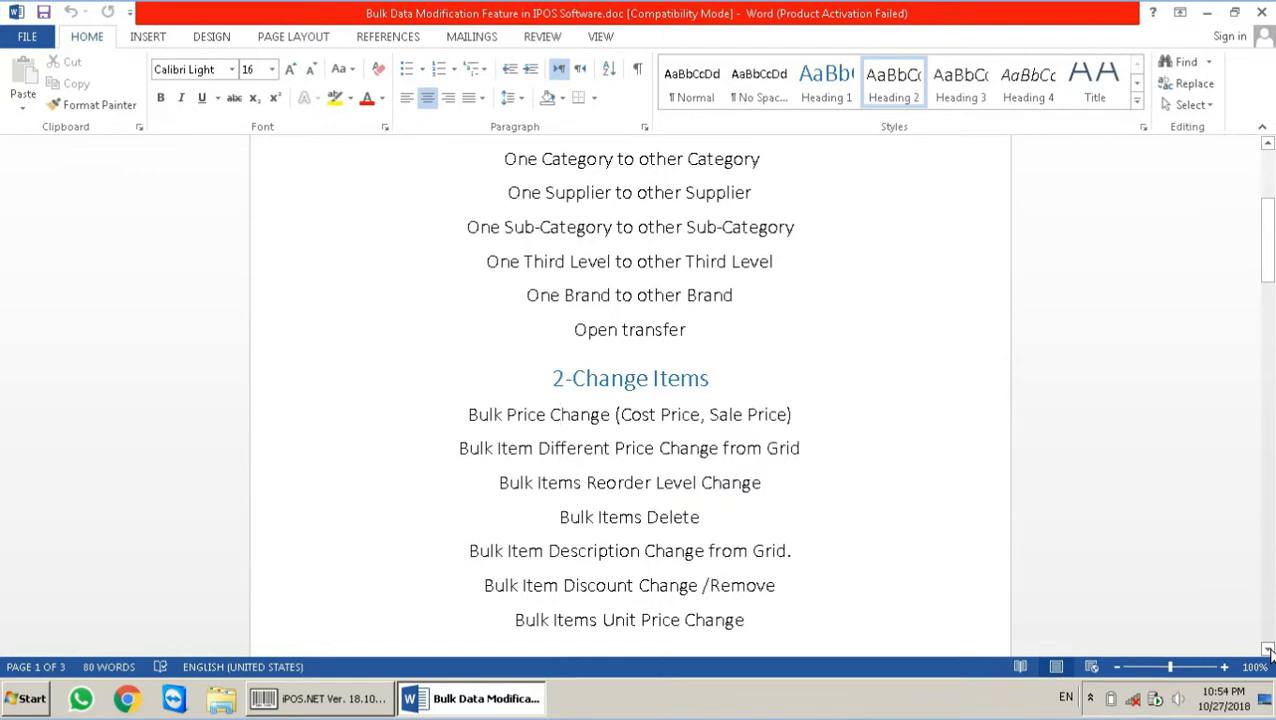
Step: Scroll further down the Change Items list, then minimize the Word document to reveal the desktop
click(1267, 649)
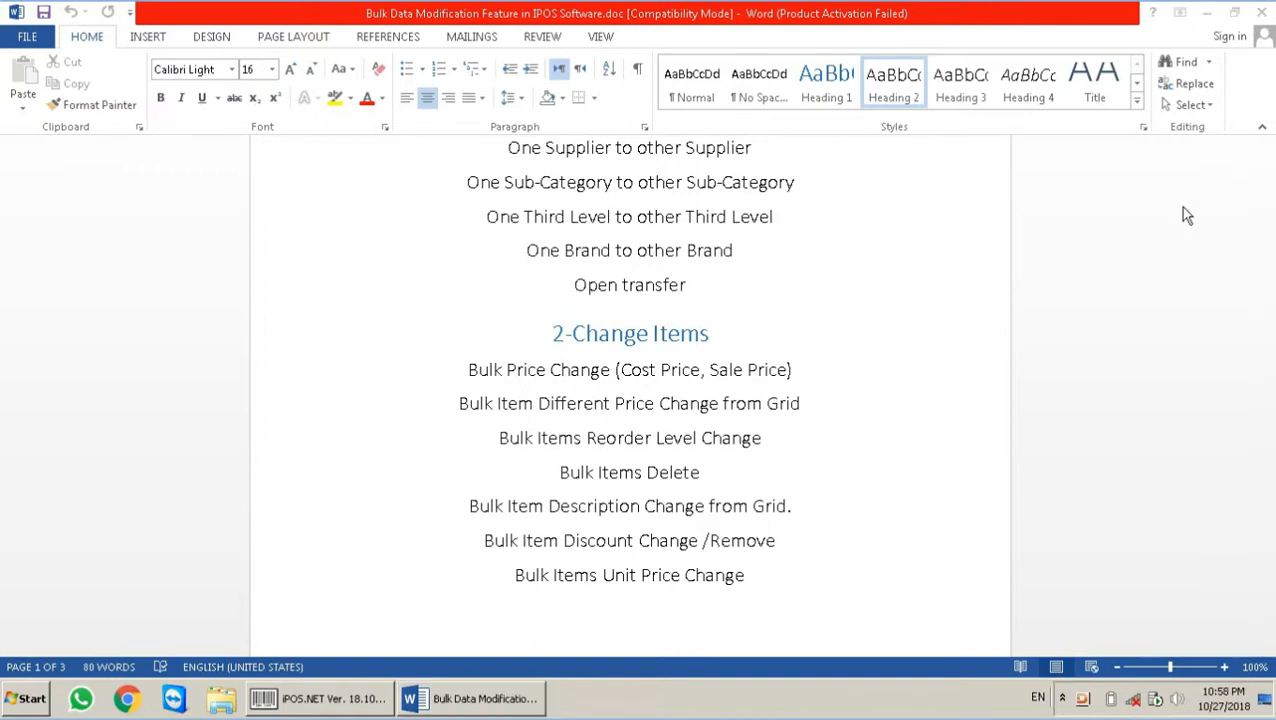
click(1206, 12)
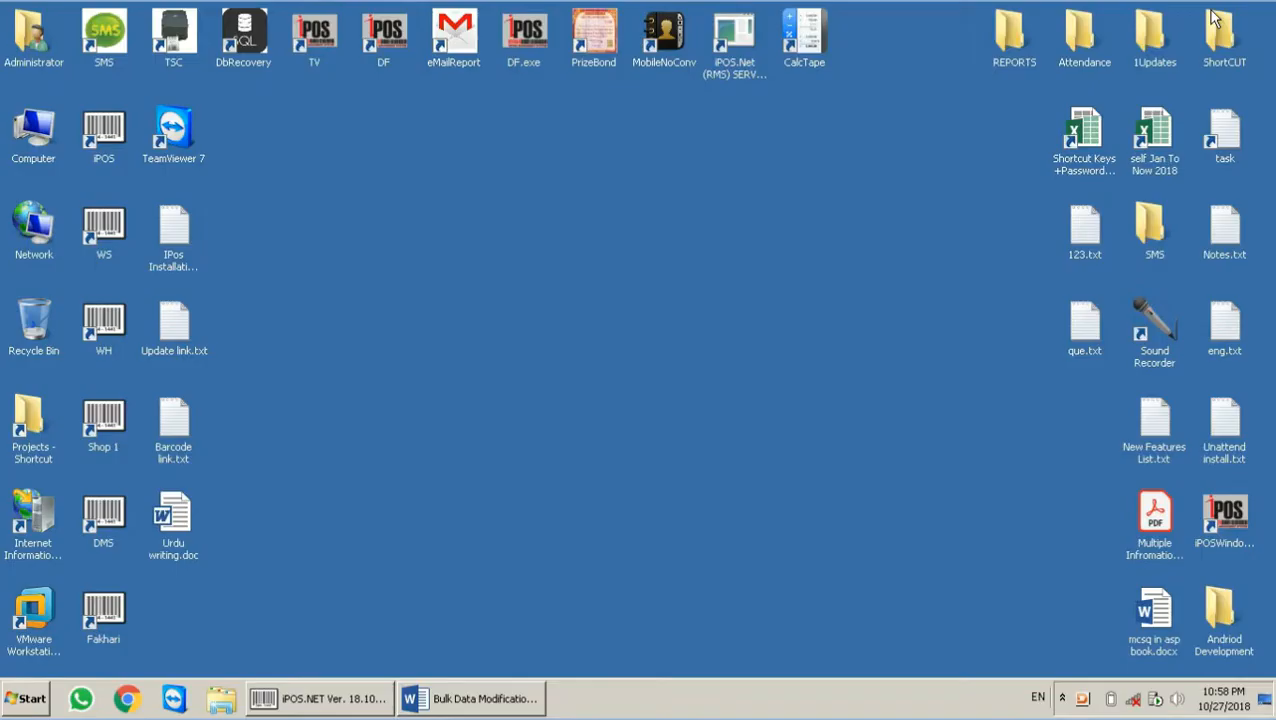
Step: In iPOS.NET, browse the Item File records, e.g. 25W PARAMOUNT E27 GLOBE and item 004, then close it
click(350, 698)
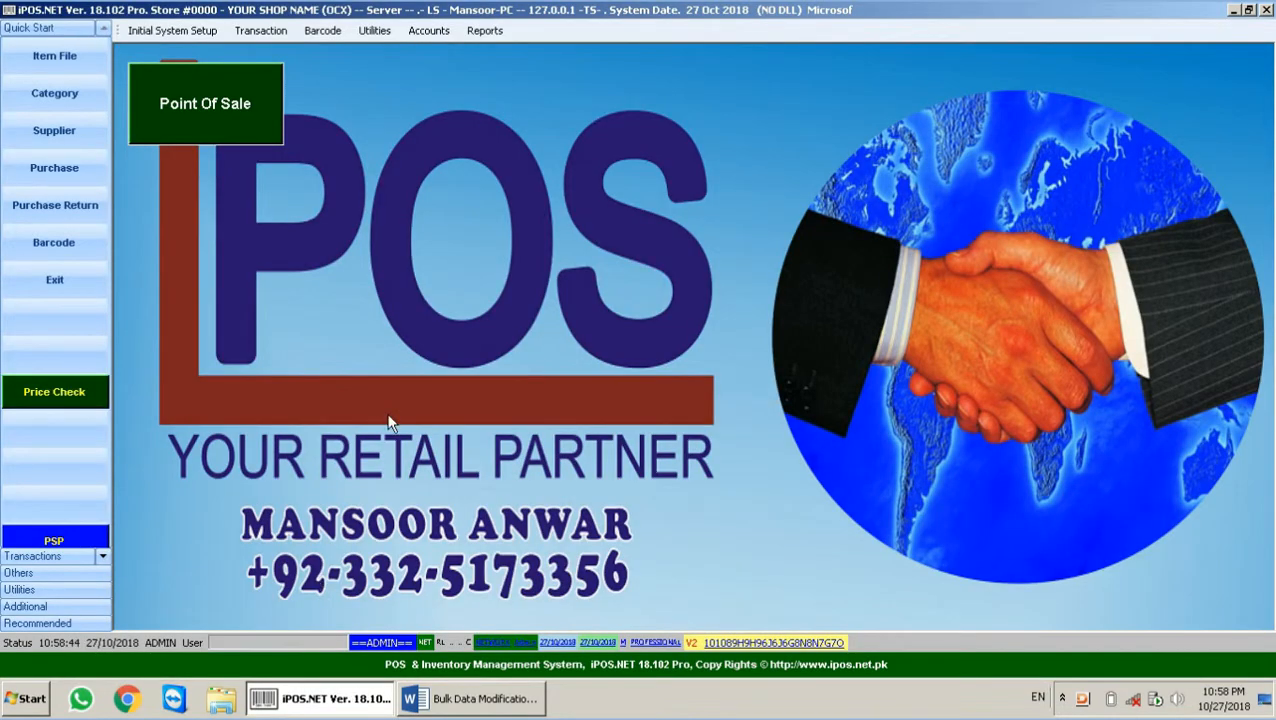
click(63, 58)
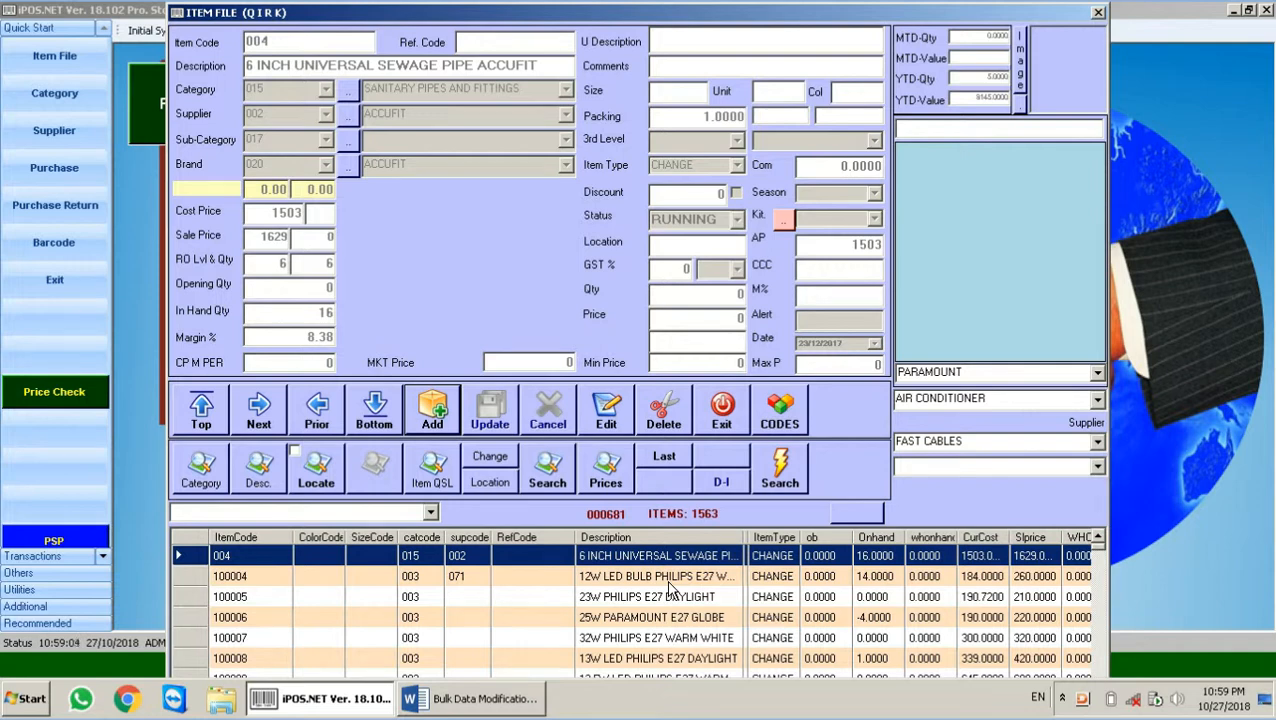
click(672, 616)
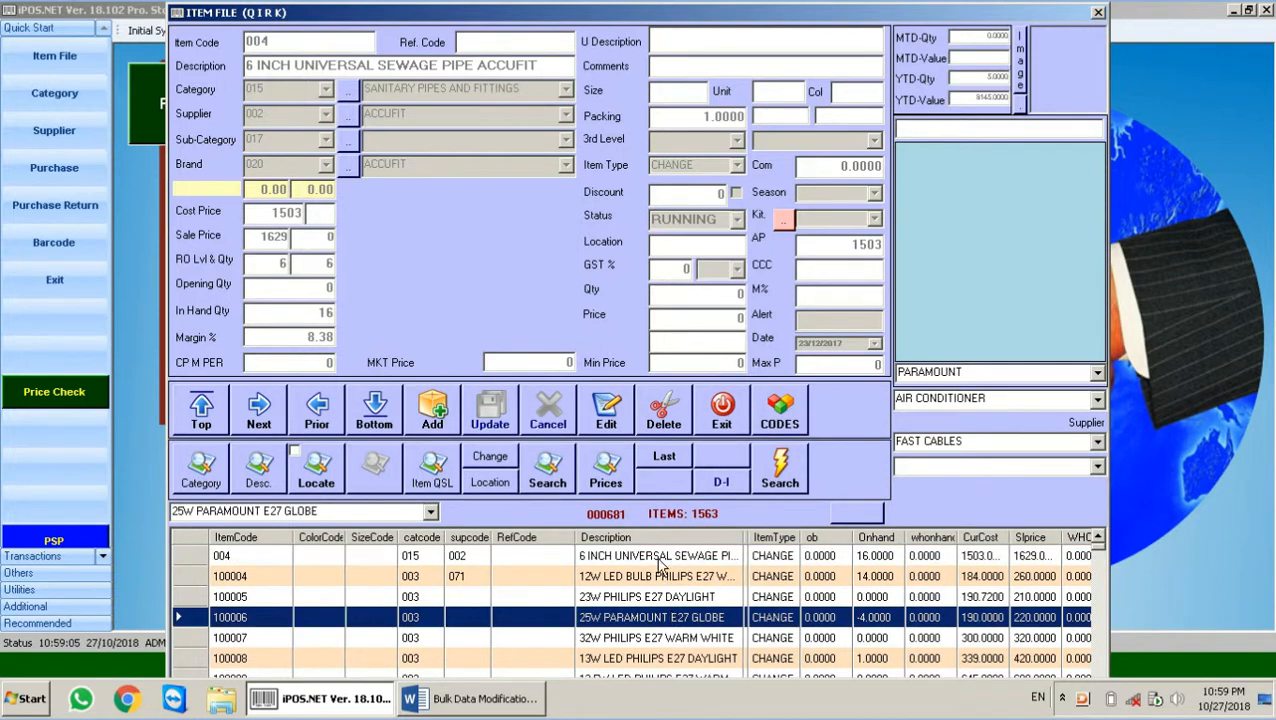
click(660, 560)
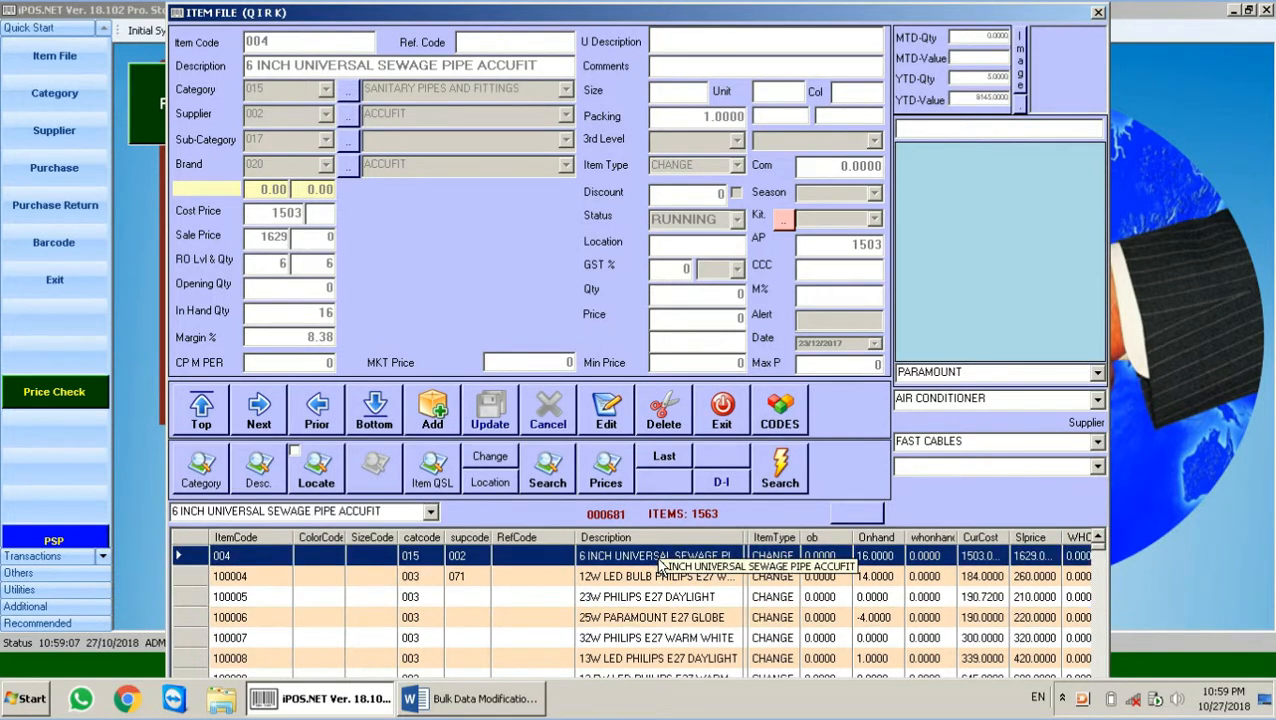
click(721, 410)
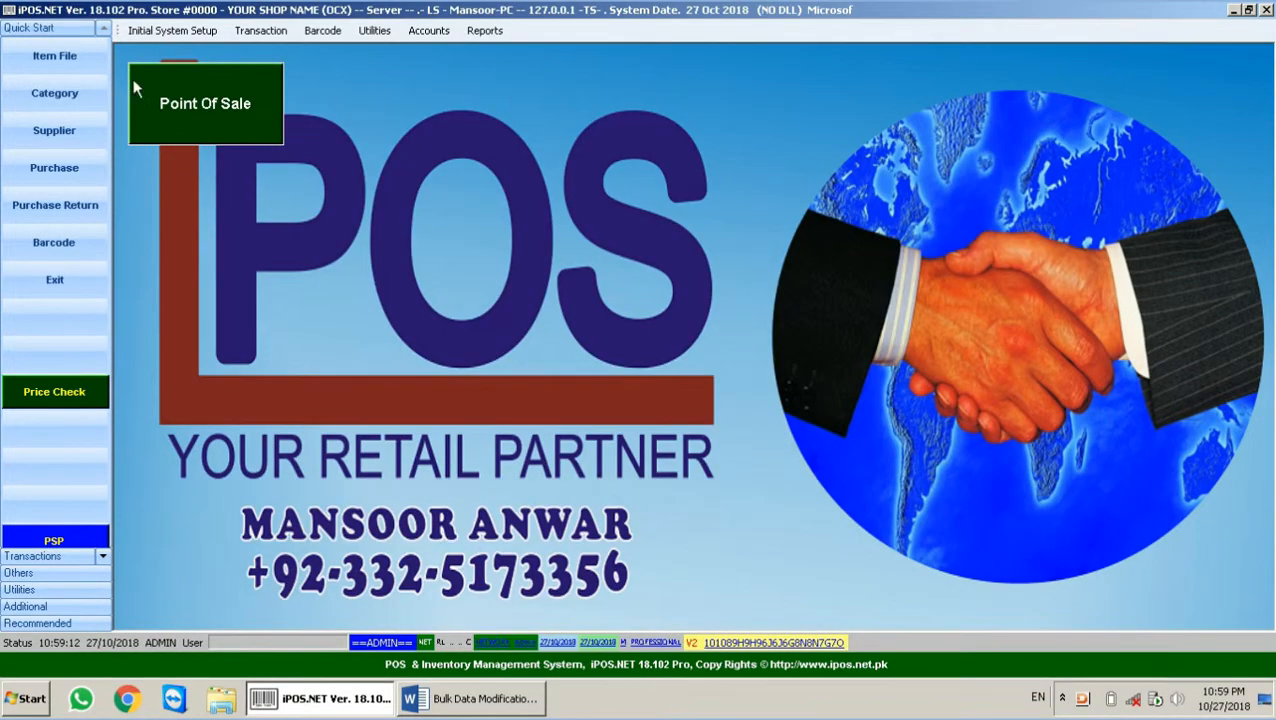
Step: Add and save category 036 TEST CATEGORY, then bring up the supplier records
click(42, 100)
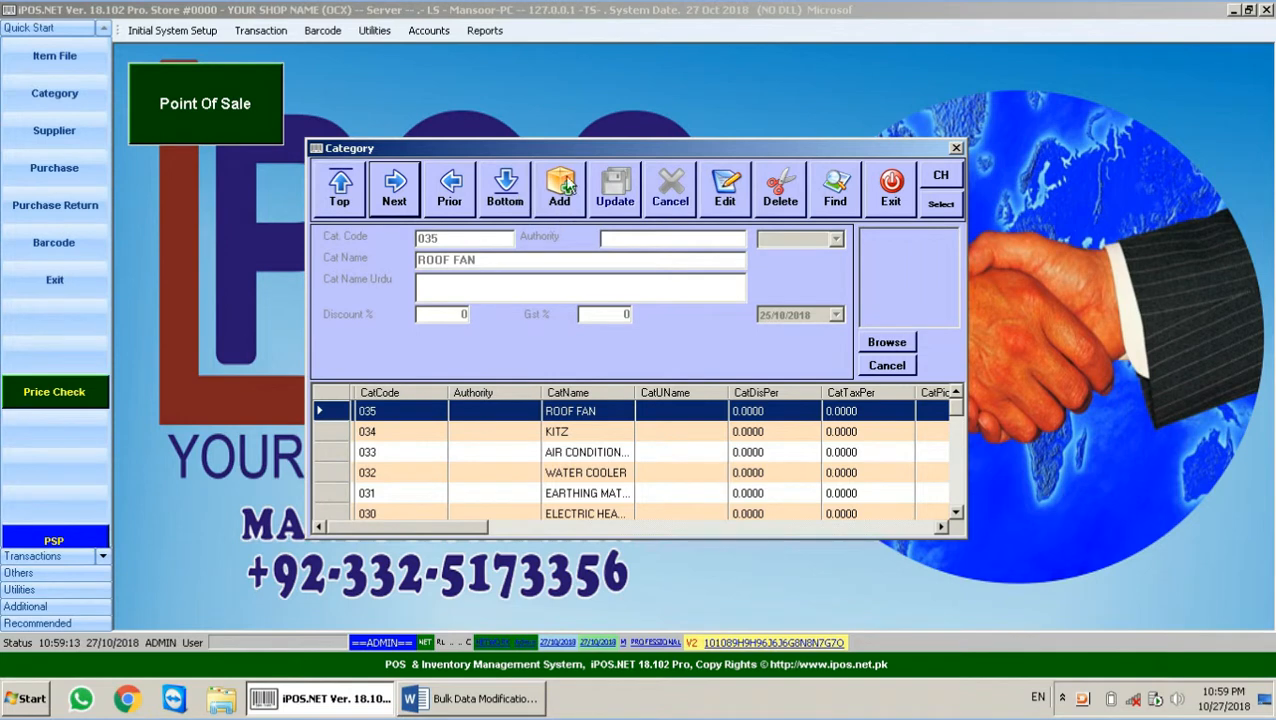
click(563, 185)
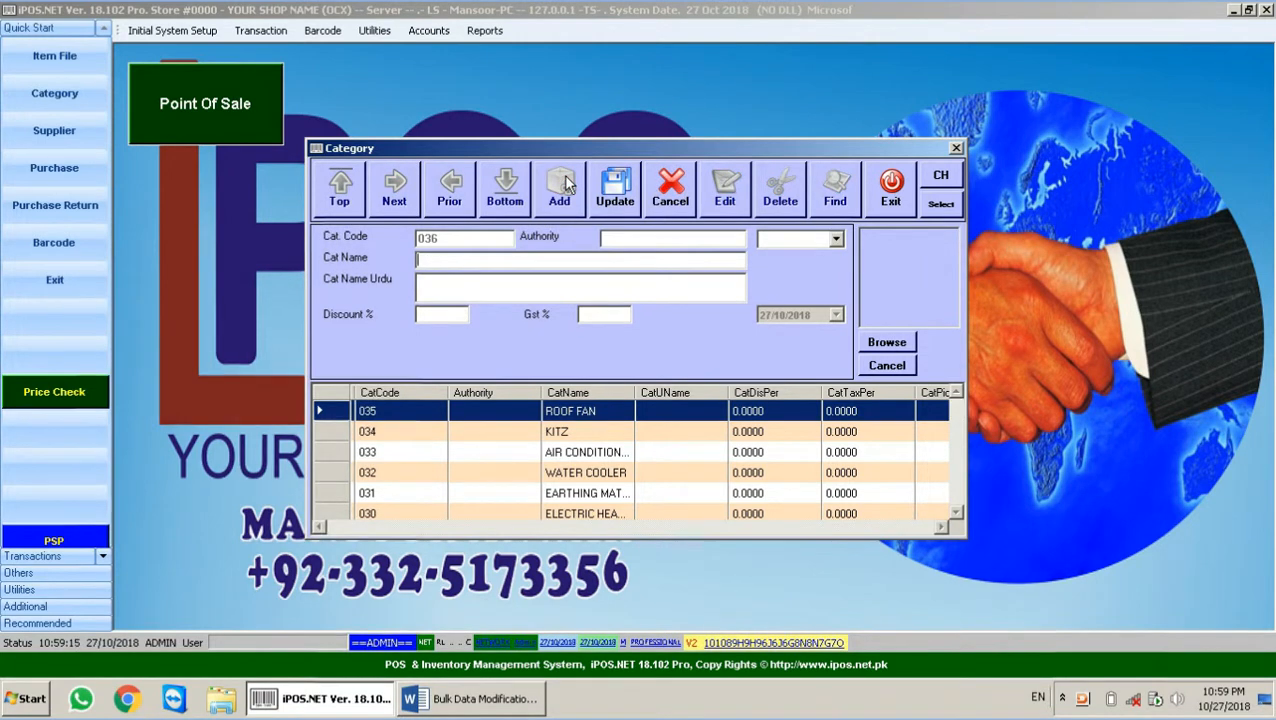
text(TEST CAT)
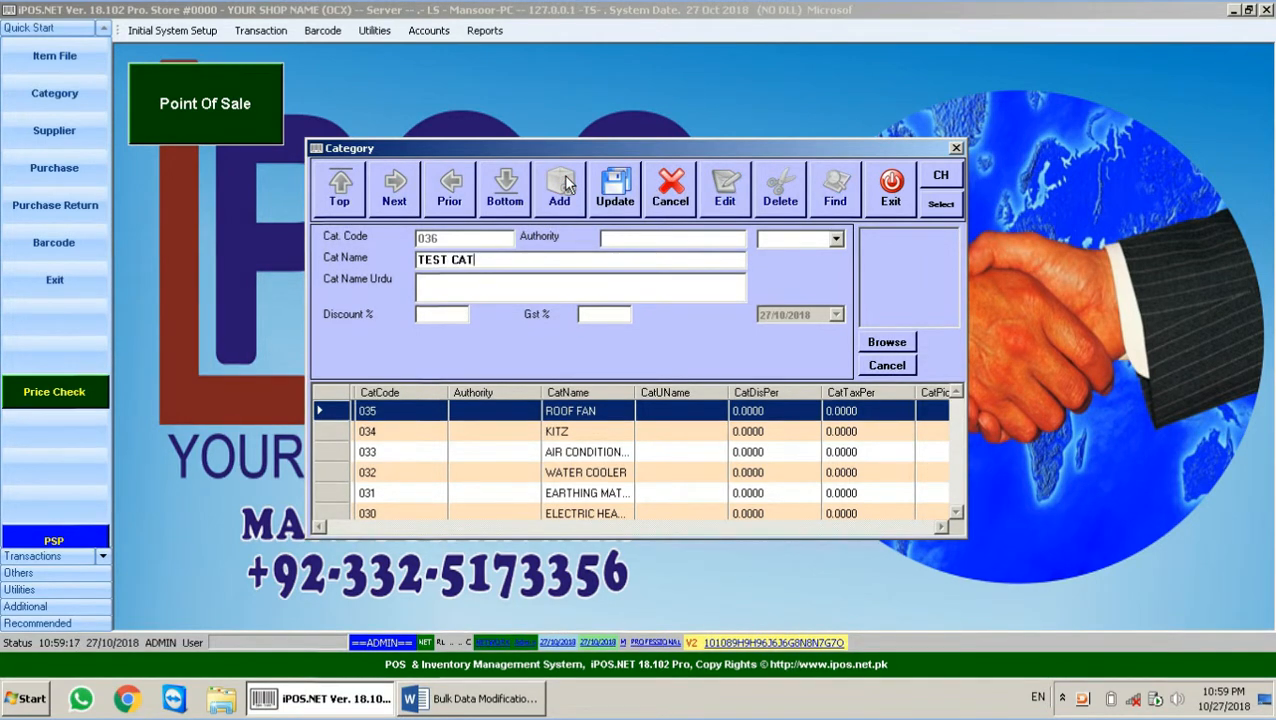
text(EGORY)
click(634, 199)
key(Return)
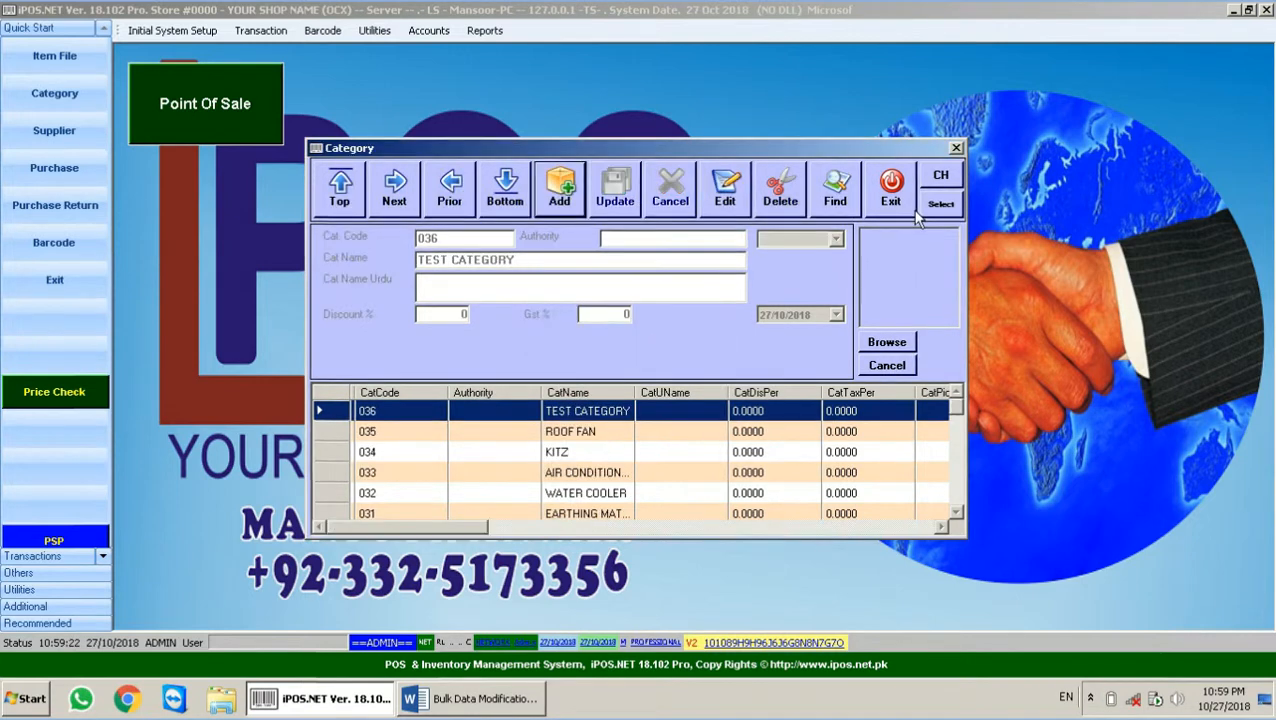
click(891, 188)
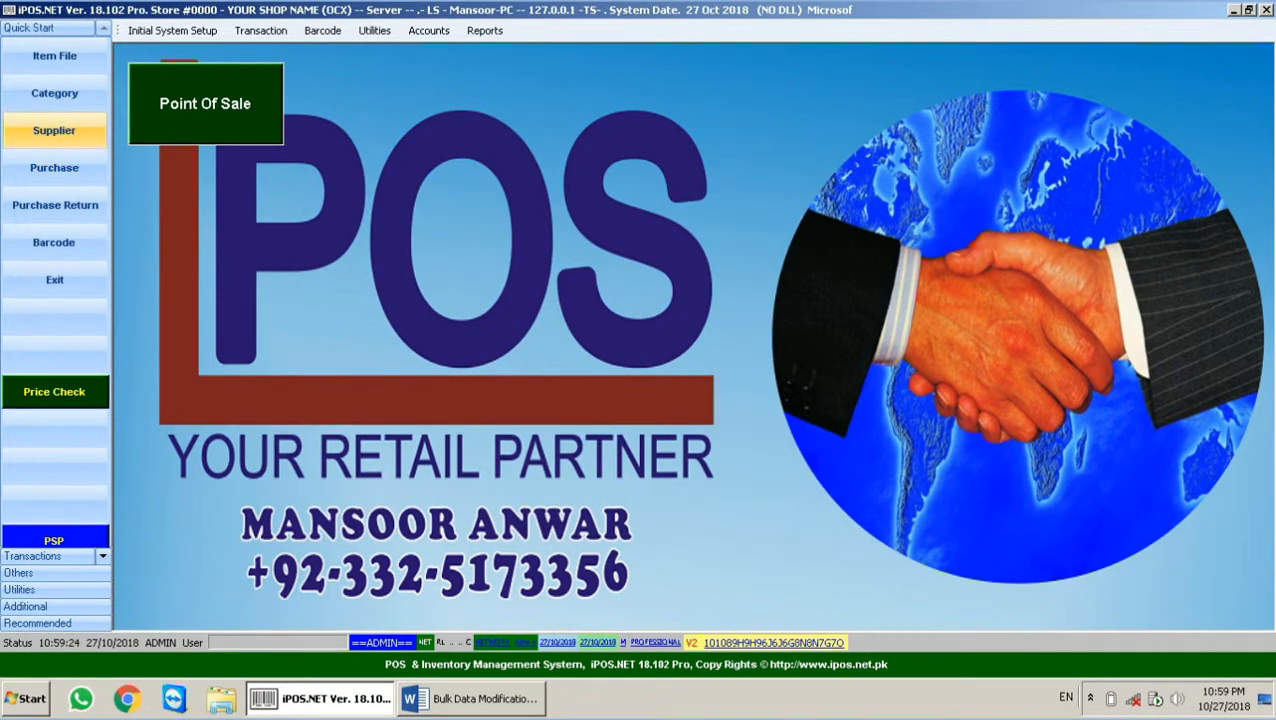
click(68, 132)
Step: Cancel a started new supplier record and select the existing TEST SUP supplier
click(570, 425)
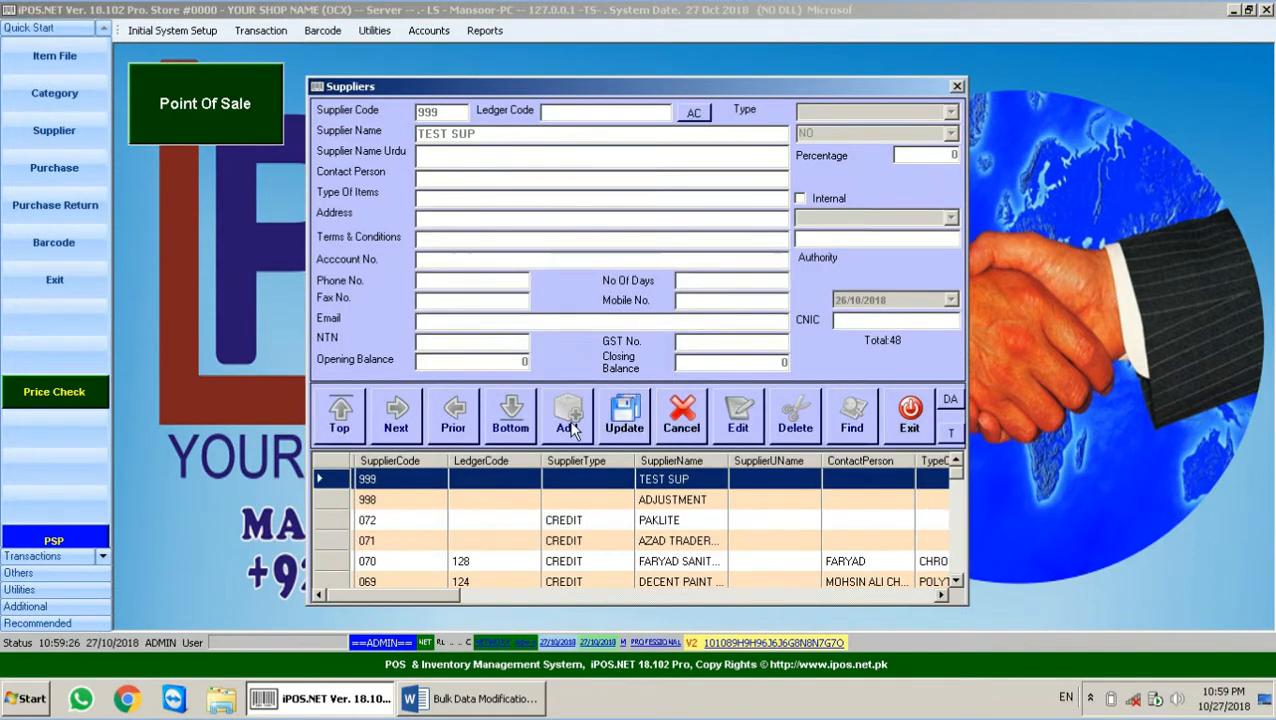
click(681, 412)
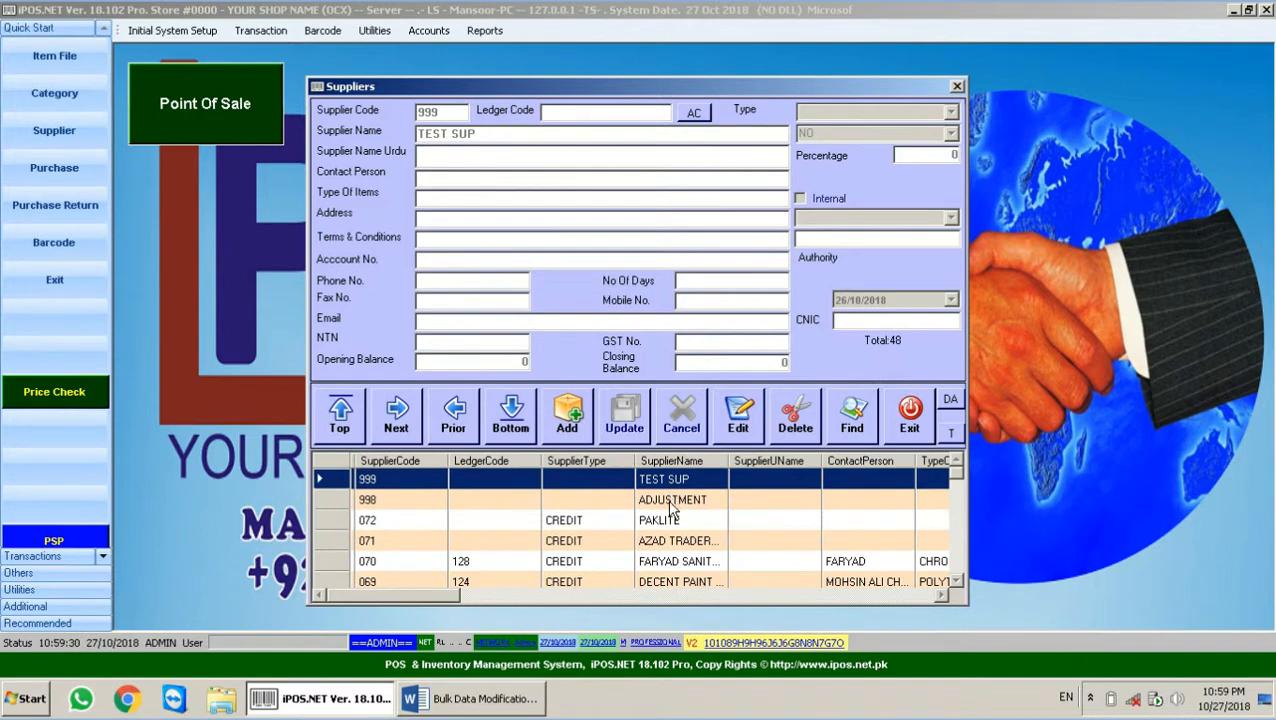
click(672, 499)
click(668, 482)
Step: Delete supplier TEST SUP with the authorisation password, also removing it from the item file
click(793, 426)
text(**********)
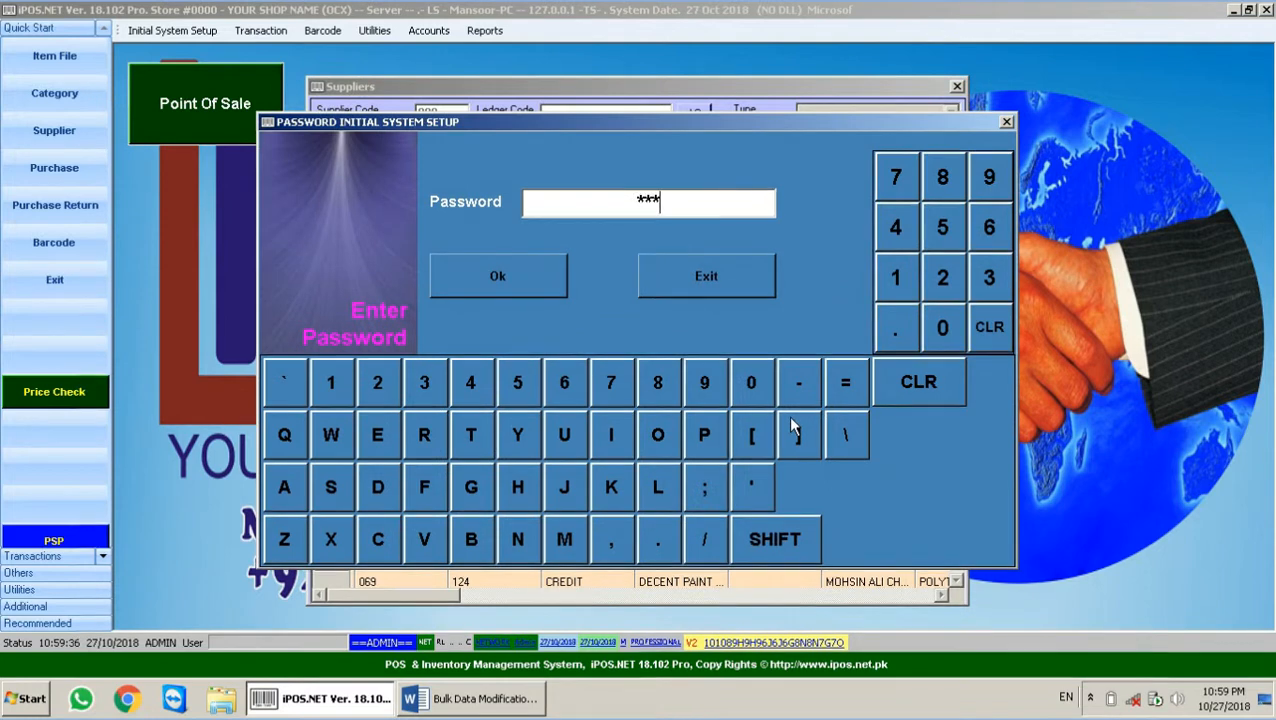
text(*)
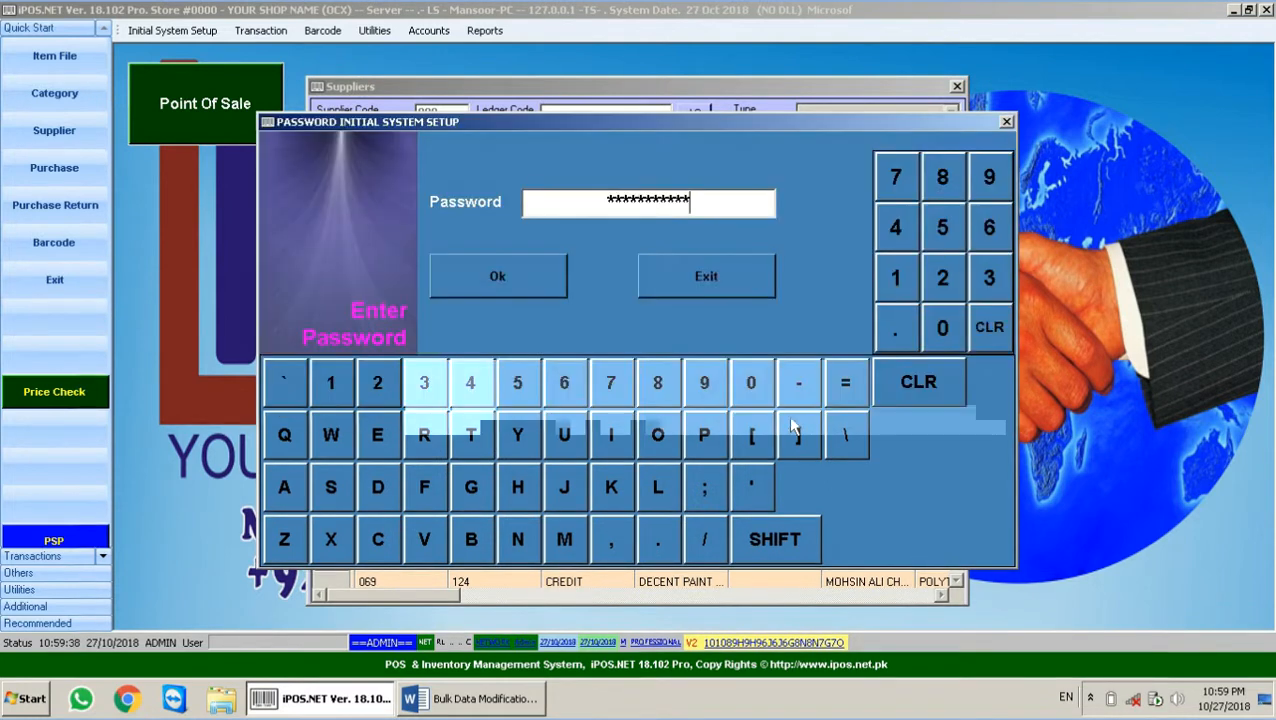
key(BackSpace)
key(BackSpace)
key(BackSpace)
key(BackSpace)
key(BackSpace)
key(BackSpace)
key(BackSpace)
key(BackSpace)
key(BackSpace)
key(BackSpace)
key(BackSpace)
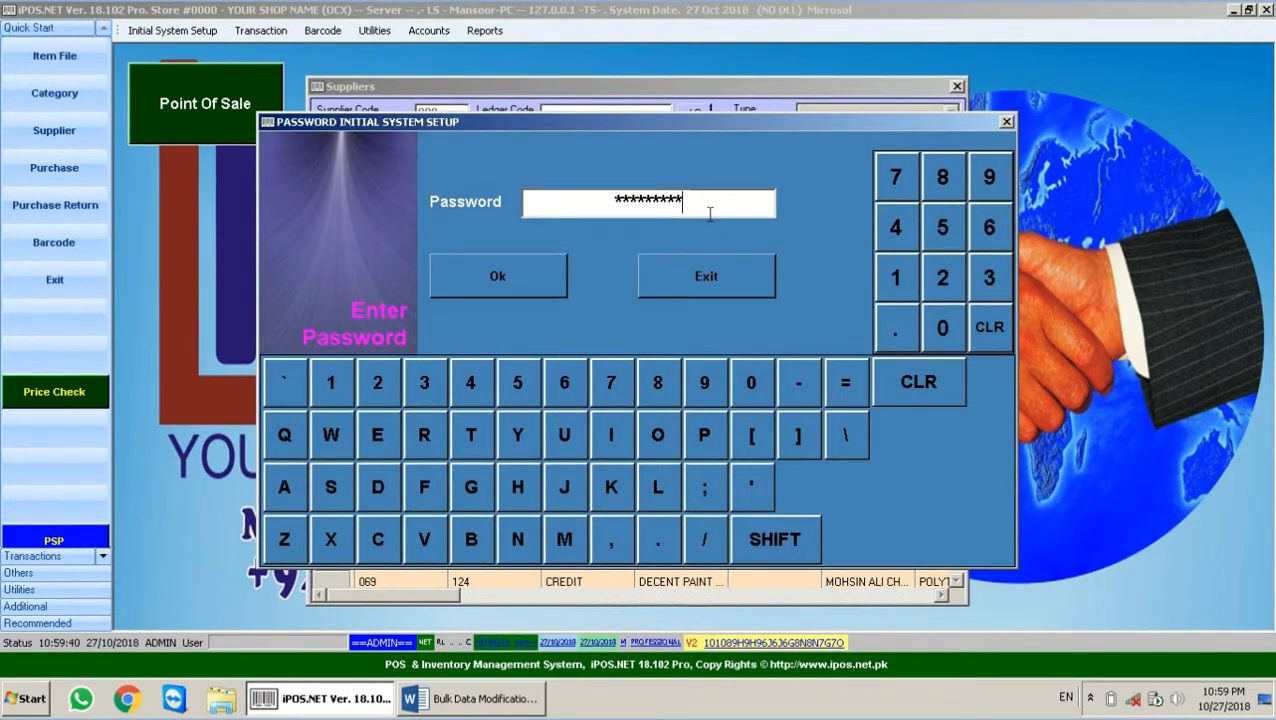
text(**)
key(Return)
key(Left)
key(Return)
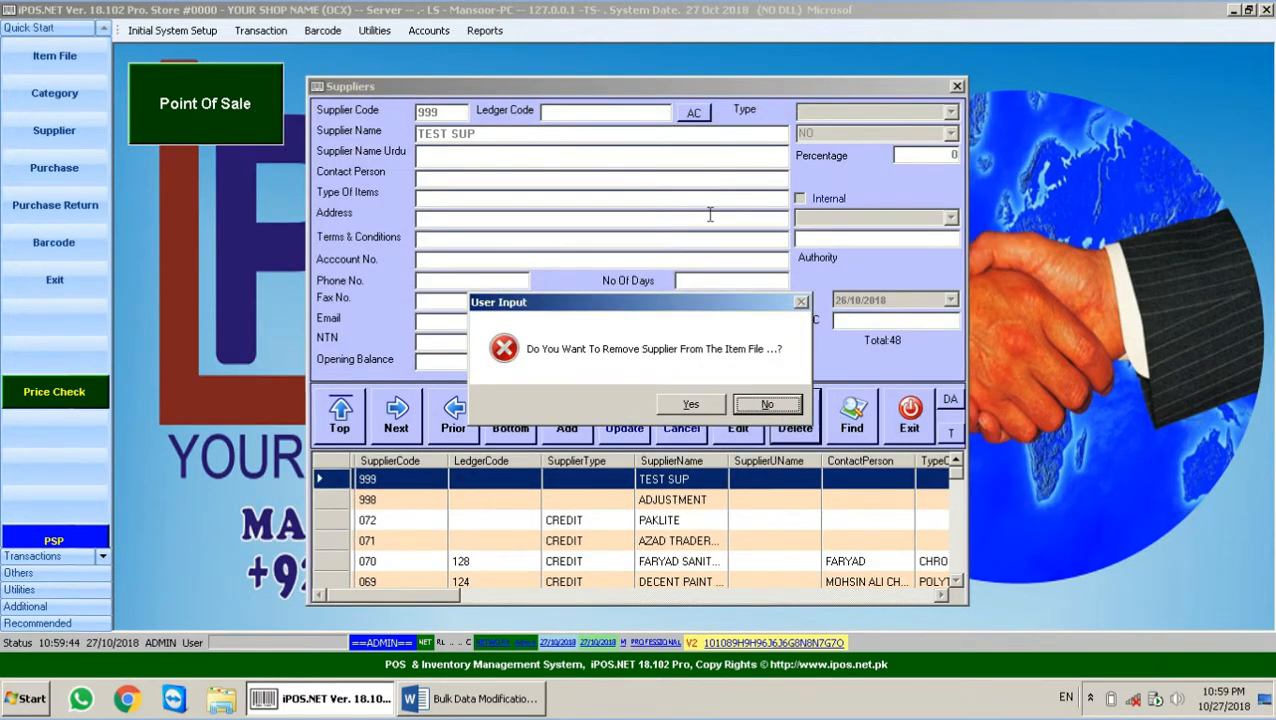
key(Left)
key(Return)
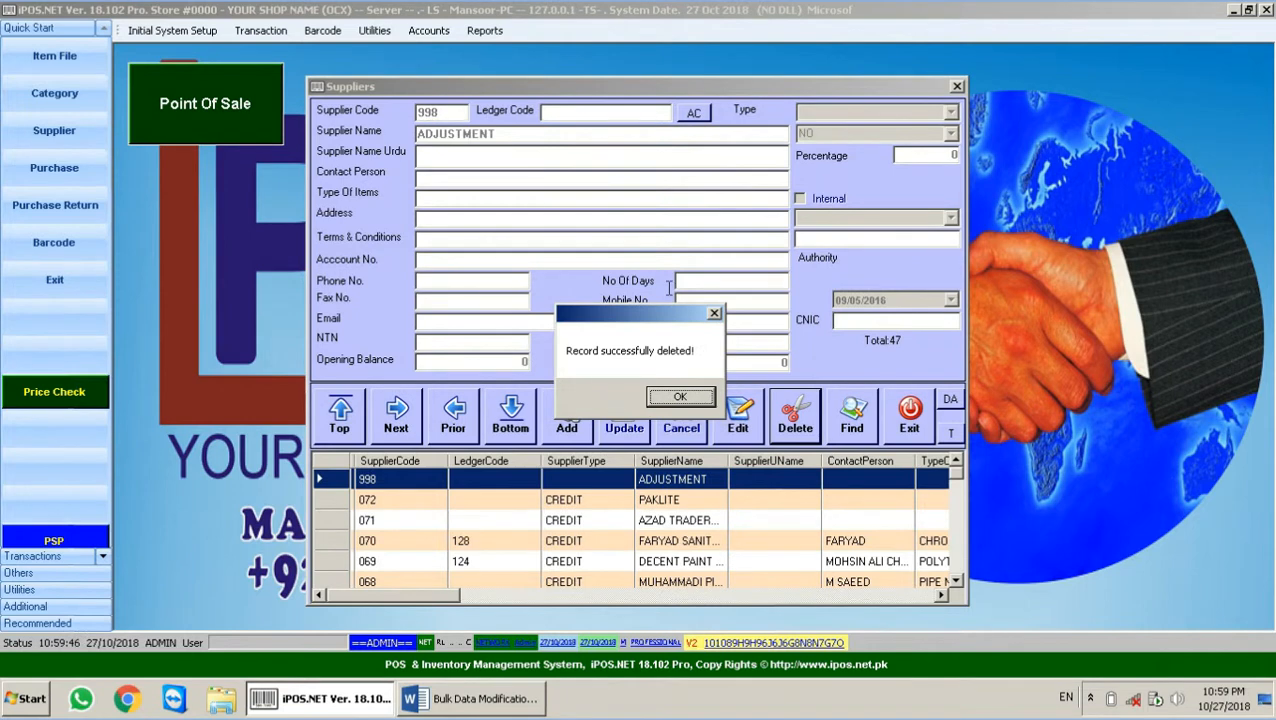
click(698, 396)
Step: Add and save supplier 999 TEST SUP, then close the Suppliers window
click(566, 426)
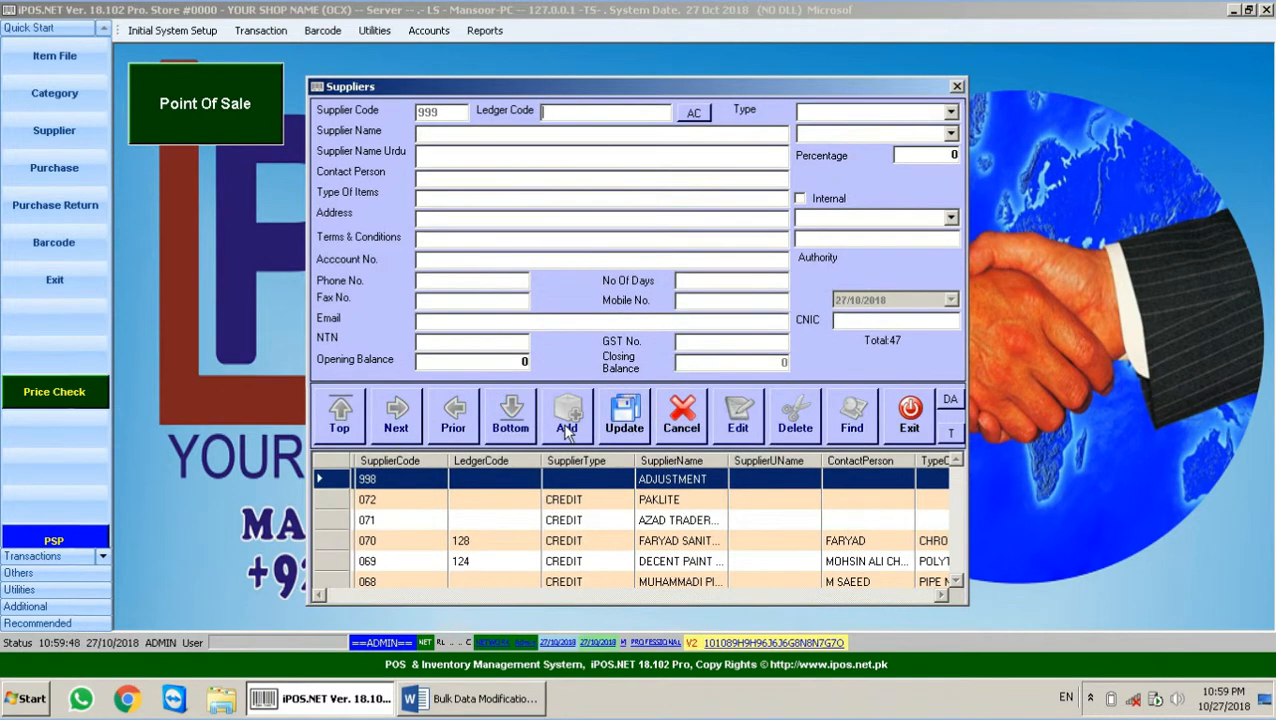
click(466, 136)
text(TEST SUP)
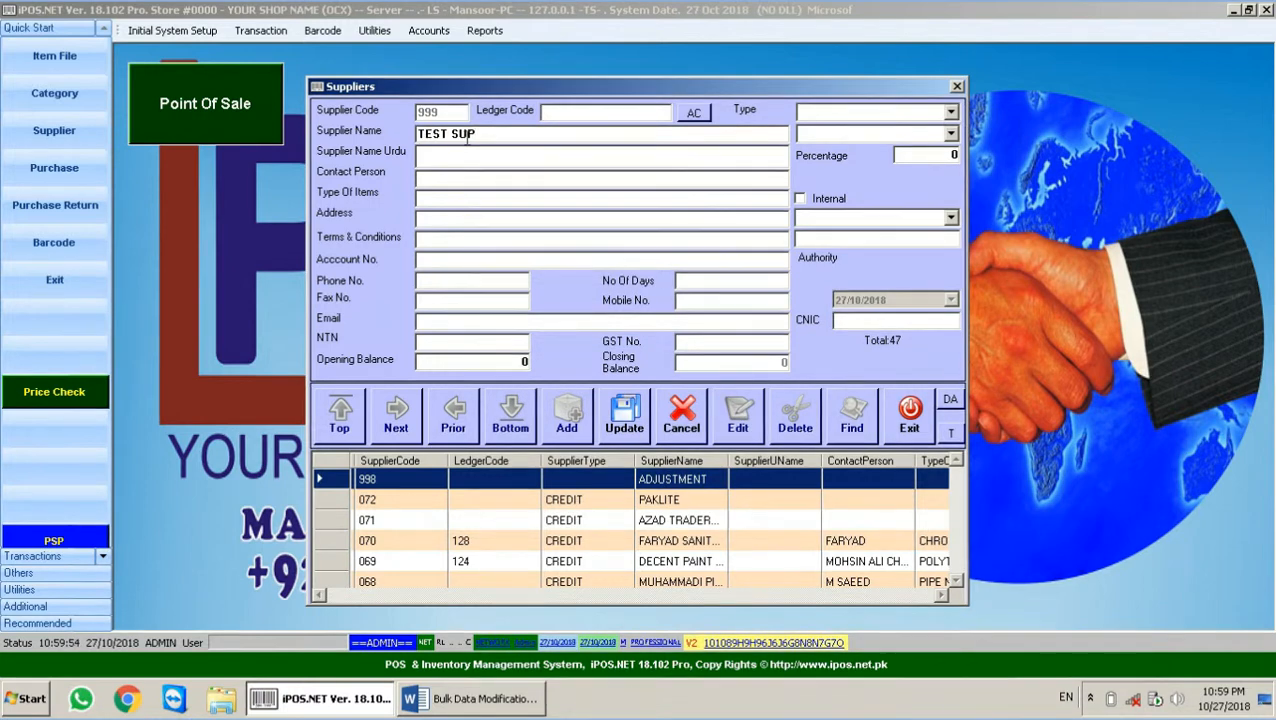
click(622, 432)
click(674, 397)
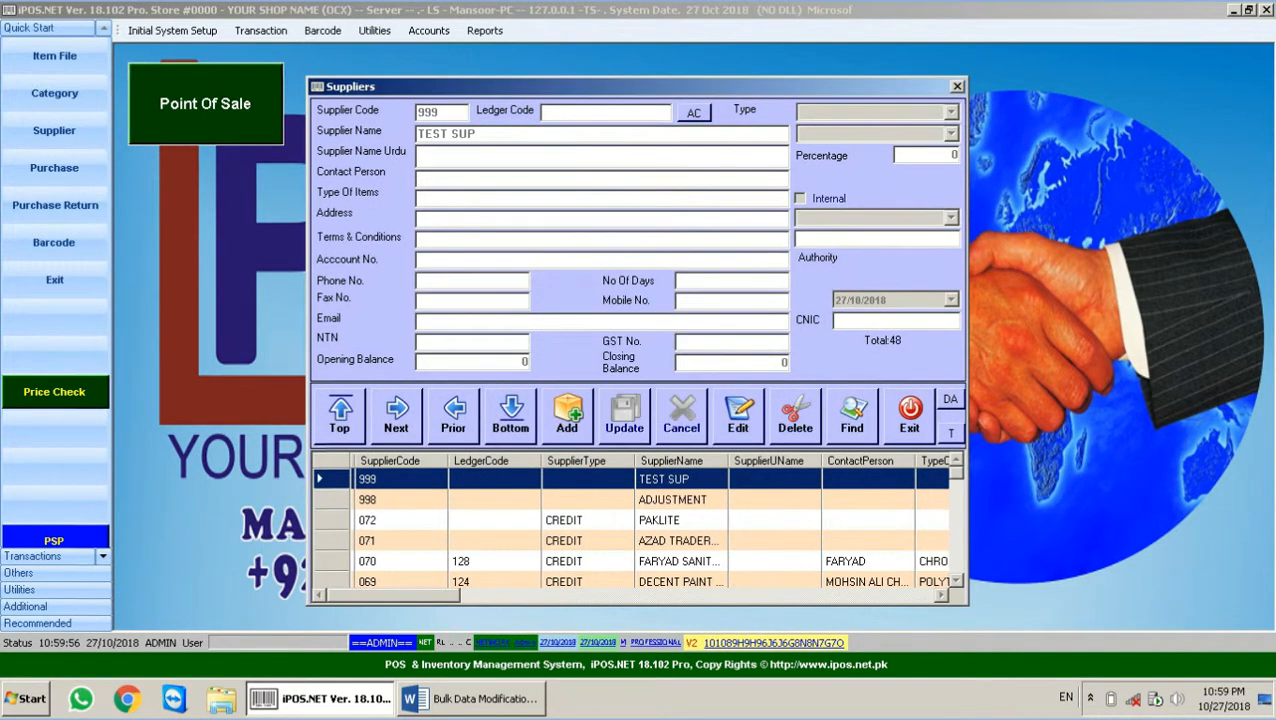
click(903, 430)
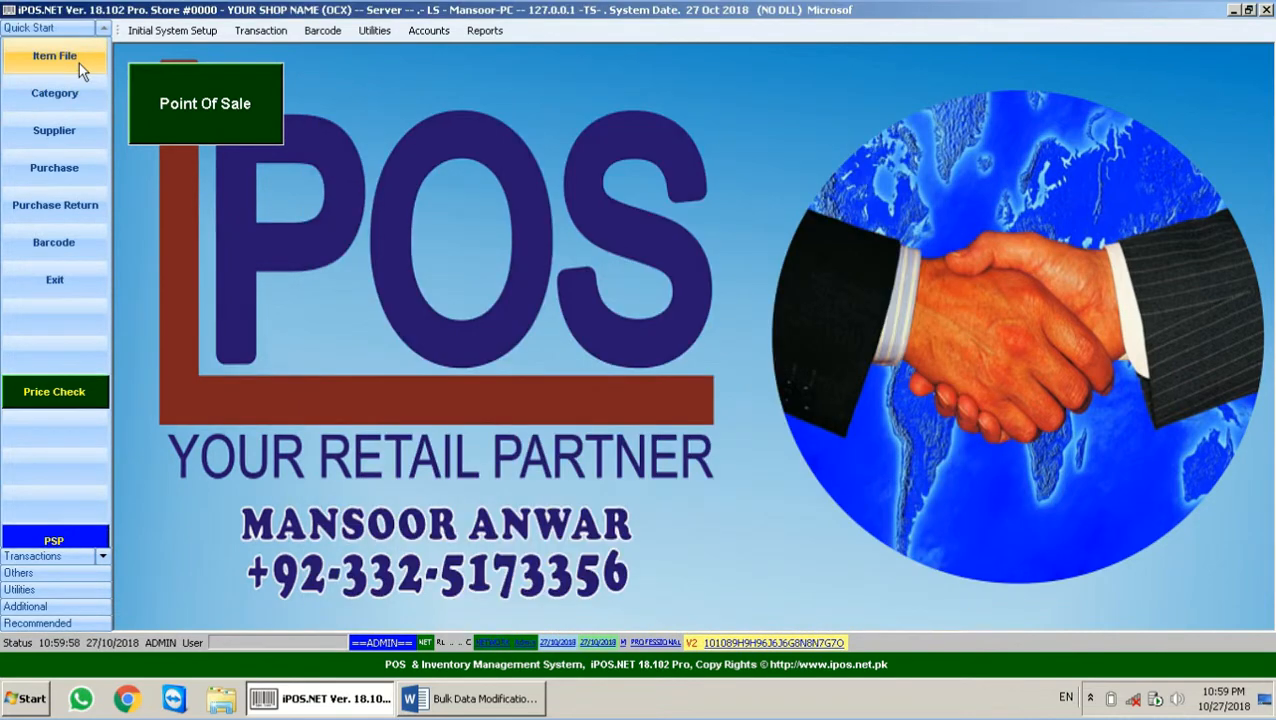
Step: Create and save brand 096 TEST BRAND under Initial System Setup > Manufacturer, then close it
click(166, 30)
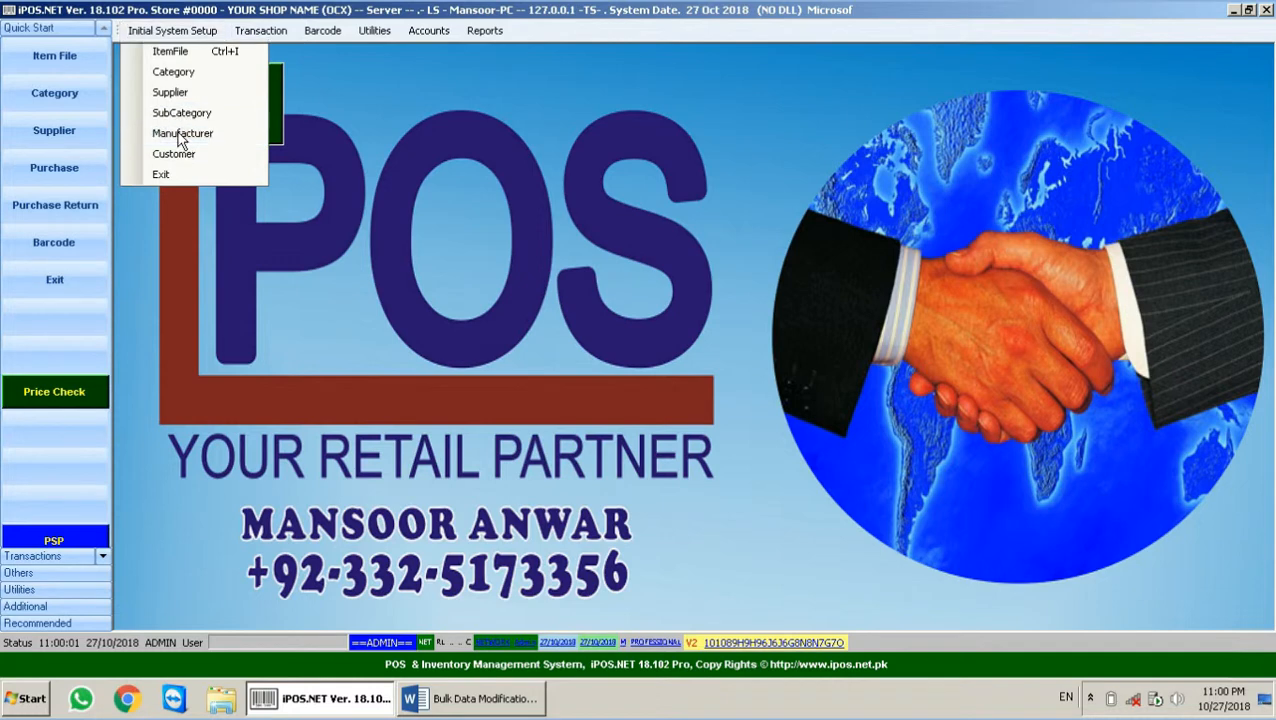
click(182, 135)
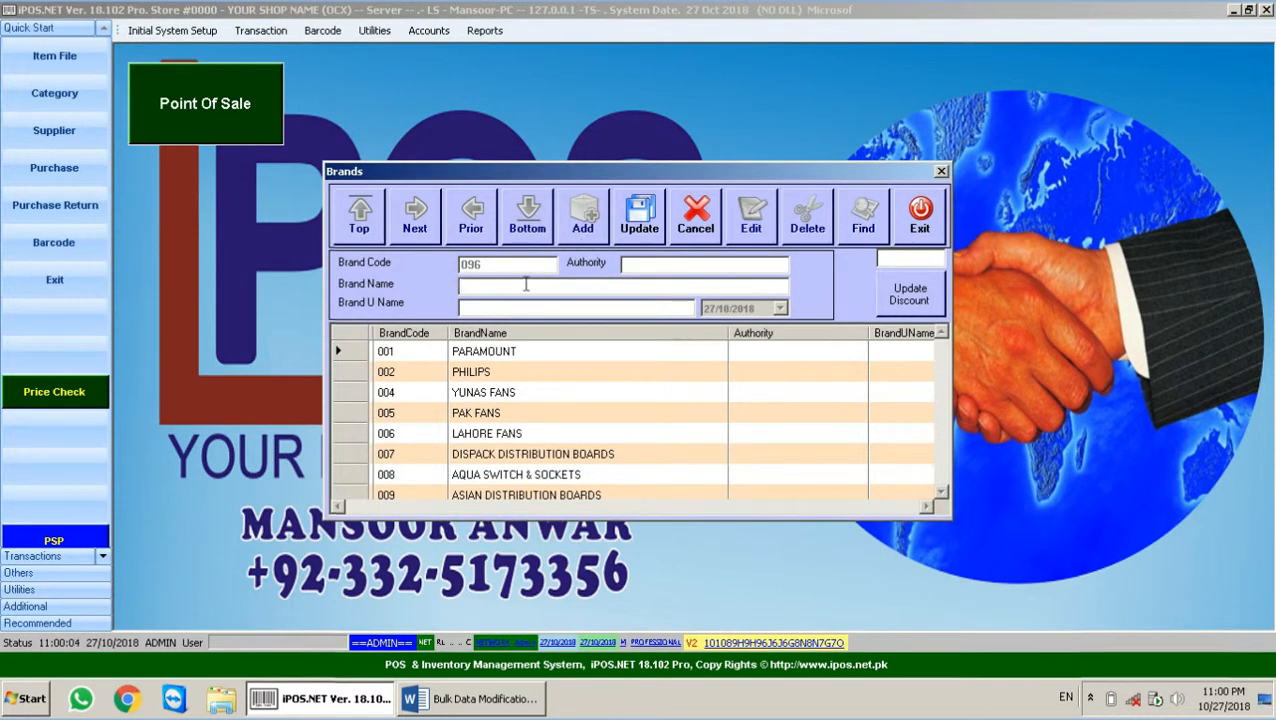
text(TEST BR)
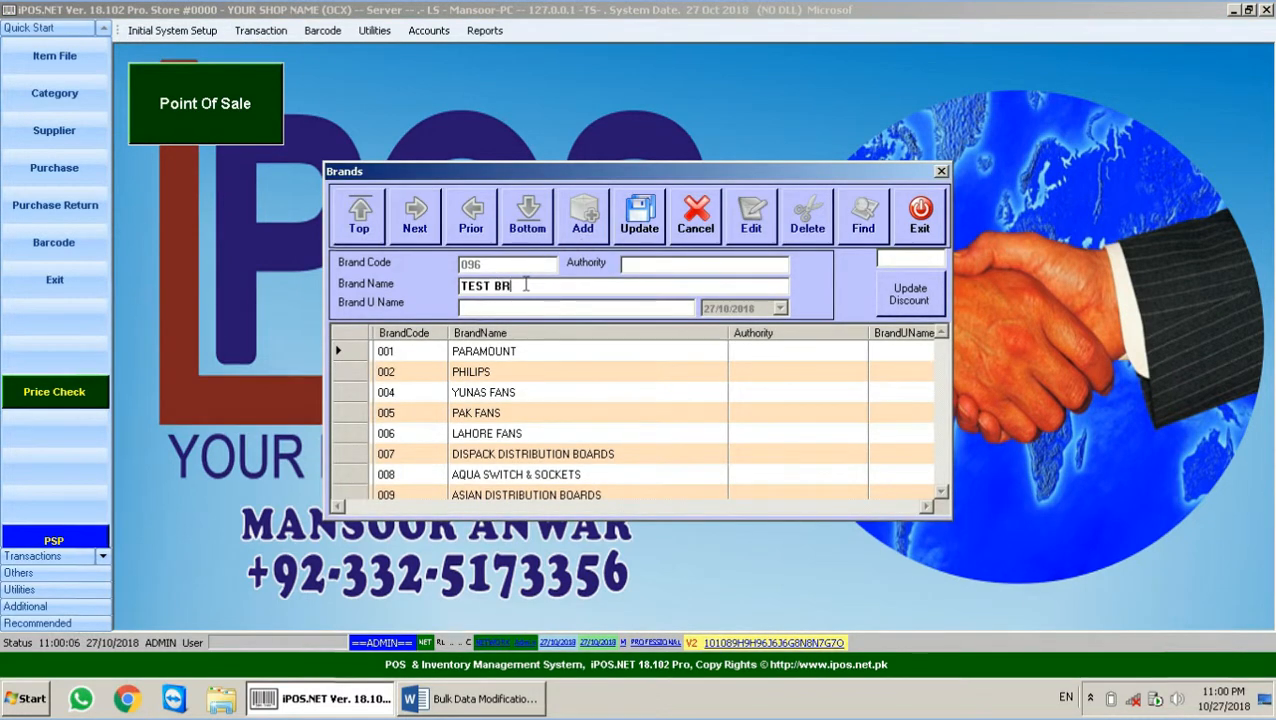
text(AND)
click(640, 213)
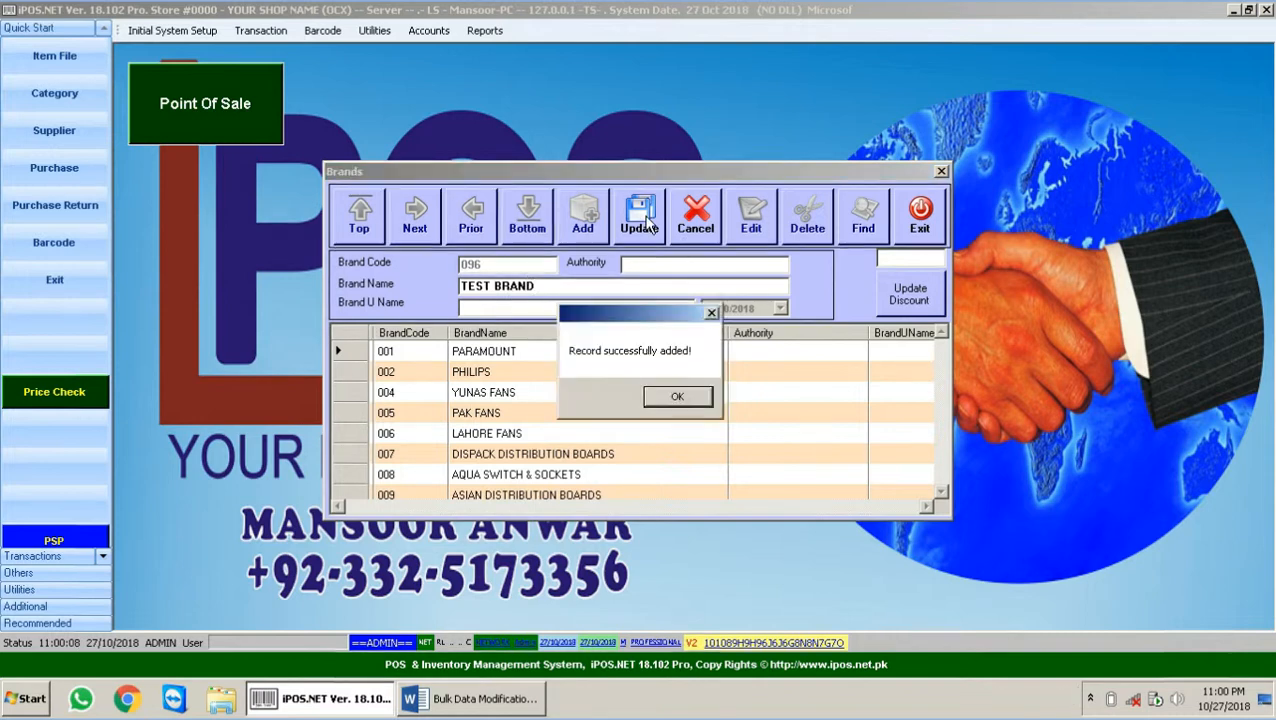
key(Return)
click(921, 231)
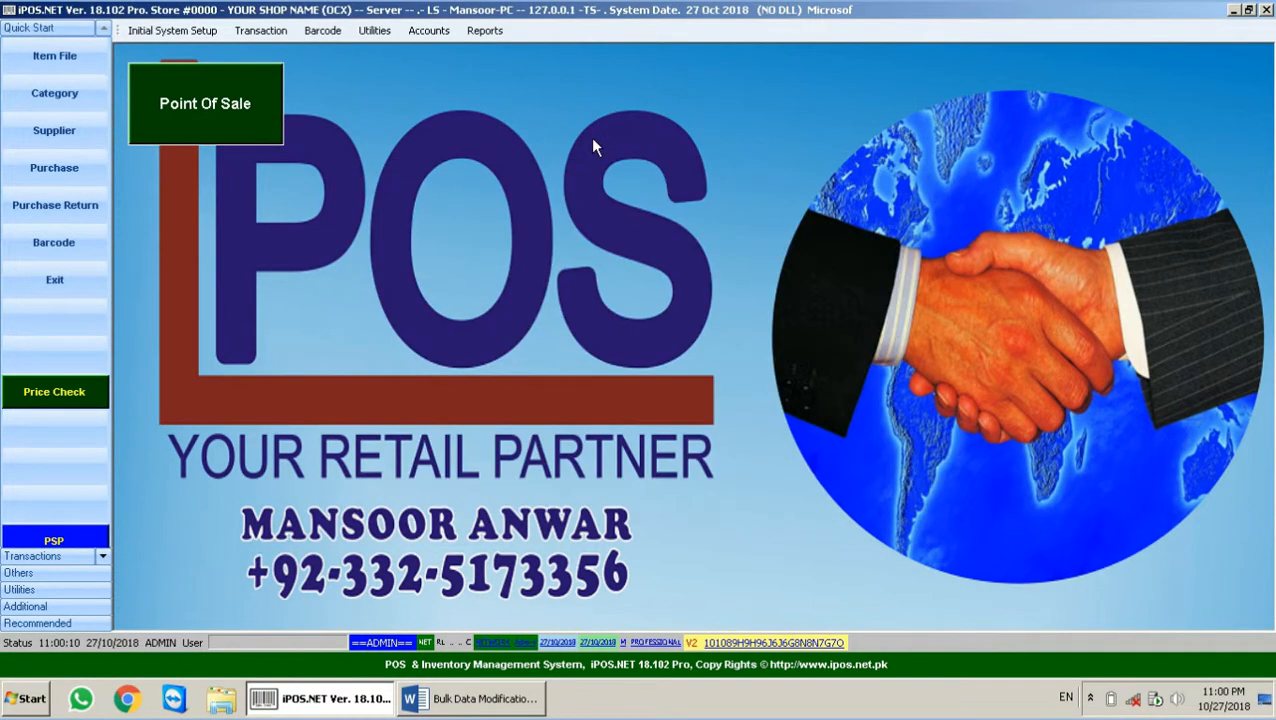
click(172, 30)
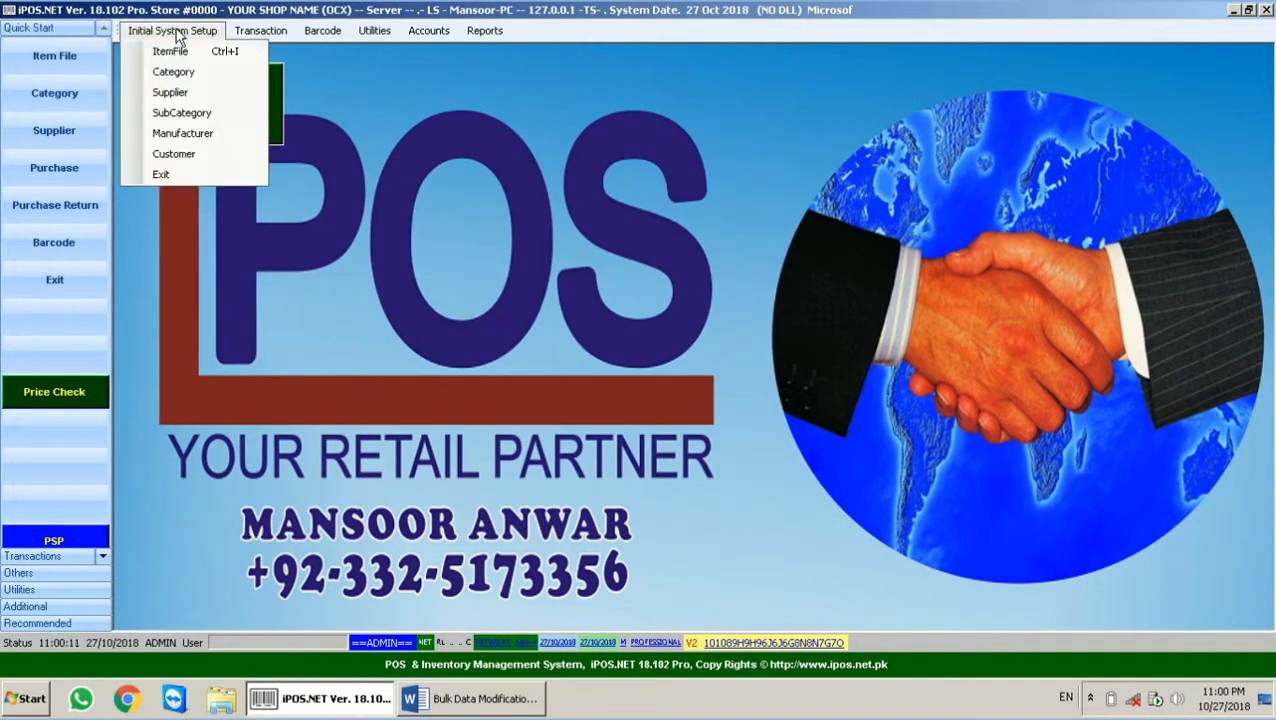
Step: Add and save sub-category 001 TEST SUB CATEGORY, then close the Sub Category window
click(181, 112)
click(580, 198)
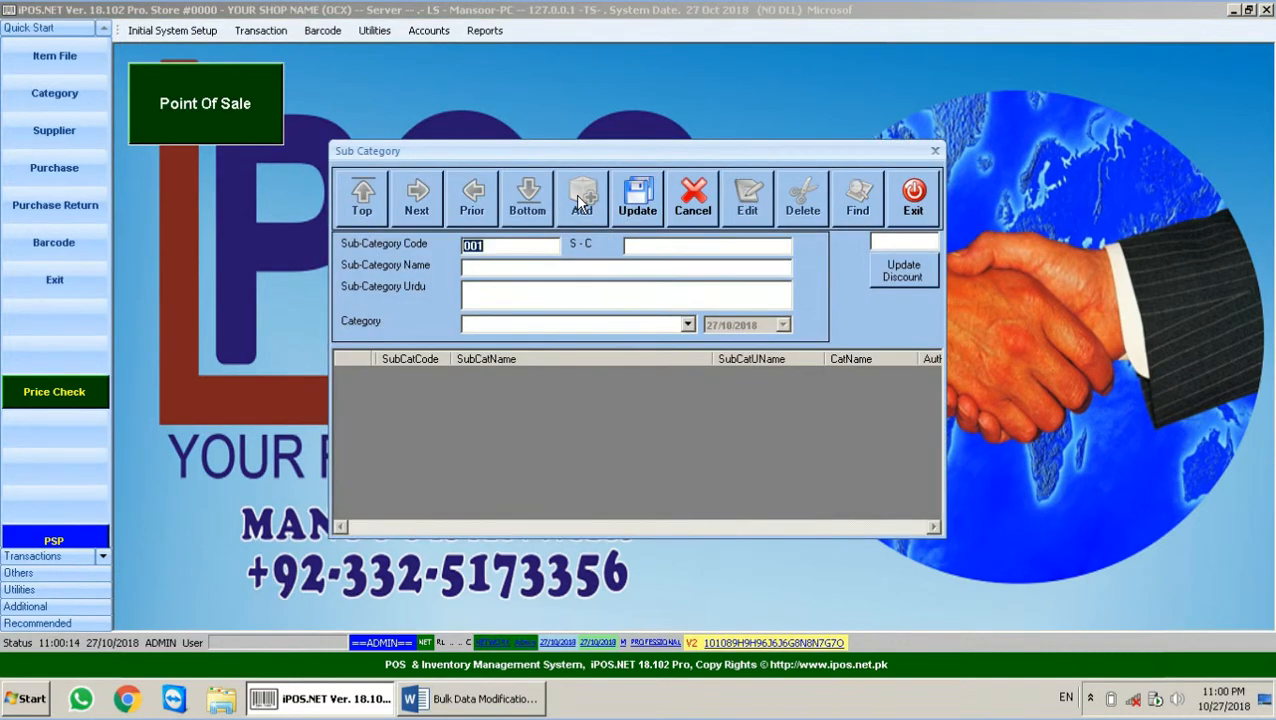
click(523, 267)
text(TE)
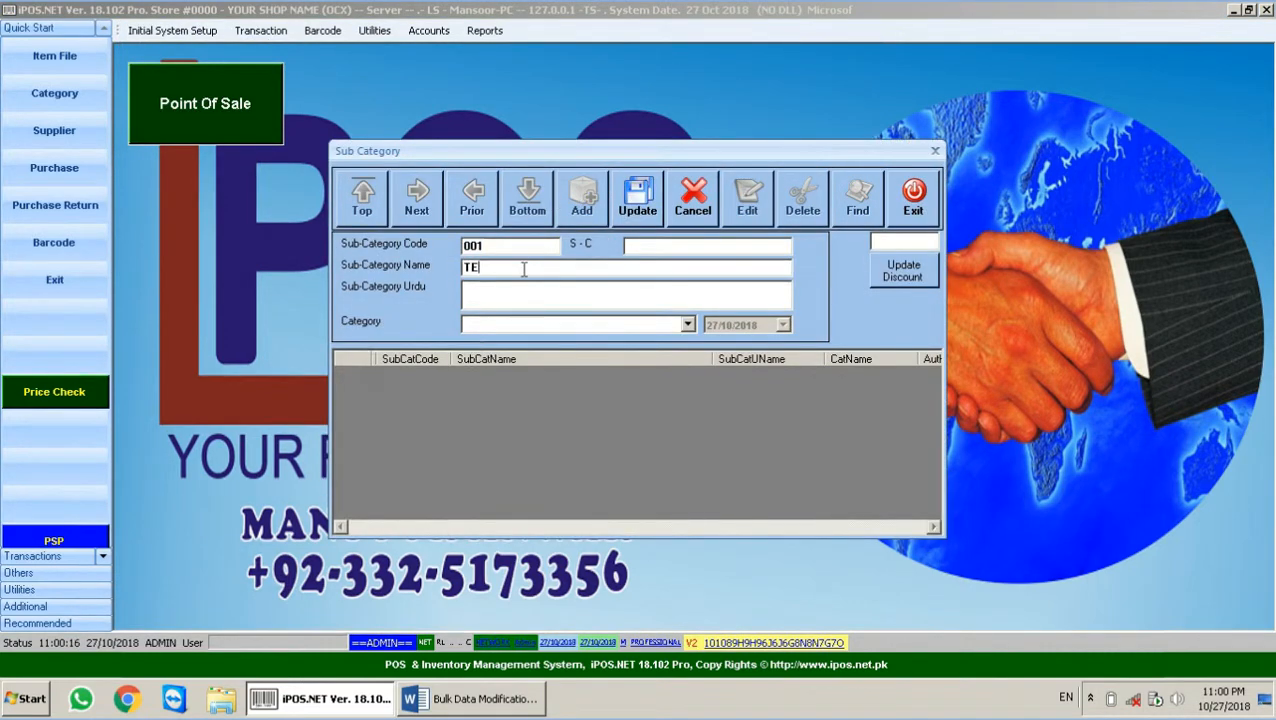
text(ST SU)
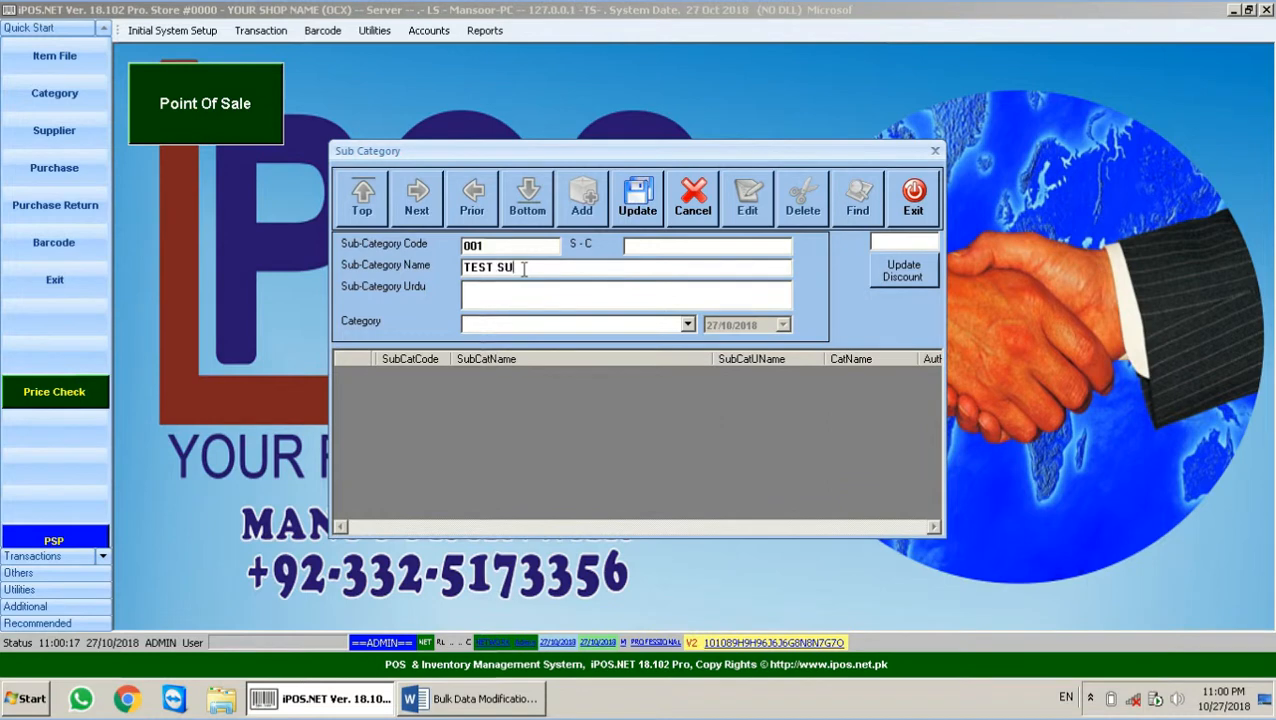
text(B CATEGORY)
click(650, 198)
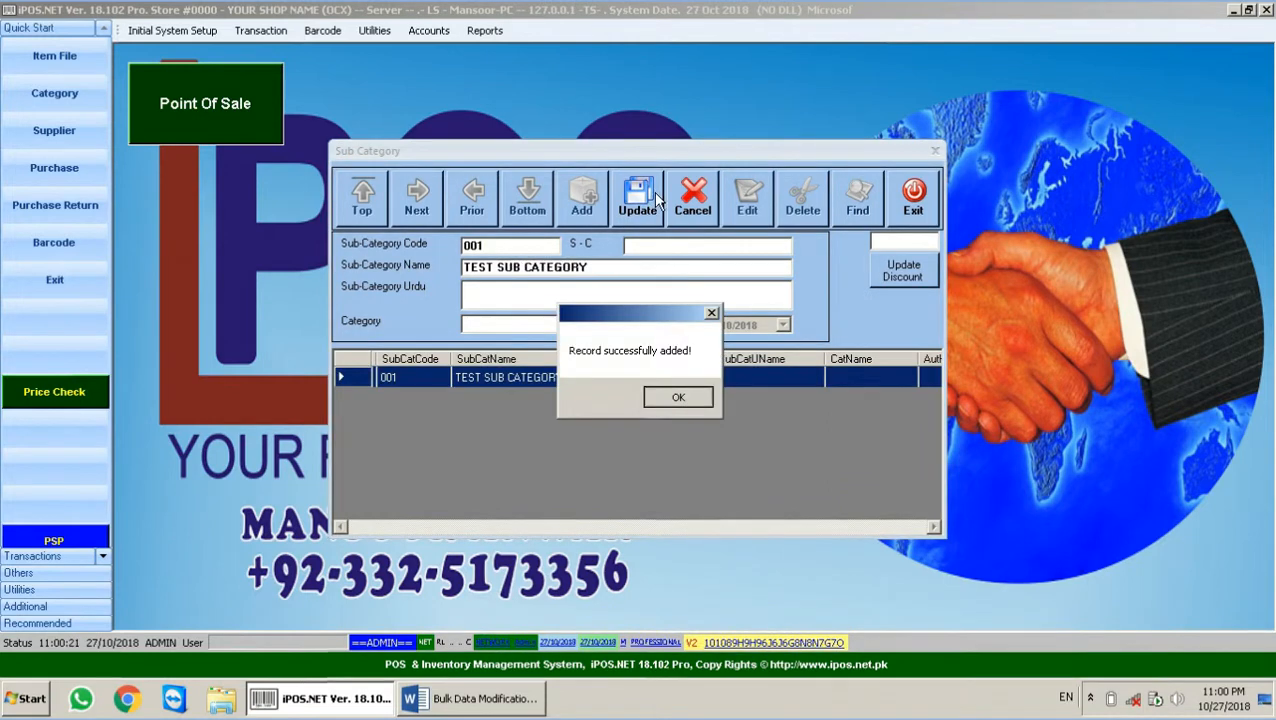
key(Return)
click(912, 212)
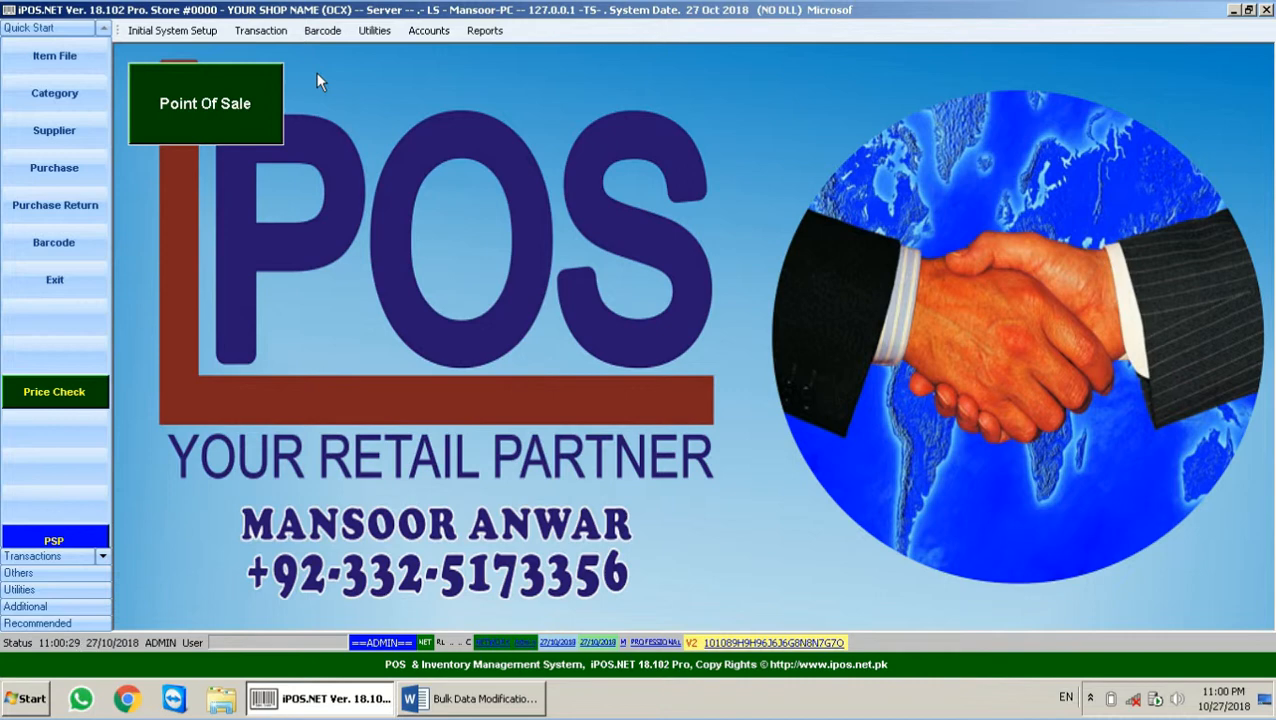
Step: Open Transaction > Change Item Types & Price and list items in category 004 CHINA FITTING
click(283, 32)
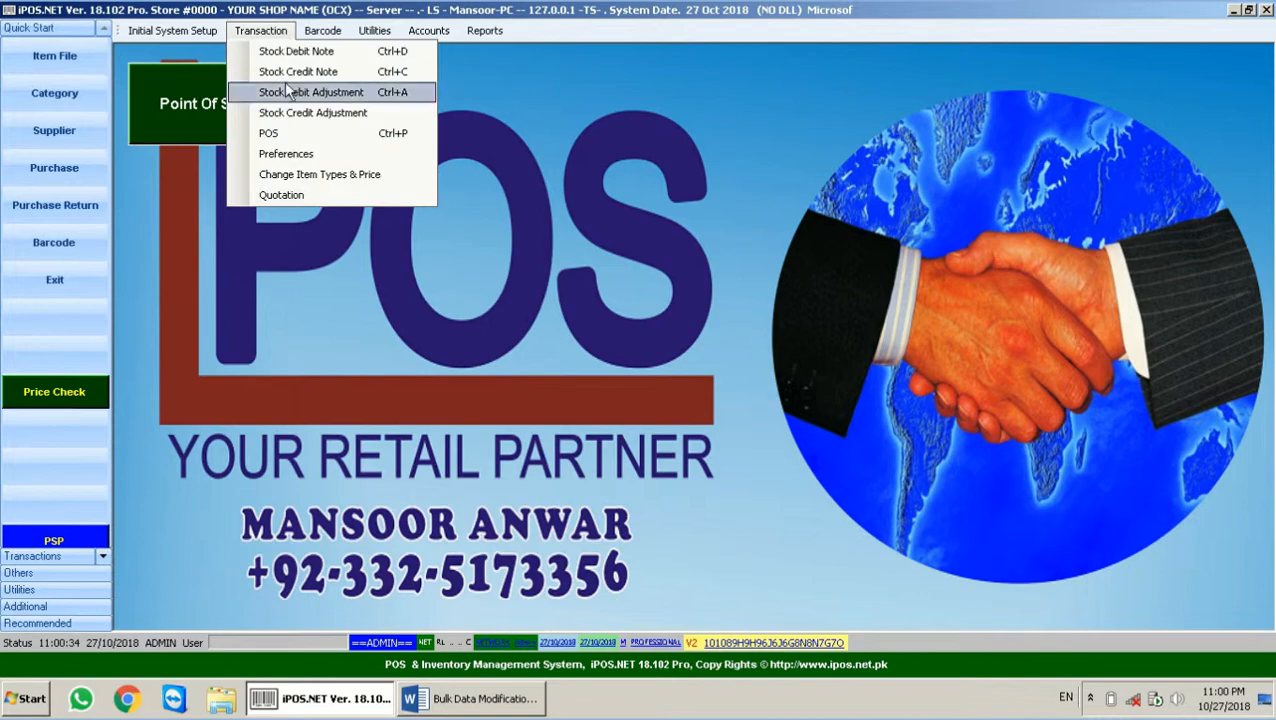
click(331, 182)
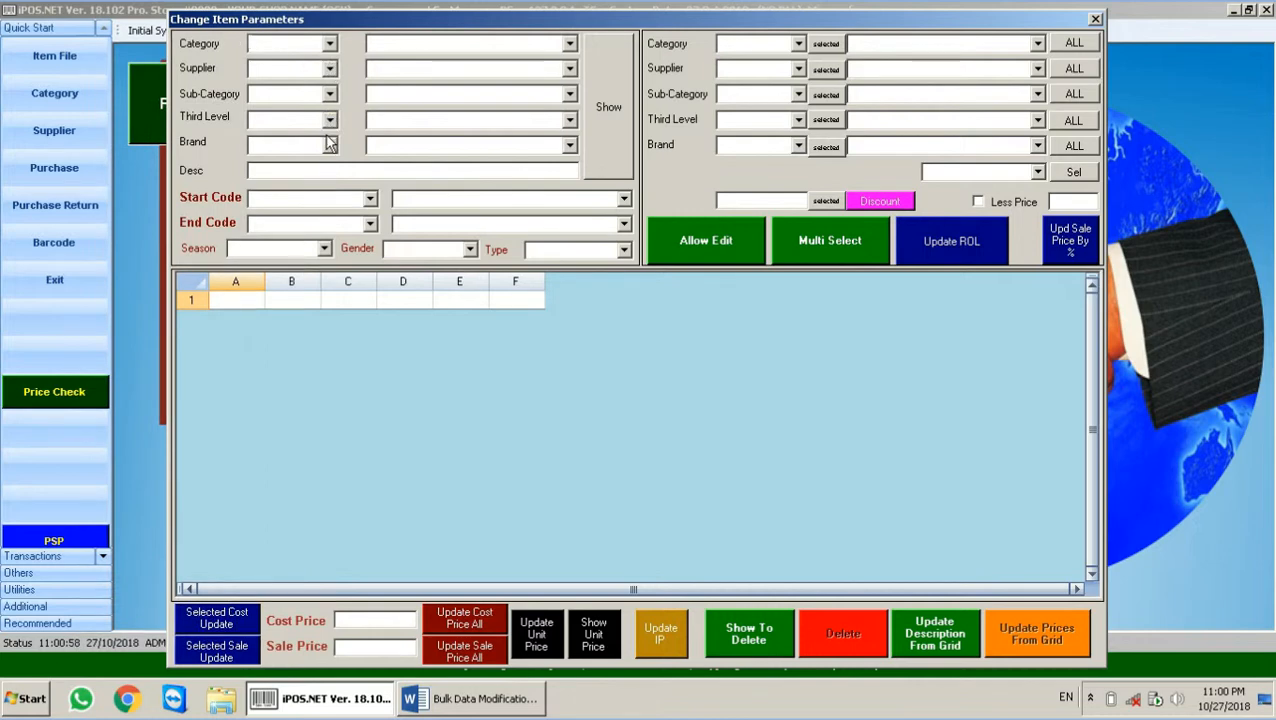
click(329, 44)
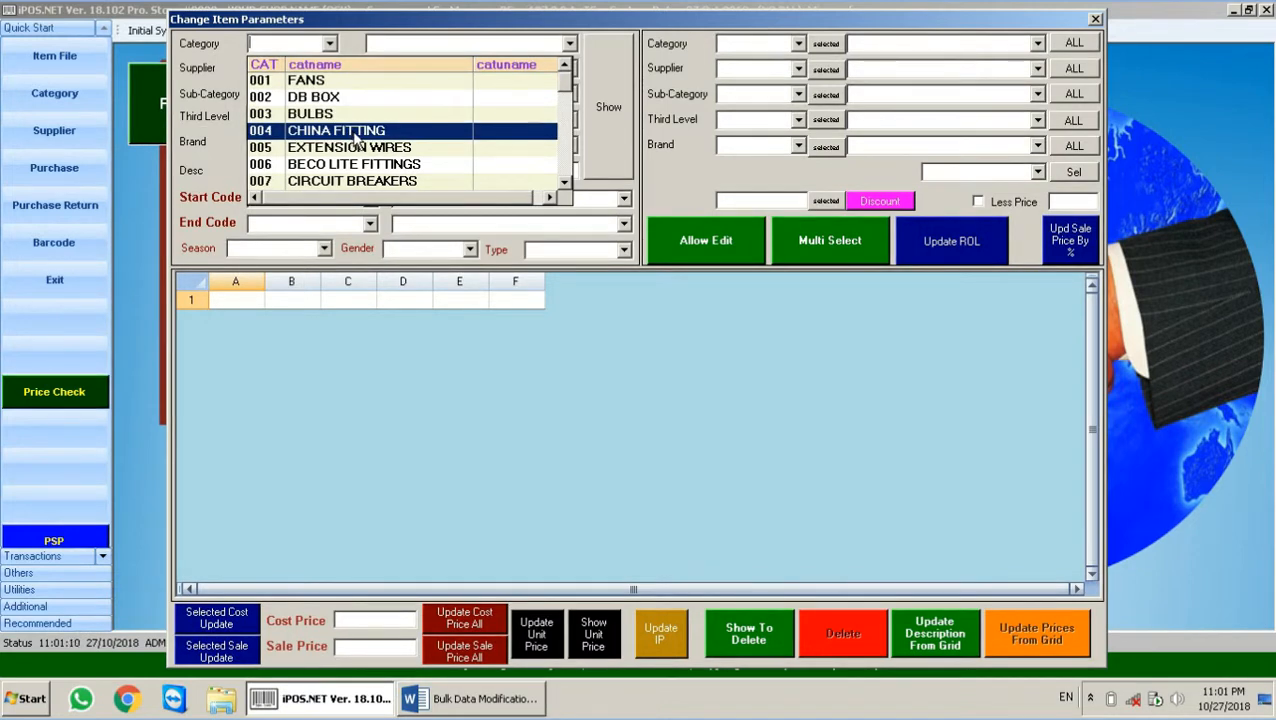
click(352, 133)
click(603, 100)
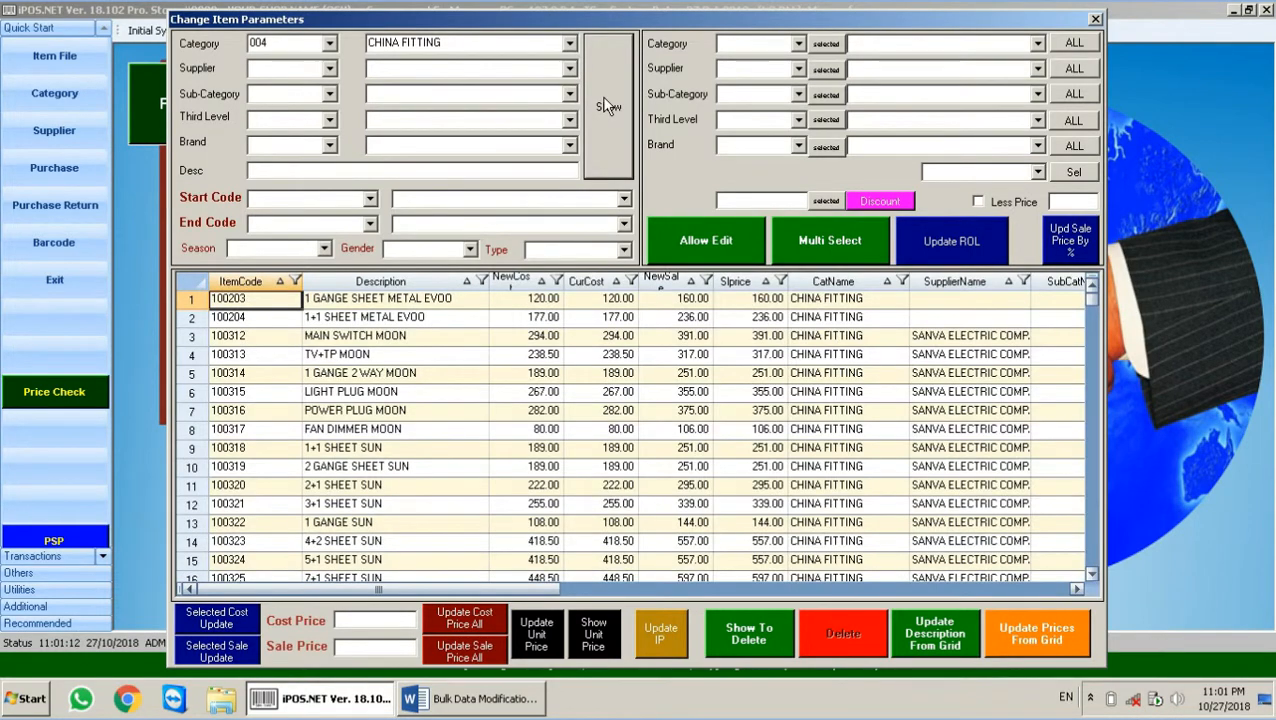
Step: Step down through the CHINA FITTING items to review their categories, costs and prices
click(901, 350)
key(Down)
key(Down)
key(Down)
key(Down)
key(Down)
key(Down)
key(Down)
key(Down)
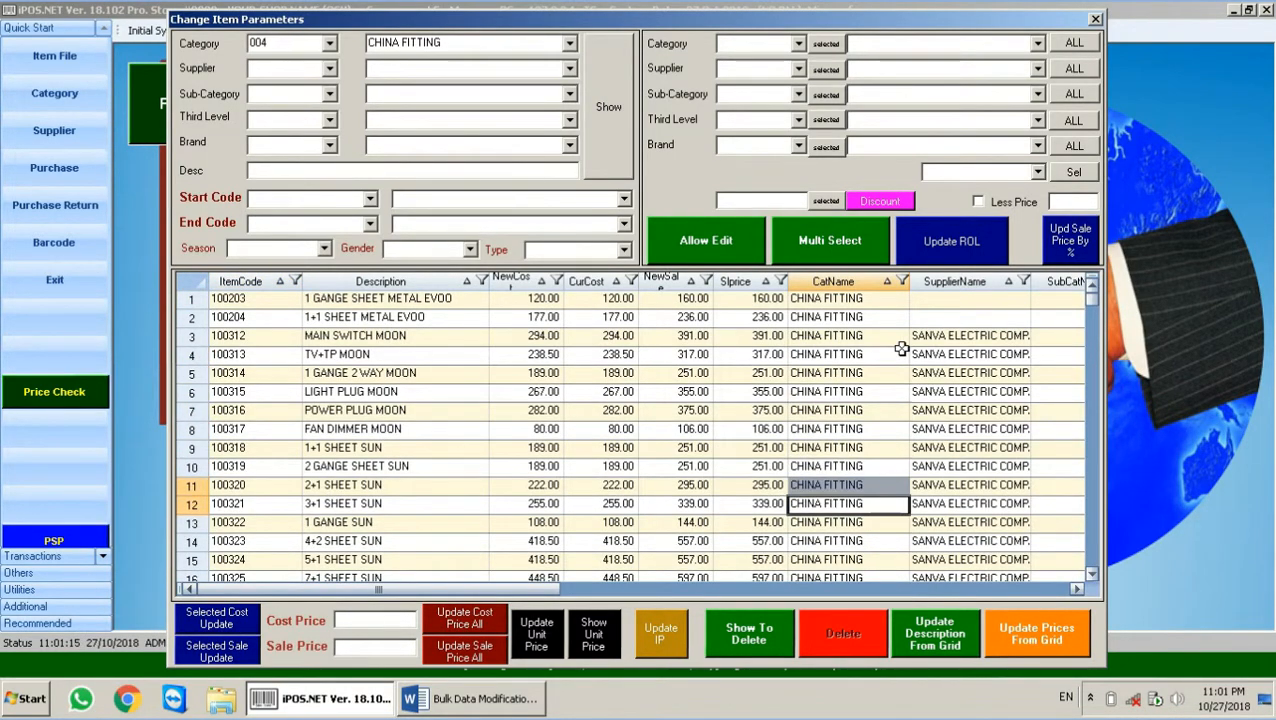
key(Down)
key(Down)
key(Down)
key(Down)
key(Down)
key(Down)
key(Down)
key(Down)
key(Down)
key(Down)
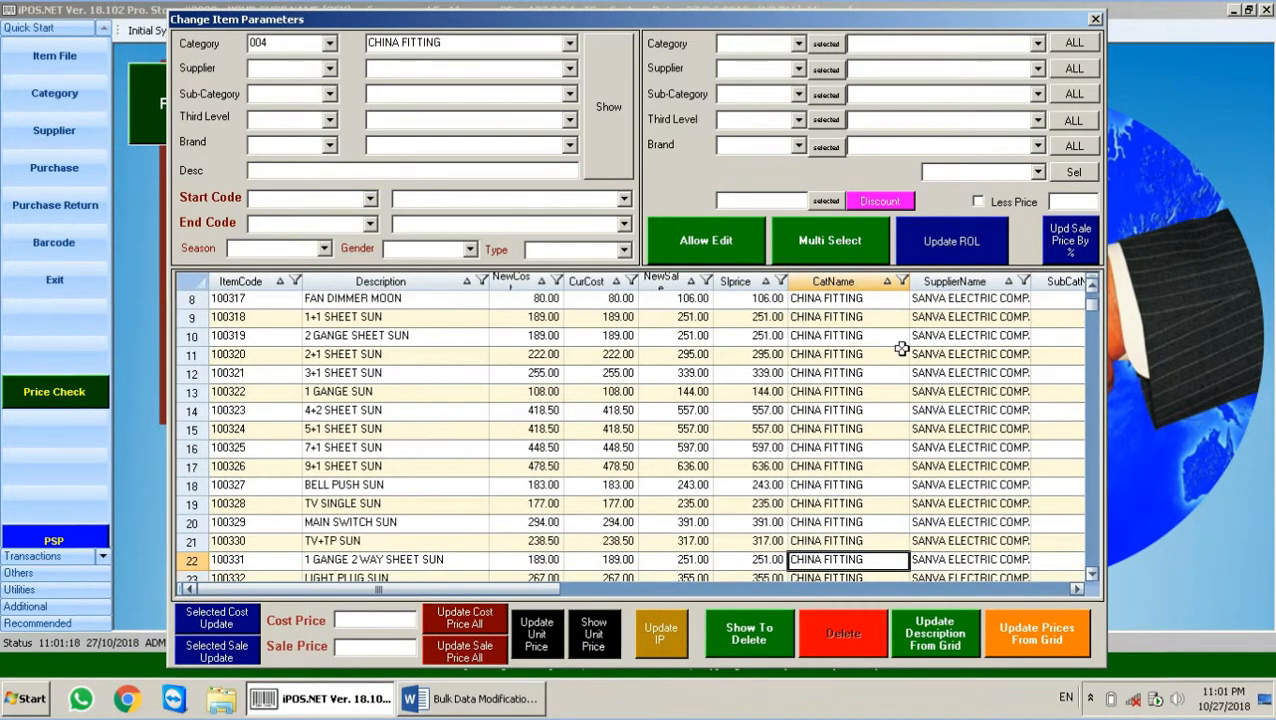
key(Down)
key(Down)
key(Down)
key(Down)
key(Down)
key(Down)
key(Down)
key(Down)
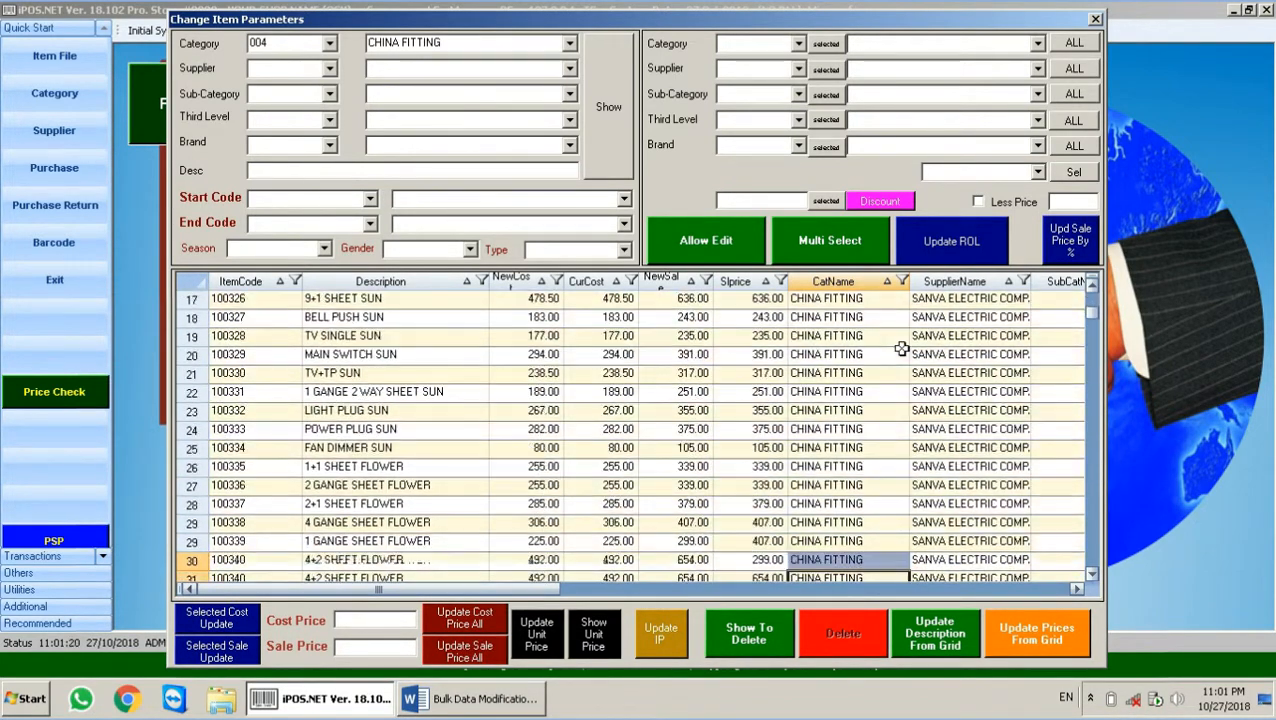
key(Down)
key(Down)
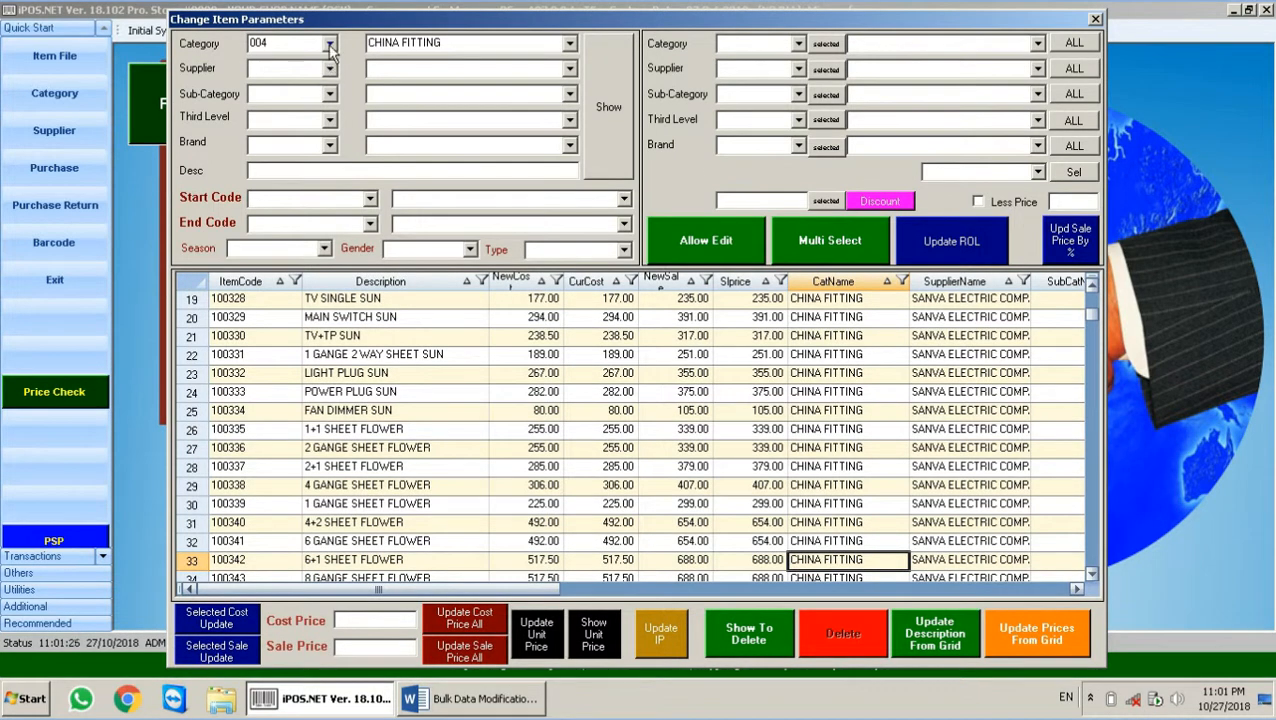
Step: Set the new-value Category to 036 TEST CATEGORY
click(797, 44)
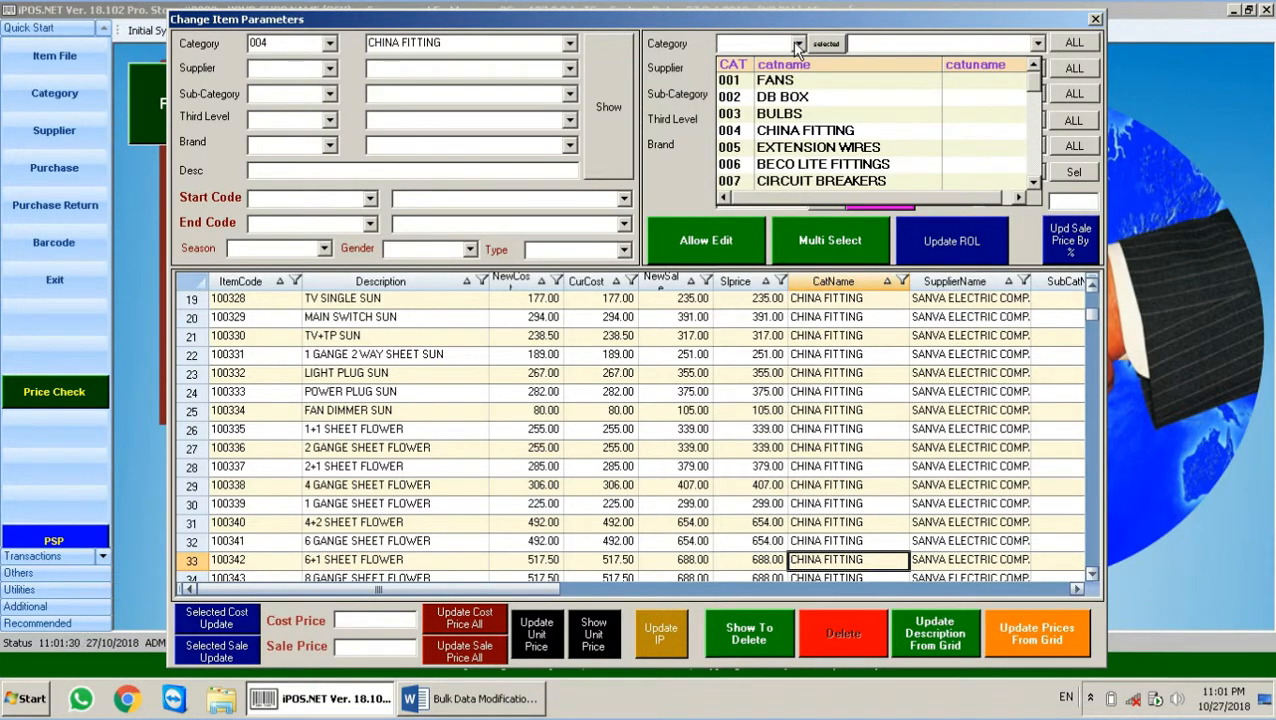
text(035)
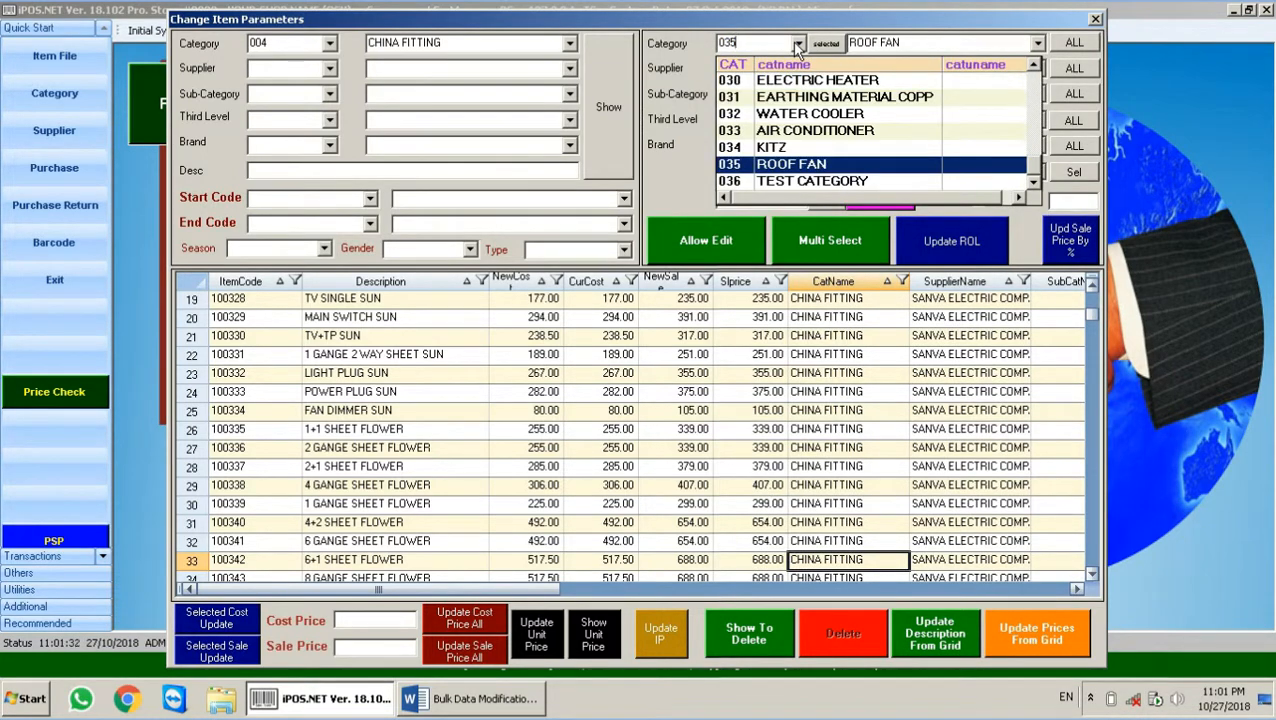
key(Down)
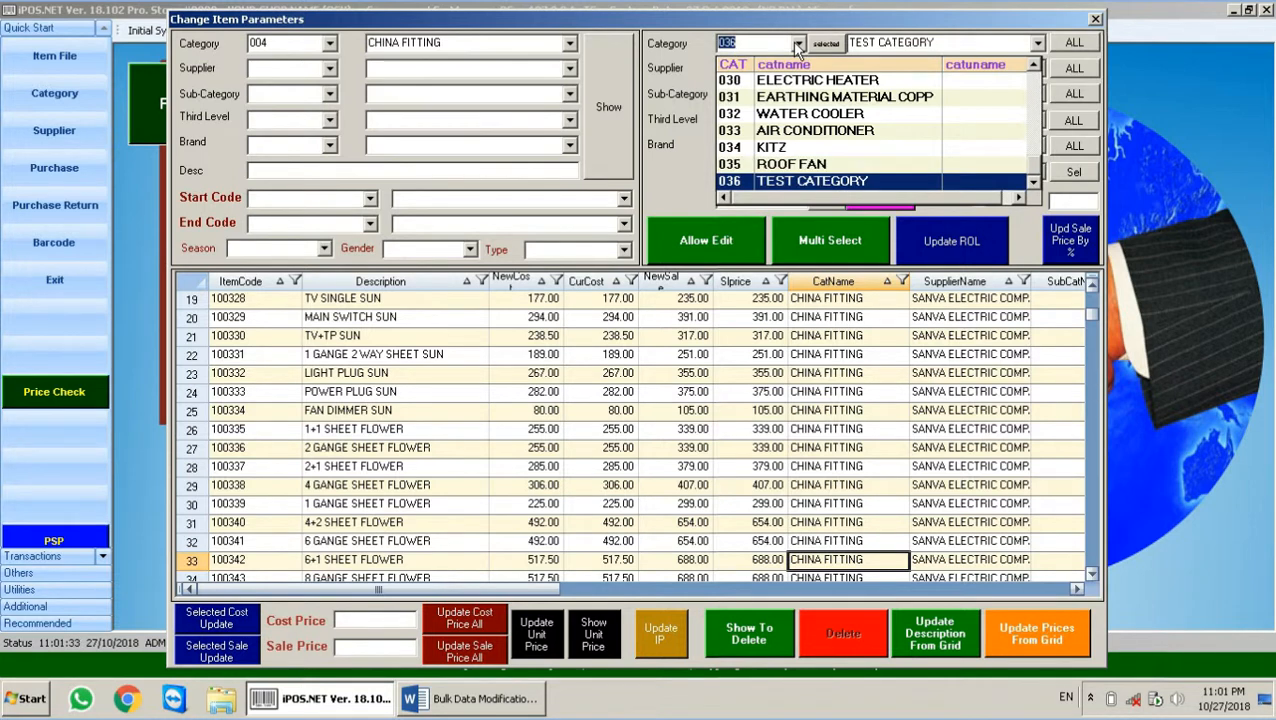
key(Return)
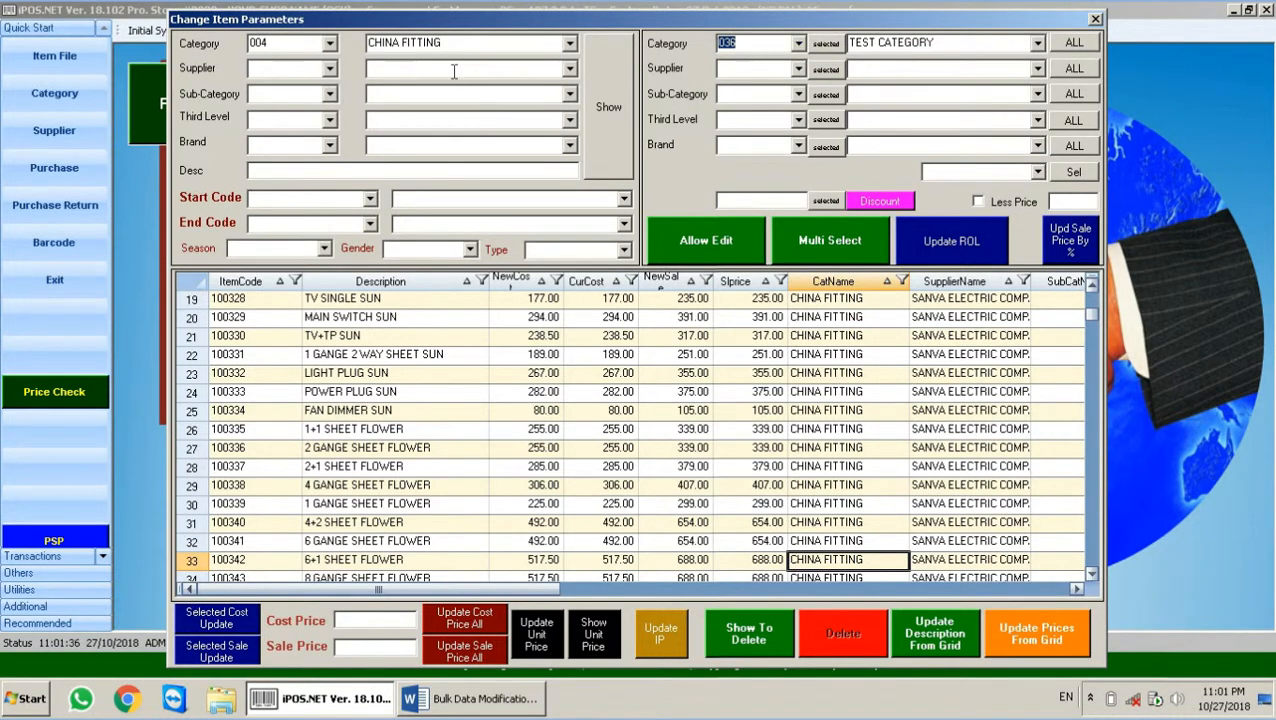
Step: Preview items filtered by category 036, then reset the filter to 004 CHINA FITTING and reload
click(293, 43)
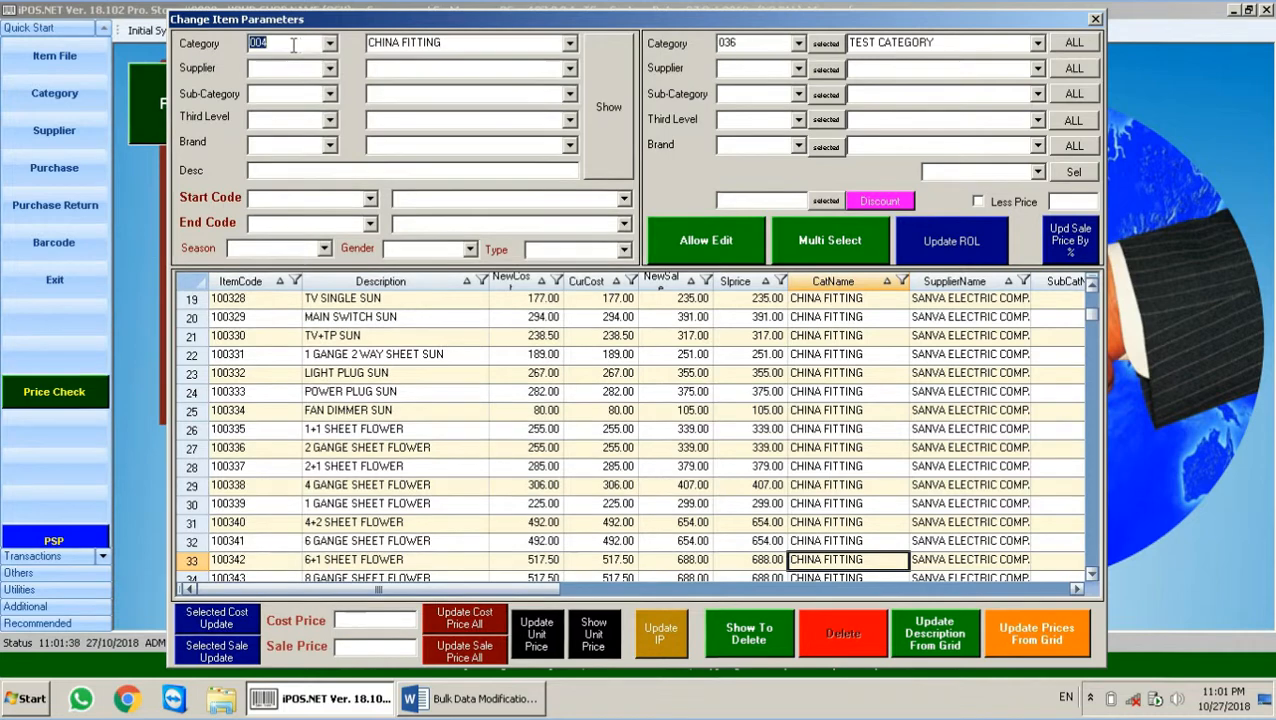
text(036)
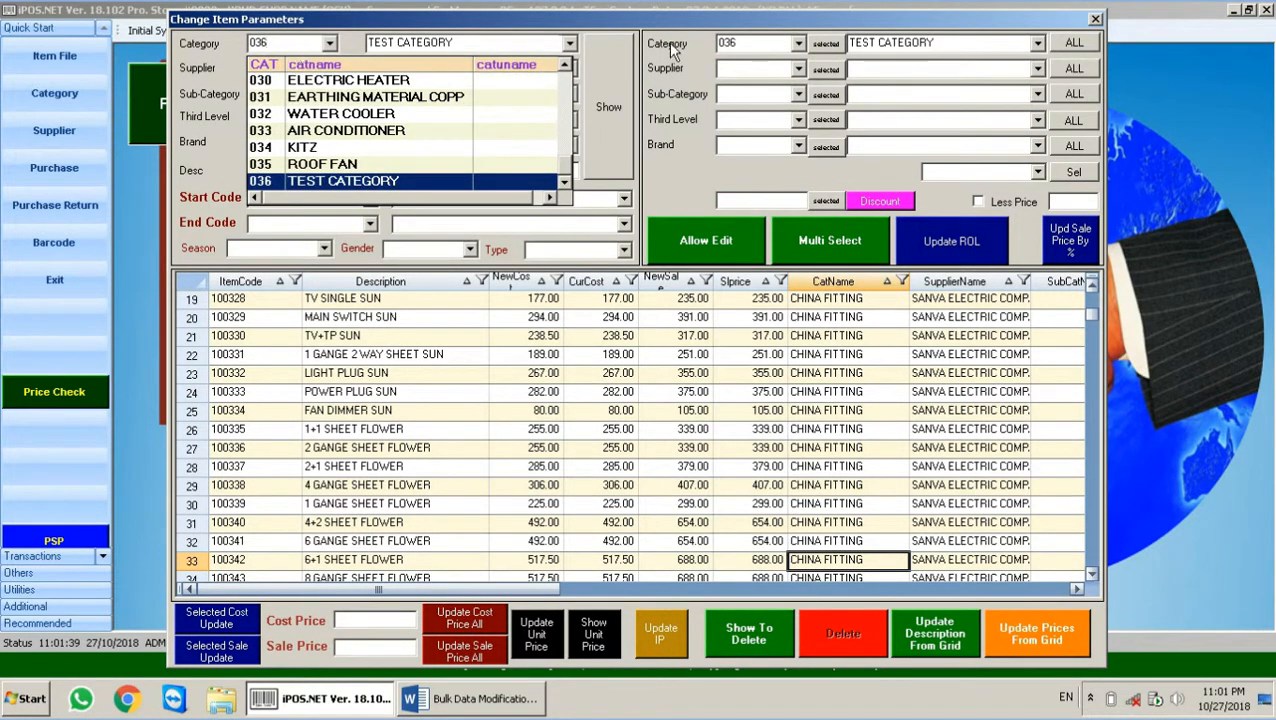
key(Return)
click(610, 82)
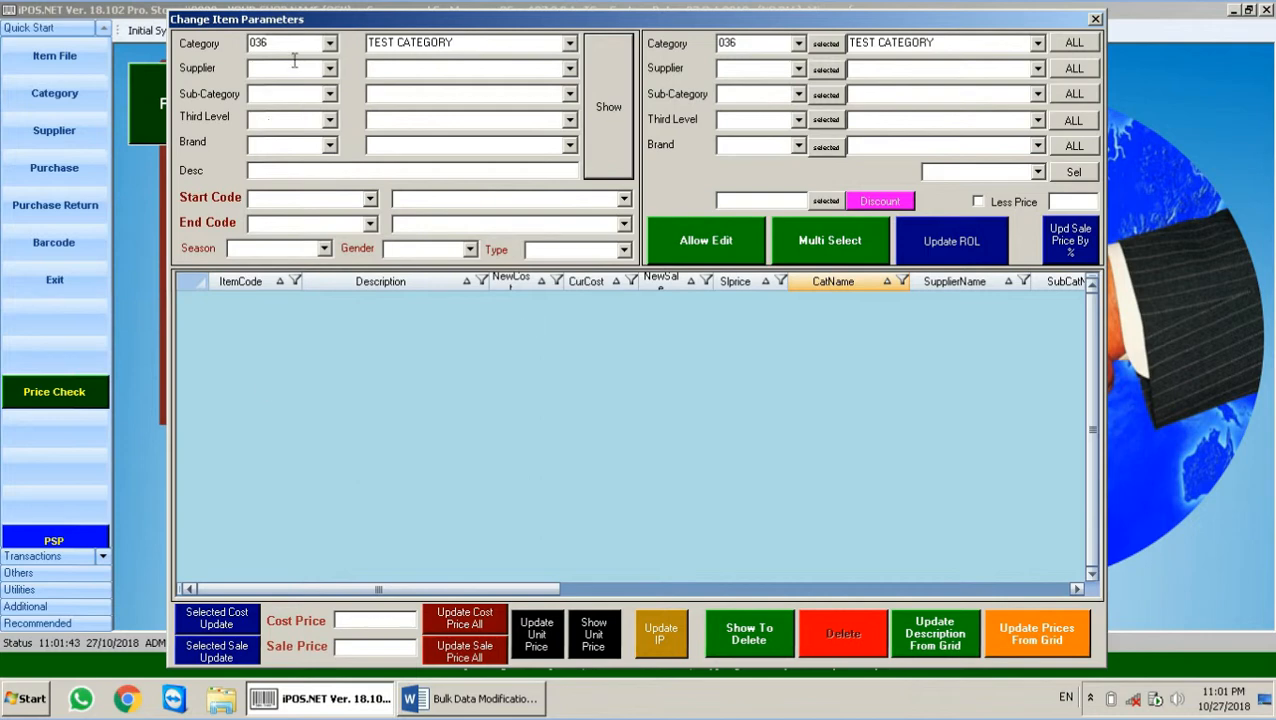
click(330, 43)
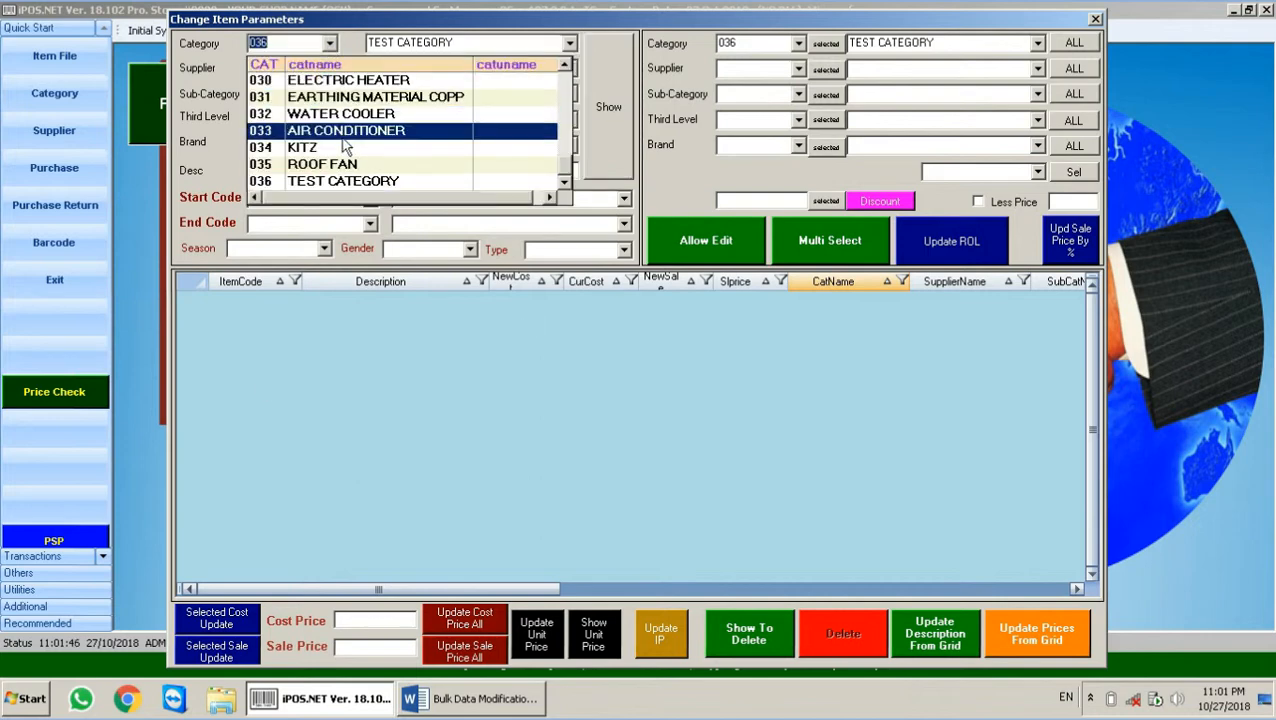
text(004)
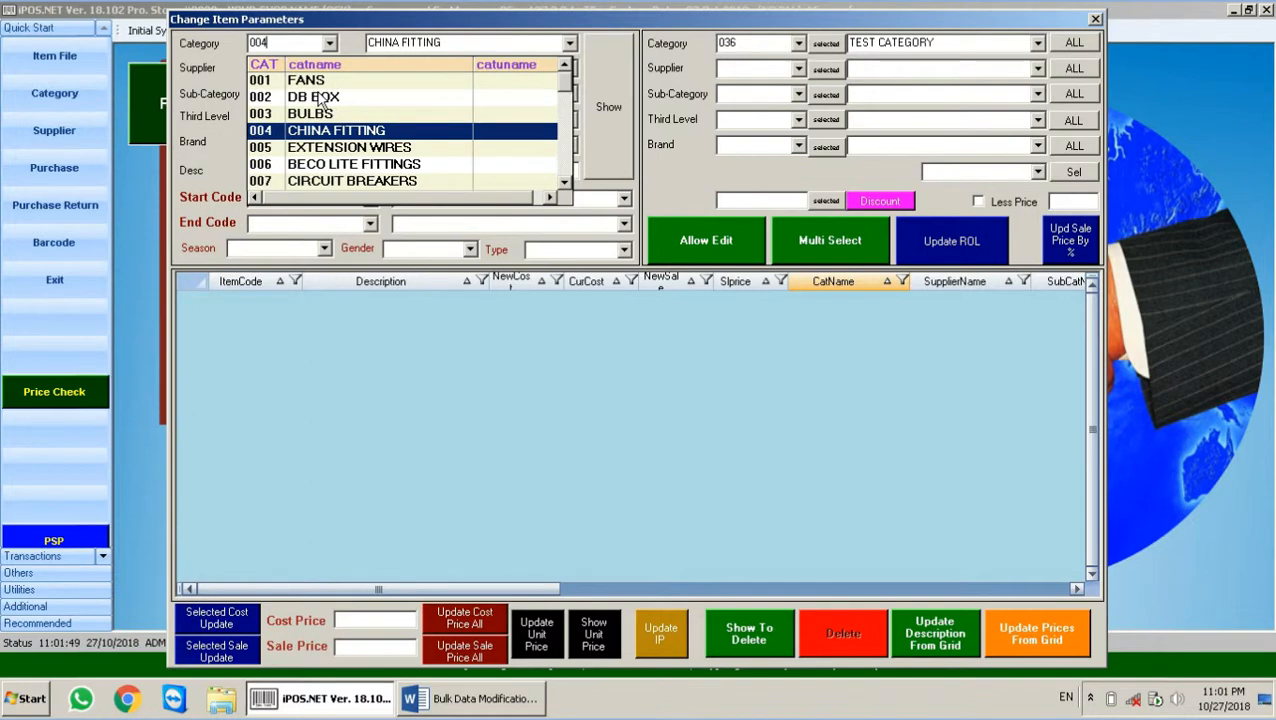
key(Return)
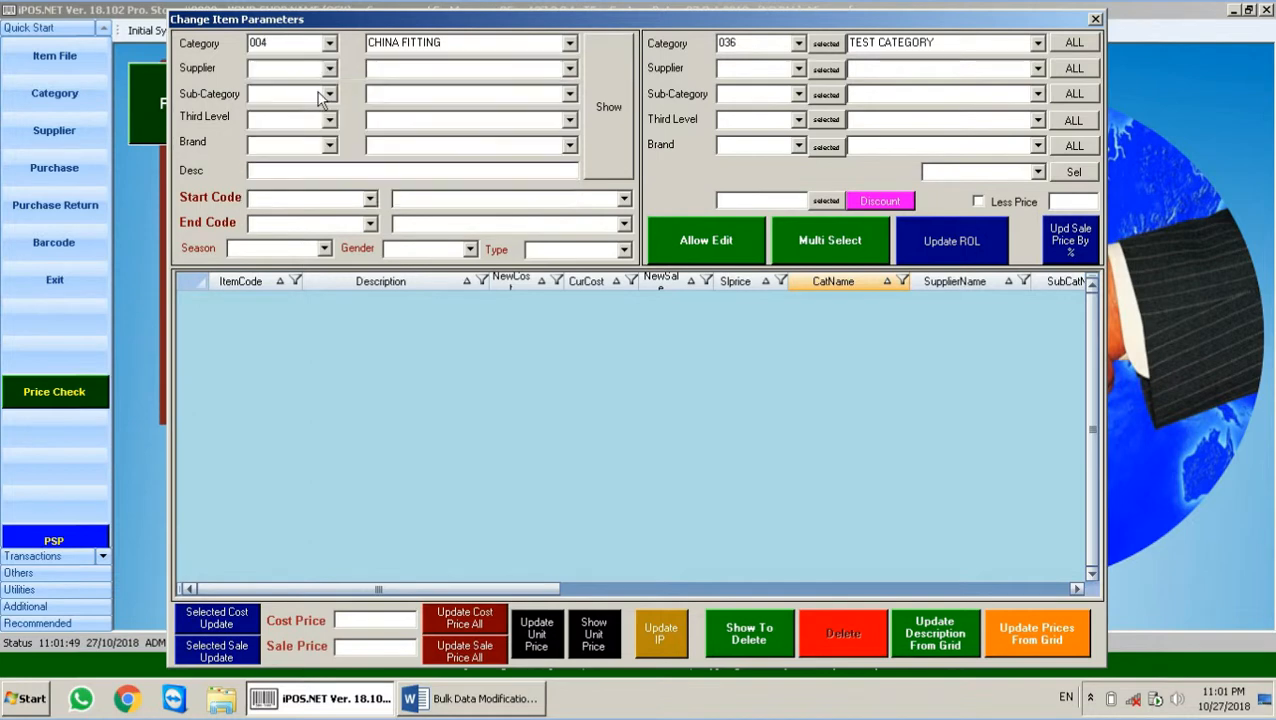
click(616, 84)
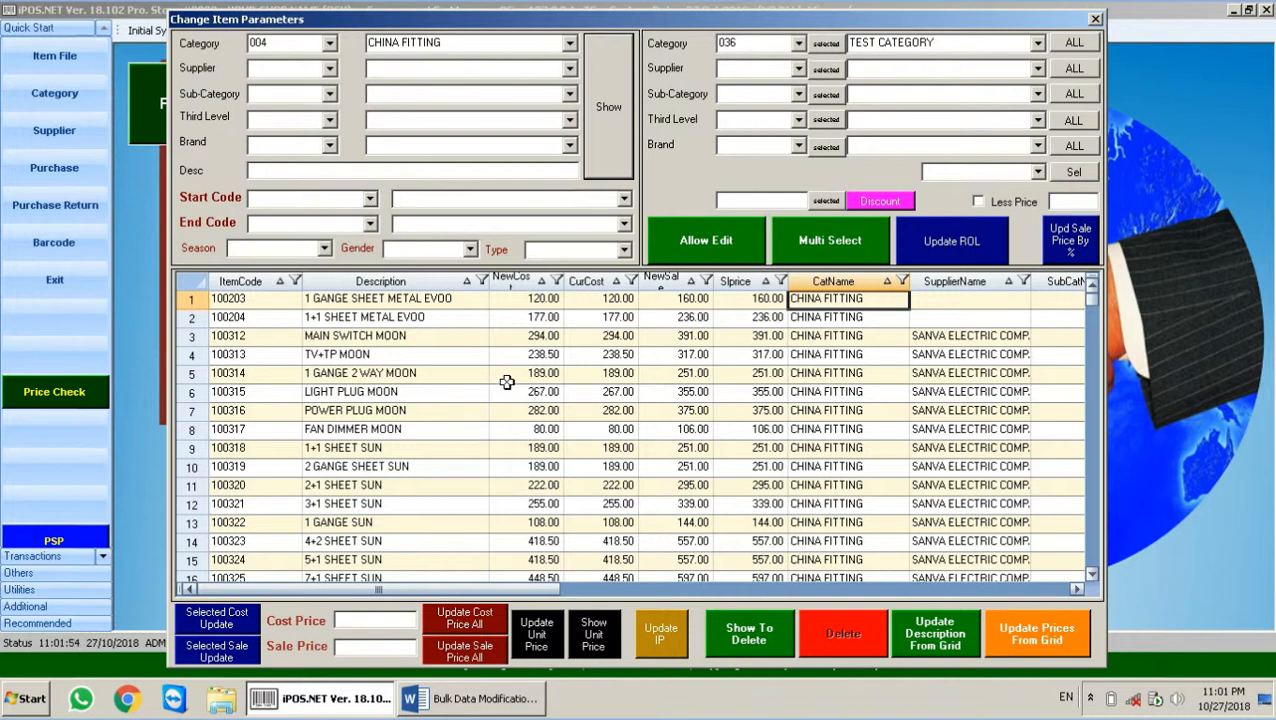
Step: Apply TEST CATEGORY to all listed CHINA FITTING items and confirm the change
click(1066, 44)
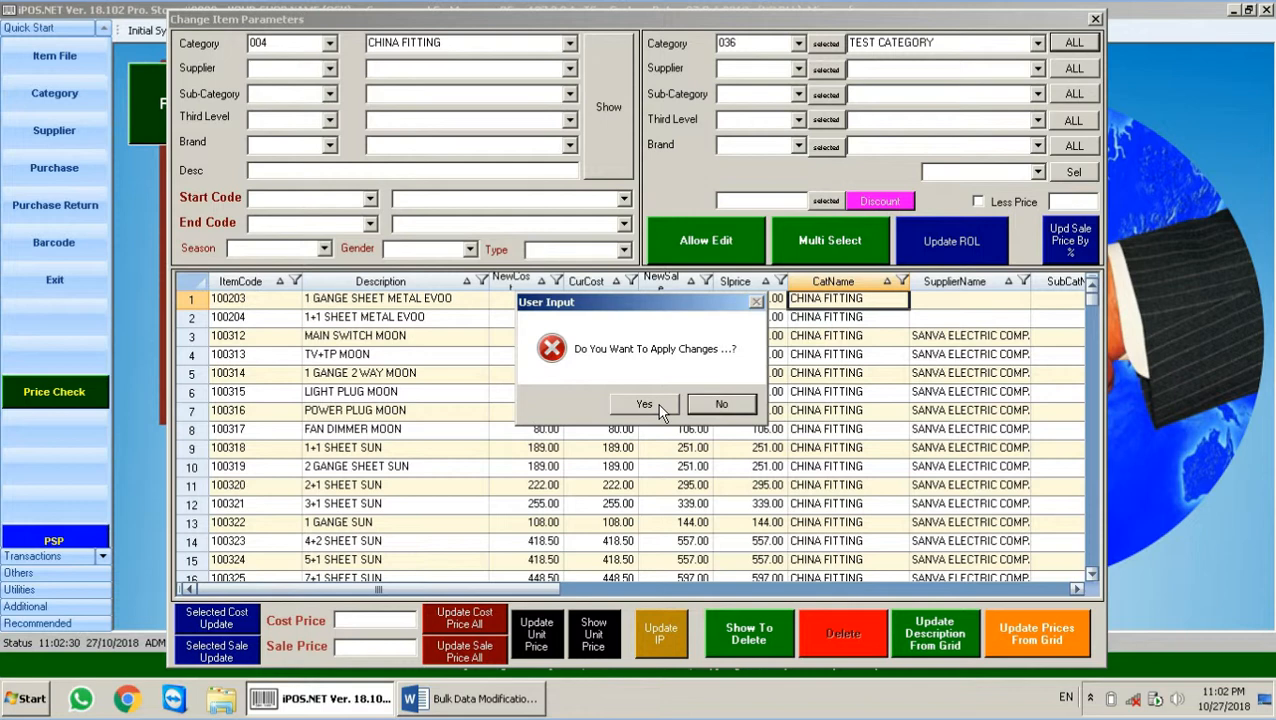
click(659, 410)
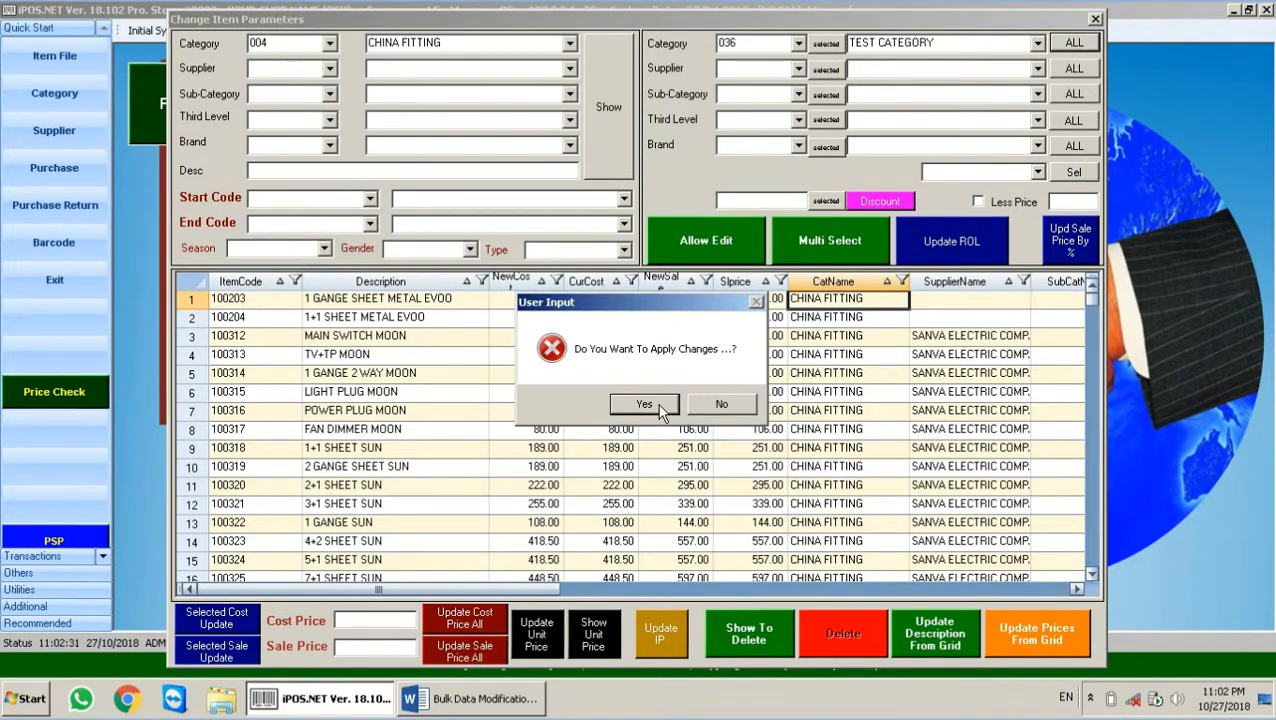
click(684, 398)
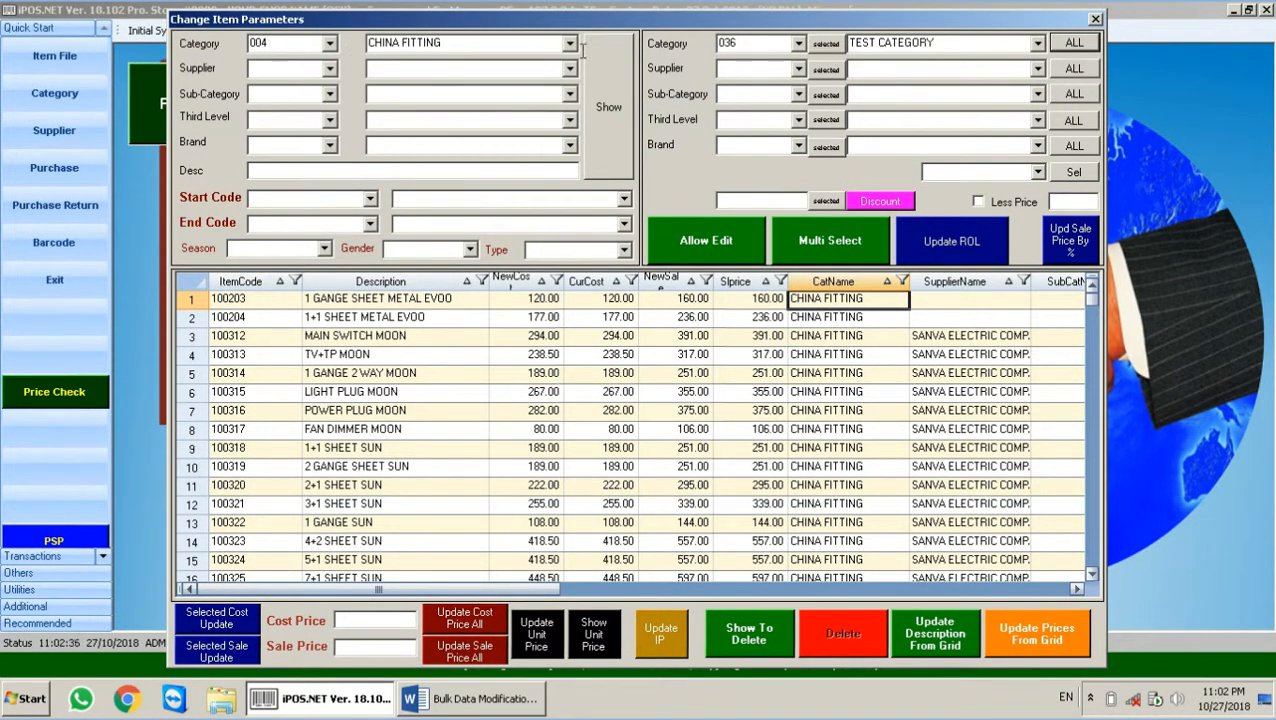
click(597, 95)
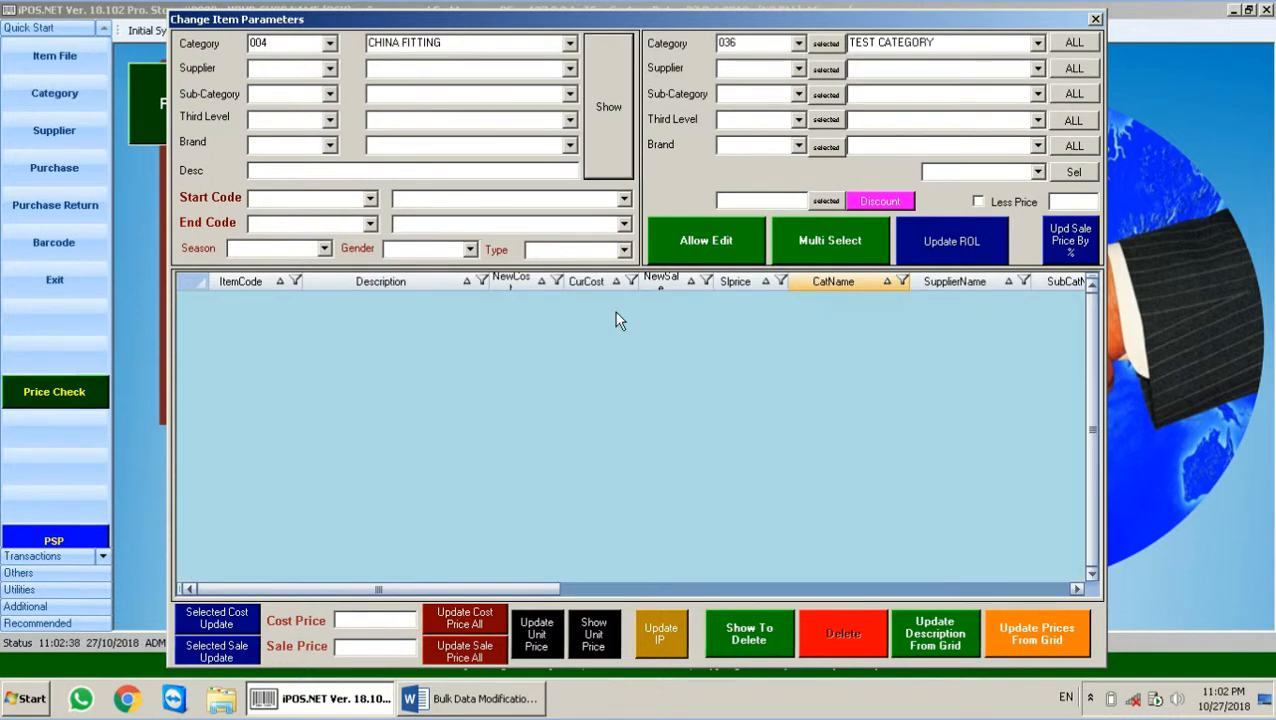
Step: Filter the grid by category 036 to verify items like 100203–100217 now appear
double_click(278, 43)
text(036)
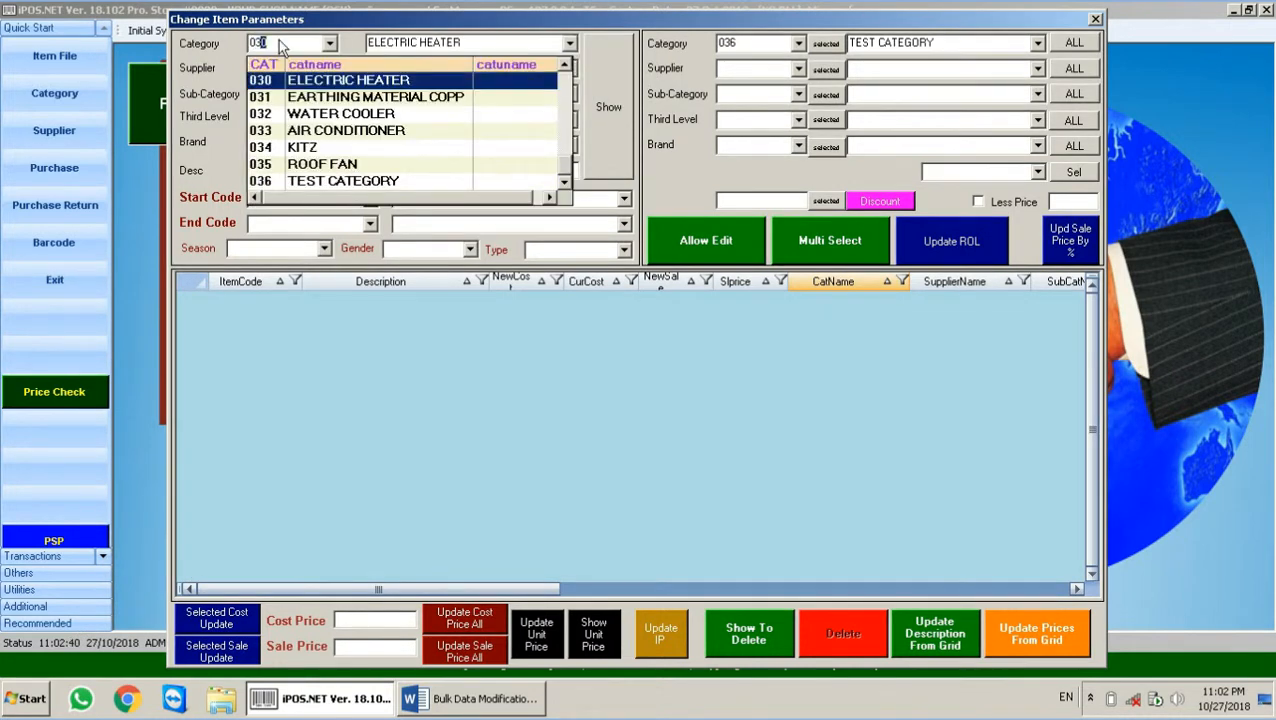
key(Return)
click(596, 100)
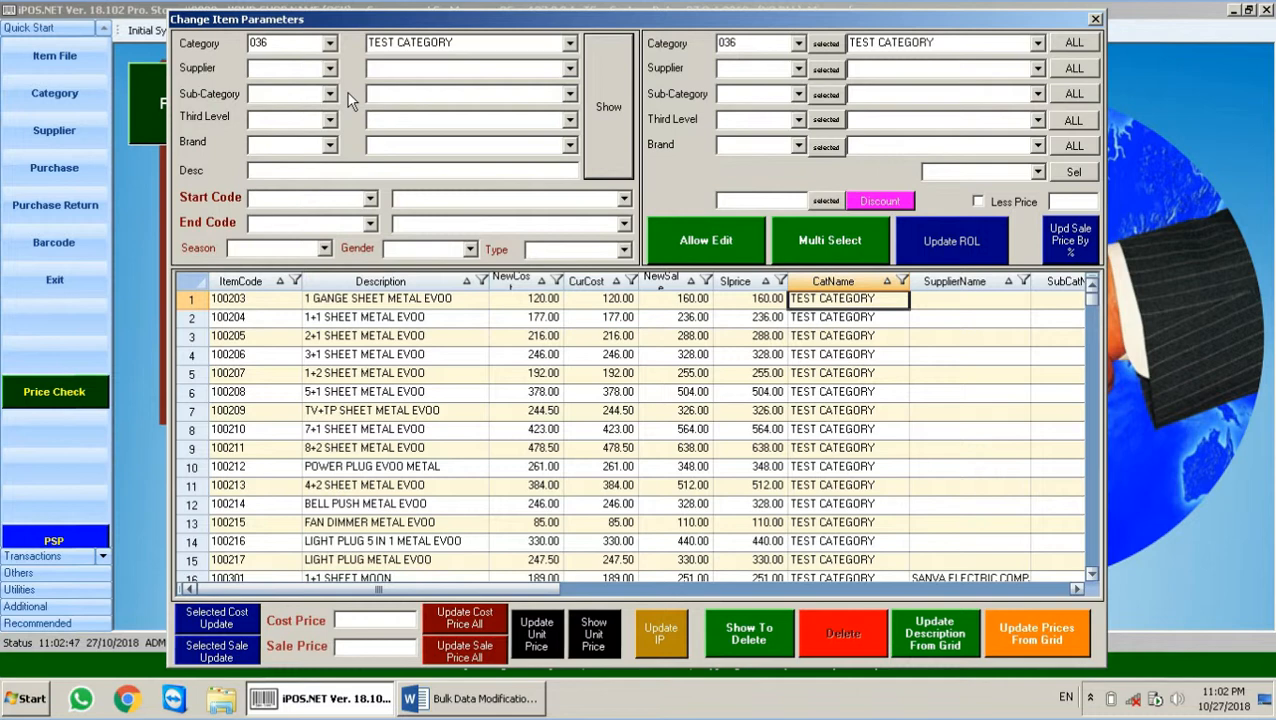
Step: Clear the category filter and list only items from supplier 001 FAST CABLES
double_click(290, 45)
key(BackSpace)
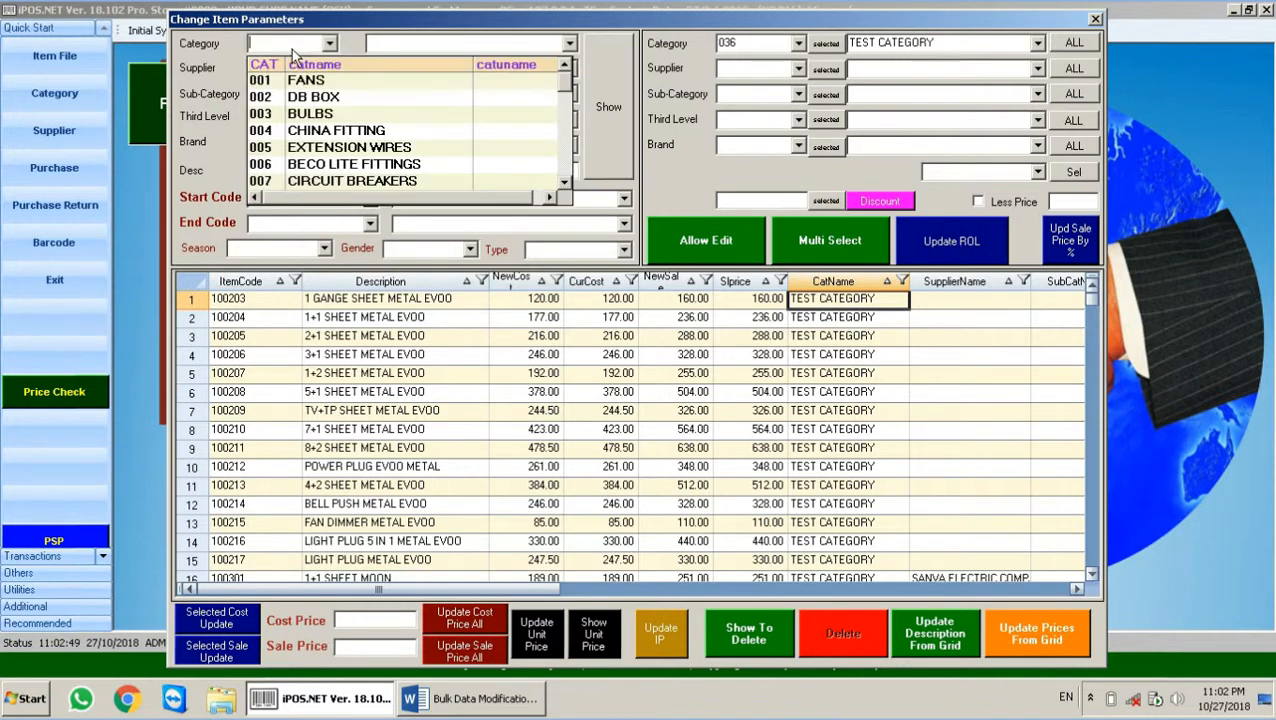
click(197, 84)
click(329, 68)
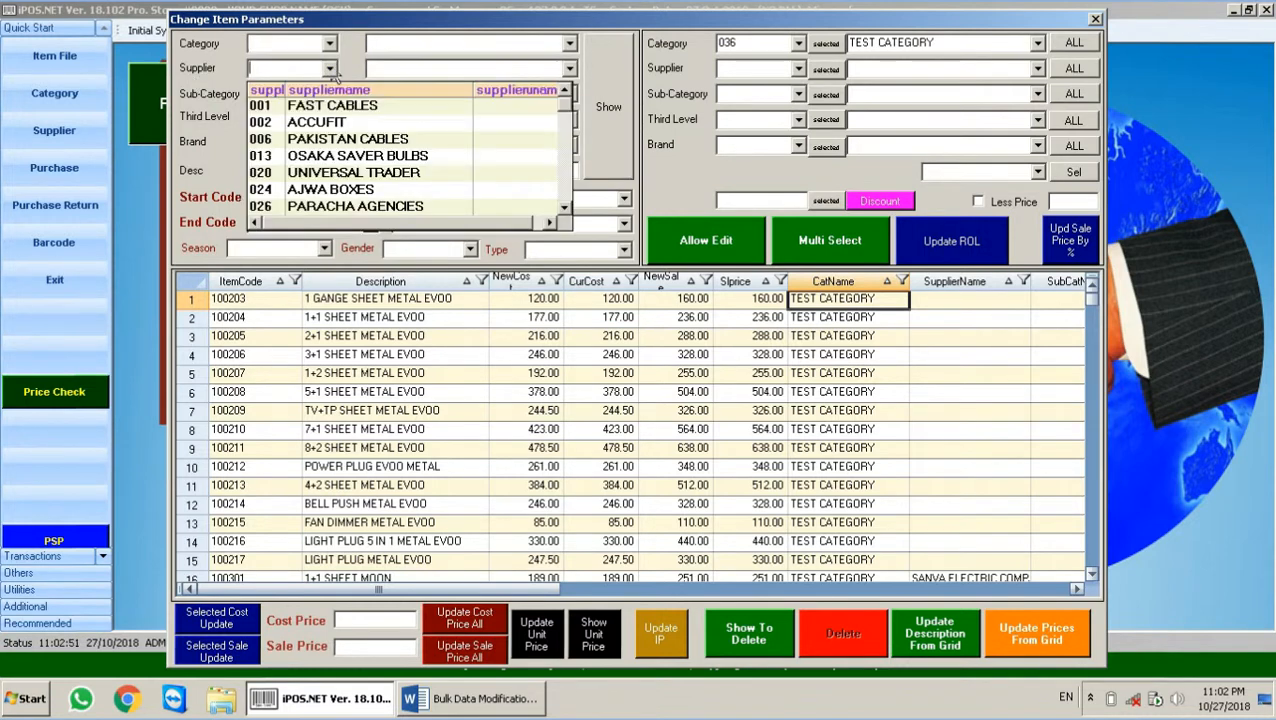
click(340, 106)
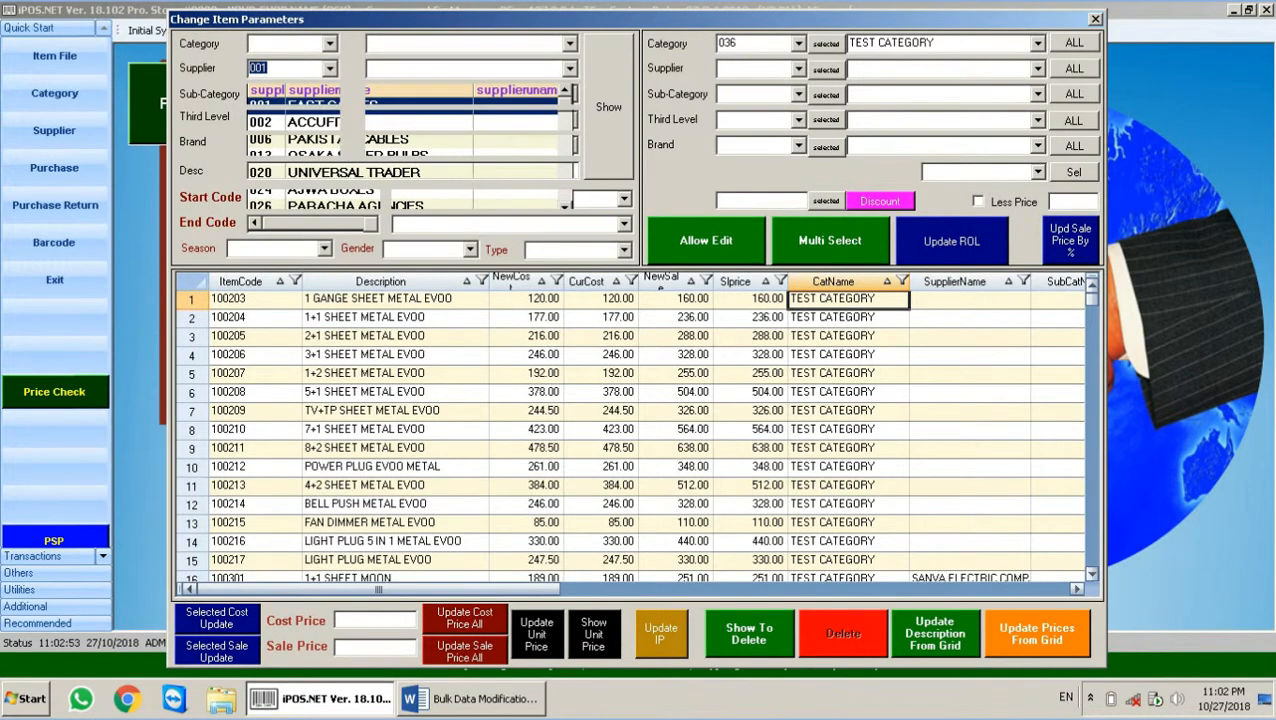
click(611, 100)
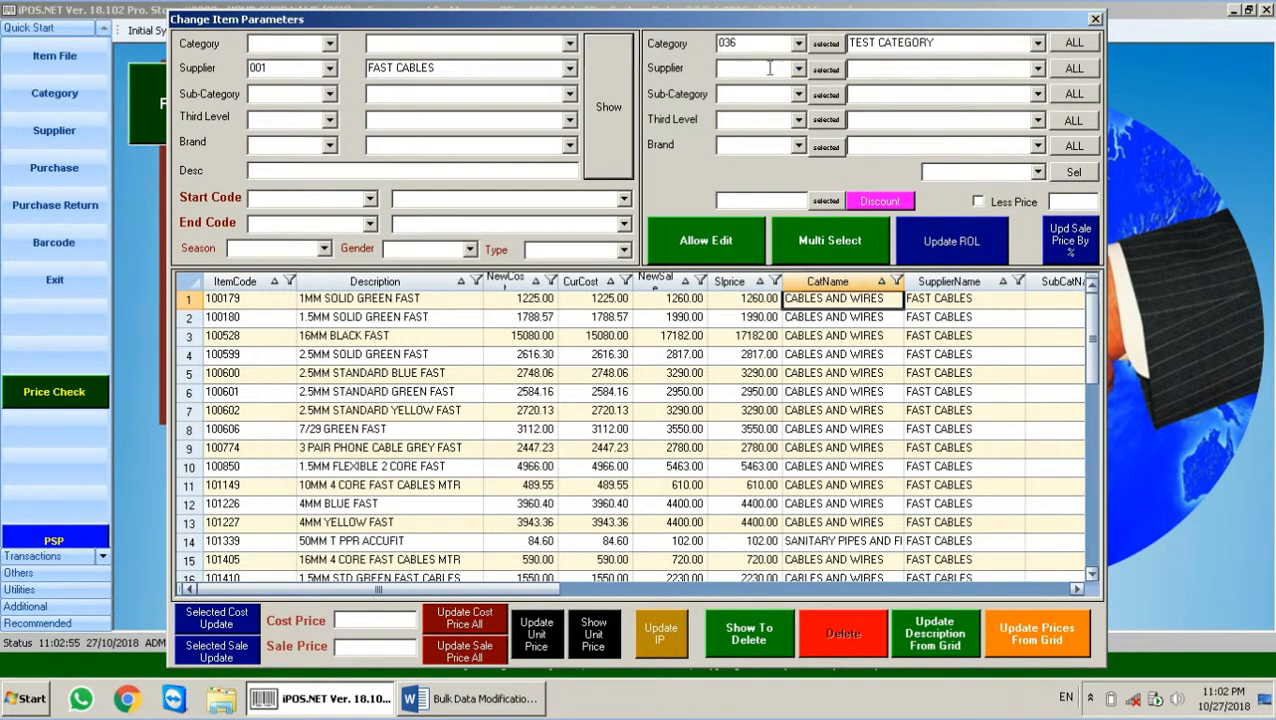
Step: Clear the new-value Category and set the replacement supplier to 999 TEST SUP
double_click(741, 45)
key(BackSpace)
click(683, 75)
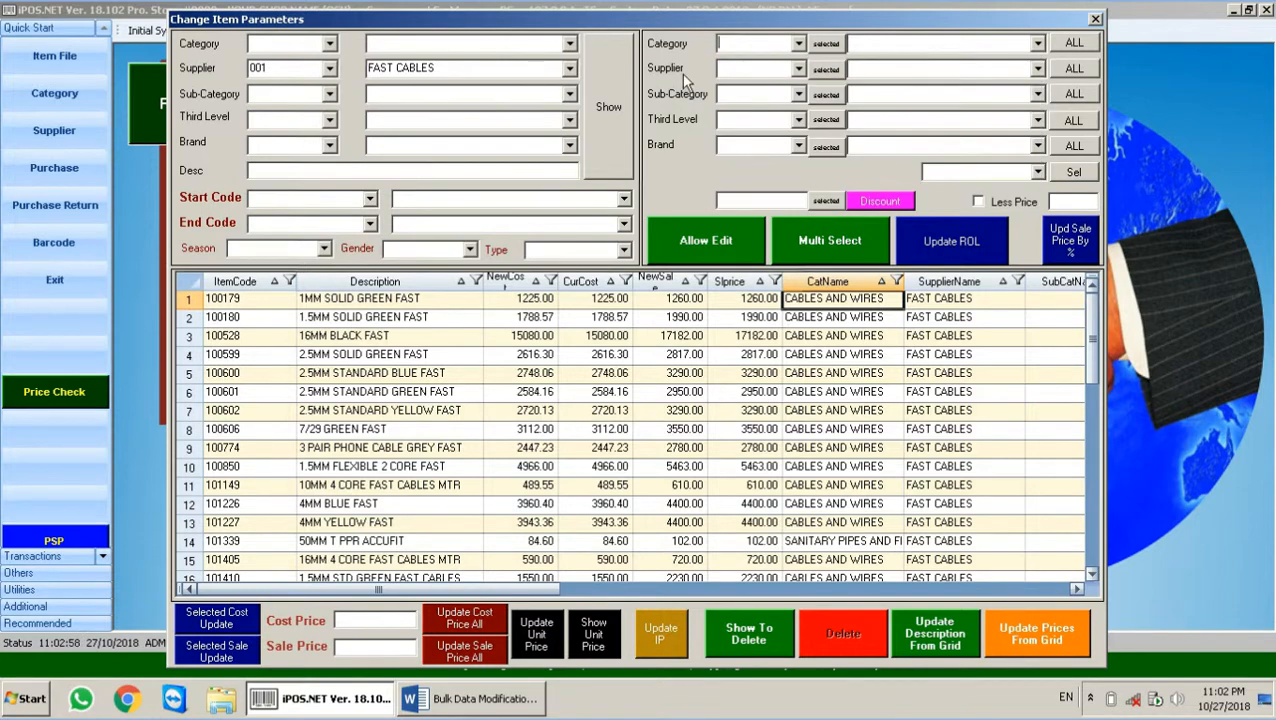
click(763, 71)
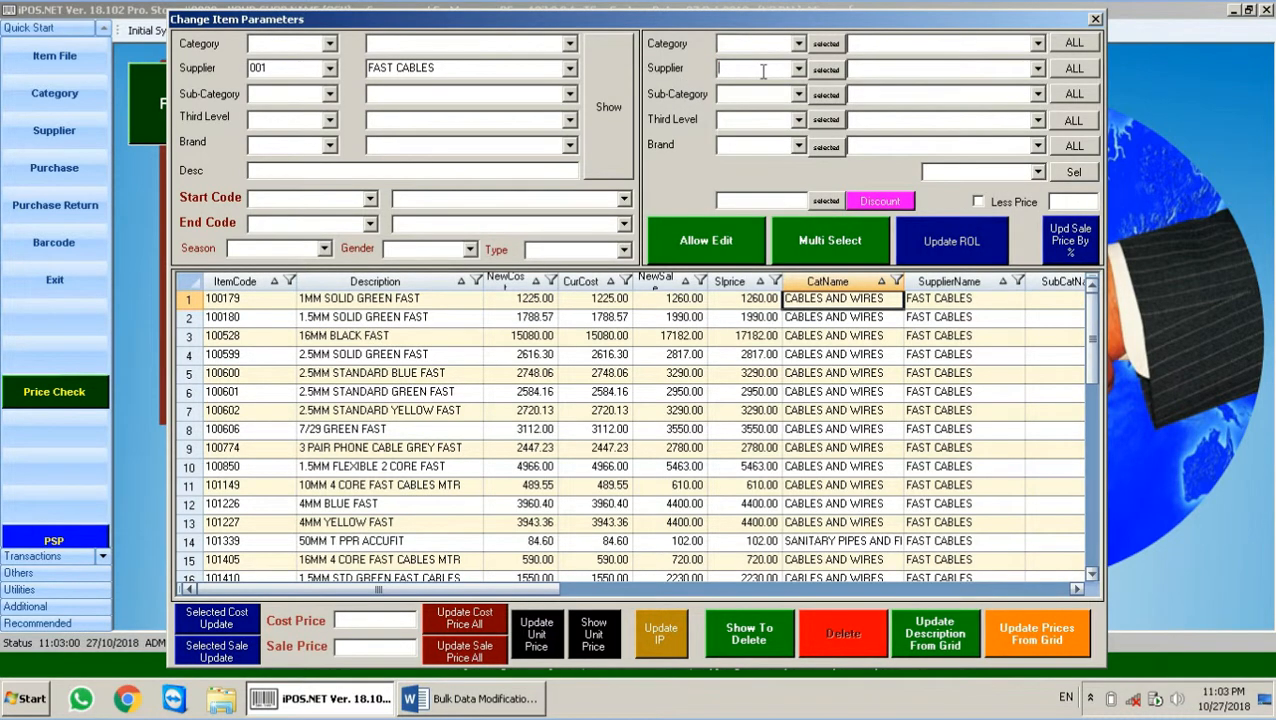
text(999)
key(Return)
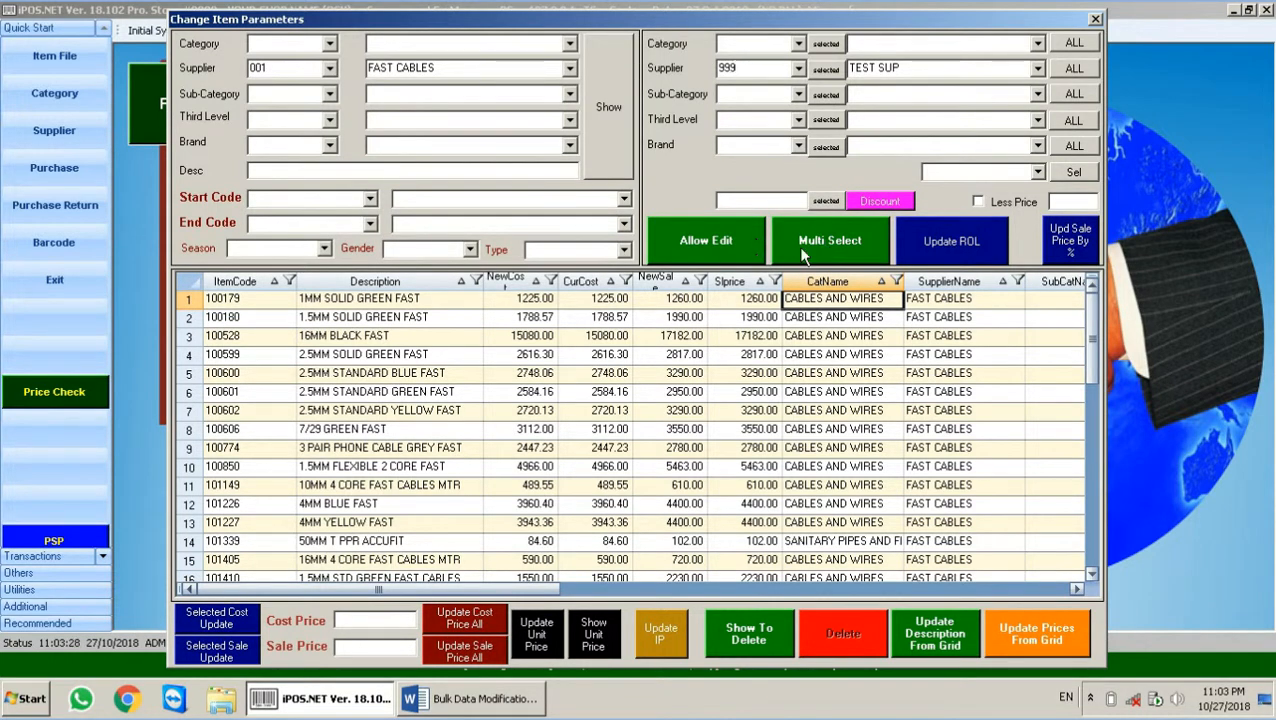
Step: Multi-select items 100179, 100599 and 100774 and assign them supplier TEST SUP
click(830, 242)
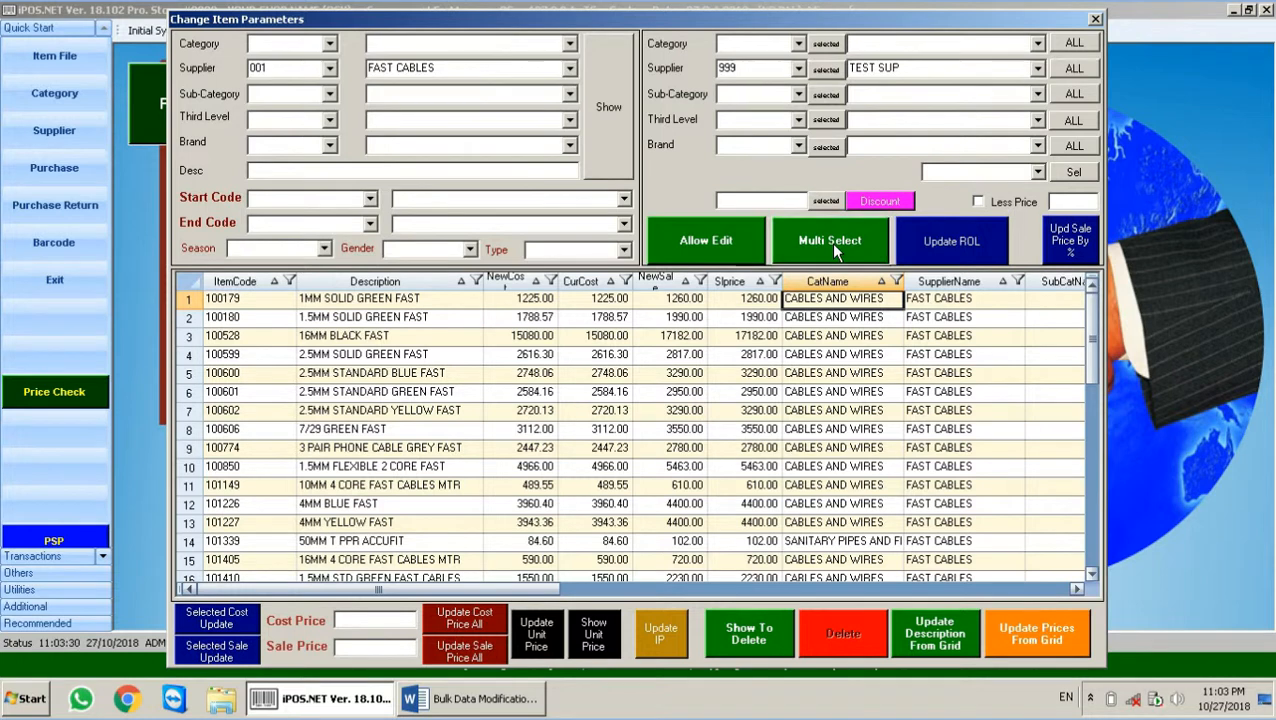
click(190, 300)
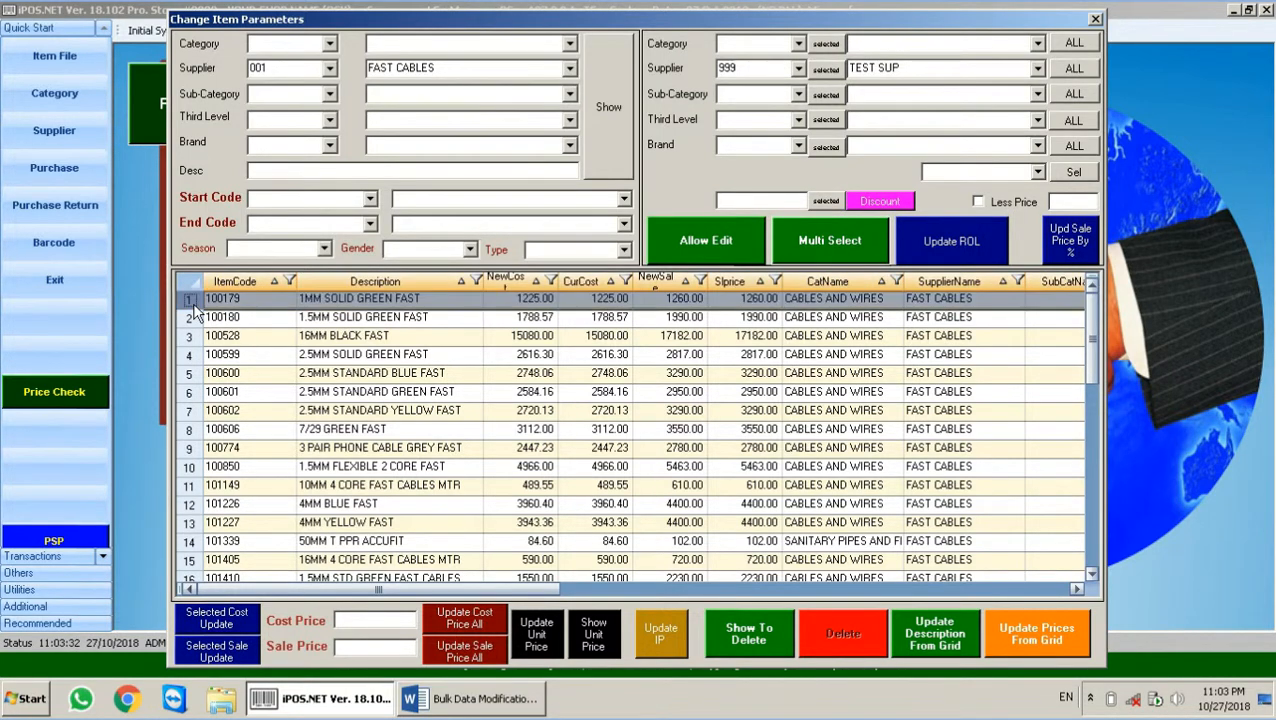
click(190, 357)
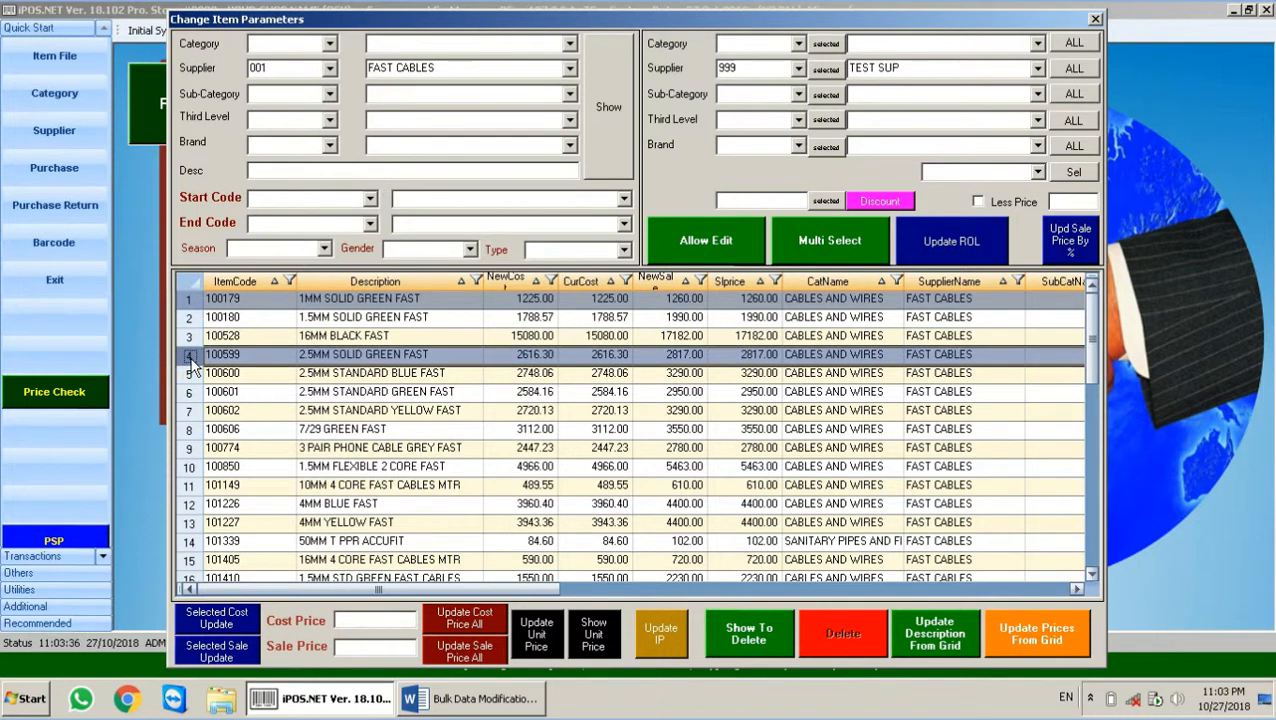
click(192, 449)
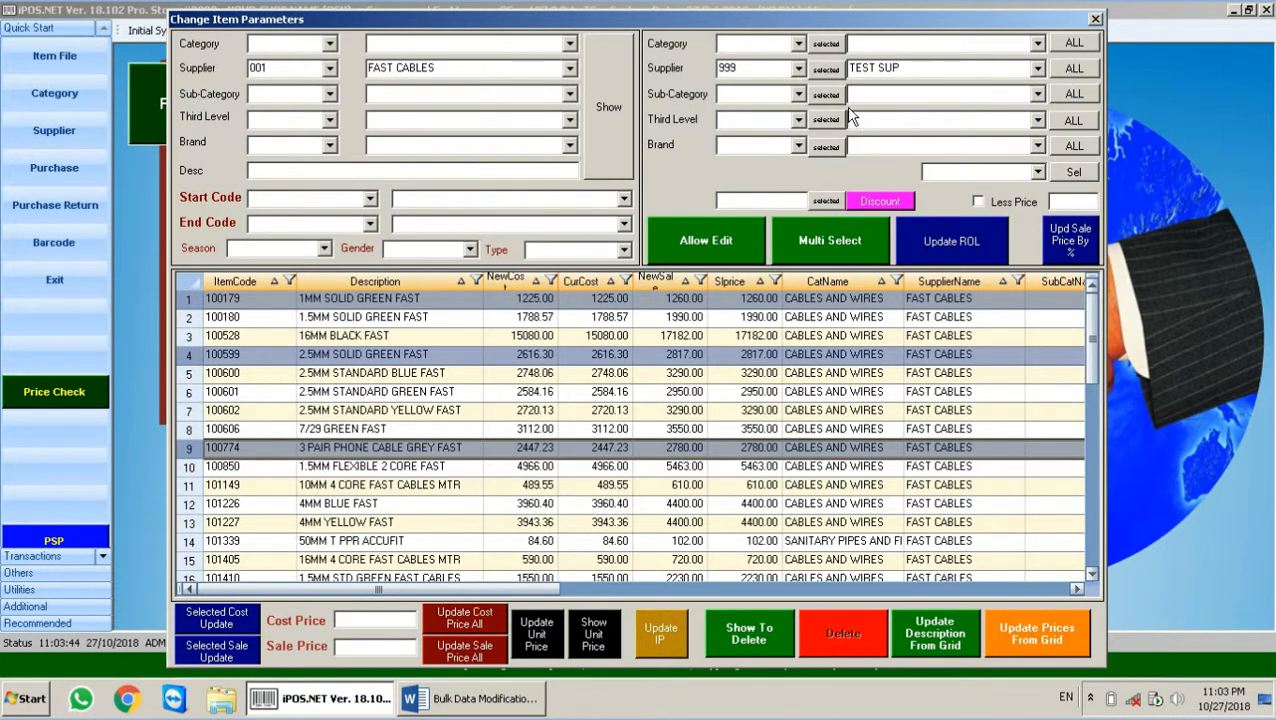
click(822, 72)
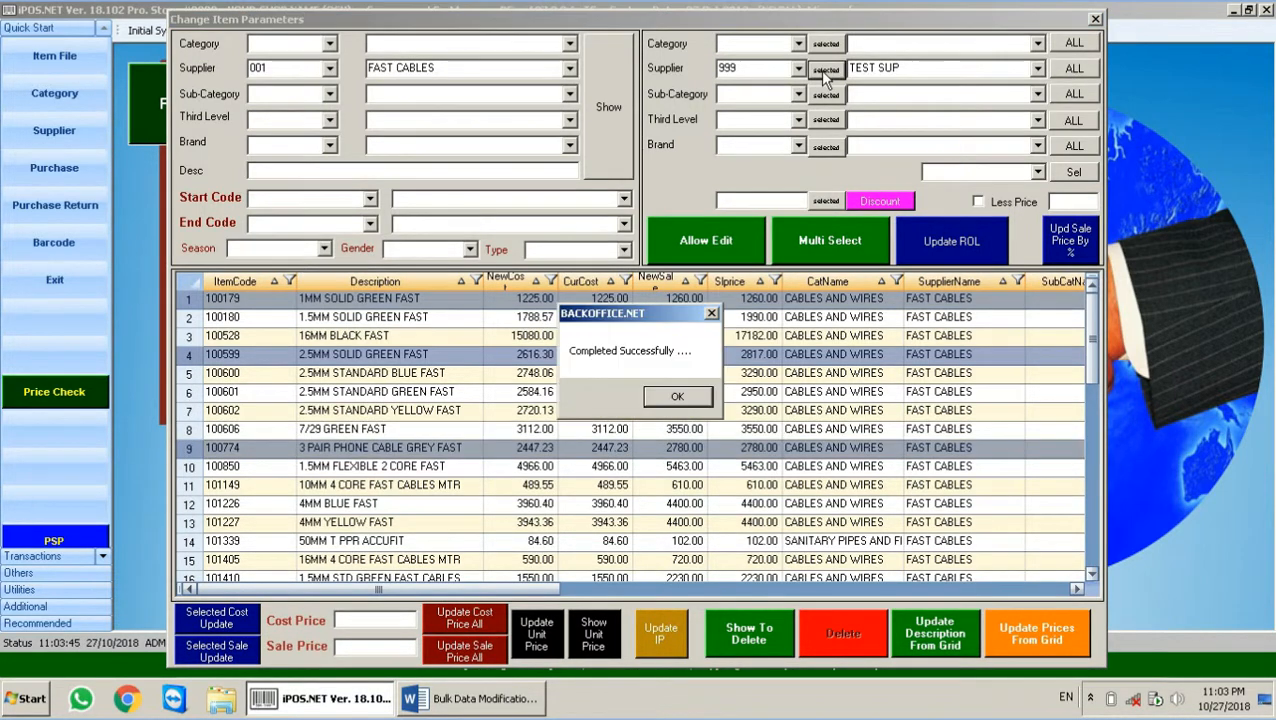
click(690, 396)
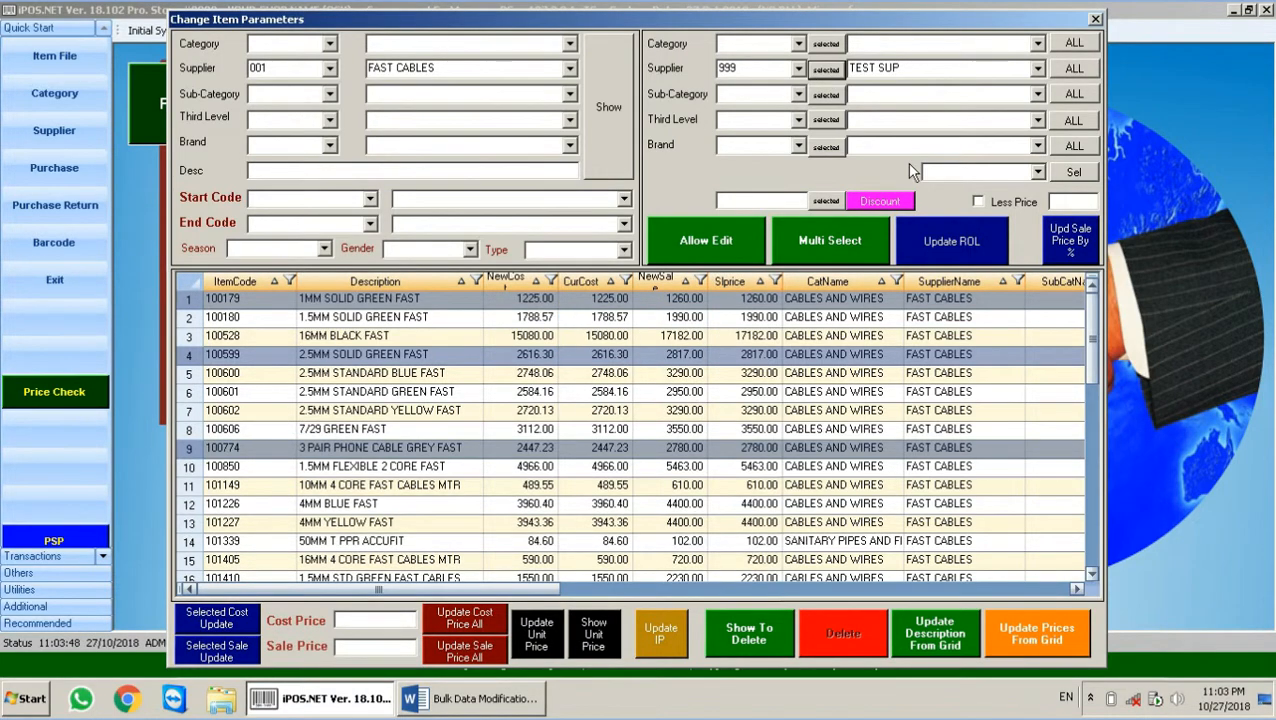
Step: Filter the grid by supplier 999 TEST SUP and review the three updated items
double_click(269, 68)
text(999)
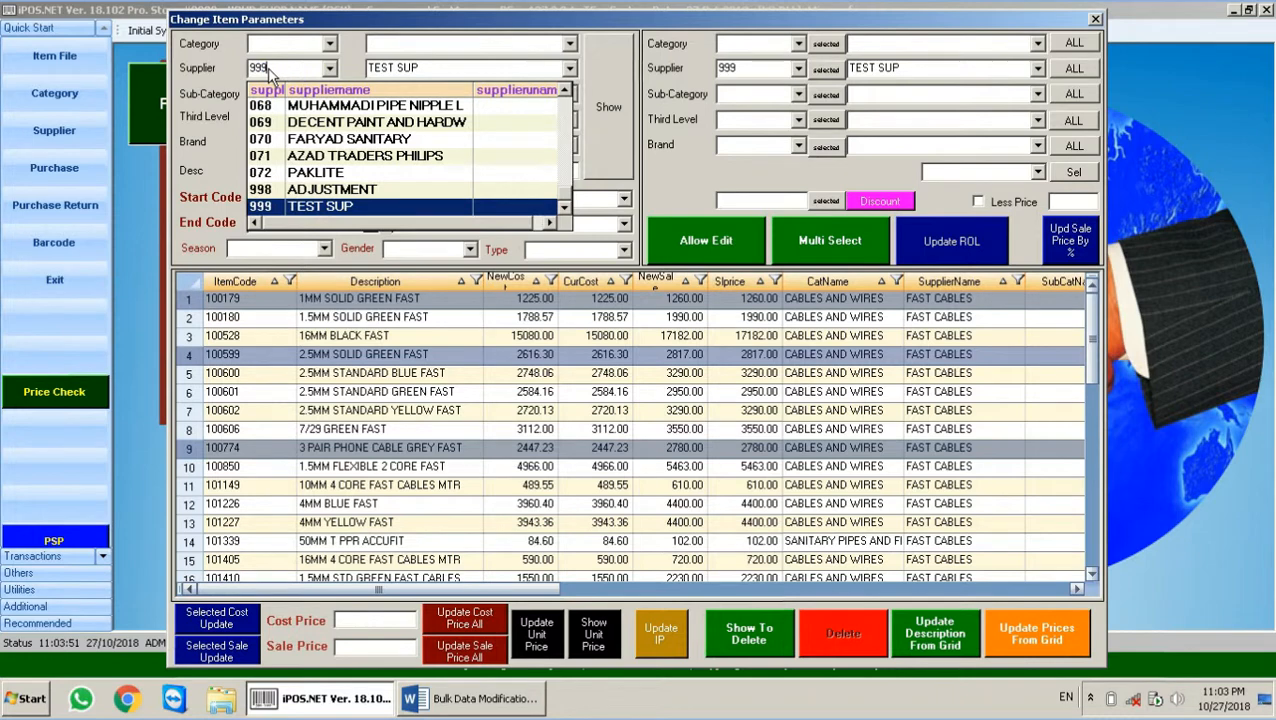
key(Return)
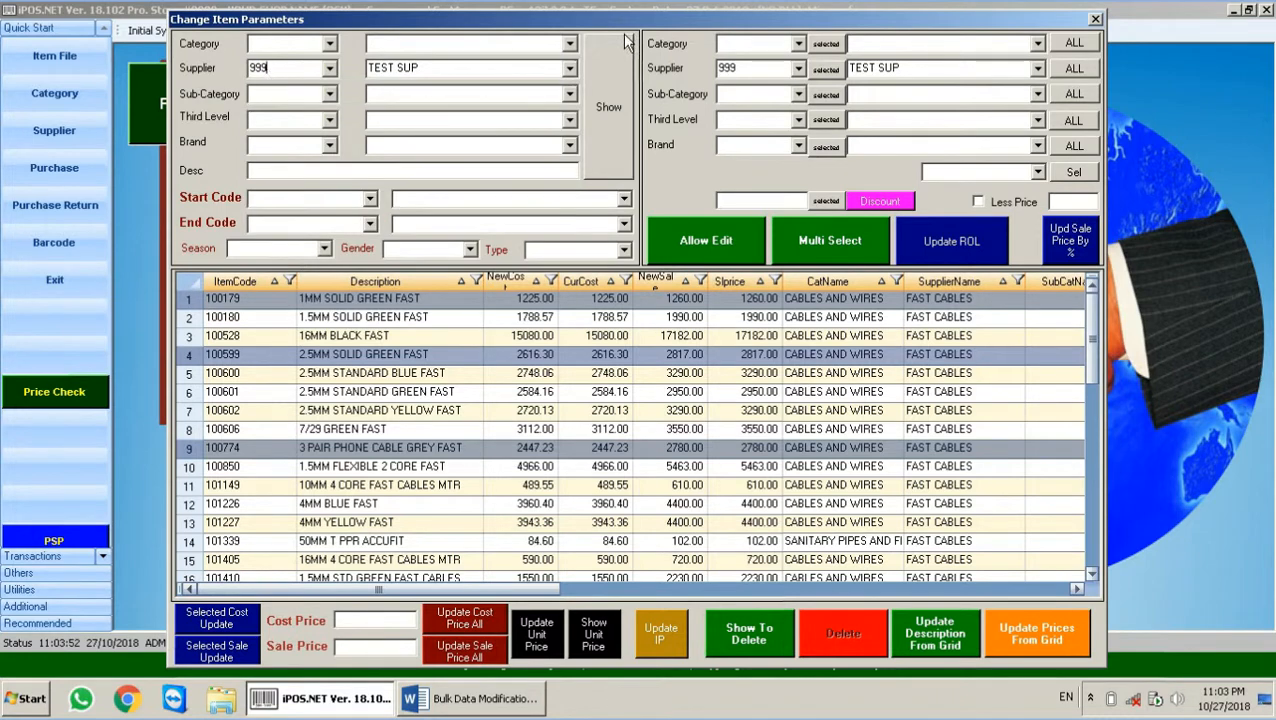
click(609, 107)
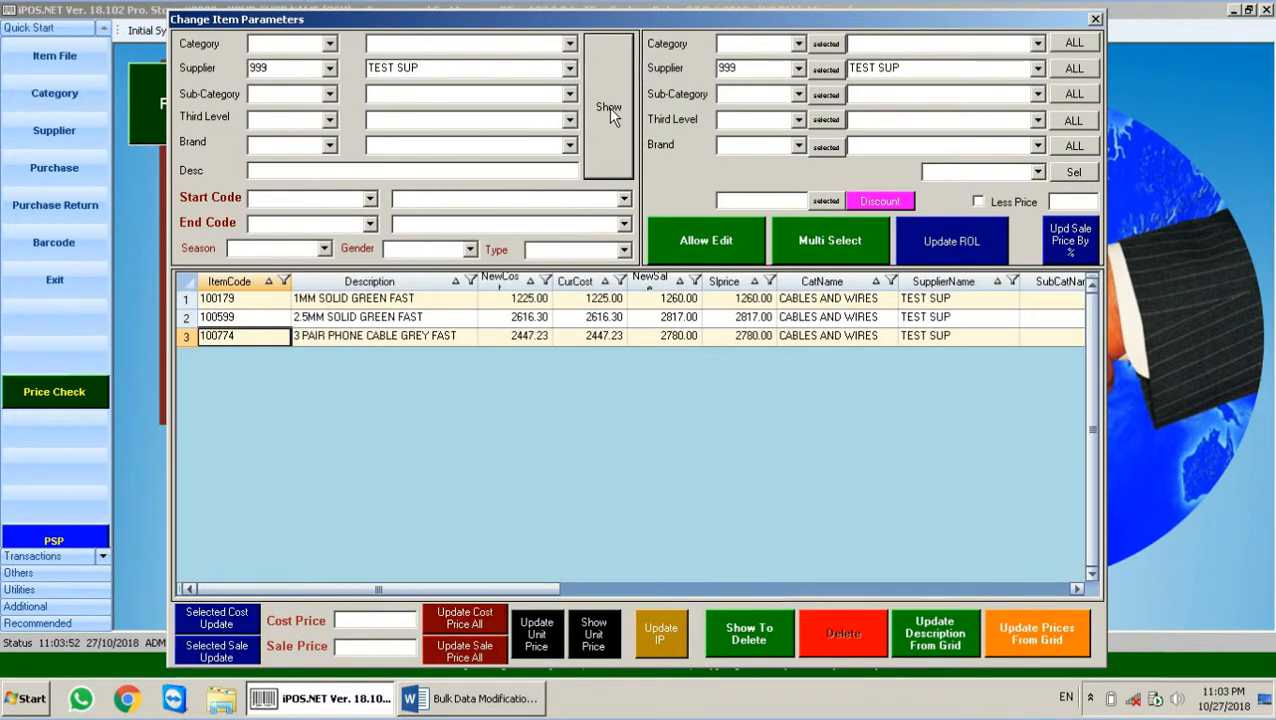
click(384, 299)
click(385, 318)
click(386, 338)
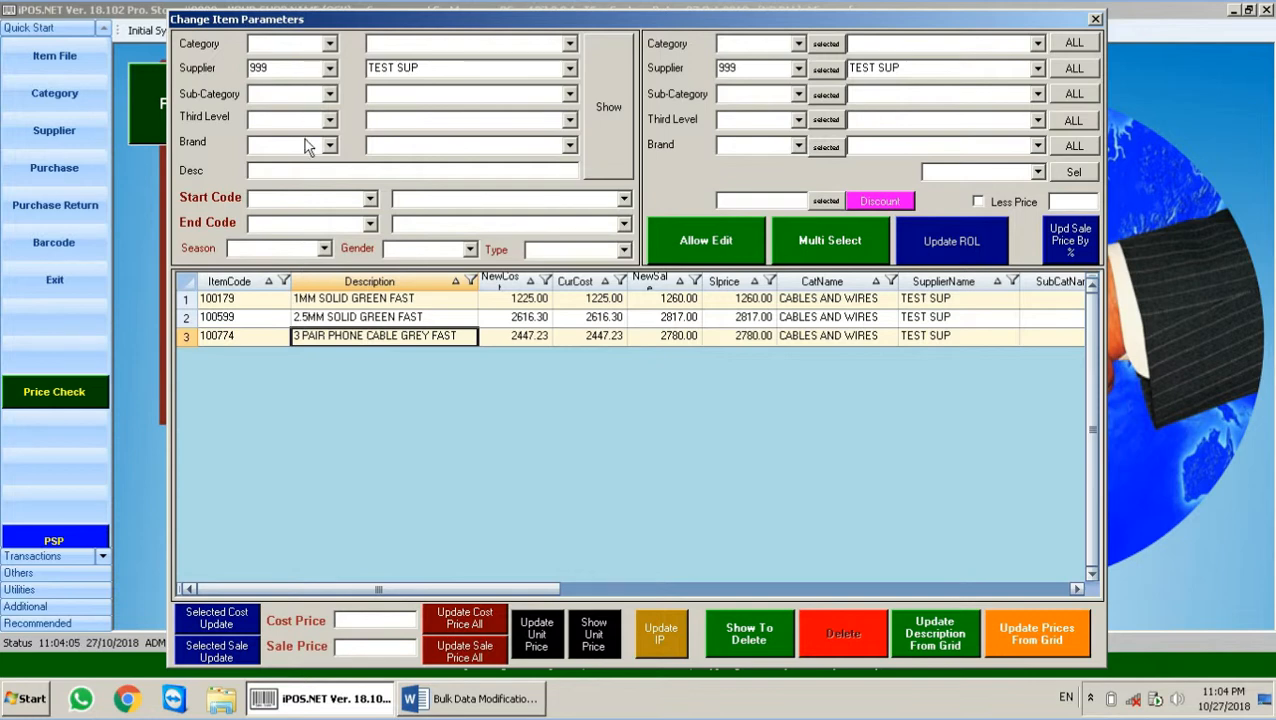
Step: Clear the supplier filter, list brand 001 PARAMOUNT items, and assign all of them TEST SUP
double_click(297, 68)
key(BackSpace)
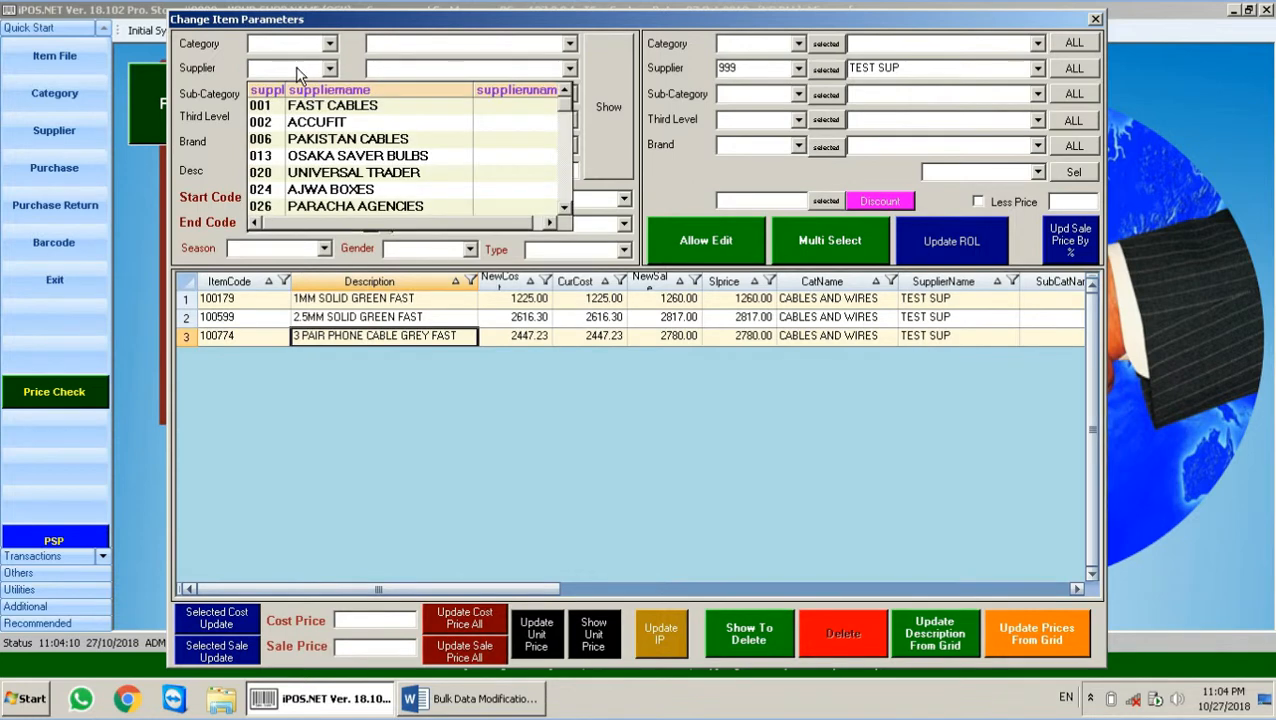
click(330, 147)
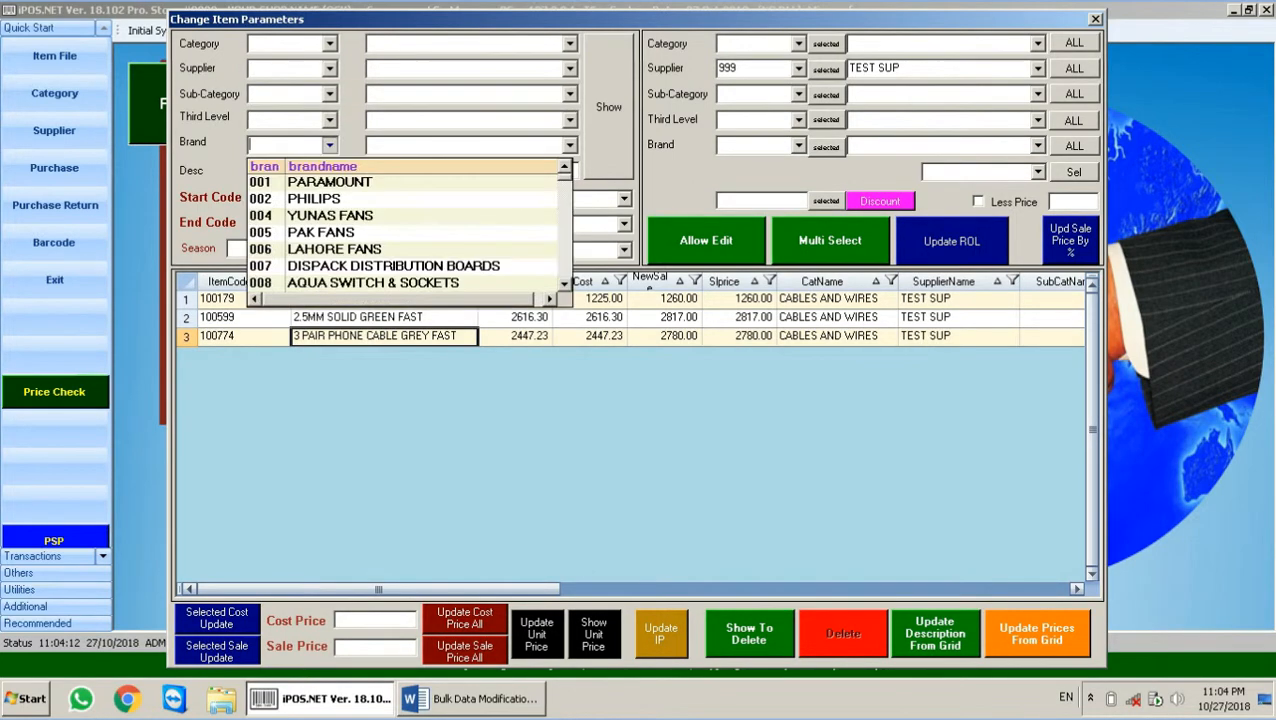
click(330, 182)
click(611, 133)
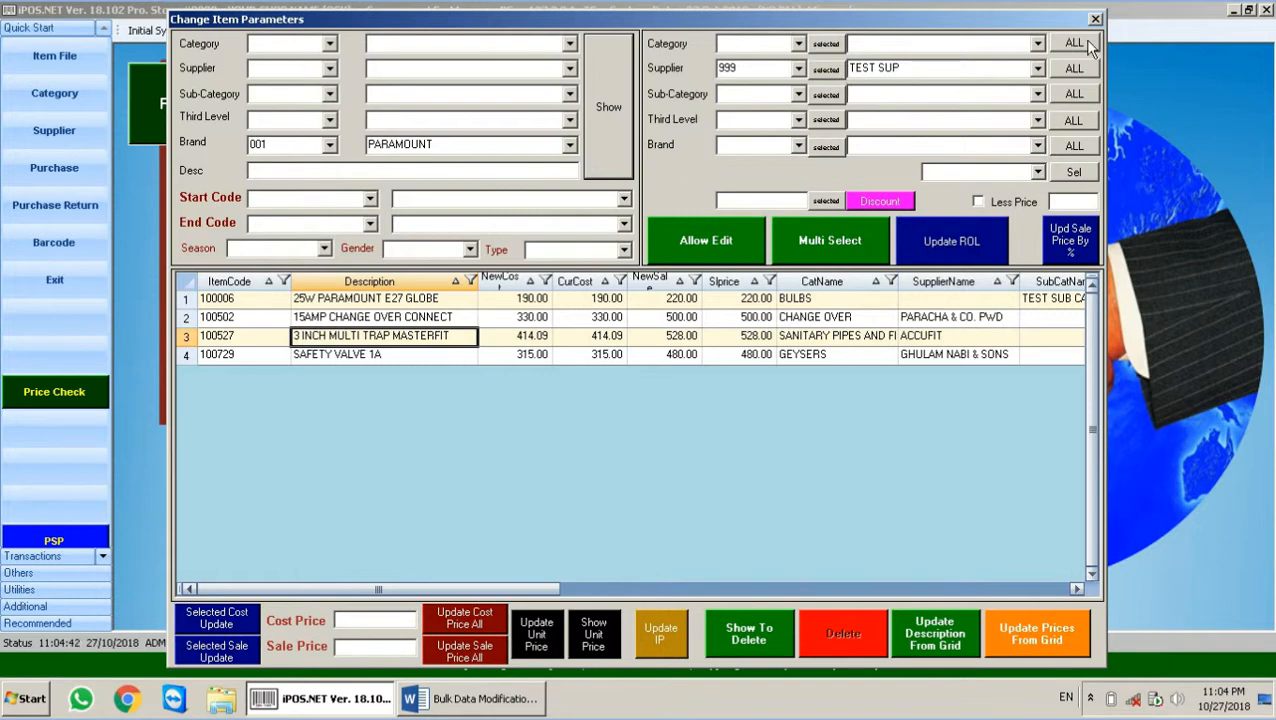
click(1080, 69)
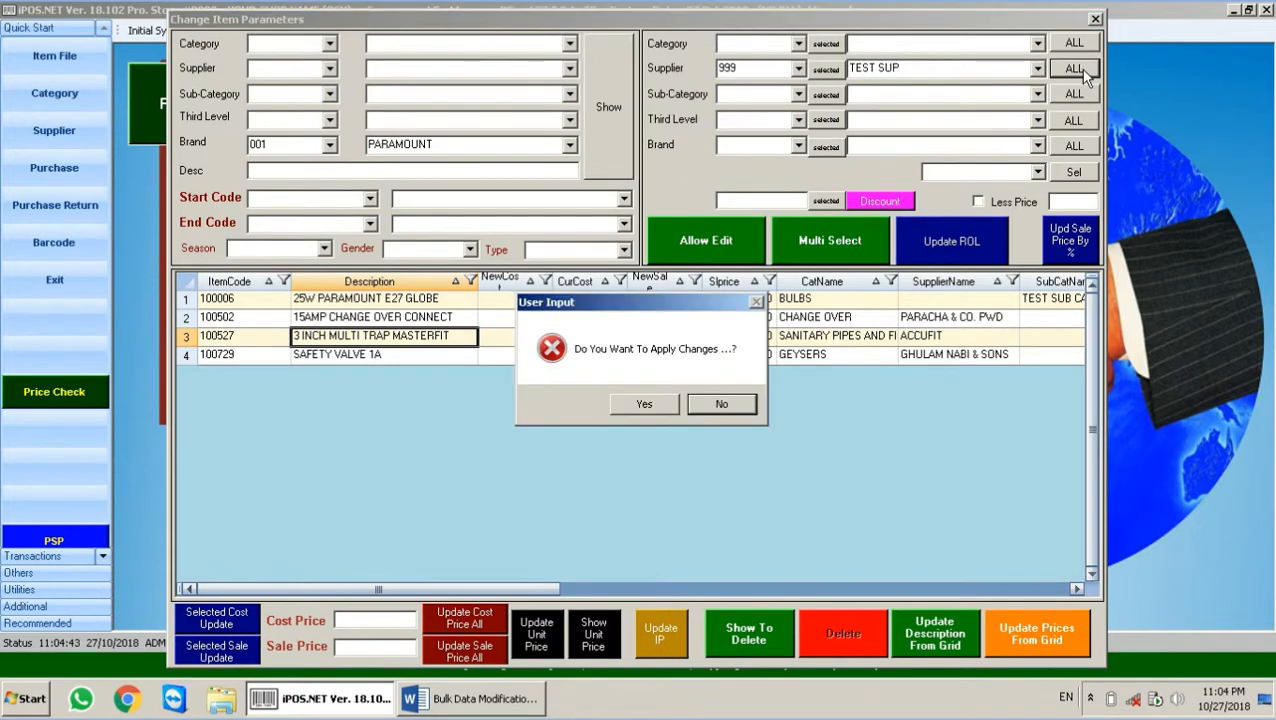
click(663, 405)
click(680, 400)
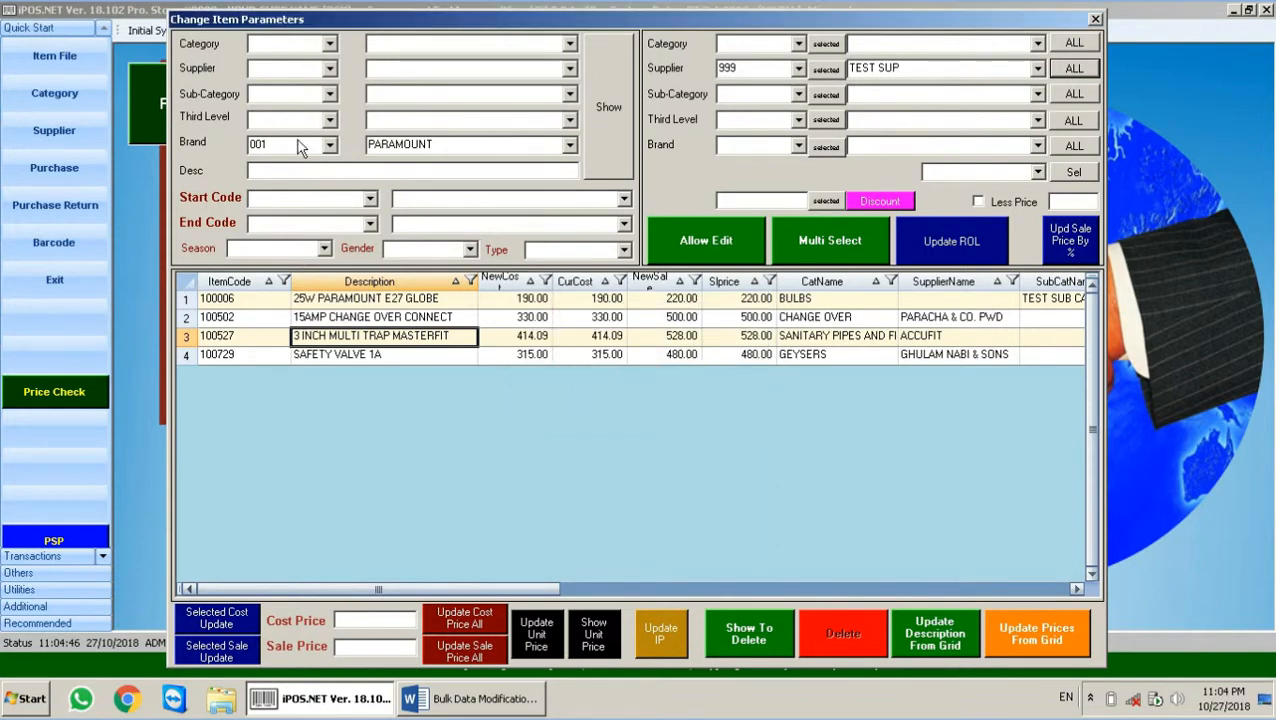
Step: Clear the brand filter and list all items under supplier 999 TEST SUP
click(300, 146)
key(BackSpace)
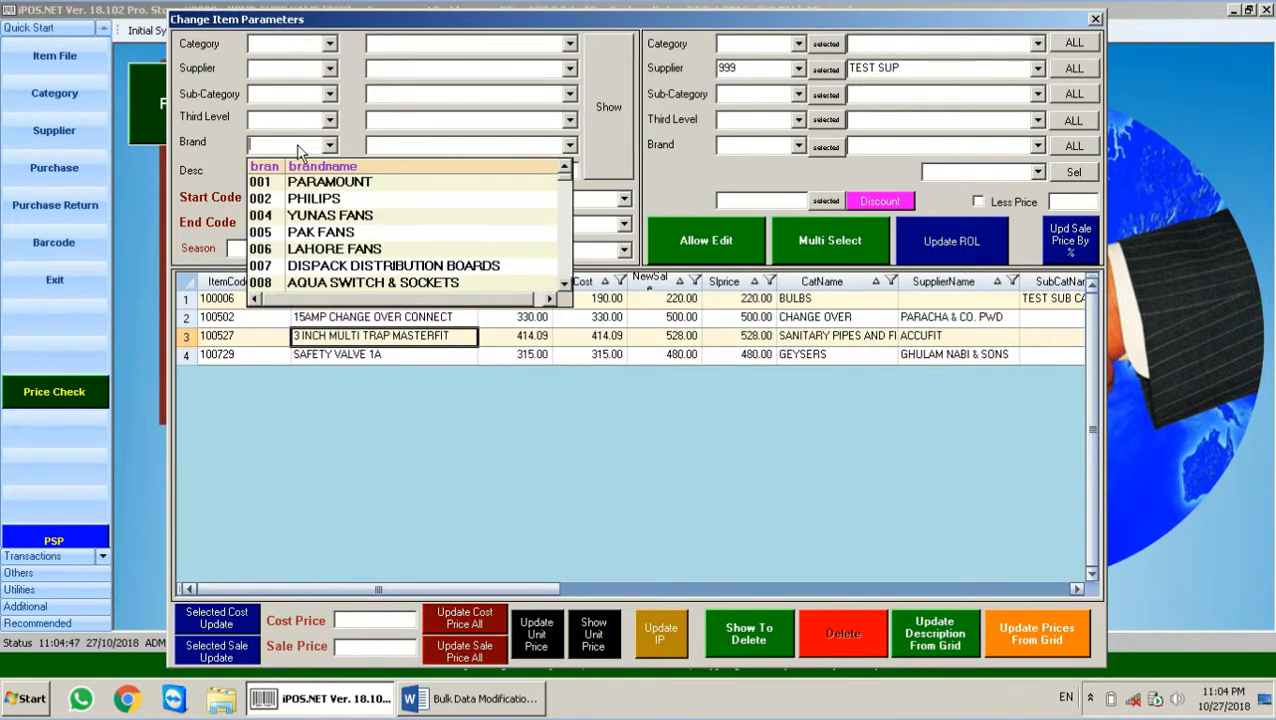
click(277, 78)
text(999)
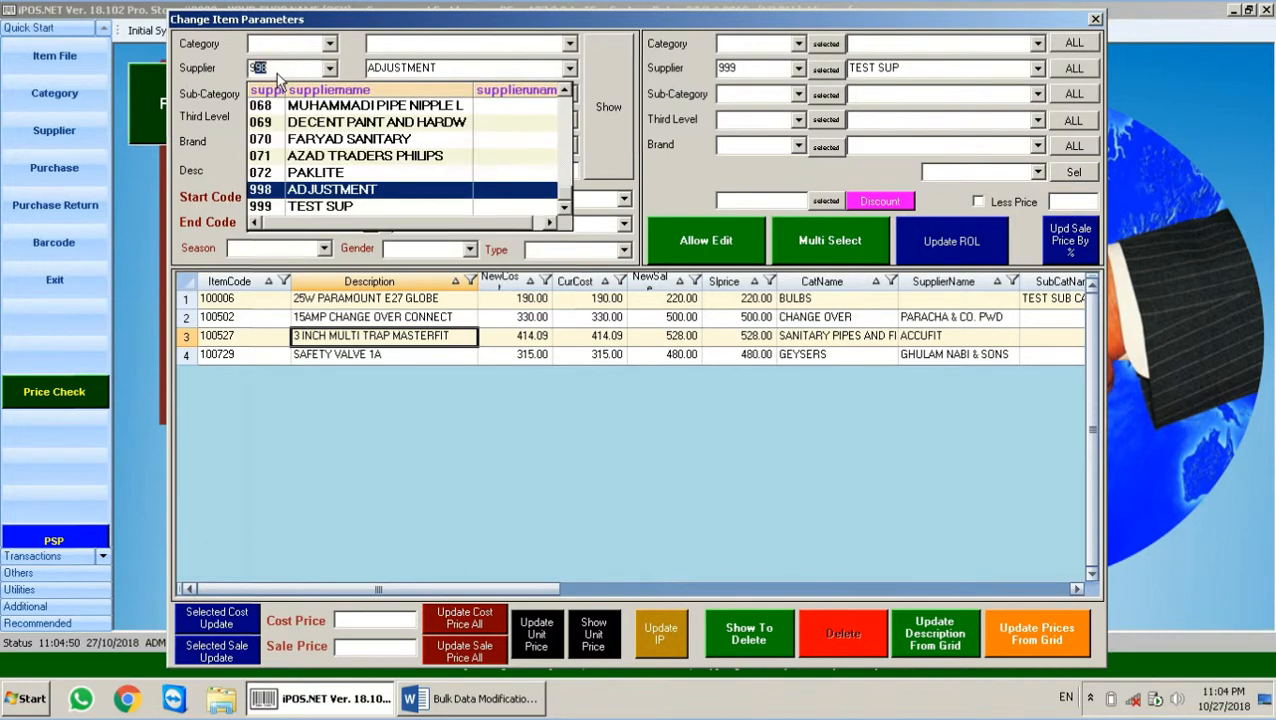
key(Return)
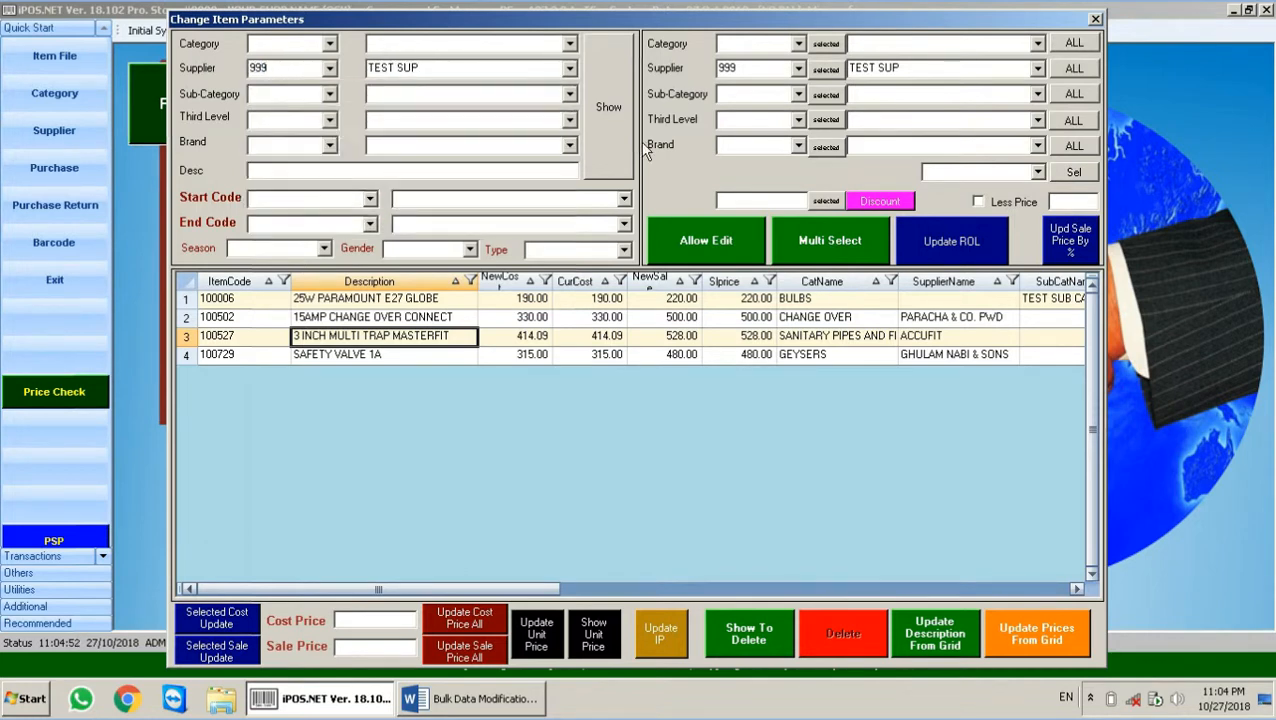
click(605, 112)
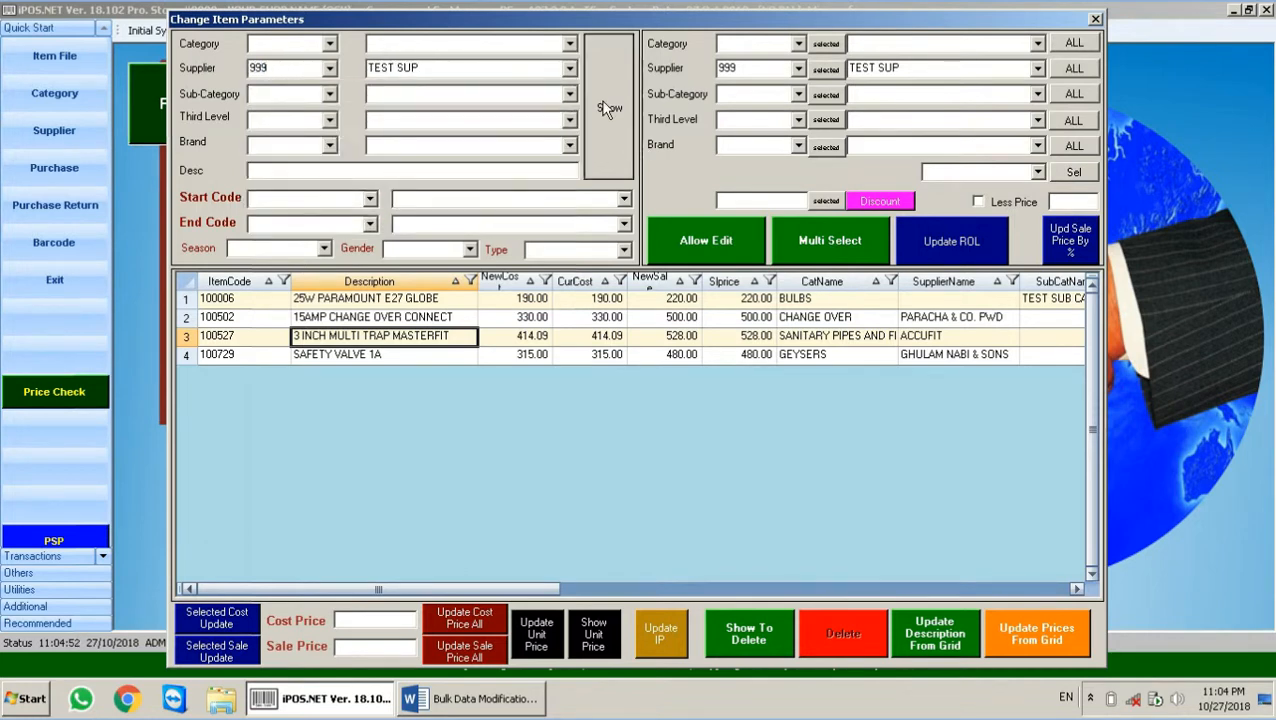
Step: List only the PARAMOUNT brand items under supplier TEST SUP
click(263, 299)
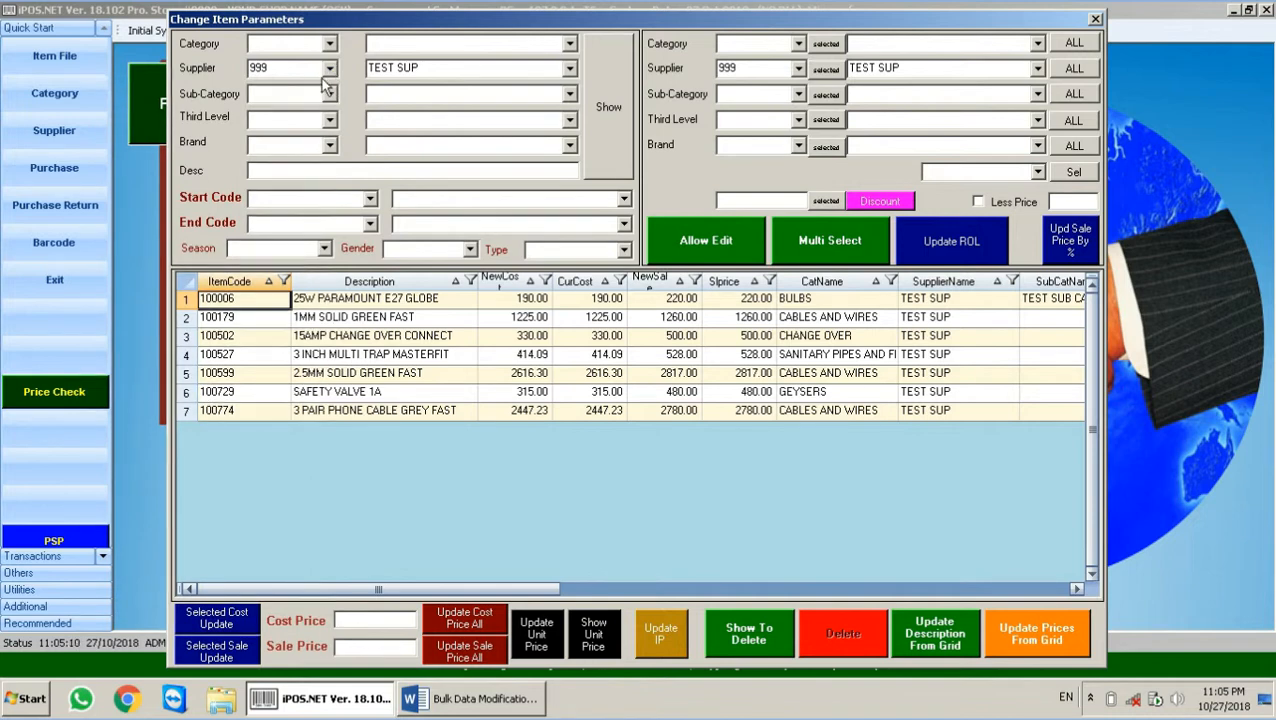
click(329, 146)
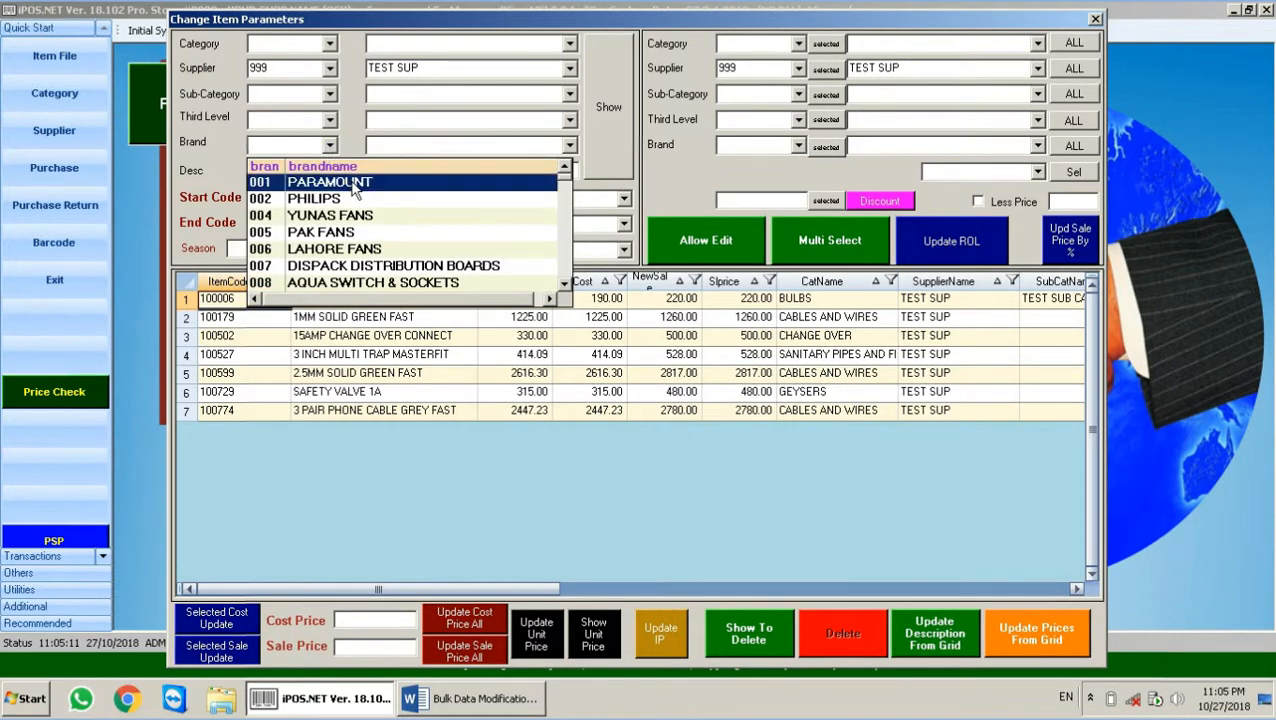
click(300, 182)
click(613, 104)
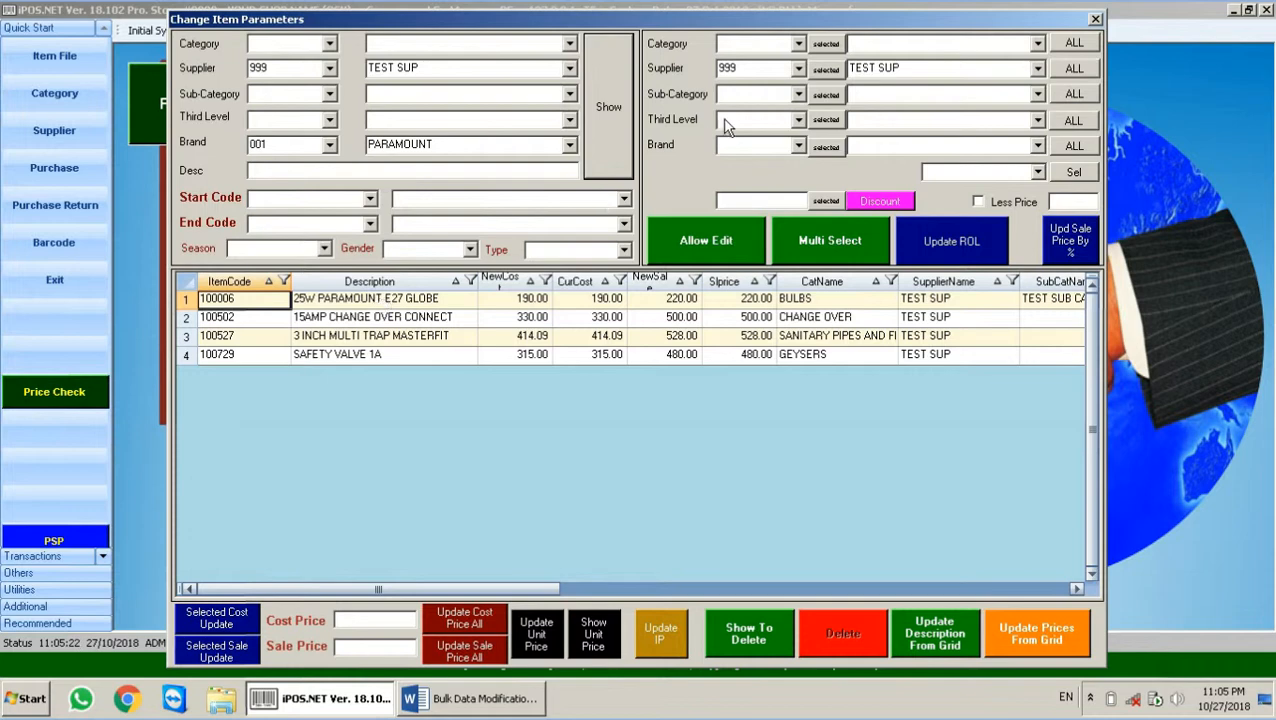
Step: Assign supplier 068 to all four listed PARAMOUNT items, then clear the Brand filter
click(798, 68)
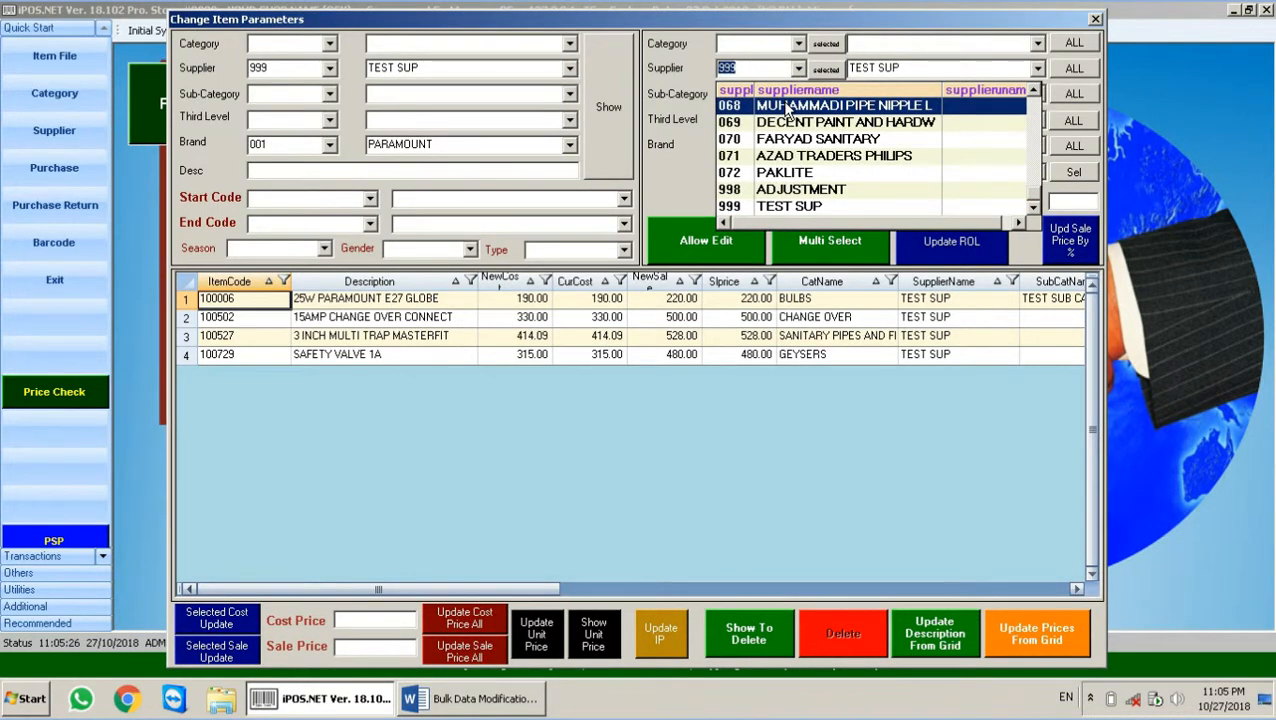
click(787, 106)
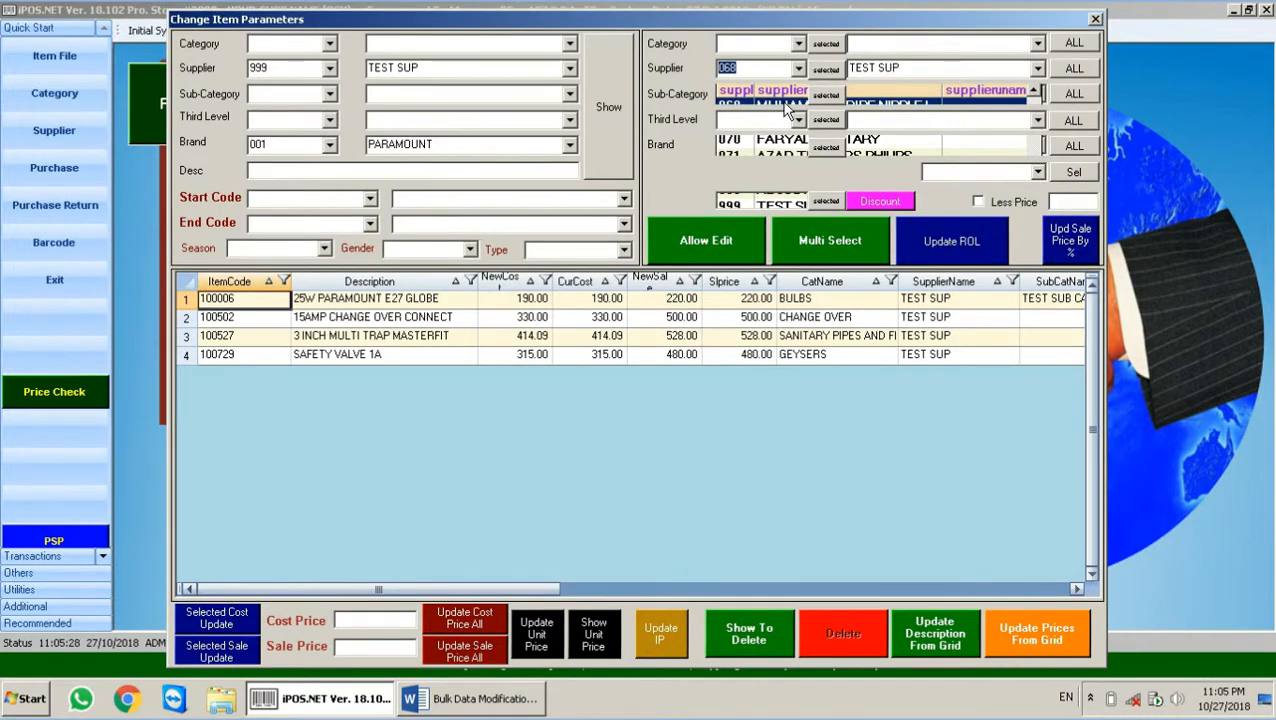
click(1071, 68)
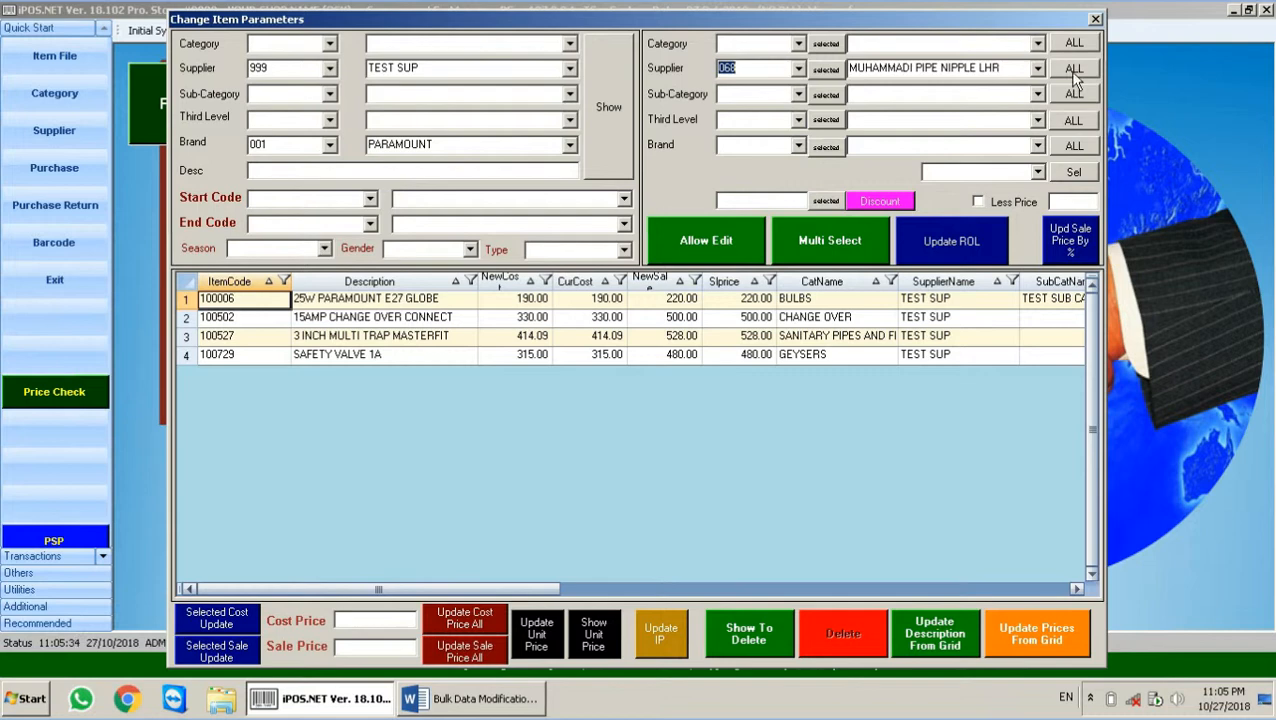
click(648, 402)
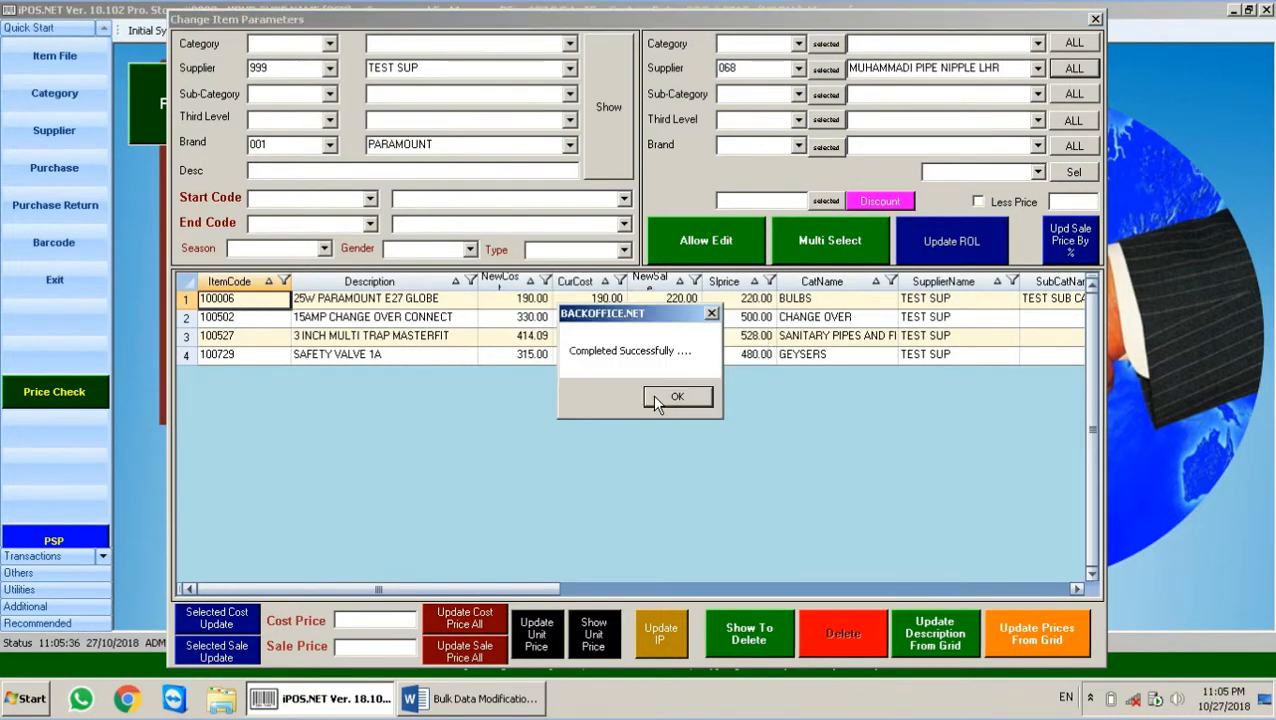
click(670, 396)
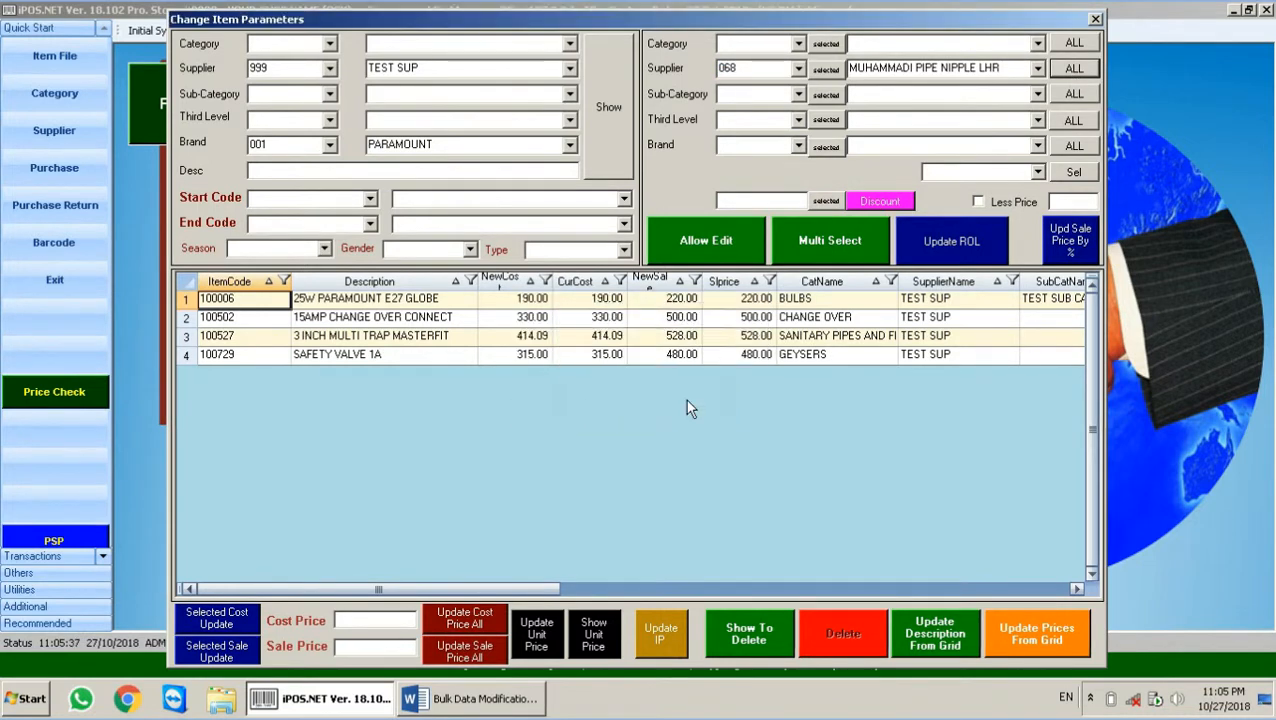
click(306, 148)
key(BackSpace)
click(597, 57)
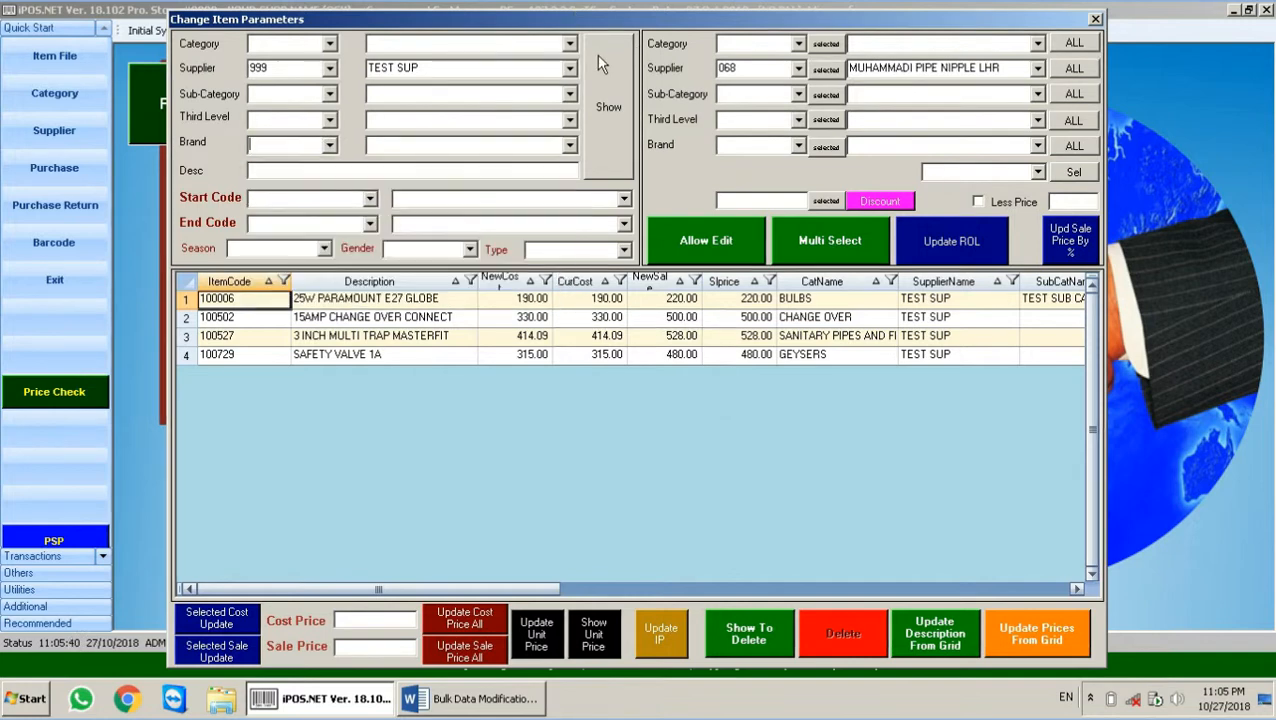
Step: Reload the grid with only the supplier 999 filter, showing items 100179, 100599 and 100774
click(597, 57)
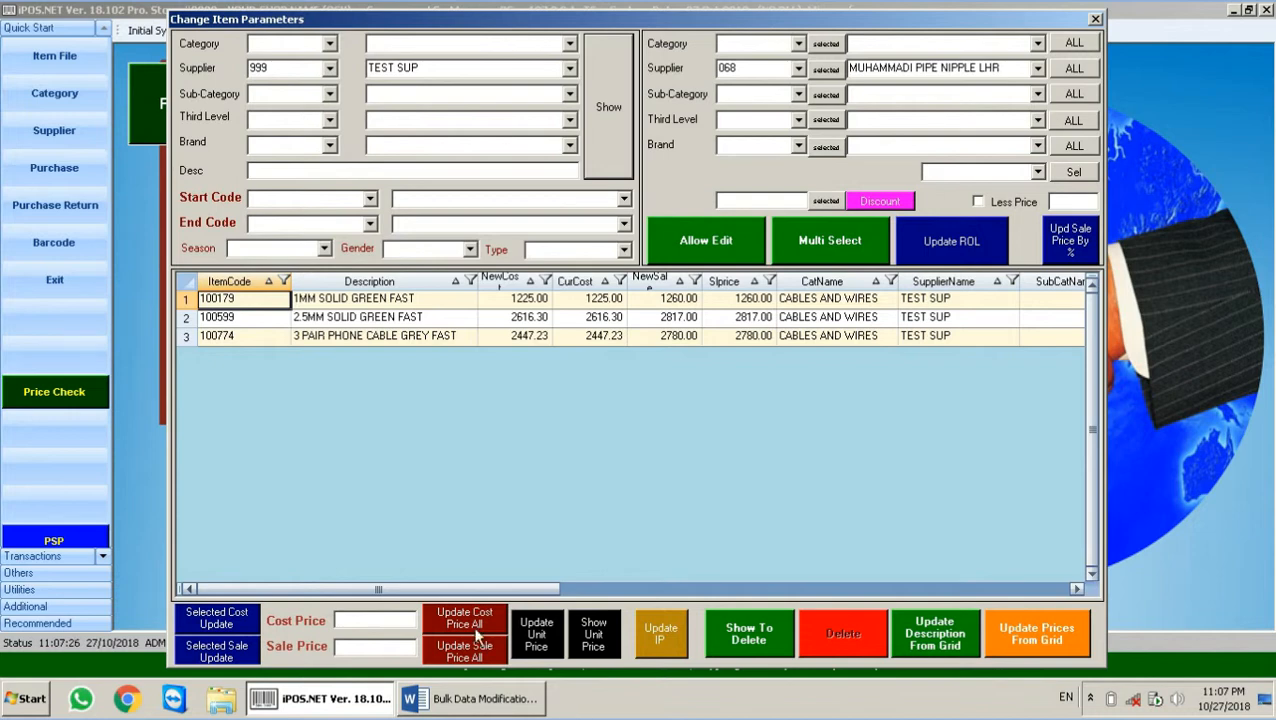
click(463, 704)
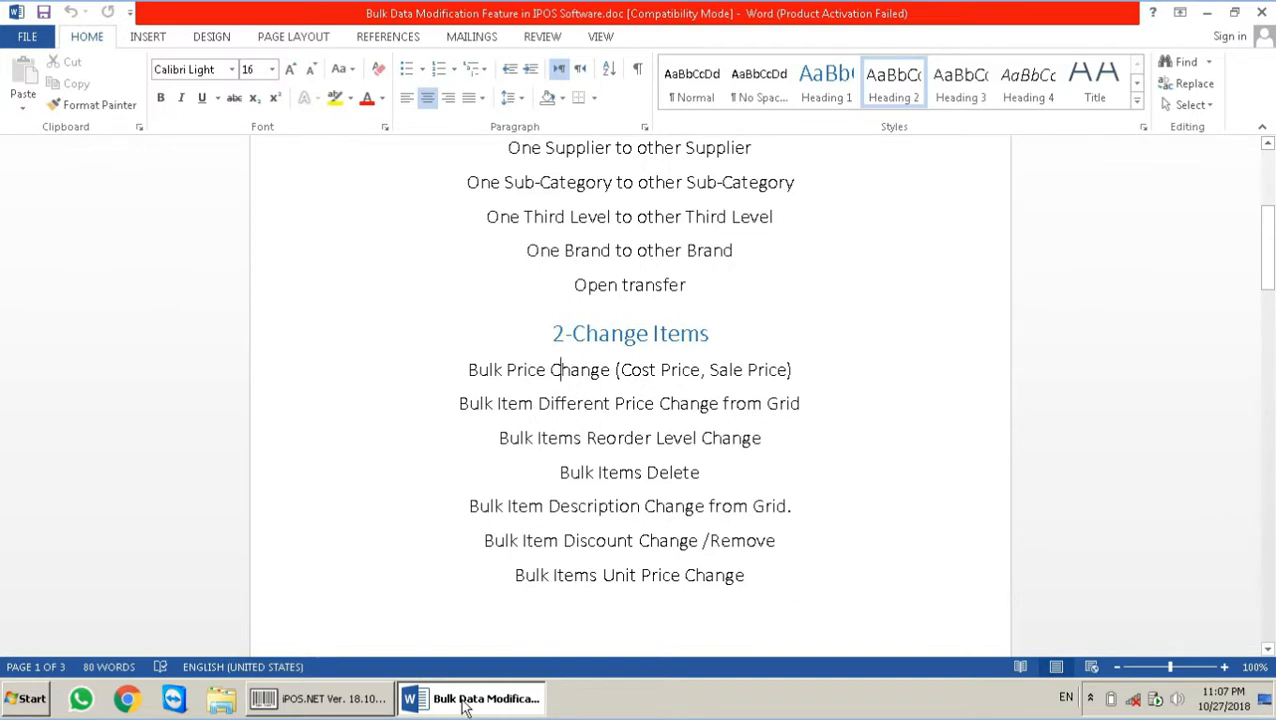
click(338, 704)
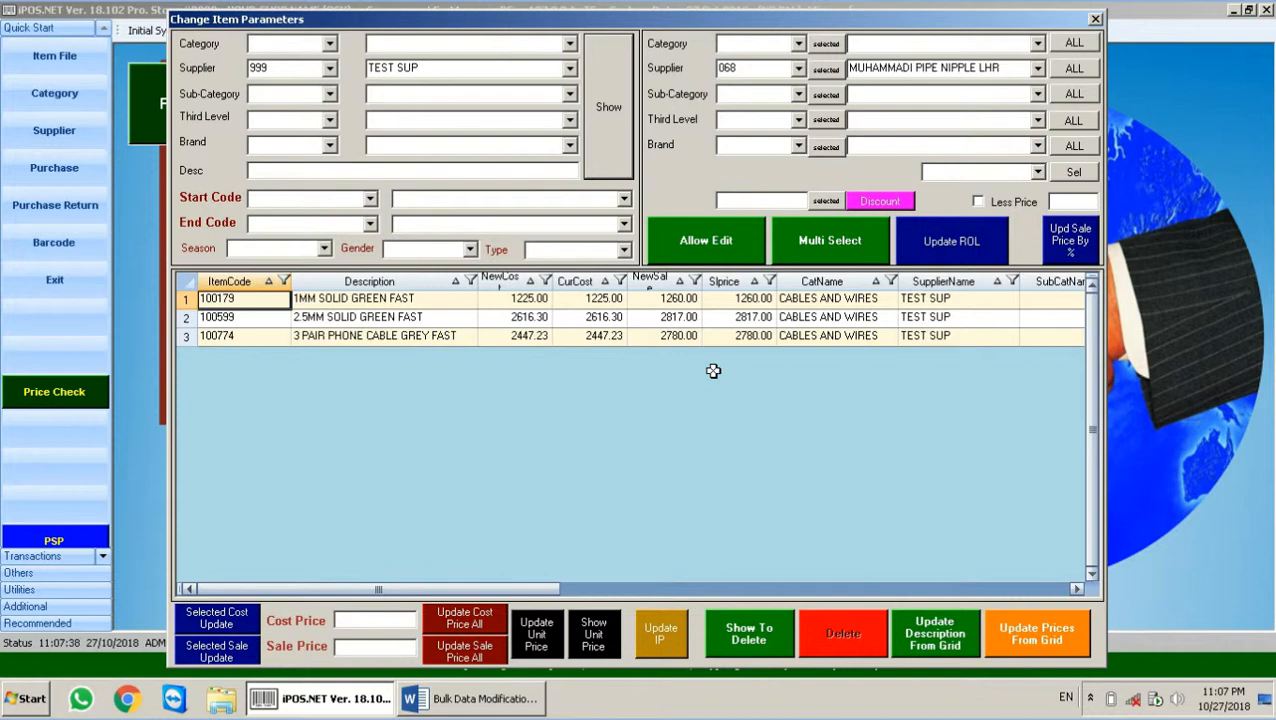
Step: Set a sale price of 2100 for all three listed TEST SUP cable items
click(748, 300)
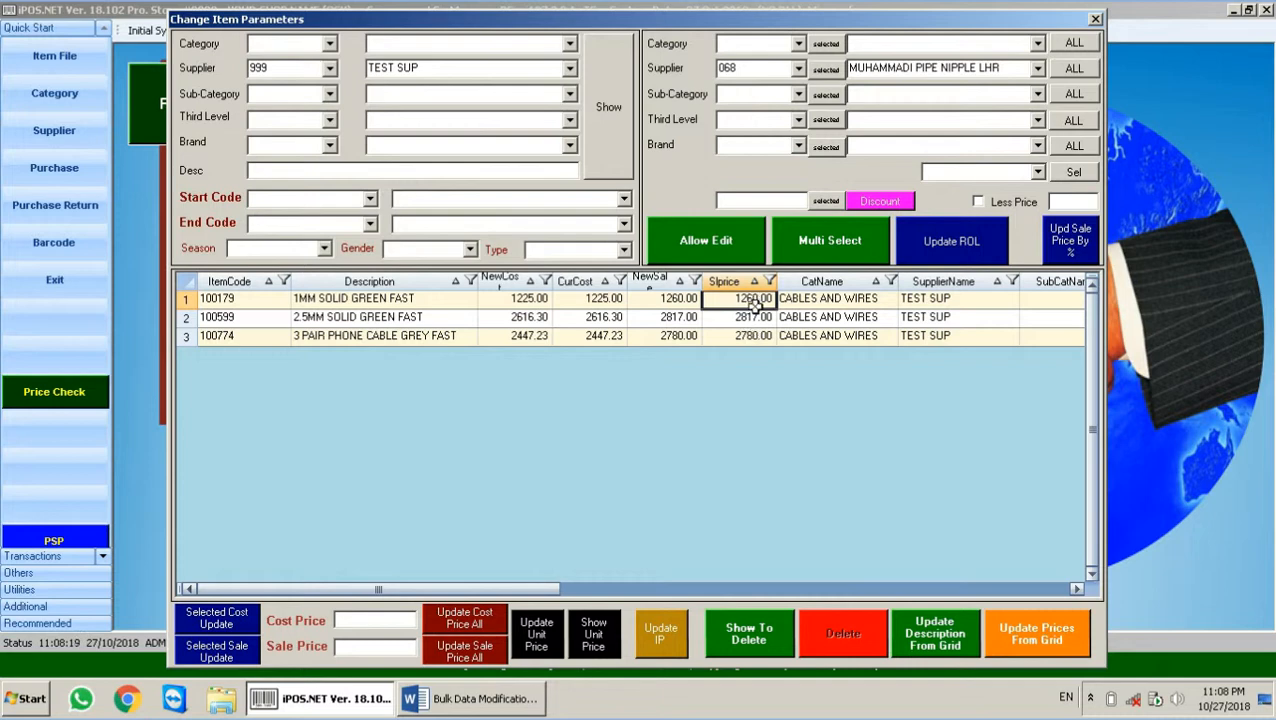
click(752, 318)
click(750, 335)
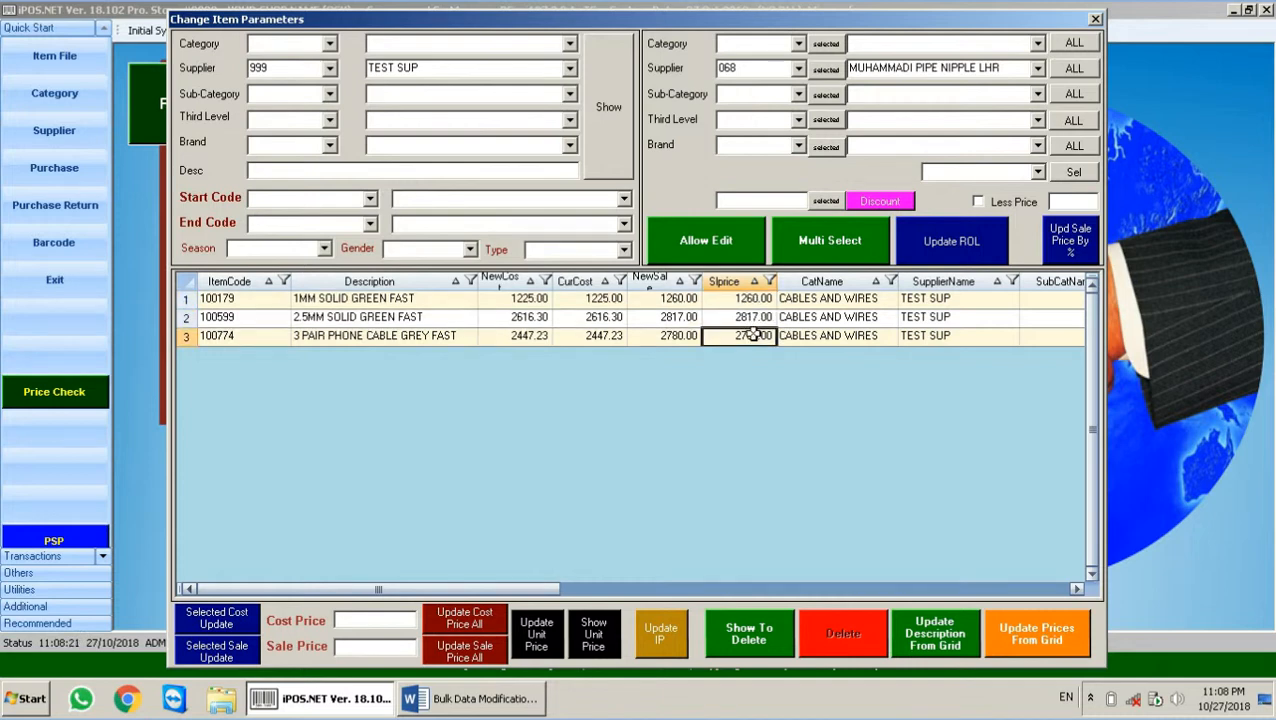
click(393, 647)
text(2100)
click(480, 652)
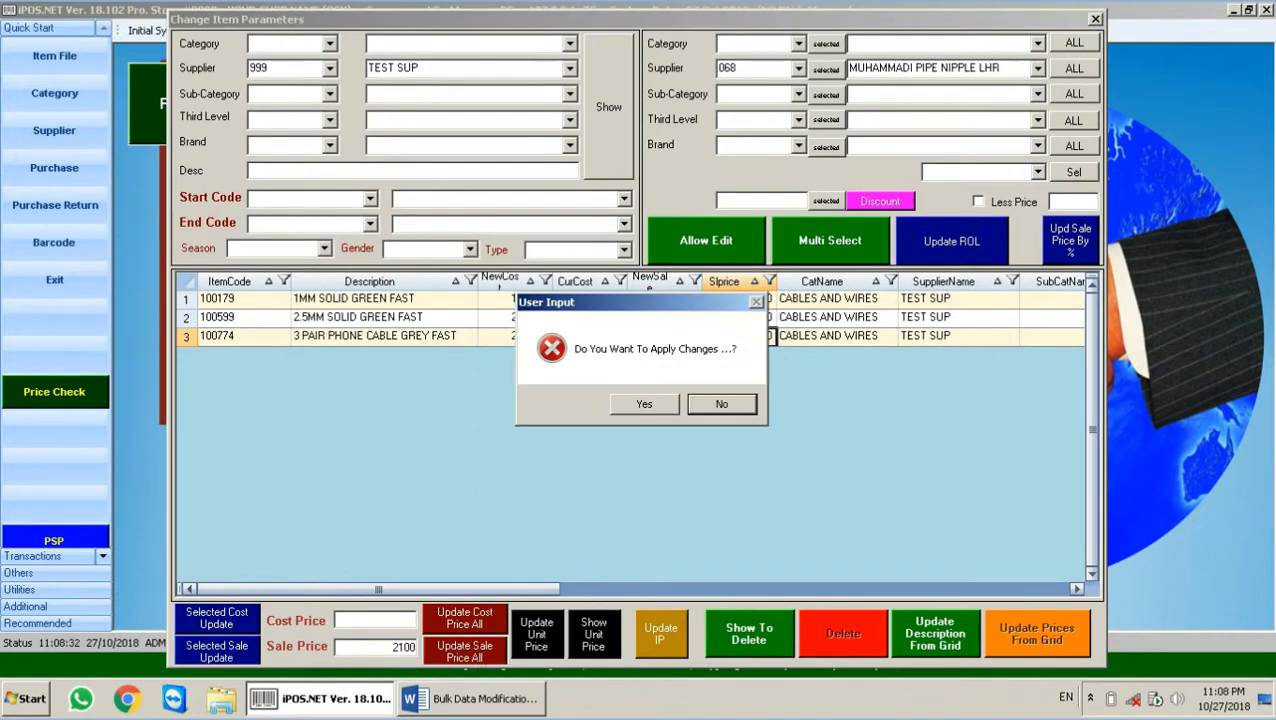
click(656, 404)
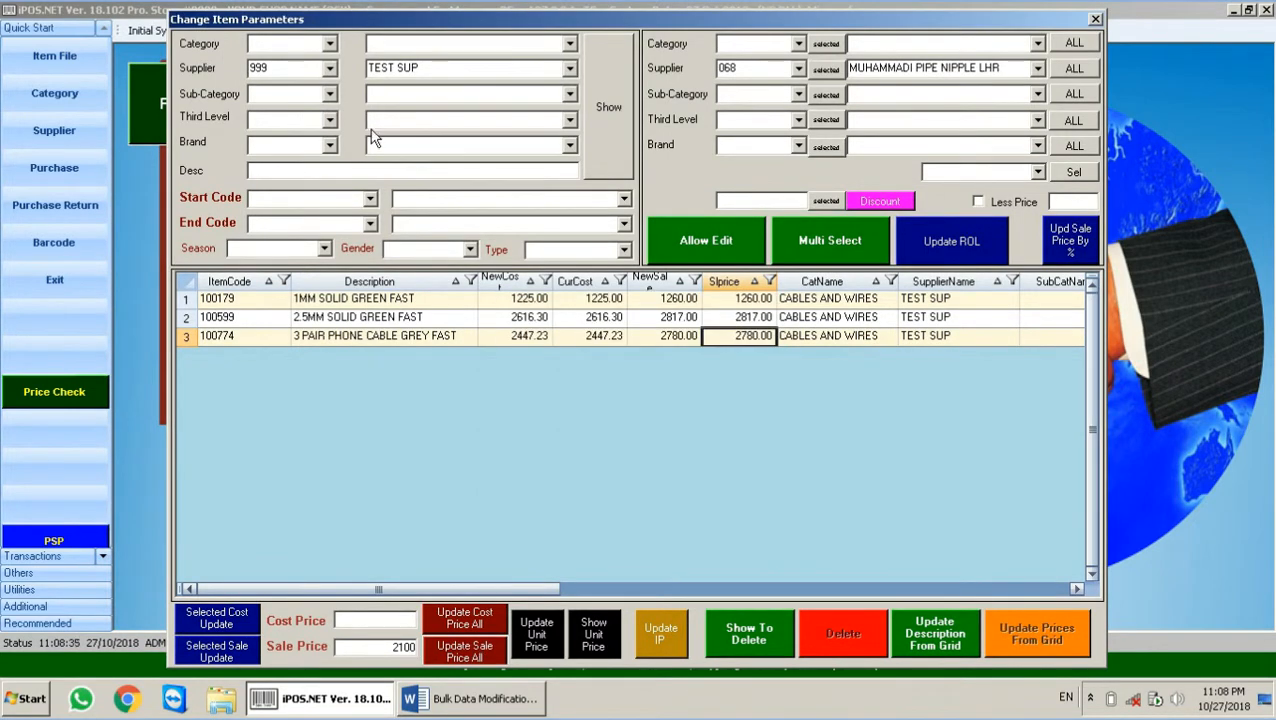
Step: Reload the grid to verify the 2100.00 sale prices, then open the filter list
click(603, 110)
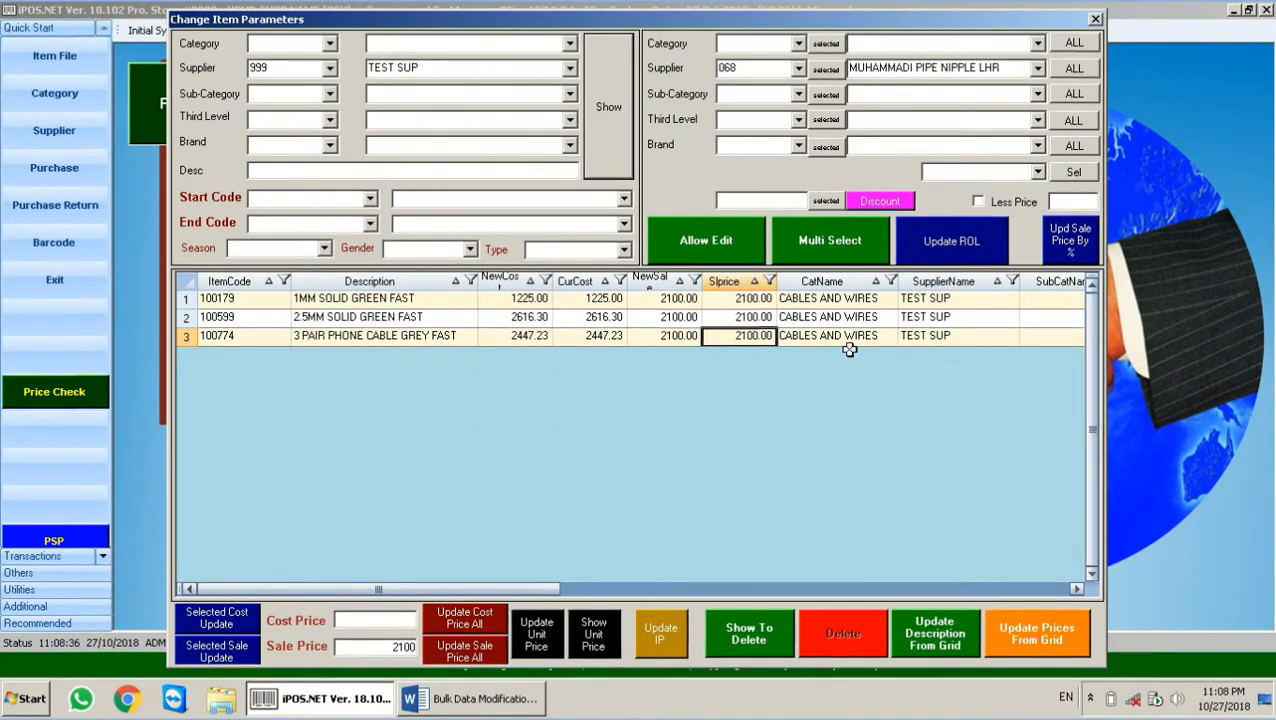
click(757, 316)
click(762, 336)
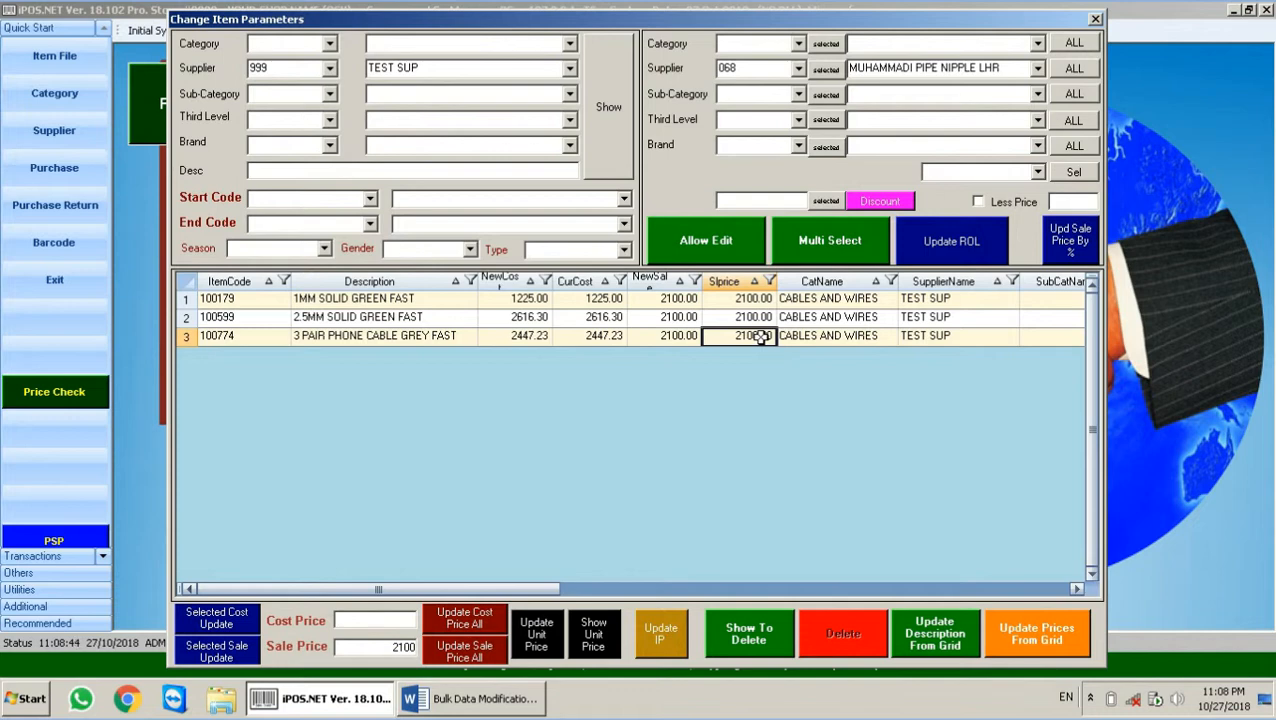
click(314, 69)
click(330, 44)
Step: Filter the item list by category 002 DB BOX
click(330, 44)
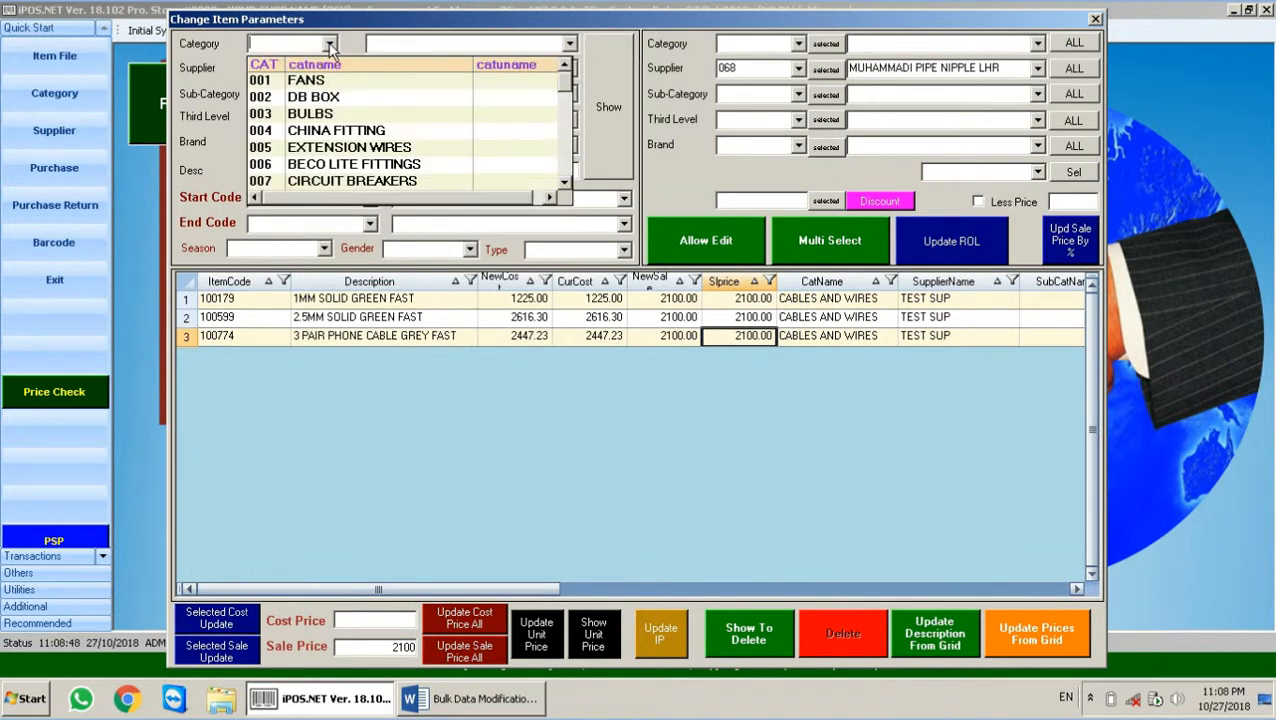
click(326, 81)
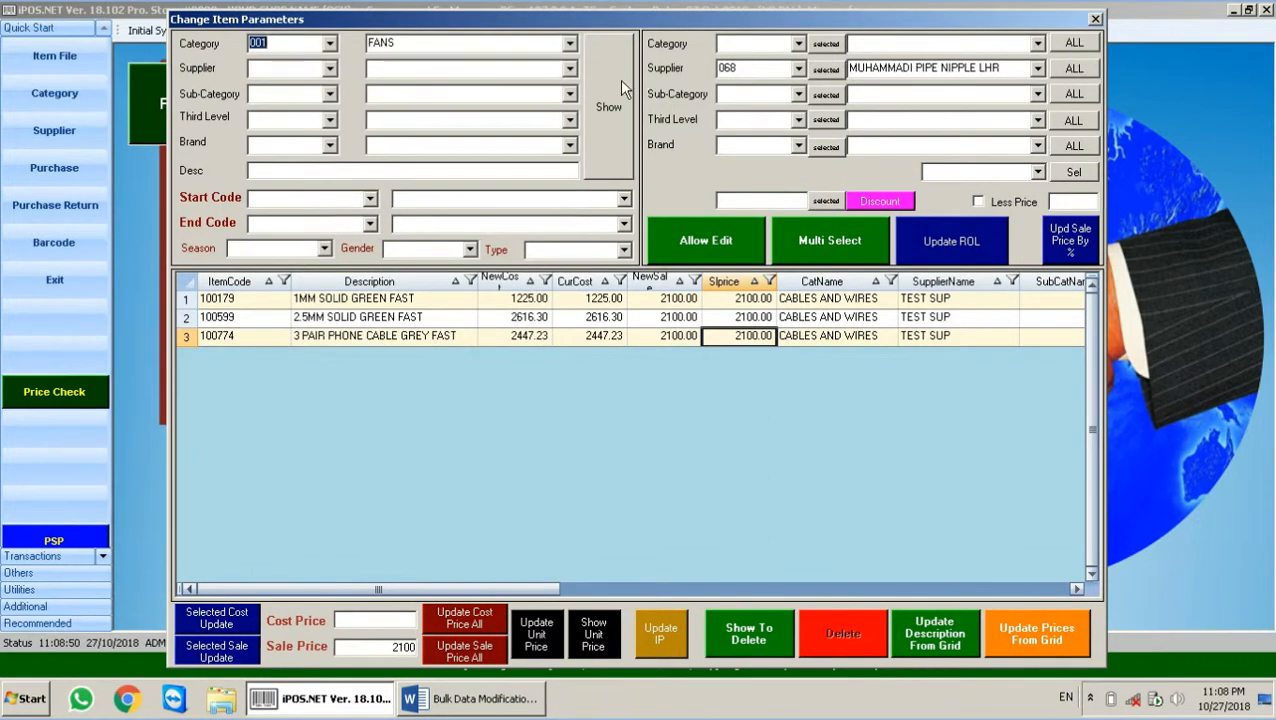
click(619, 79)
click(330, 44)
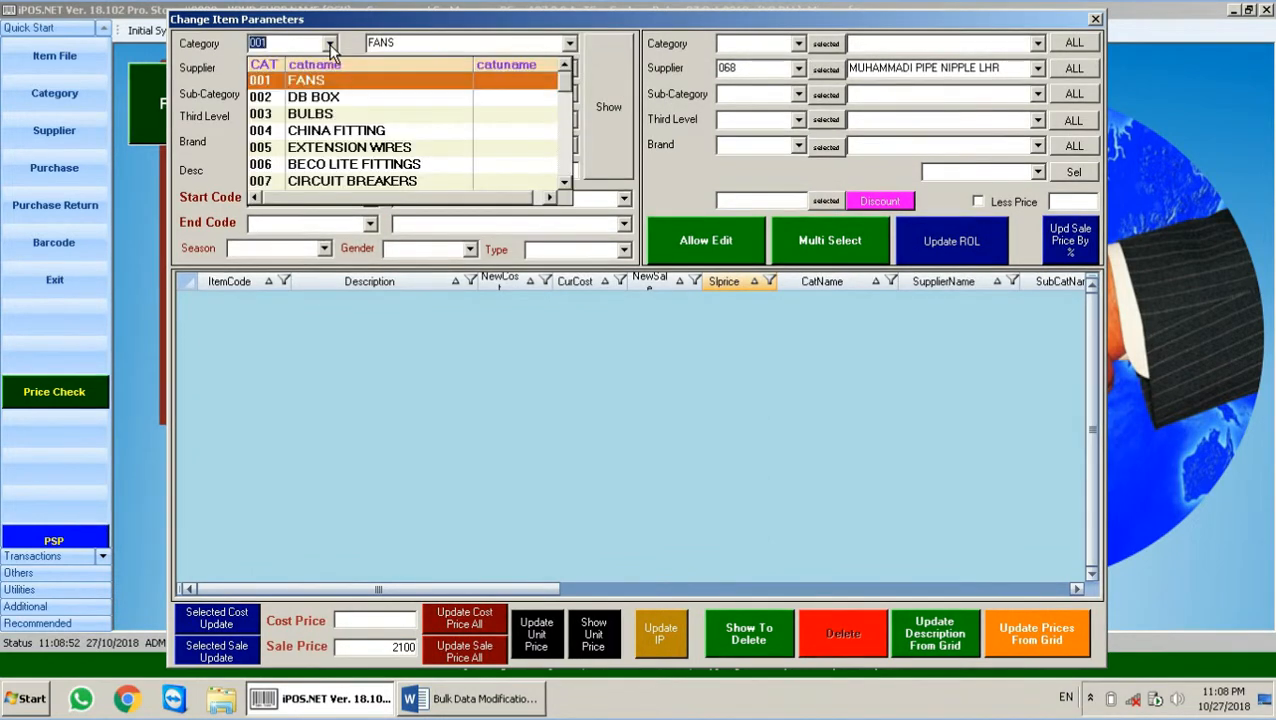
click(466, 92)
click(600, 106)
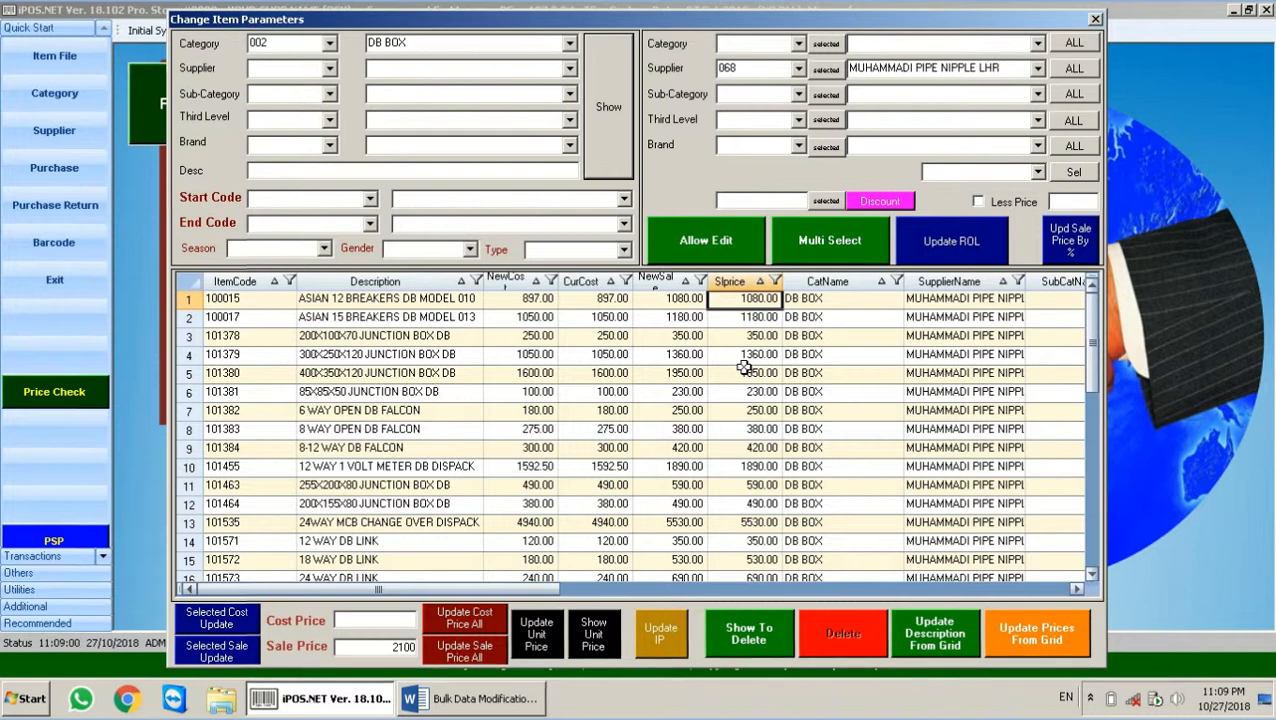
Step: Apply sale price 1100 to selected items 100015, 101378 and 101382, then reload the grid
click(825, 252)
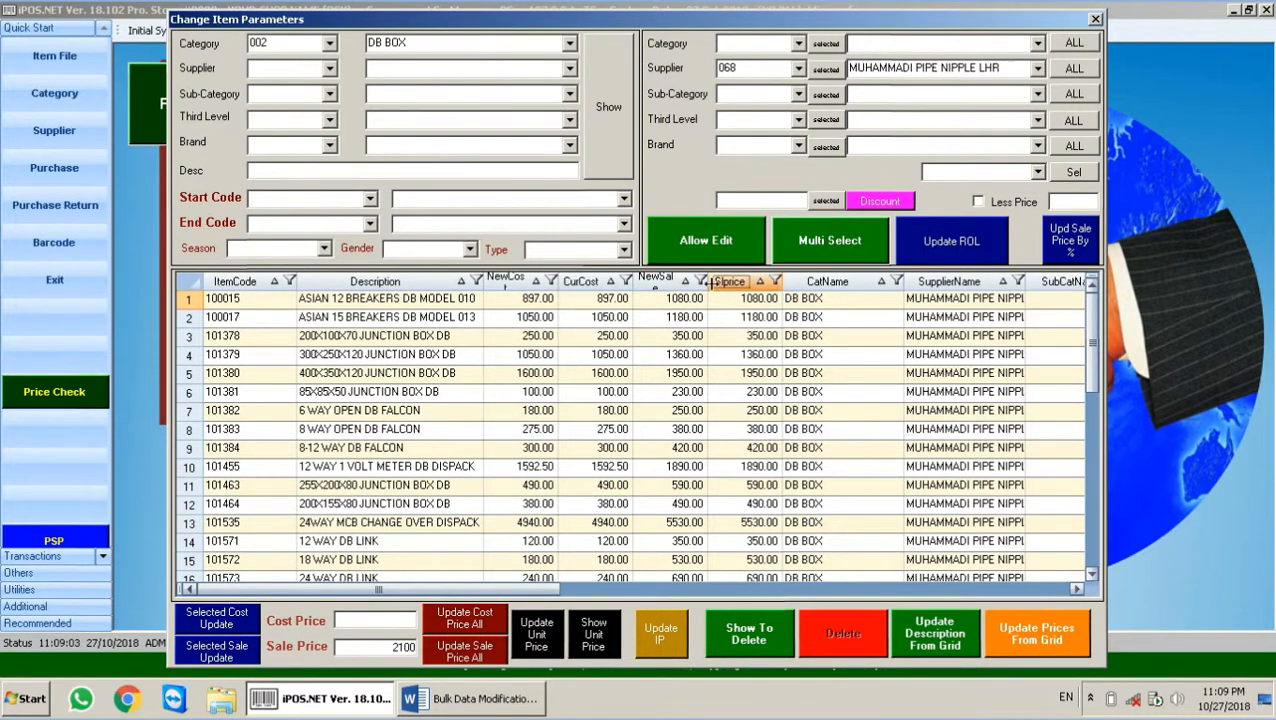
double_click(405, 648)
text(1190)
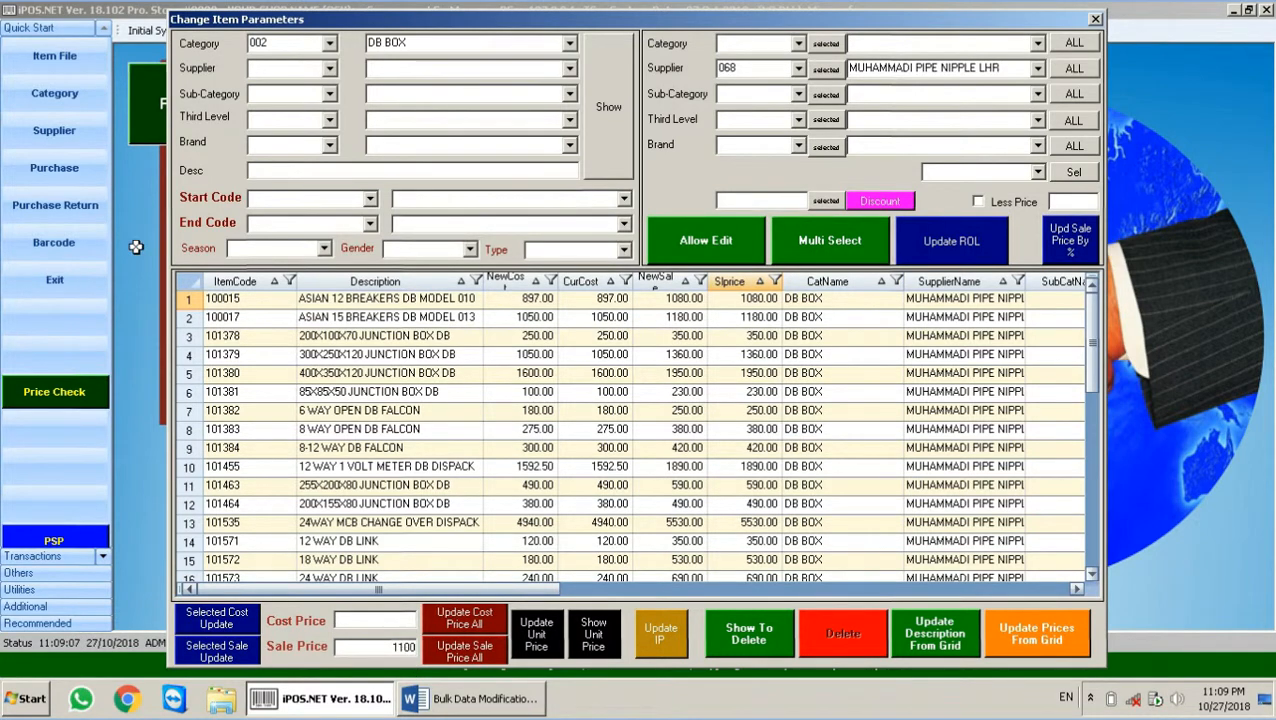
click(186, 297)
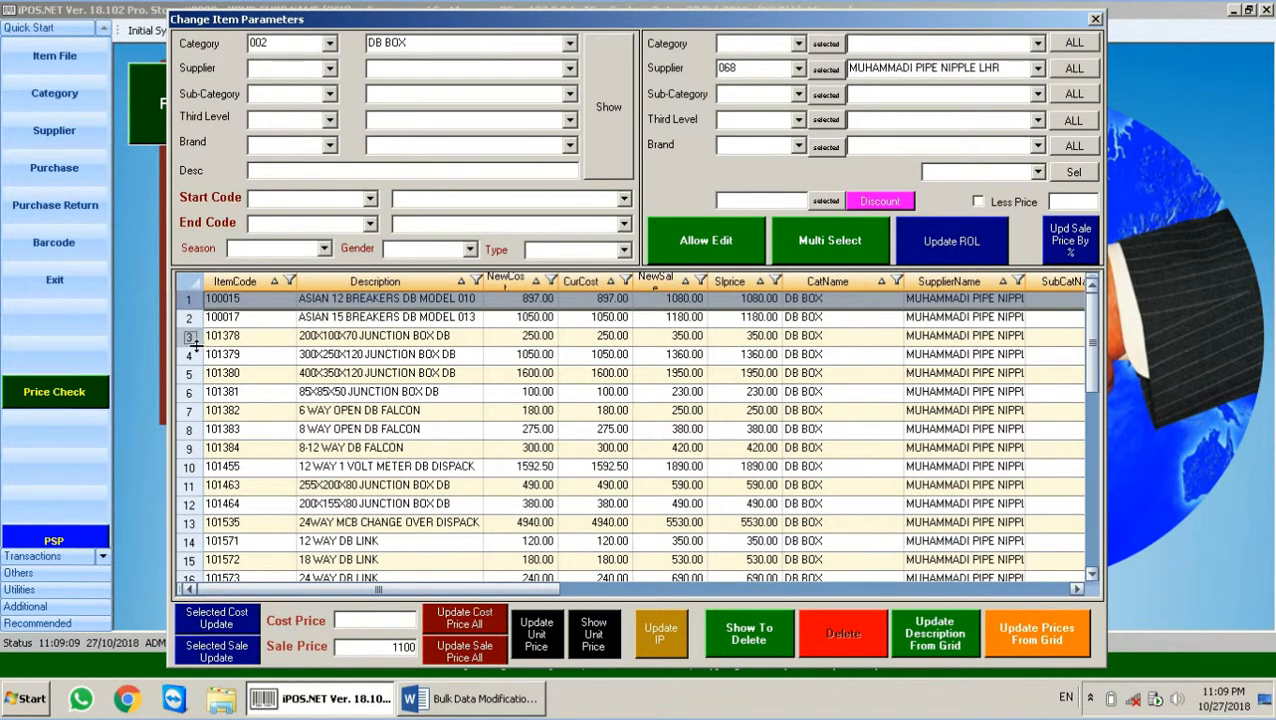
click(190, 338)
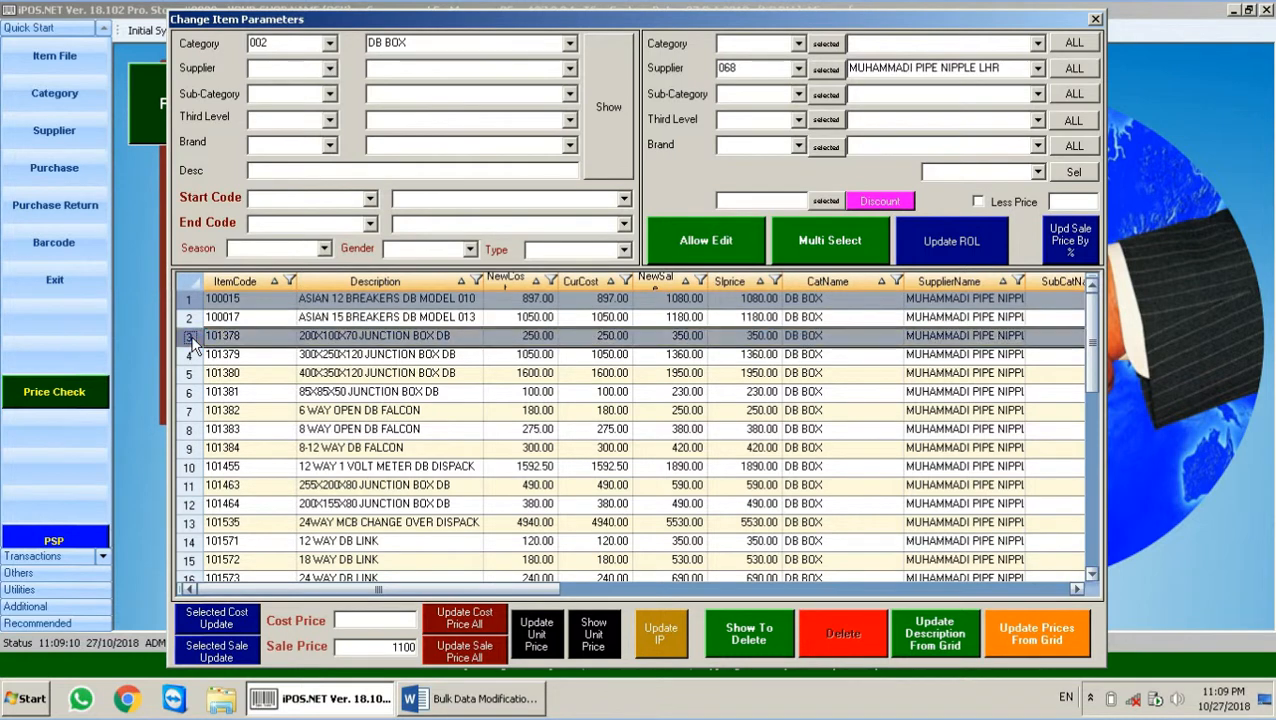
click(190, 412)
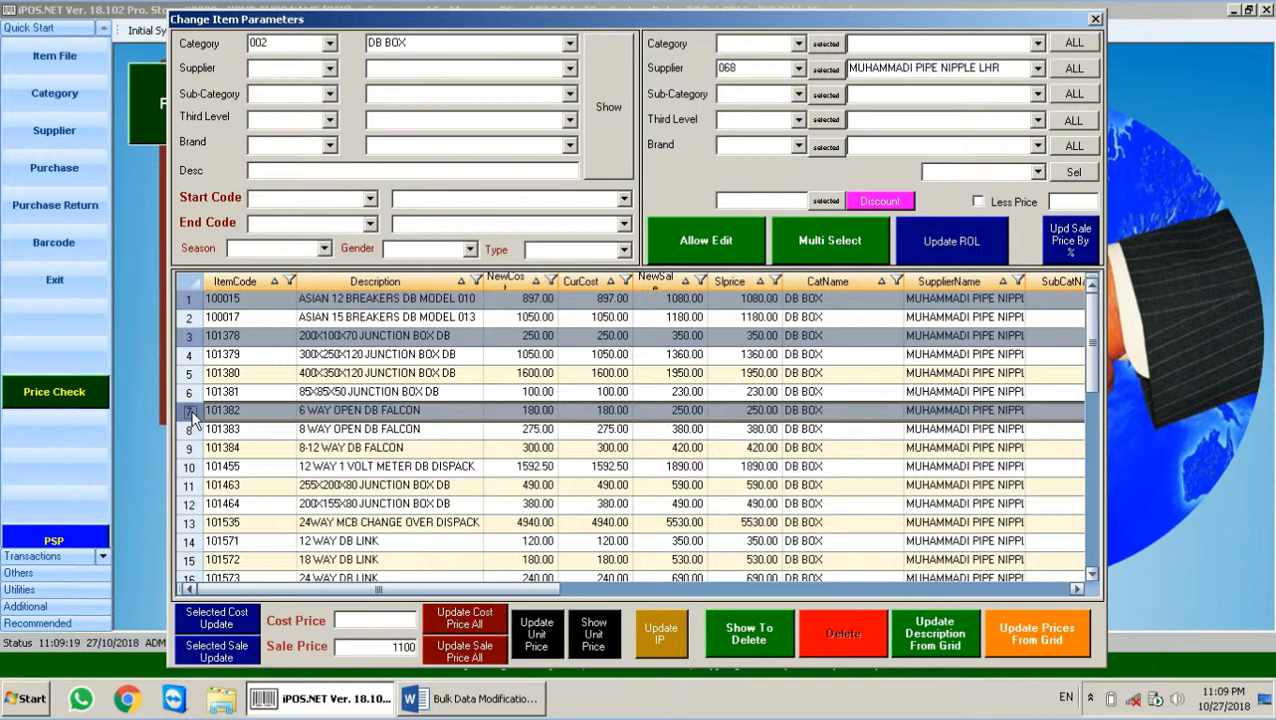
click(191, 304)
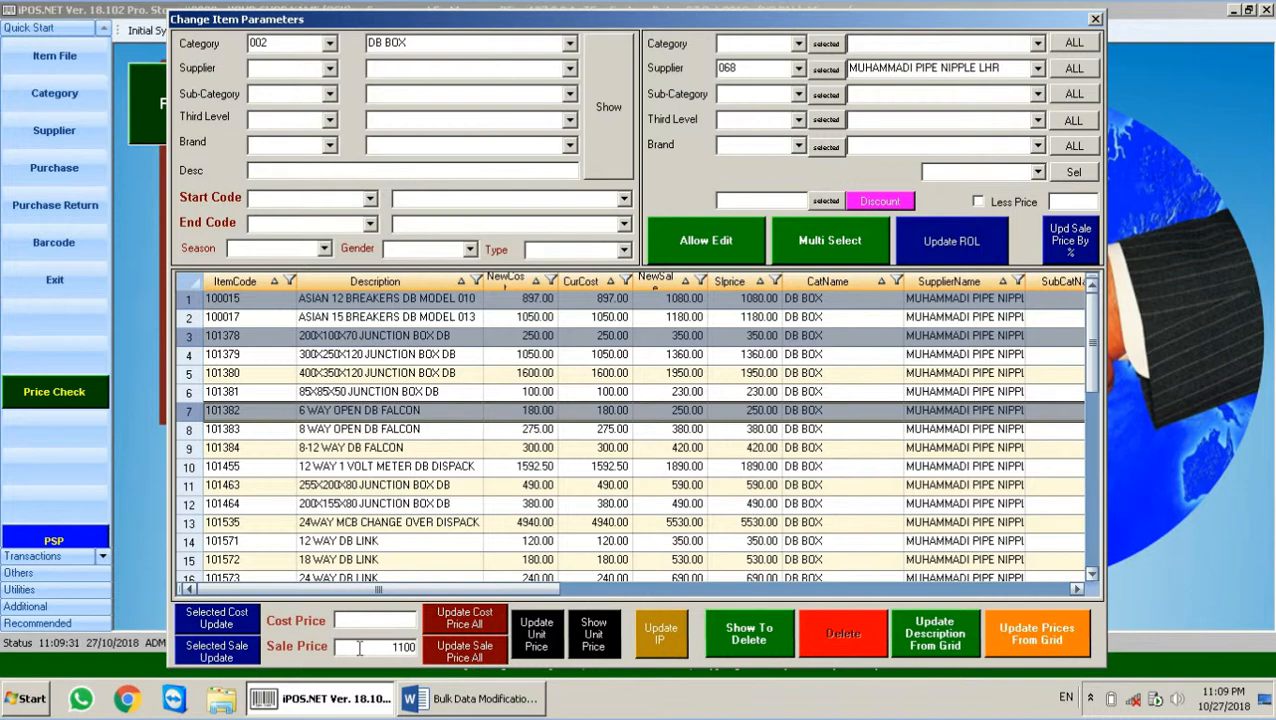
click(242, 653)
click(643, 403)
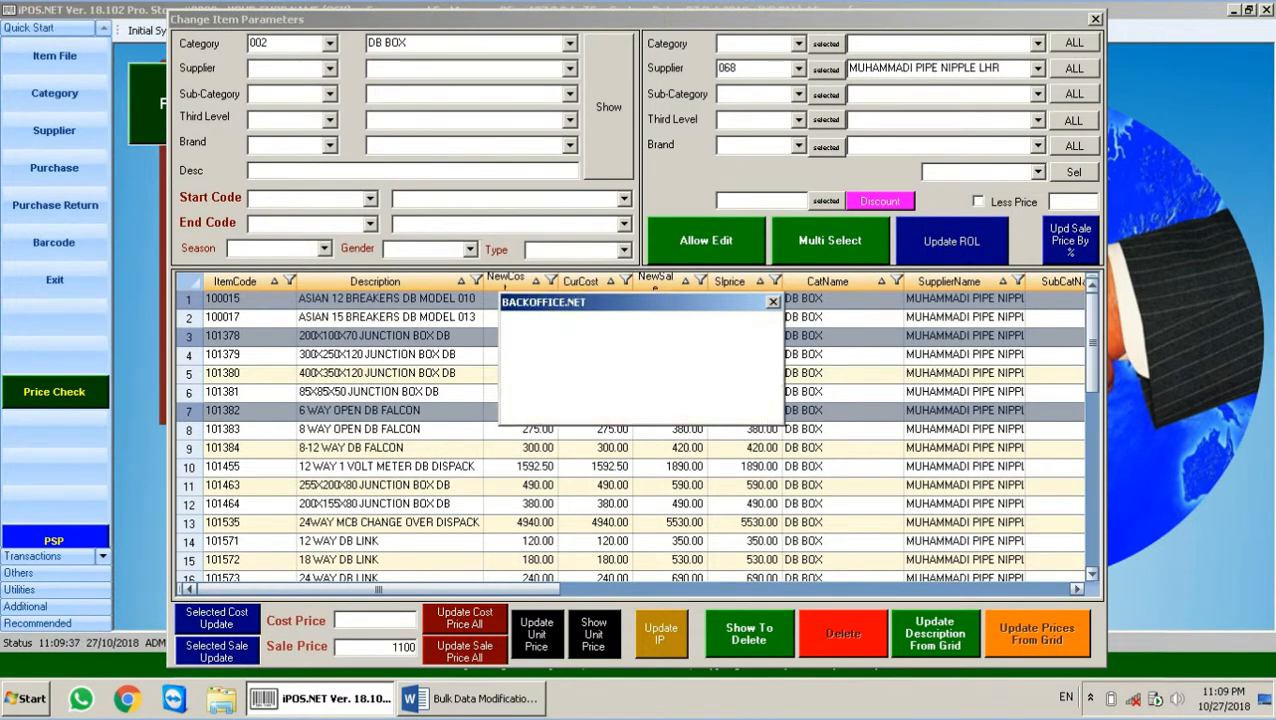
click(718, 403)
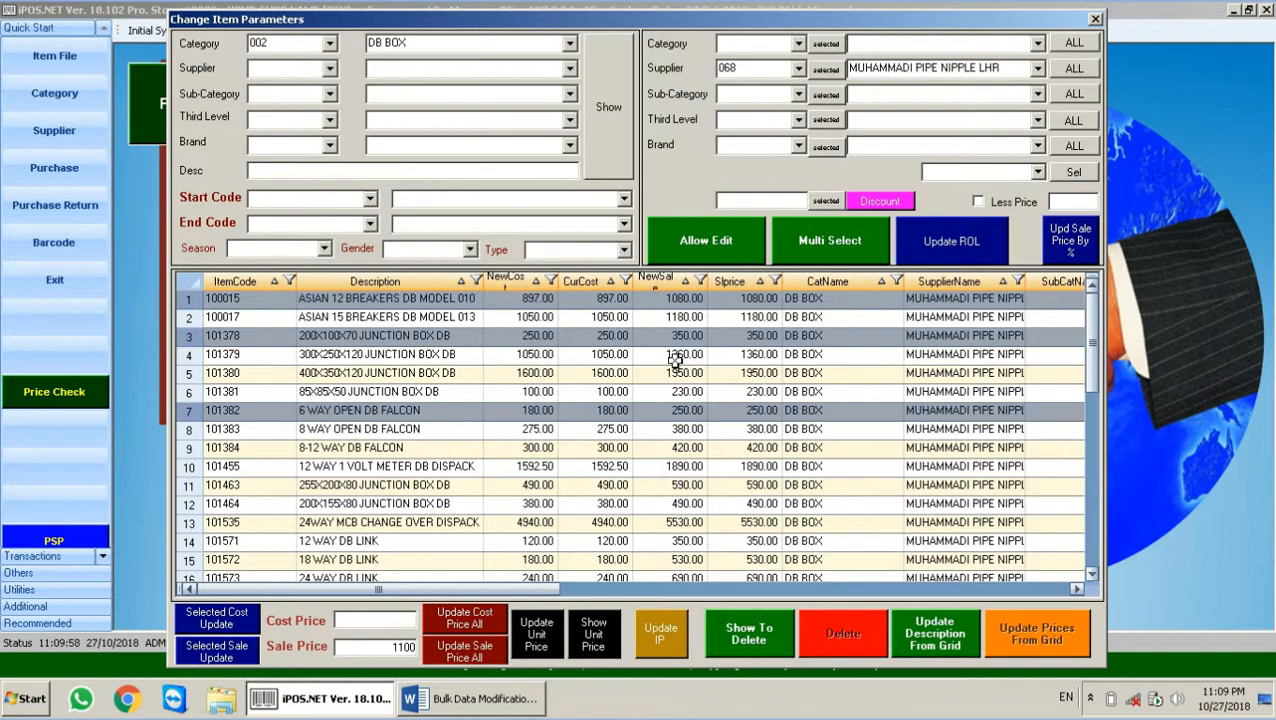
click(606, 108)
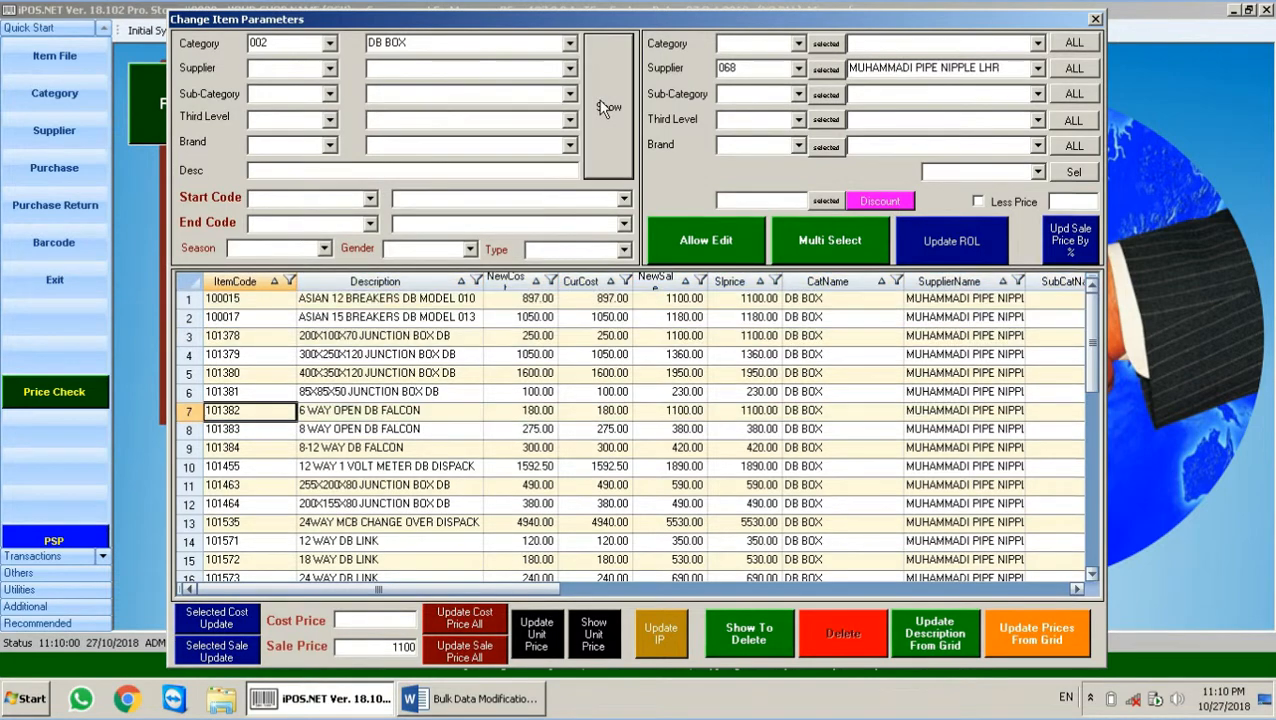
Step: Check the three items' new 1100.00 sale prices and clear the Sale Price field
click(765, 300)
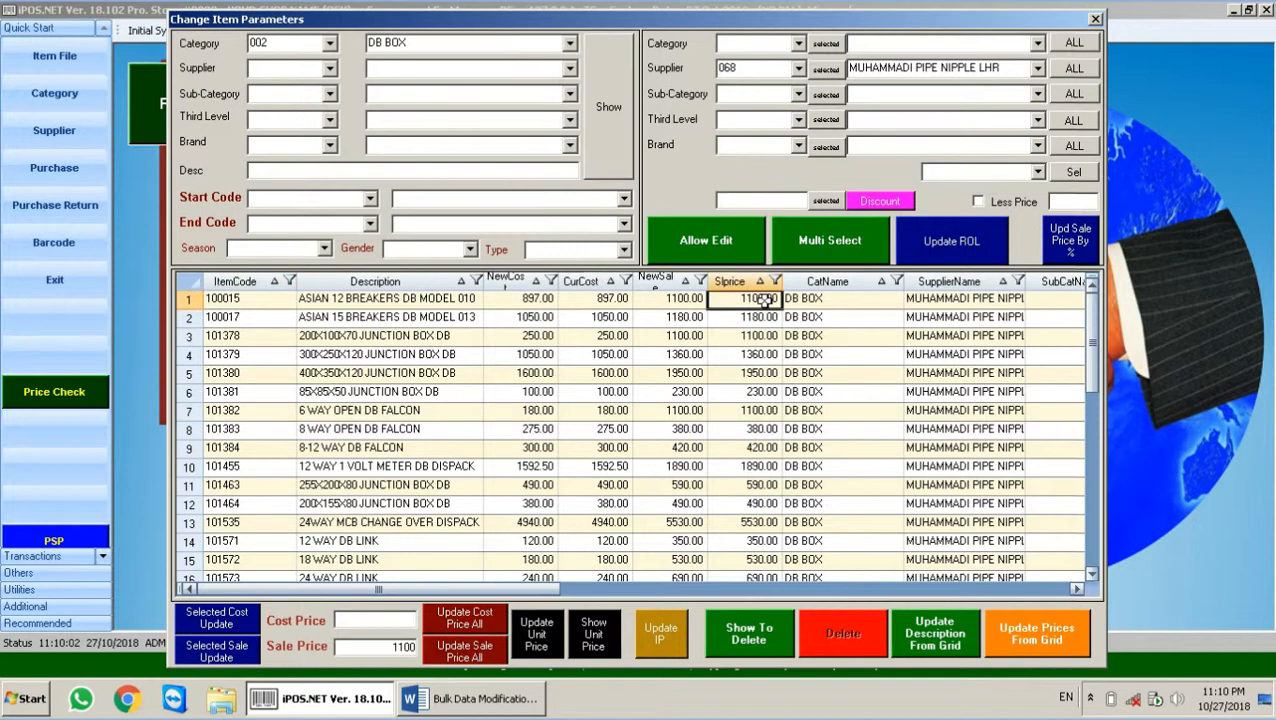
click(762, 337)
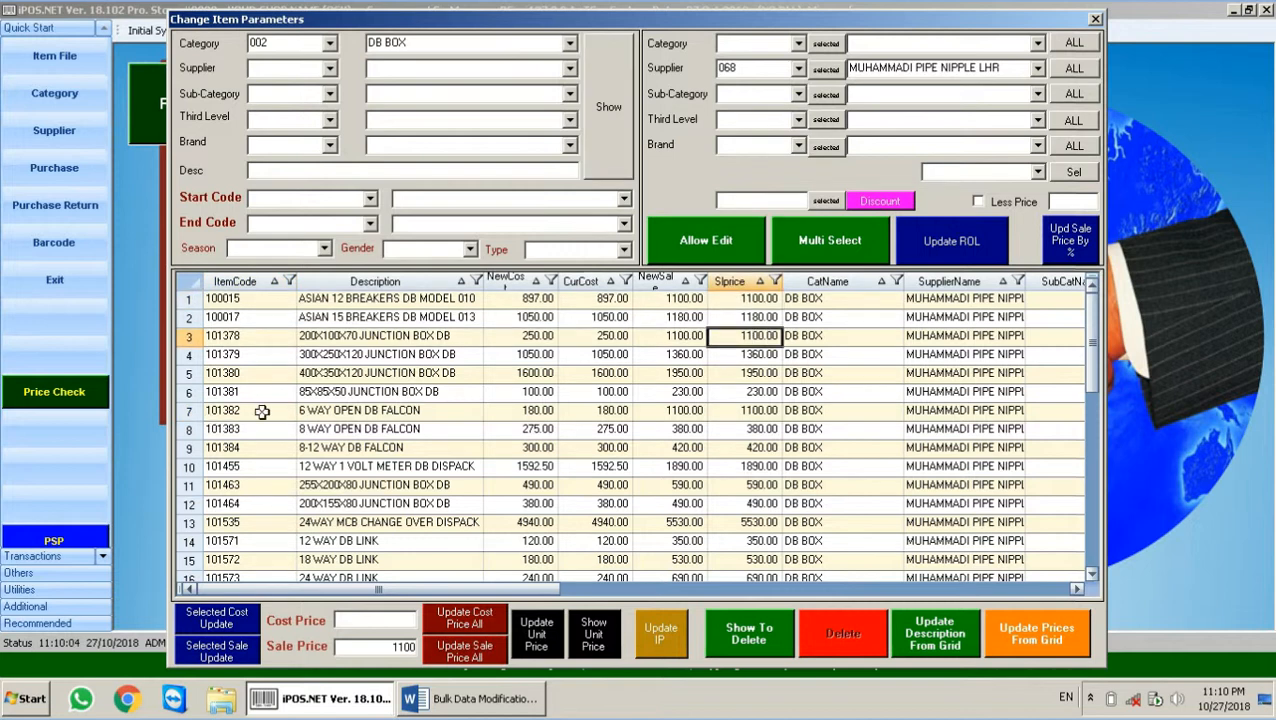
click(741, 409)
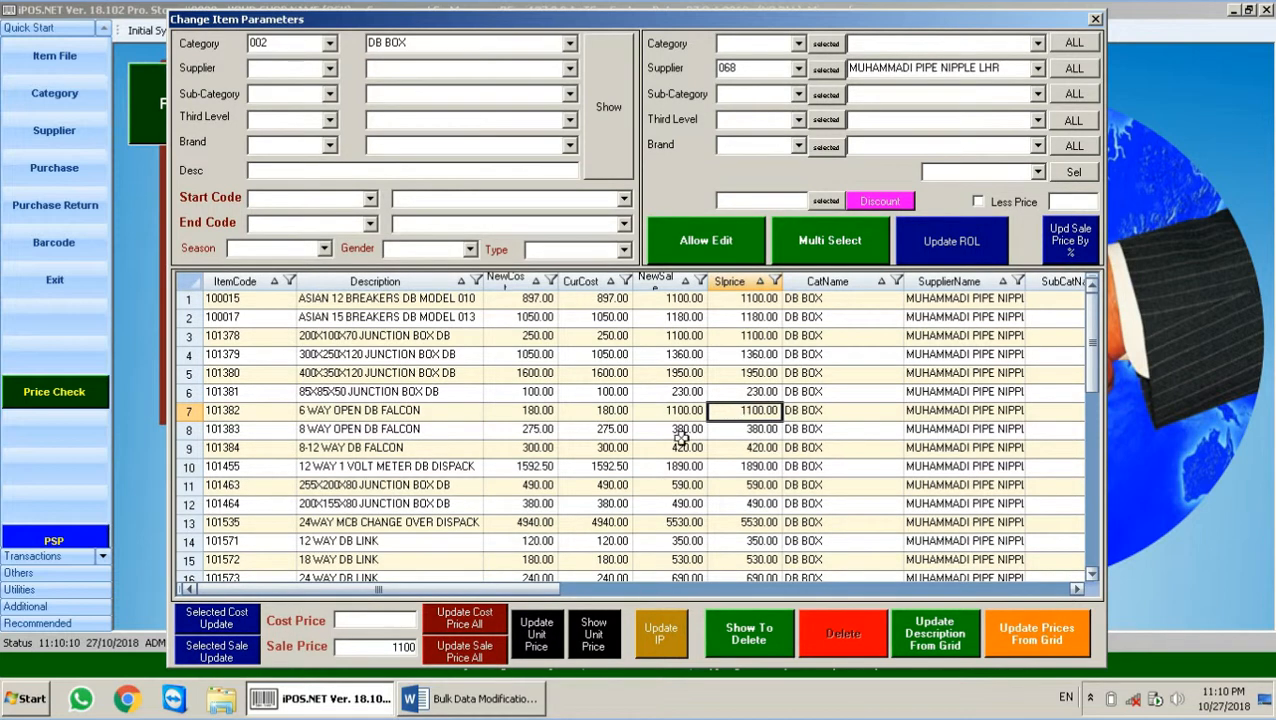
double_click(393, 647)
key(BackSpace)
Step: Set a cost price of 600 for all listed DB BOX items and reload to verify
click(391, 617)
text(800)
click(470, 620)
click(645, 403)
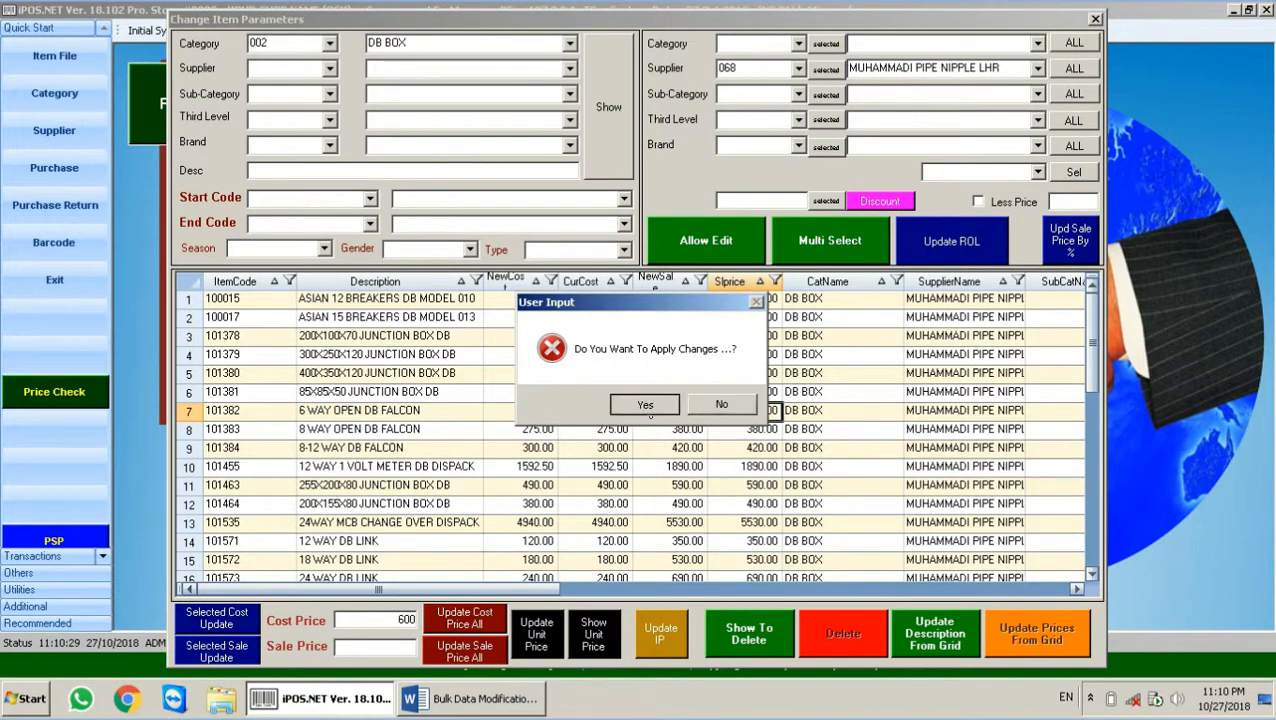
click(718, 404)
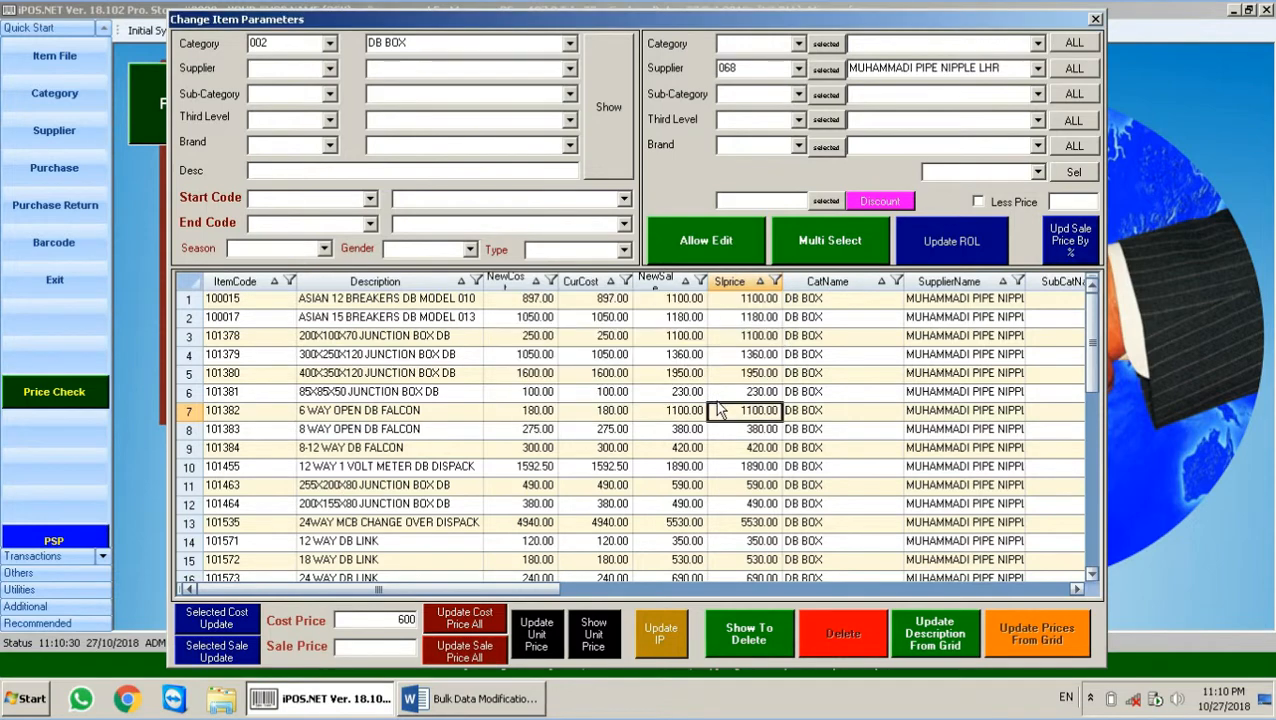
click(617, 135)
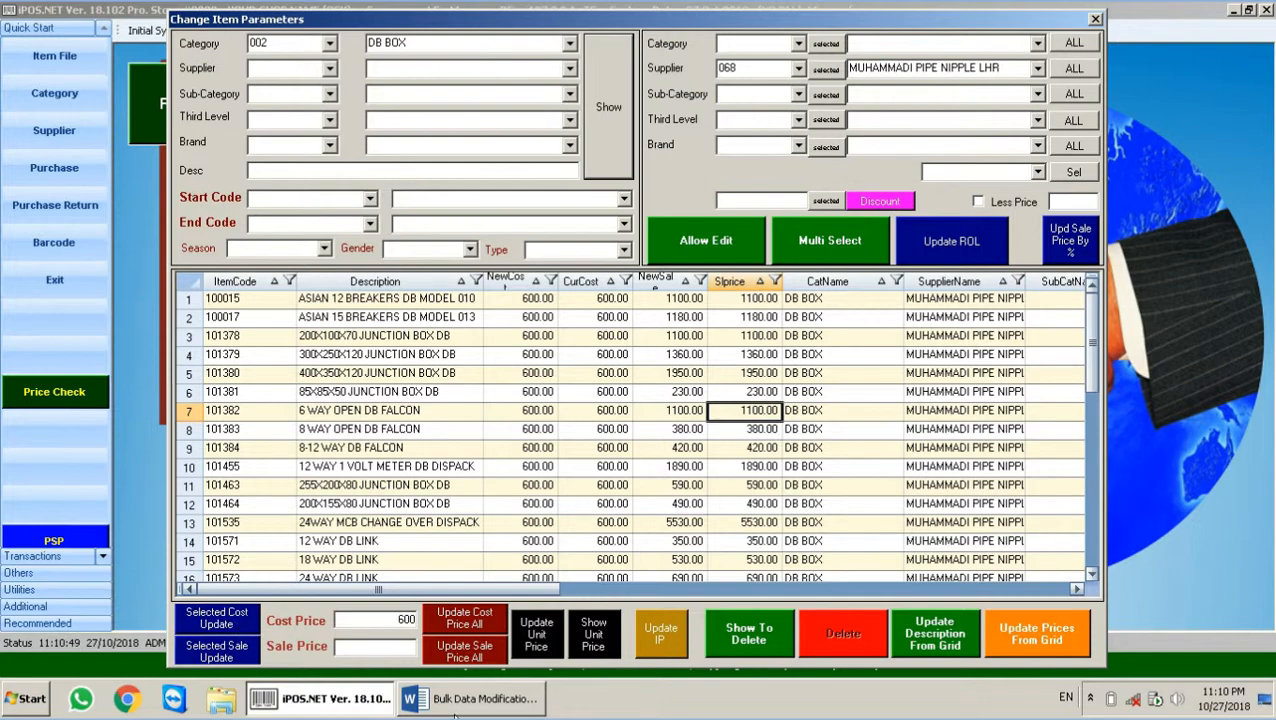
Step: Check the feature list in the Word document and return to the item parameters window
click(455, 706)
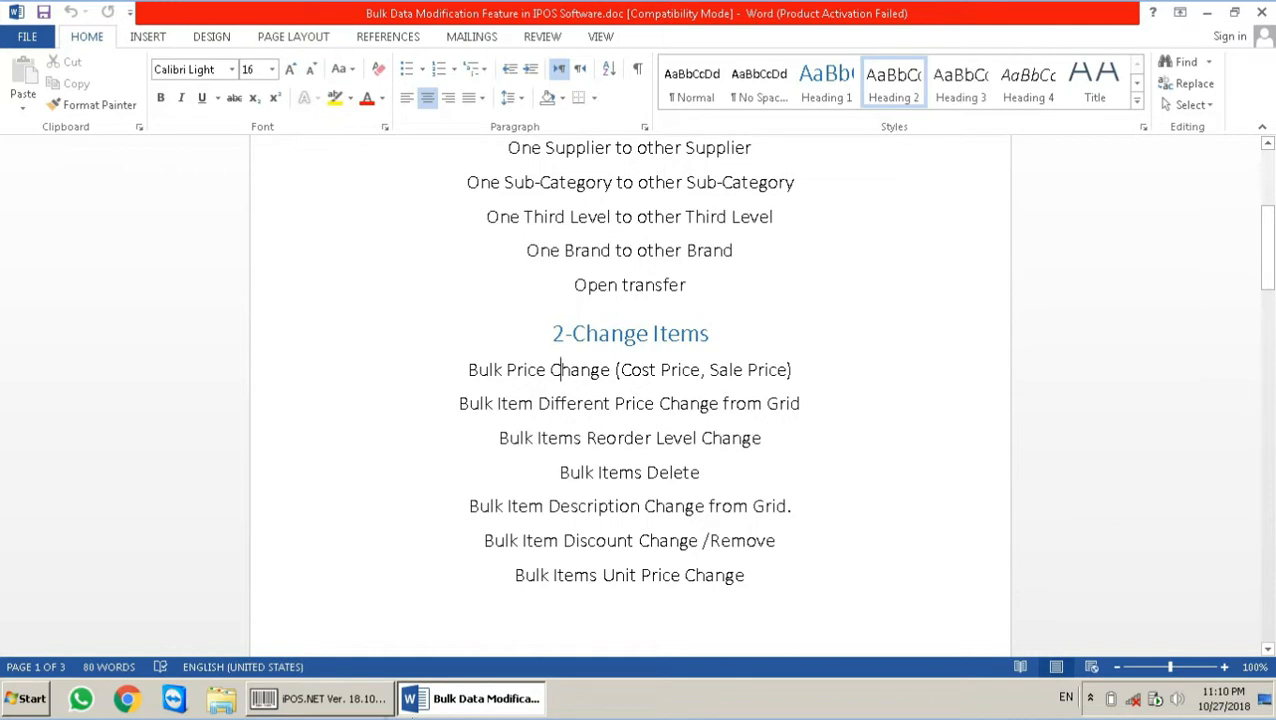
click(385, 712)
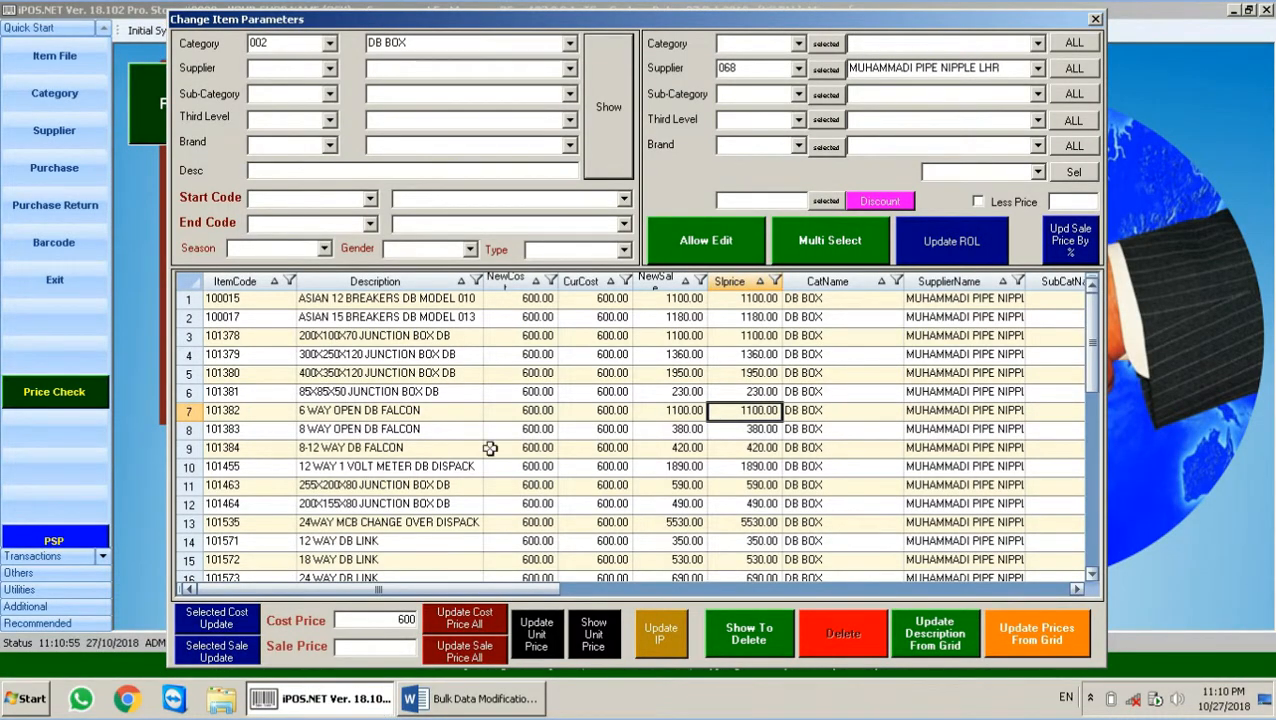
click(301, 46)
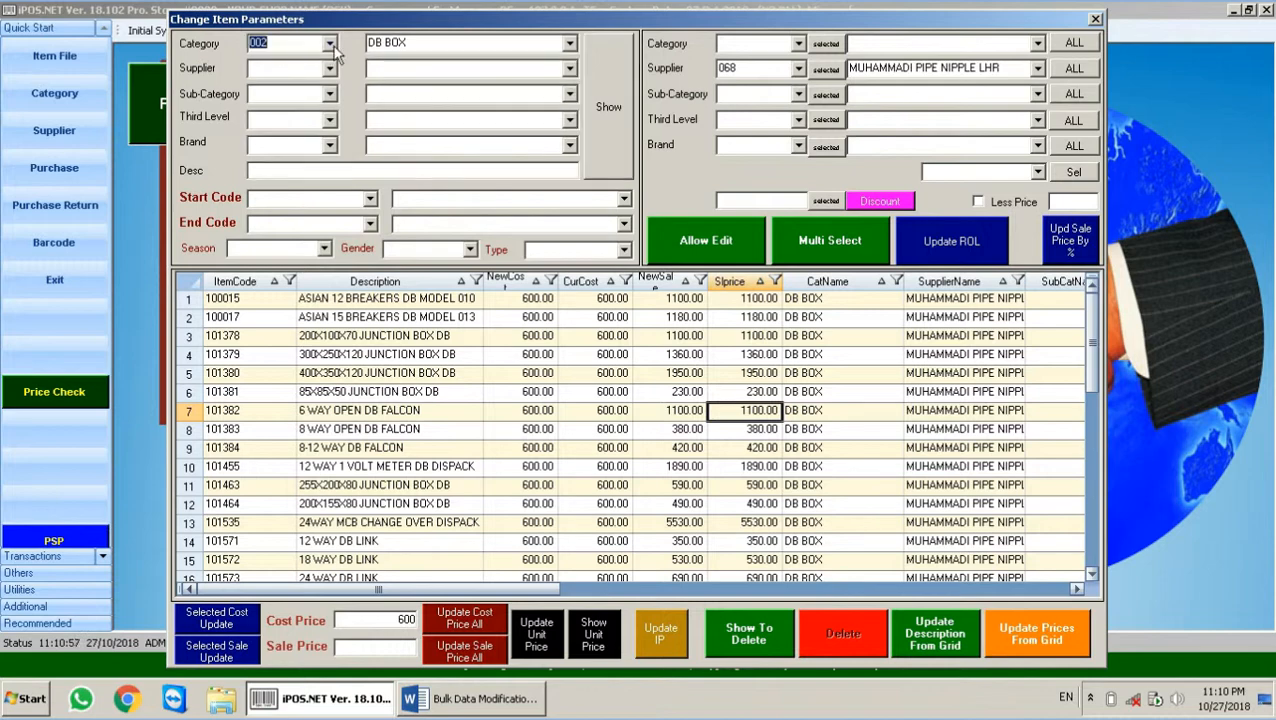
Step: List category 003 BULBS and enter new sale prices 280, 300 and 500 in the grid
key(Down)
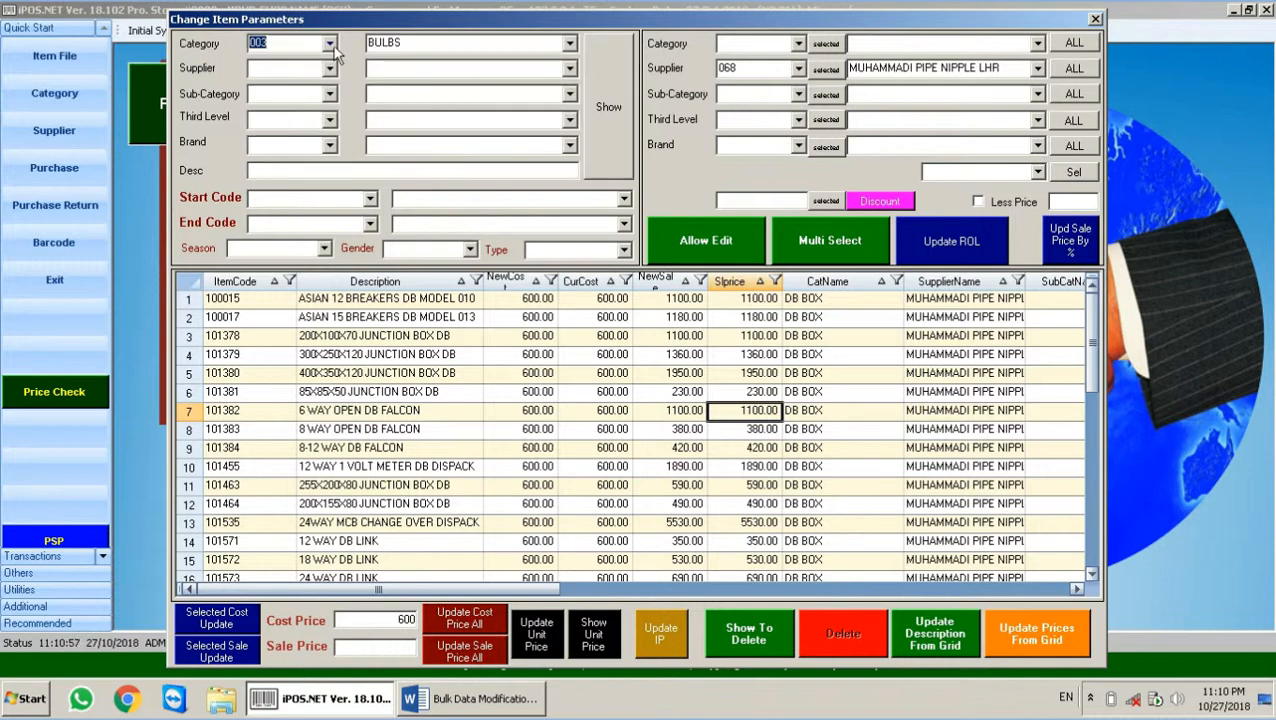
click(608, 107)
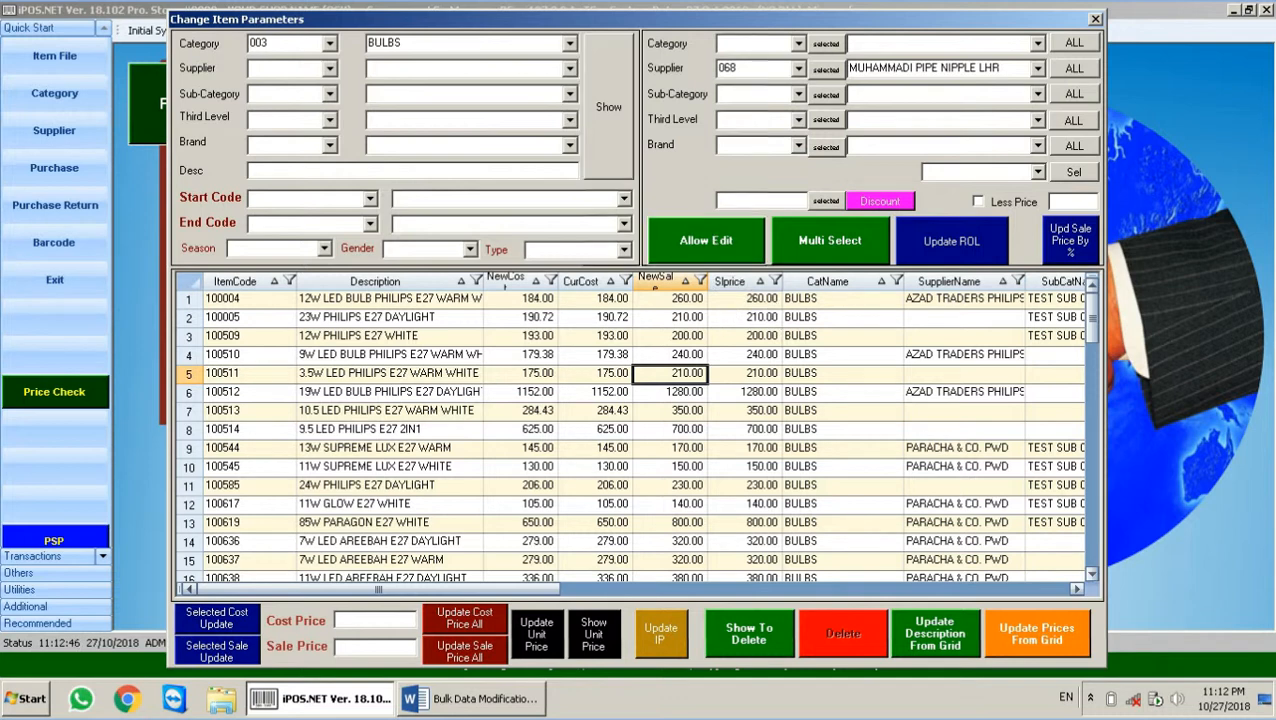
click(677, 298)
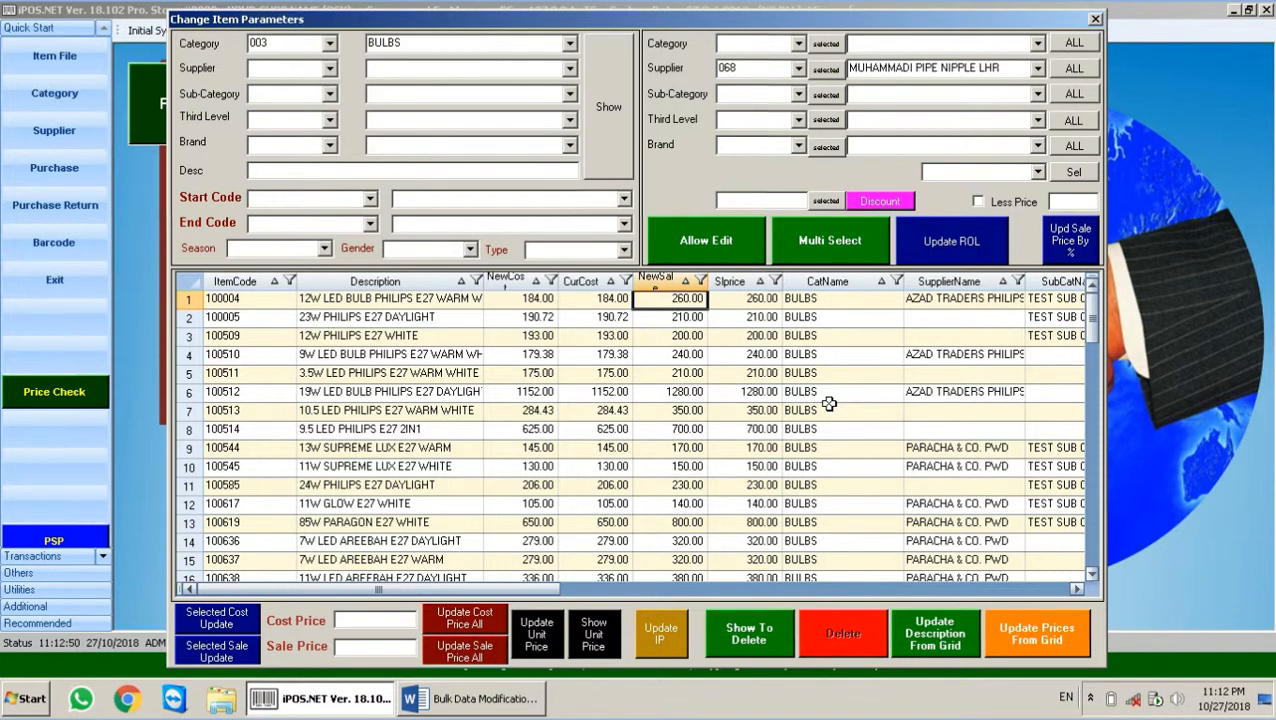
key(BackSpace)
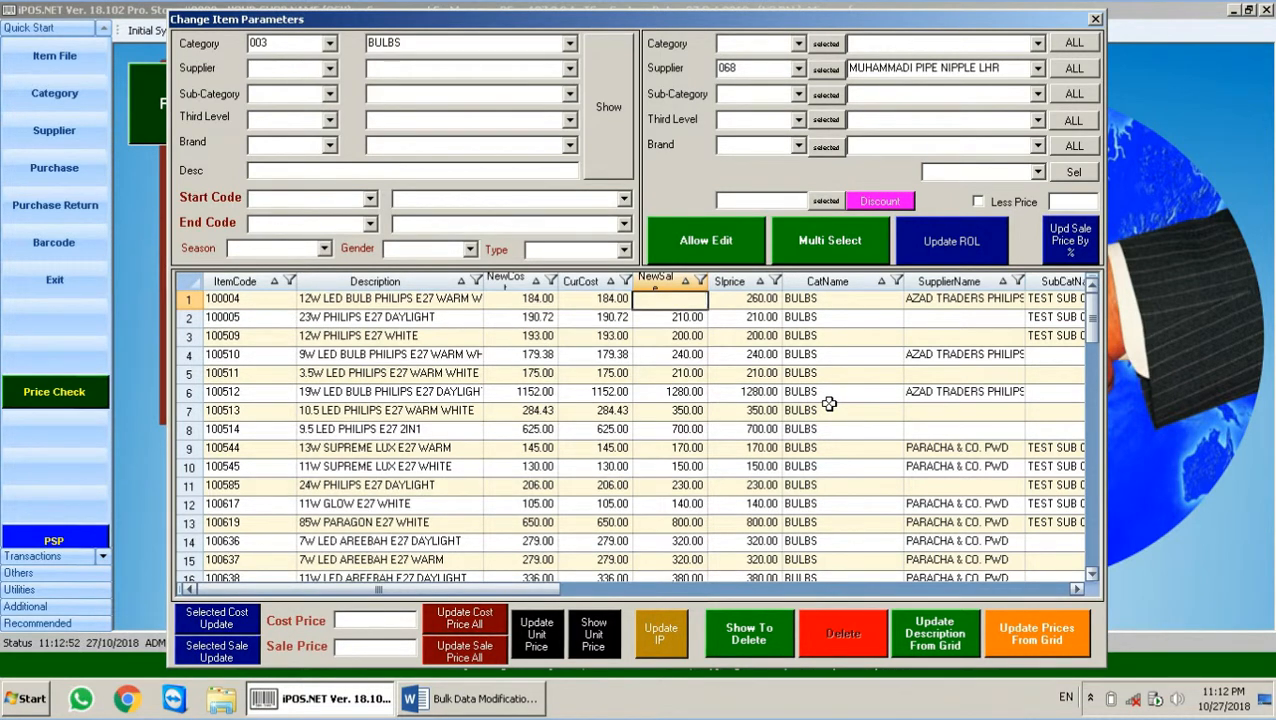
text(280)
key(Return)
key(Return)
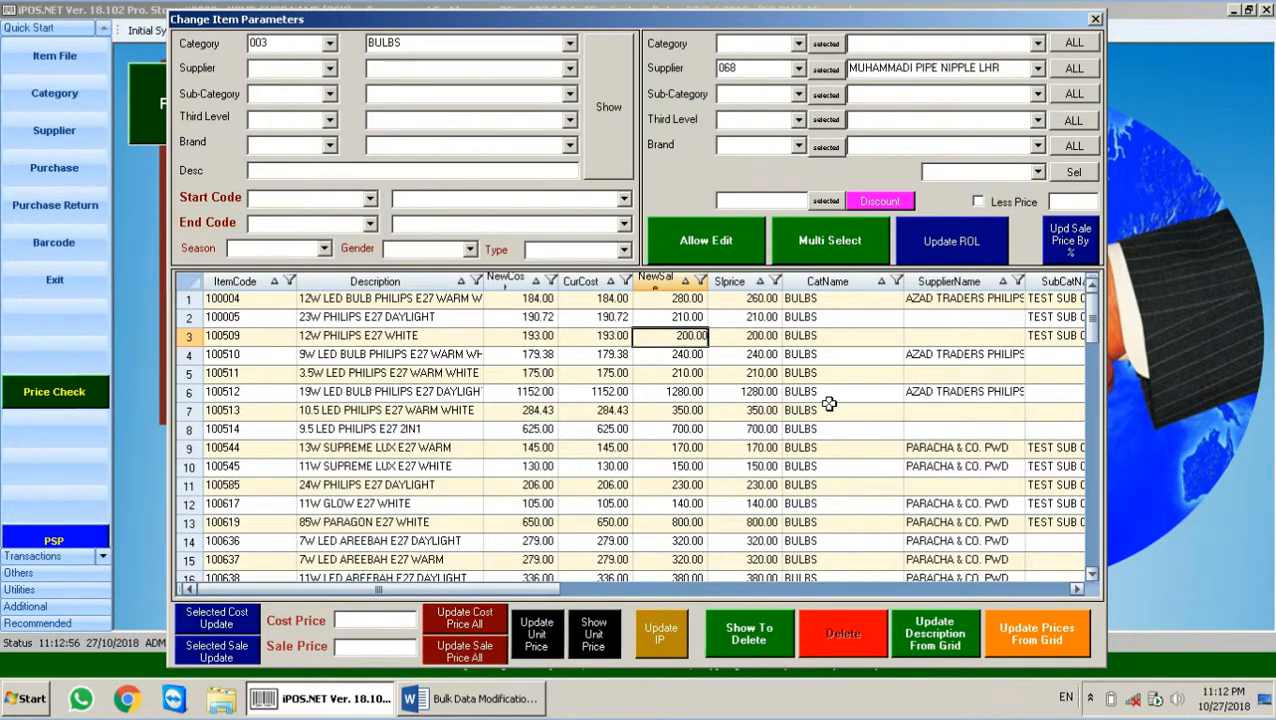
key(BackSpace)
text(300)
key(Return)
key(Return)
key(BackSpace)
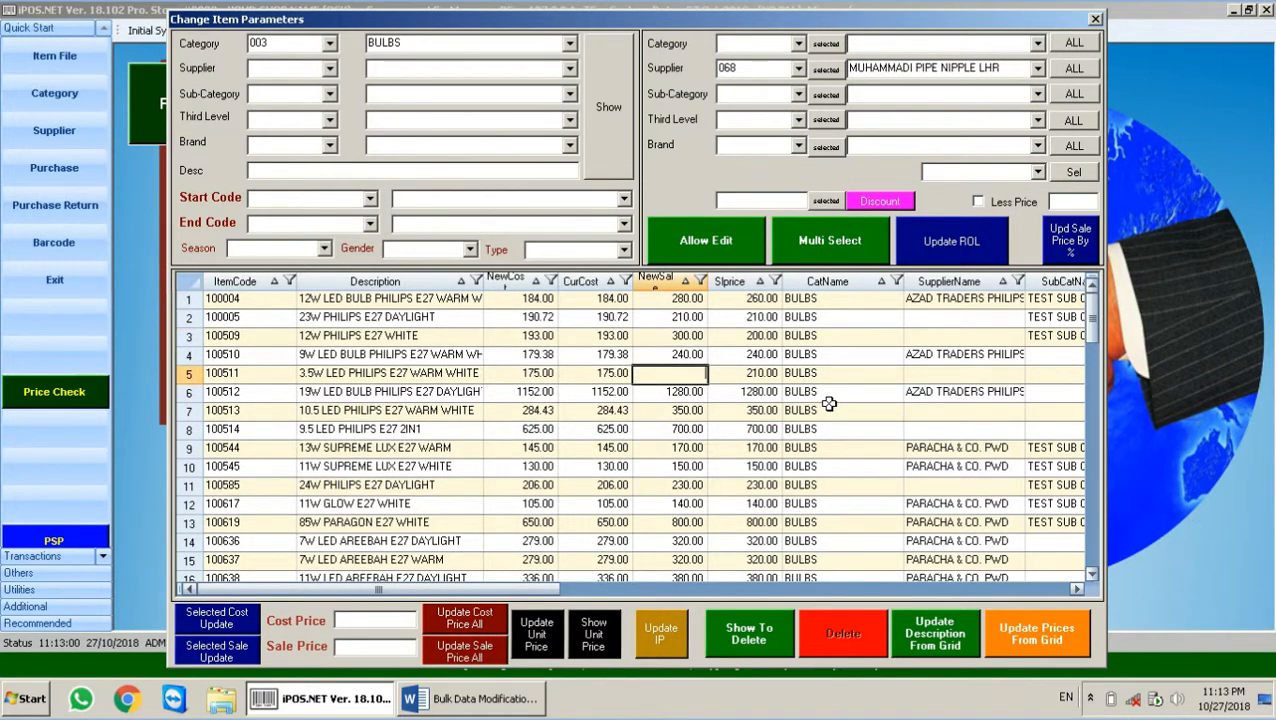
text(500)
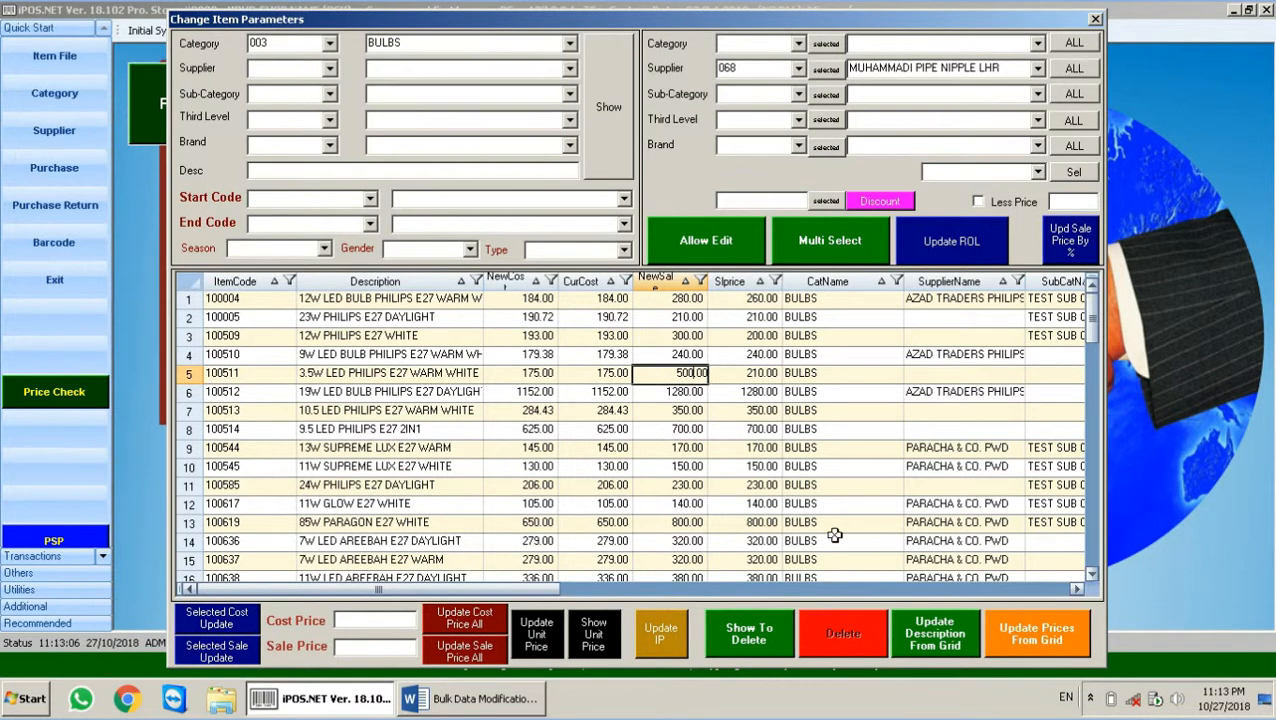
Step: Apply the grid prices to items 100004, 100509 and 100511 and verify them
click(1053, 633)
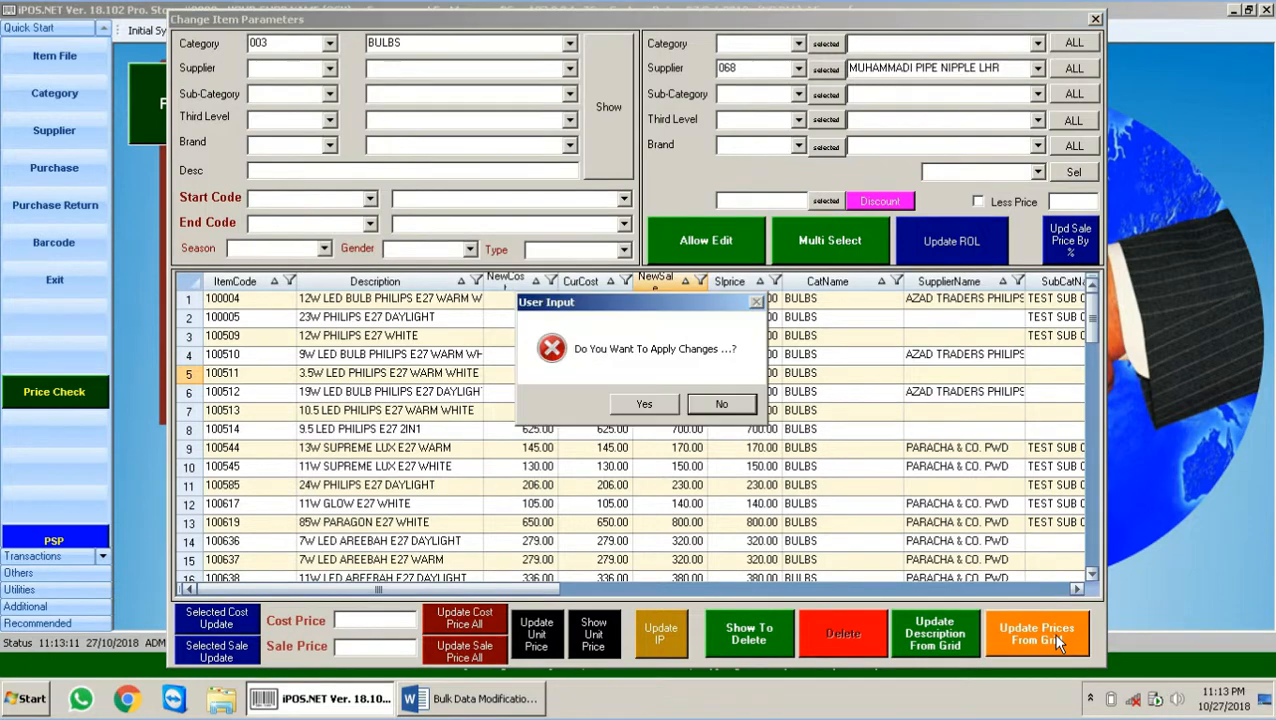
click(640, 404)
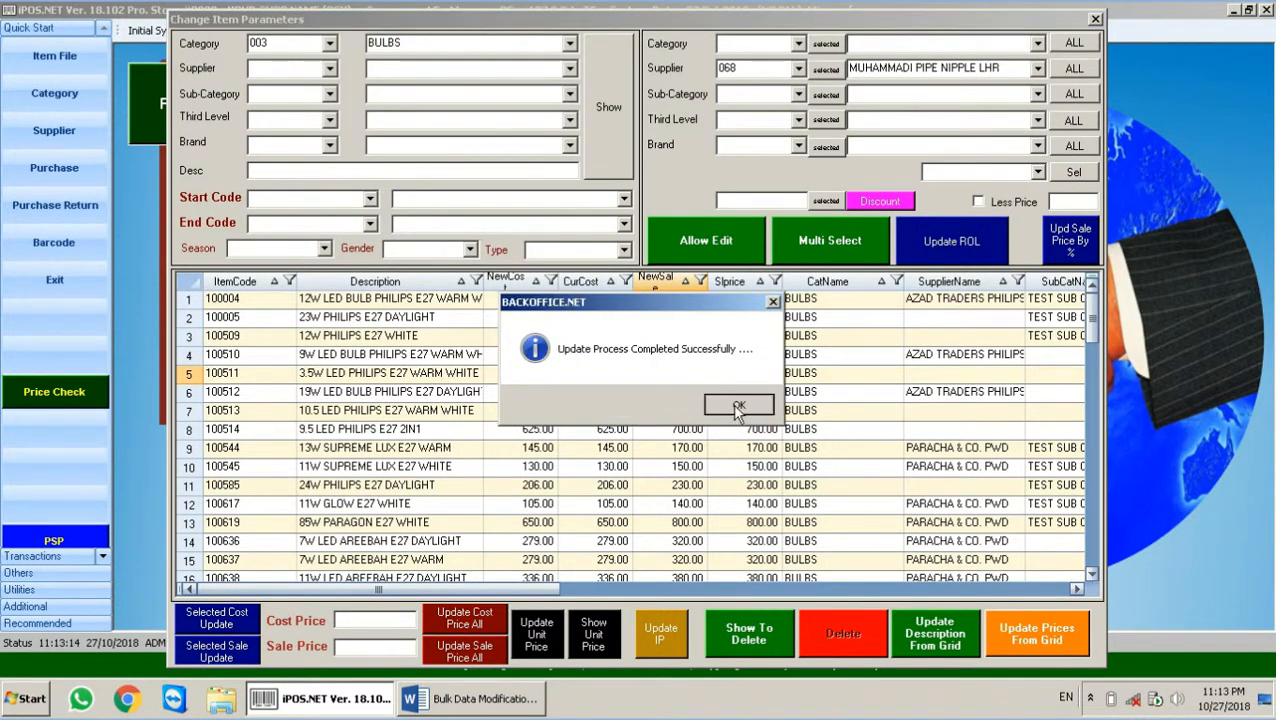
click(738, 405)
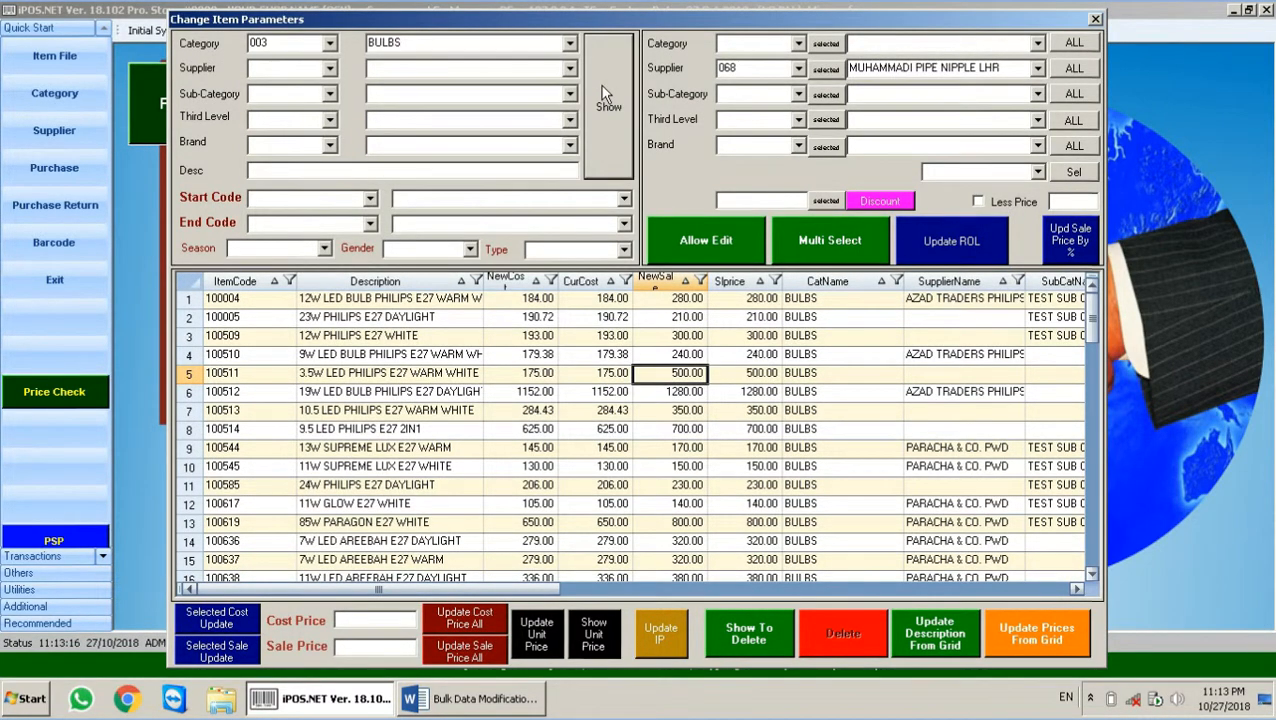
click(765, 299)
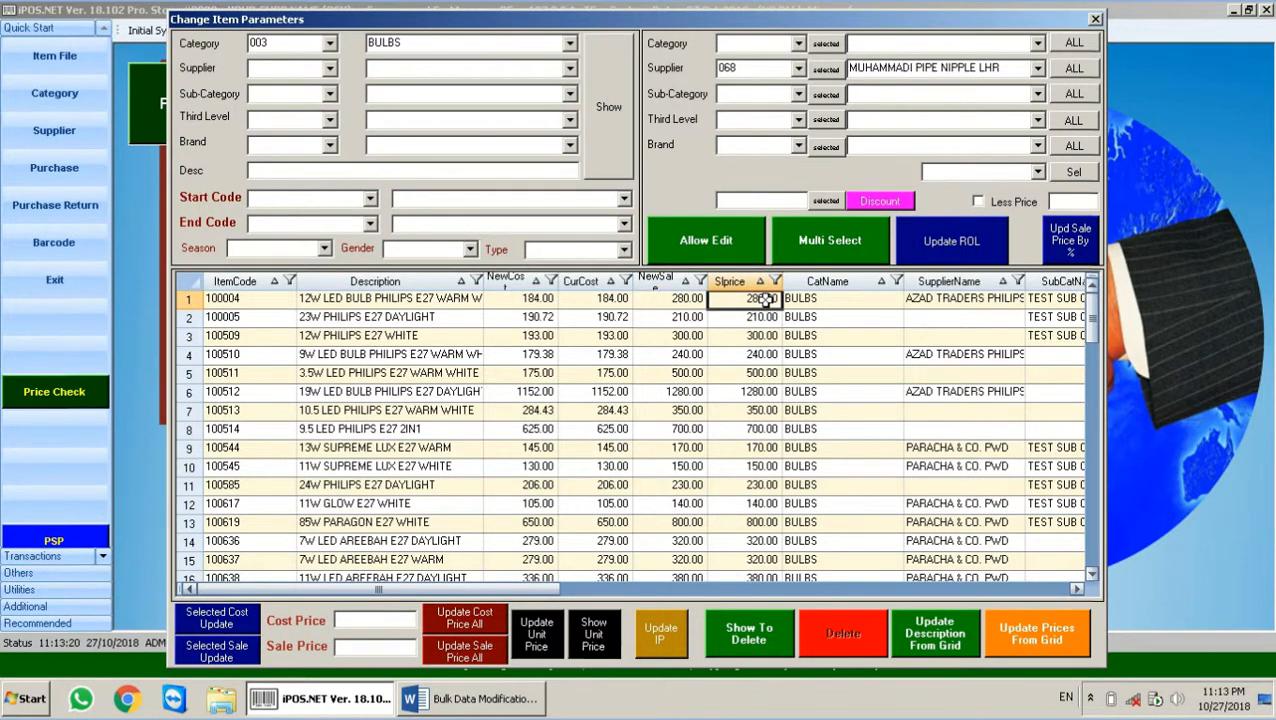
click(765, 336)
click(764, 370)
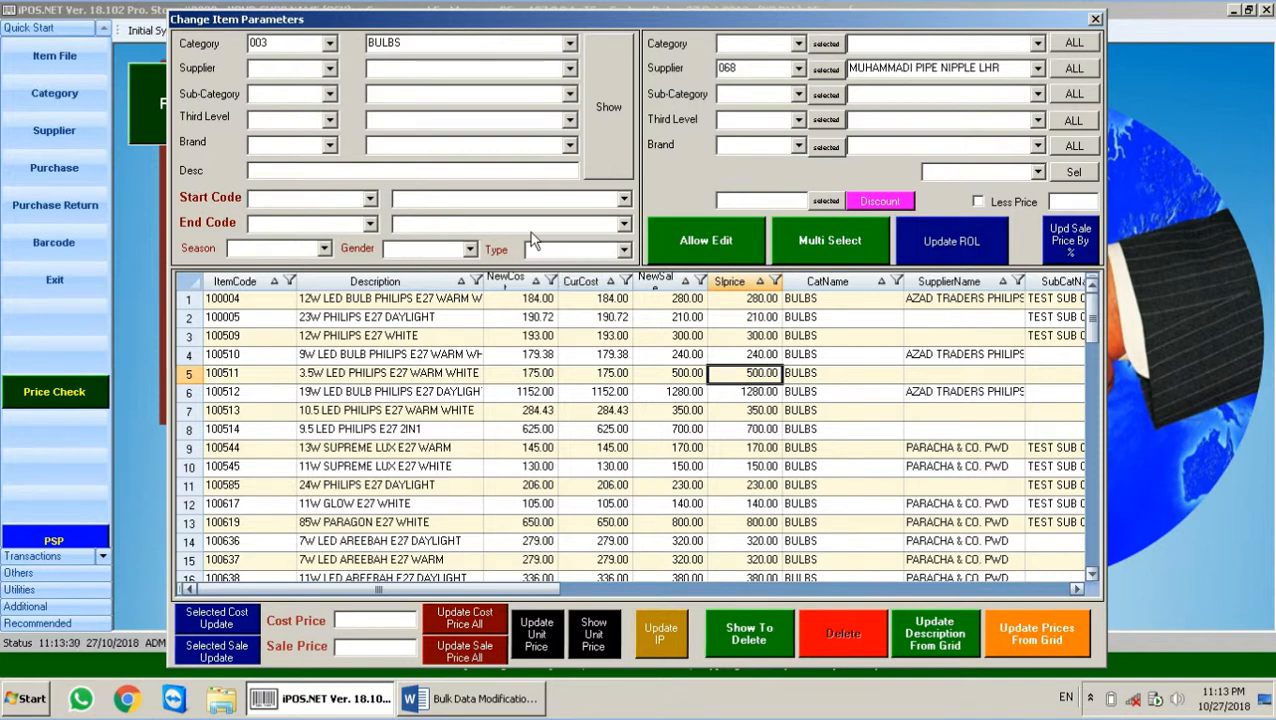
Step: Filter the BULBS list by brand PARAMOUNT, then switch to brand 002 PHILIPS
click(329, 95)
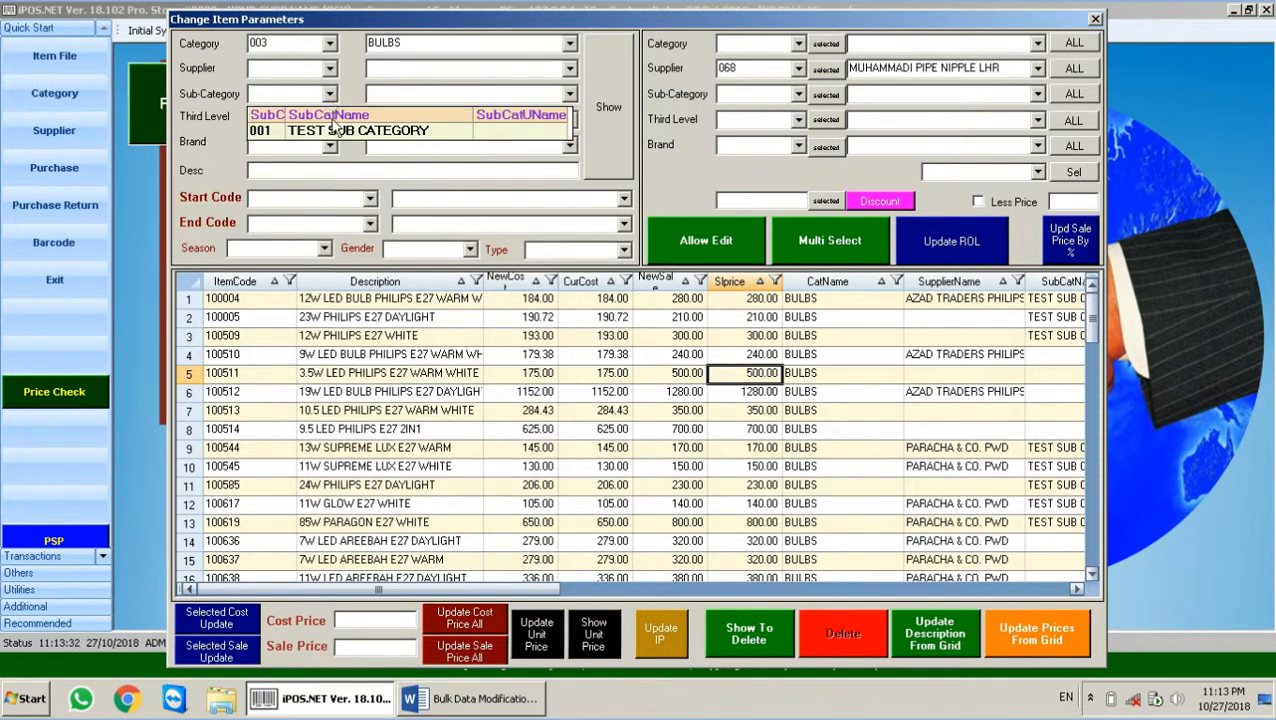
click(329, 145)
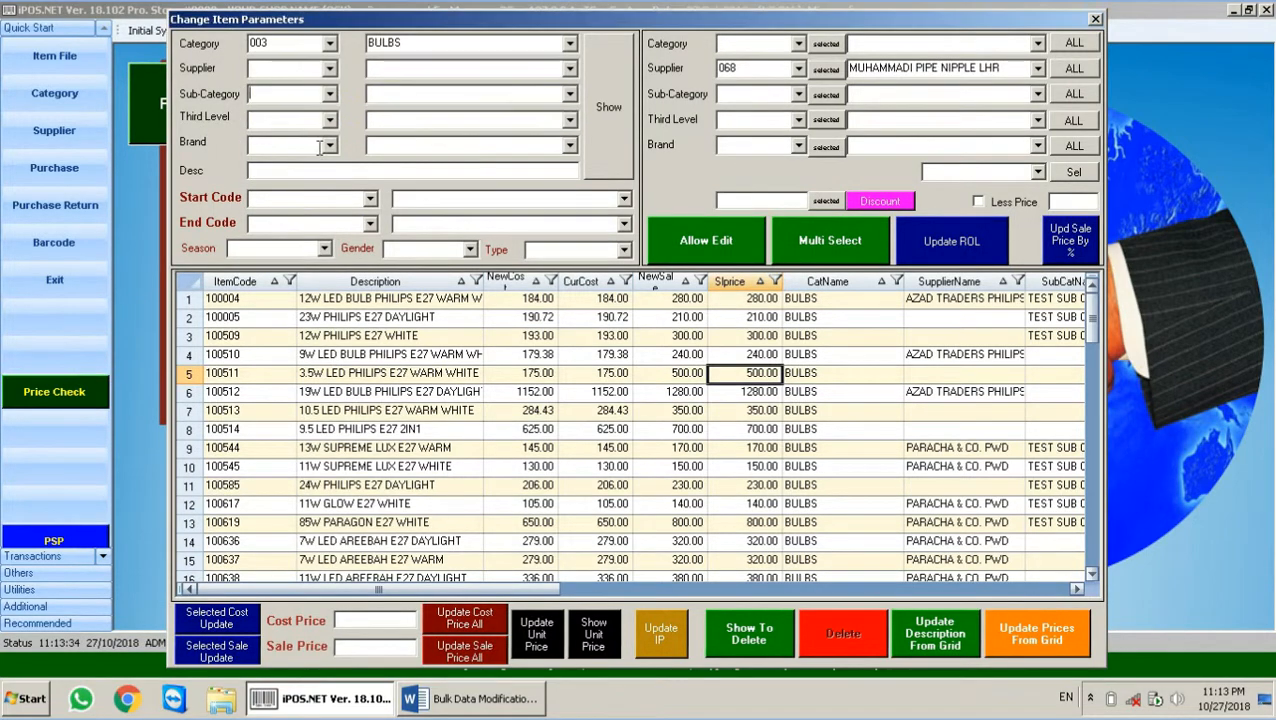
click(329, 145)
click(333, 184)
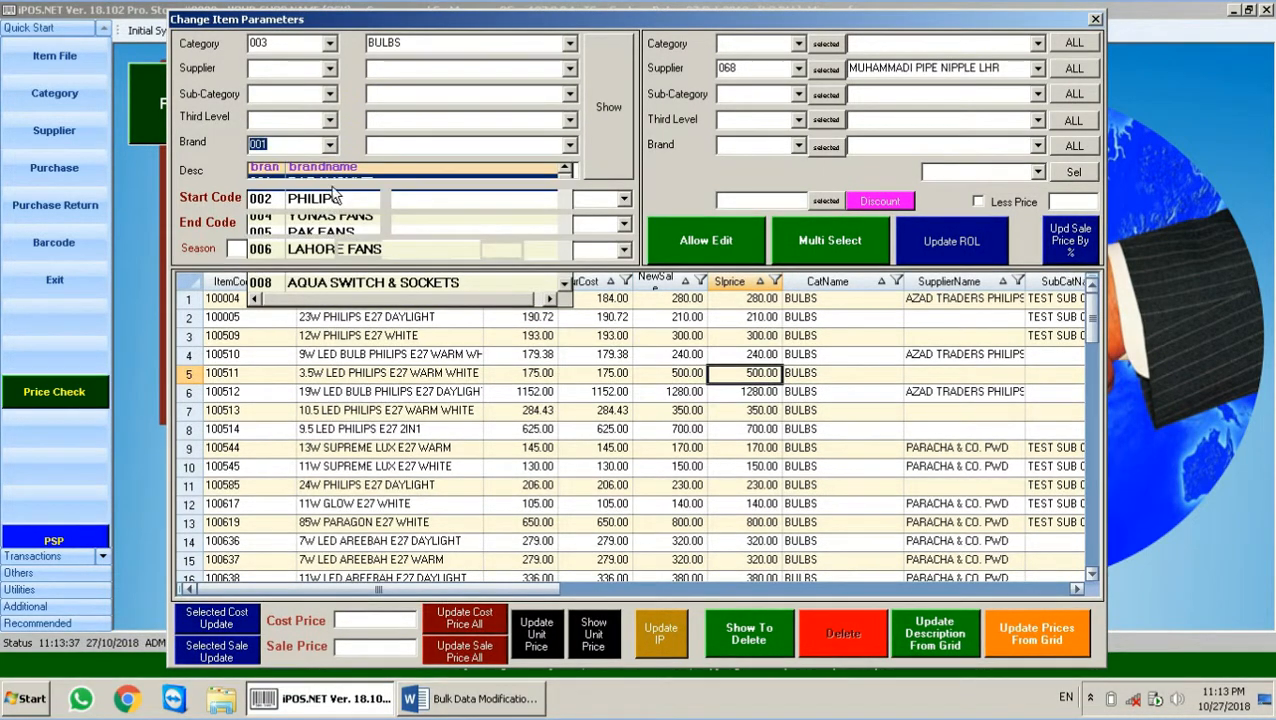
click(604, 98)
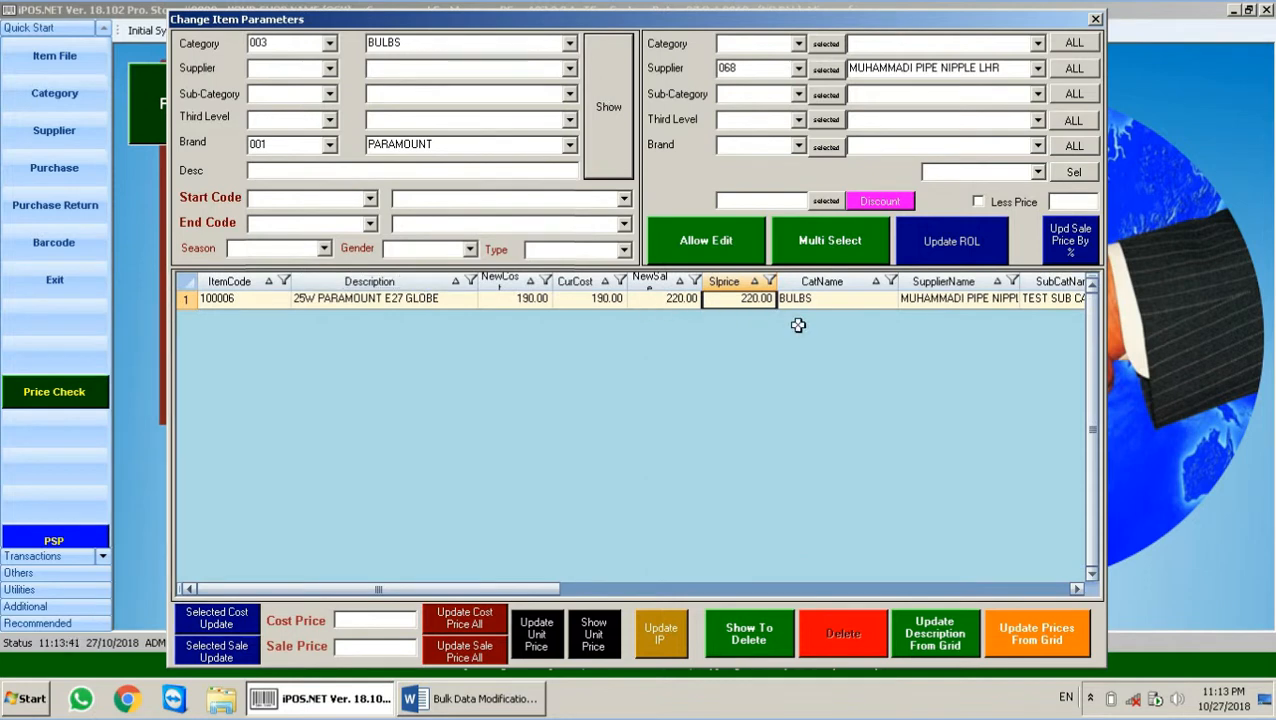
click(329, 145)
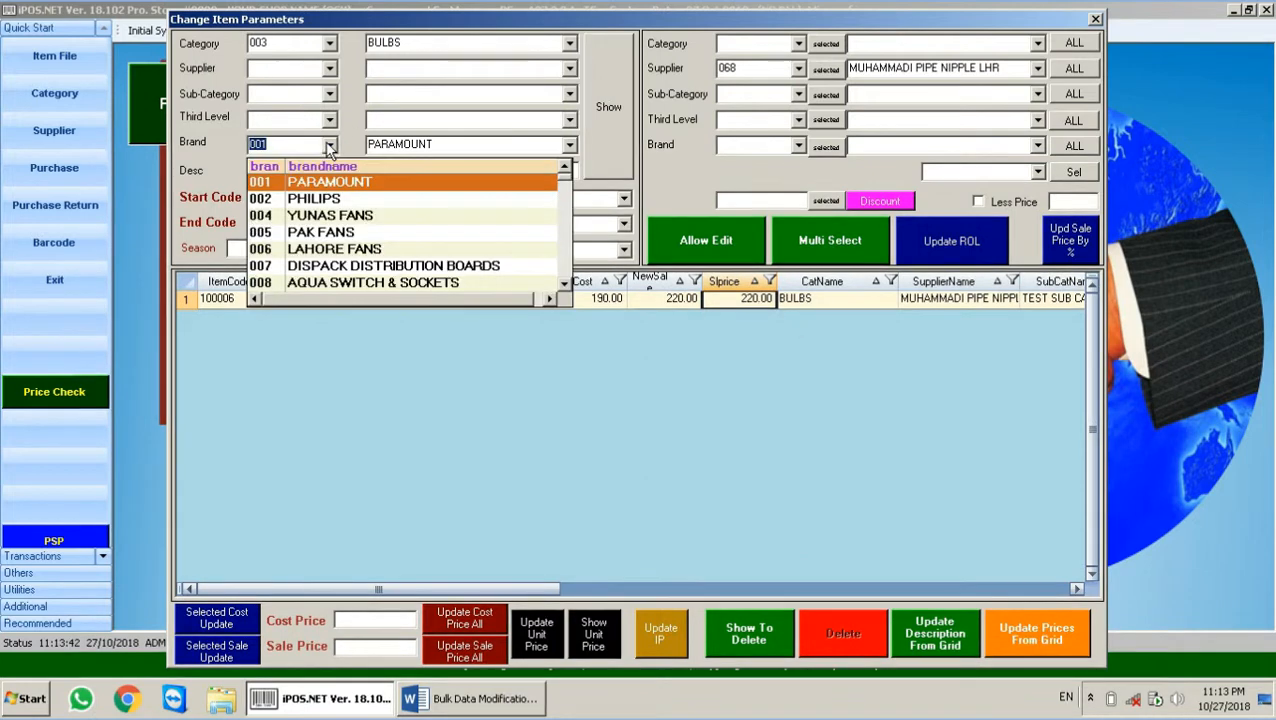
click(329, 199)
click(617, 131)
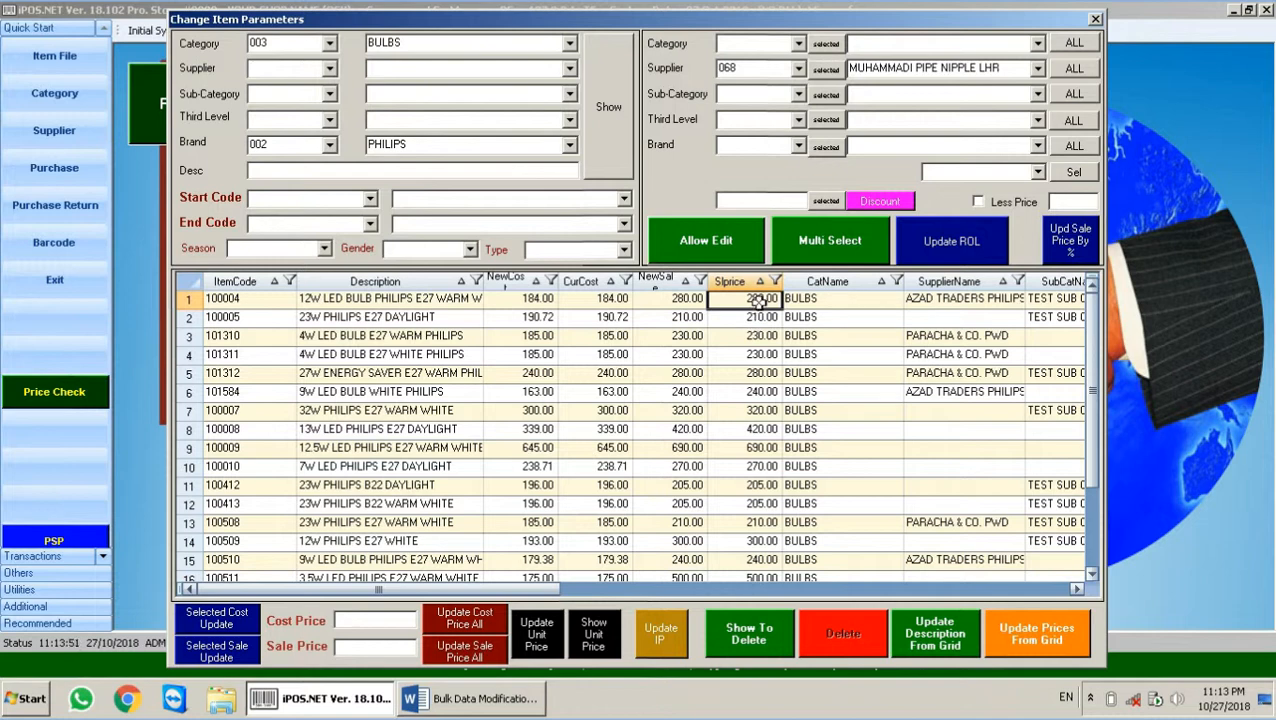
Step: Enter a new sale price of 300 for Philips items 100004 and 100005 in the grid
click(701, 301)
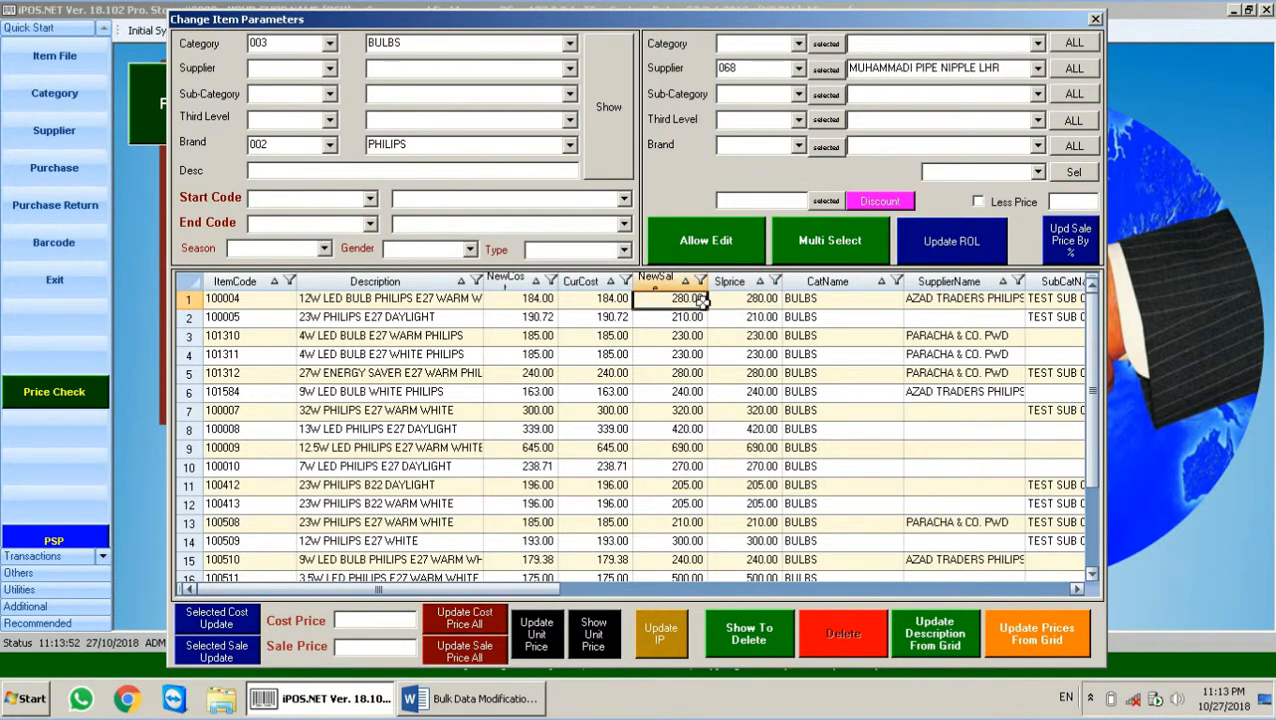
click(703, 302)
key(BackSpace)
key(BackSpace)
key(BackSpace)
key(BackSpace)
key(BackSpace)
key(BackSpace)
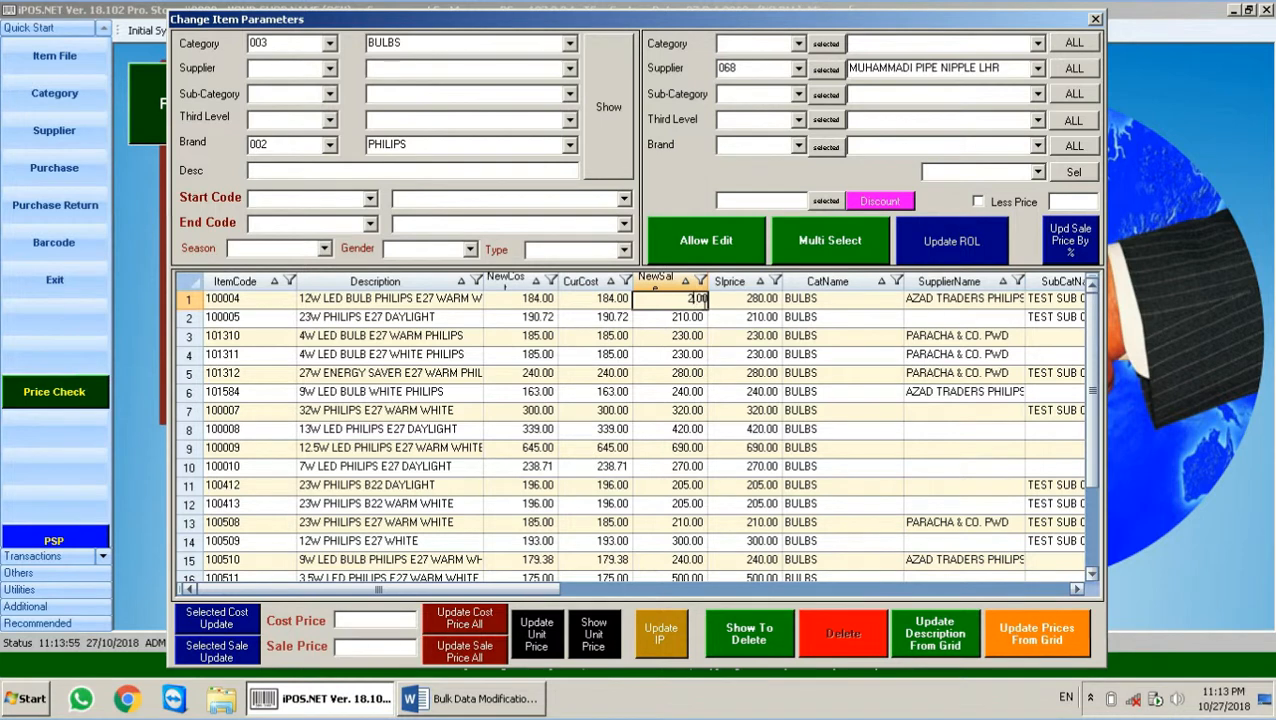
text(300)
key(Return)
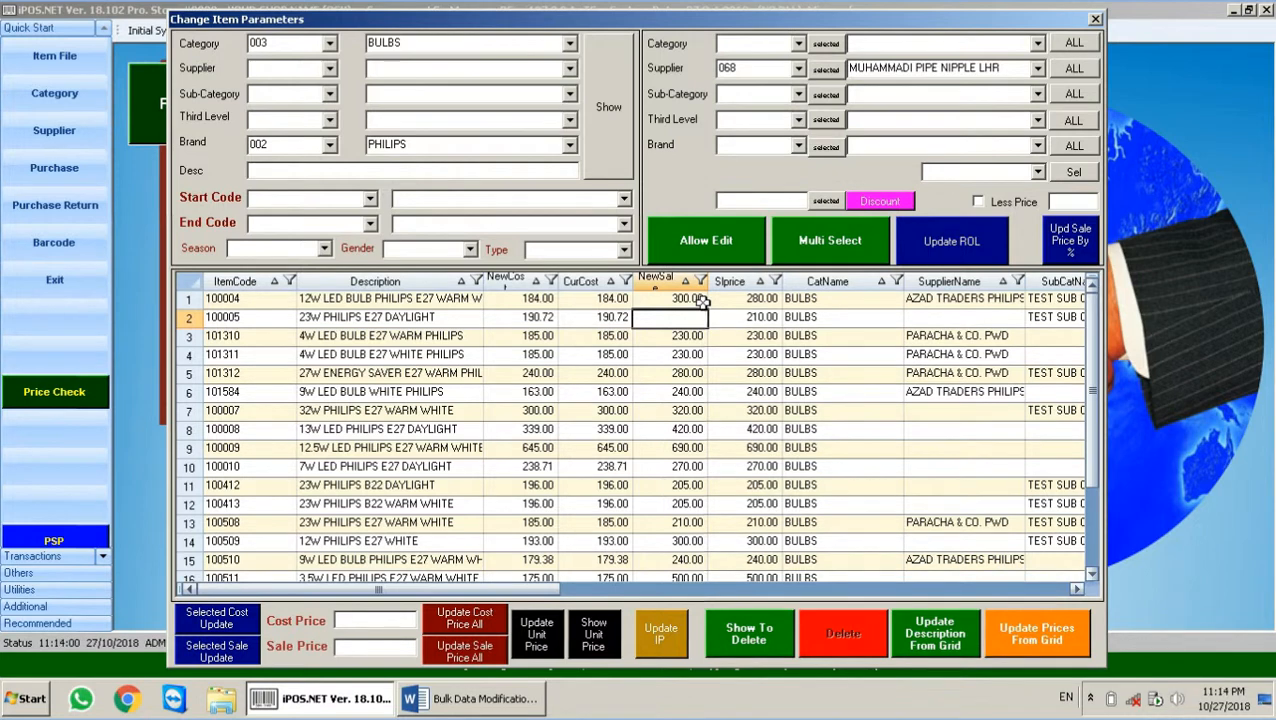
text(300)
Step: Apply the grid prices, then bring the Word Bulk Data Modification notes to the front
click(1045, 638)
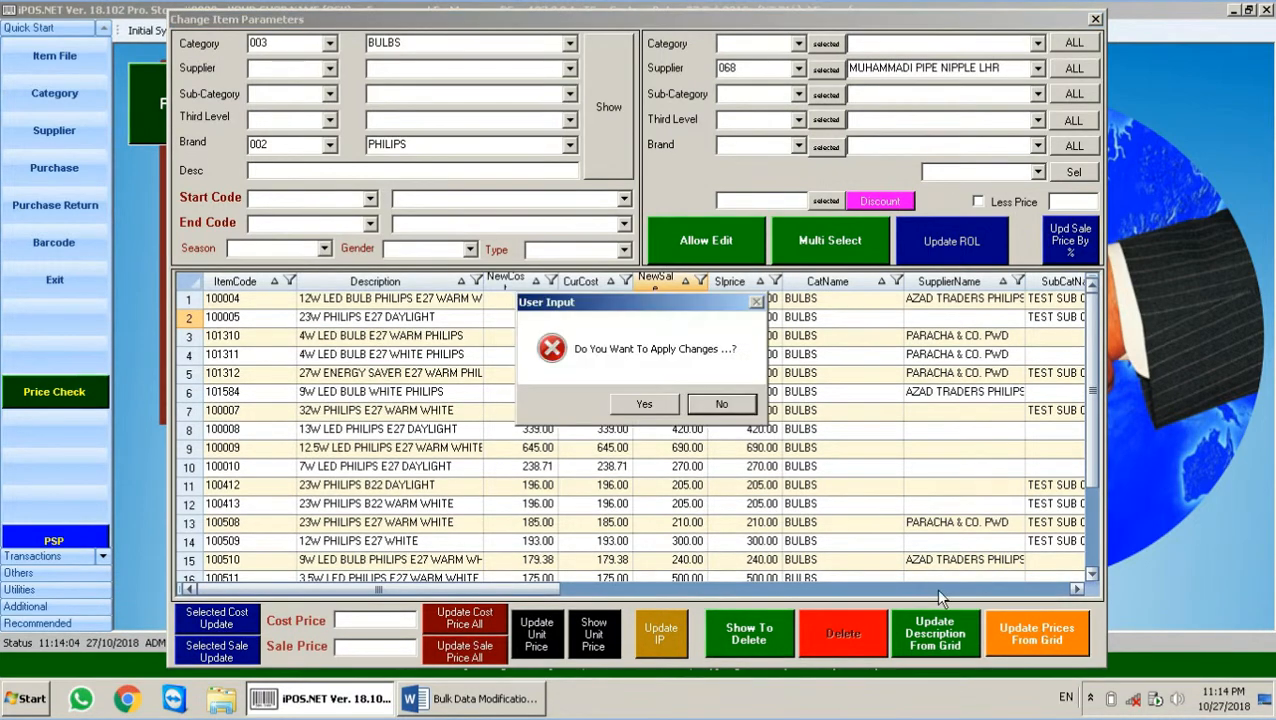
click(660, 410)
click(731, 404)
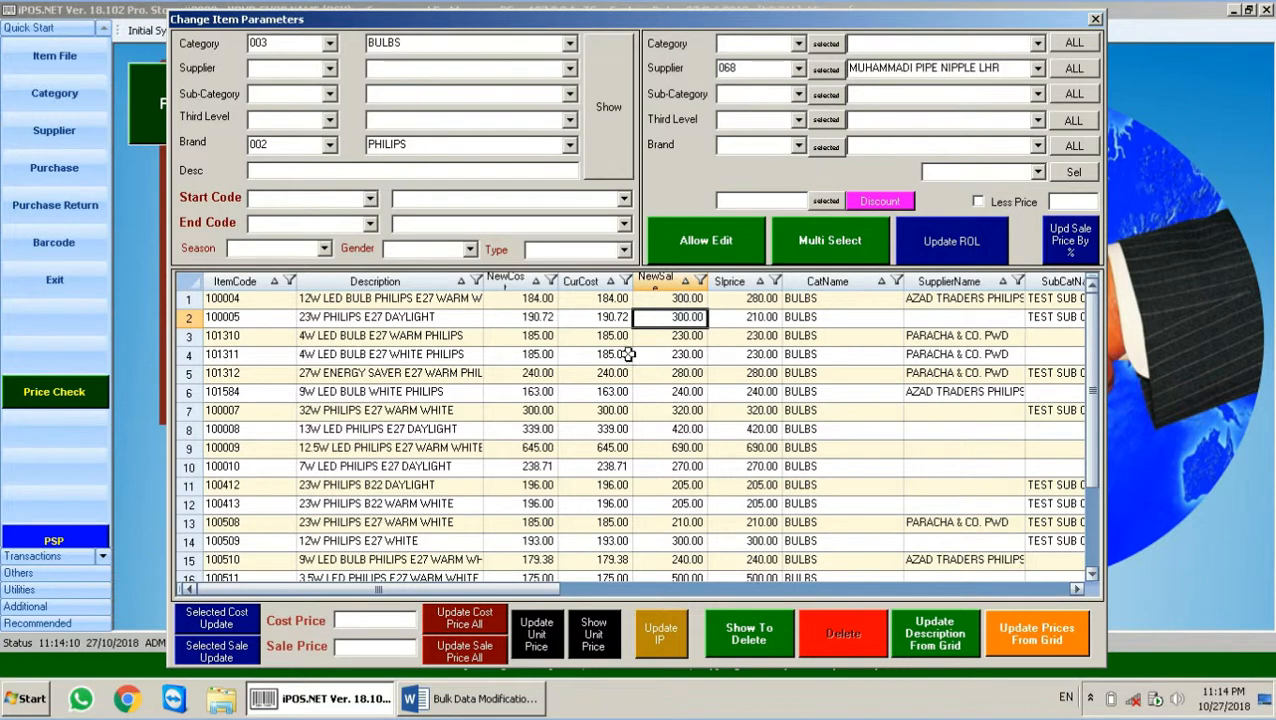
click(522, 302)
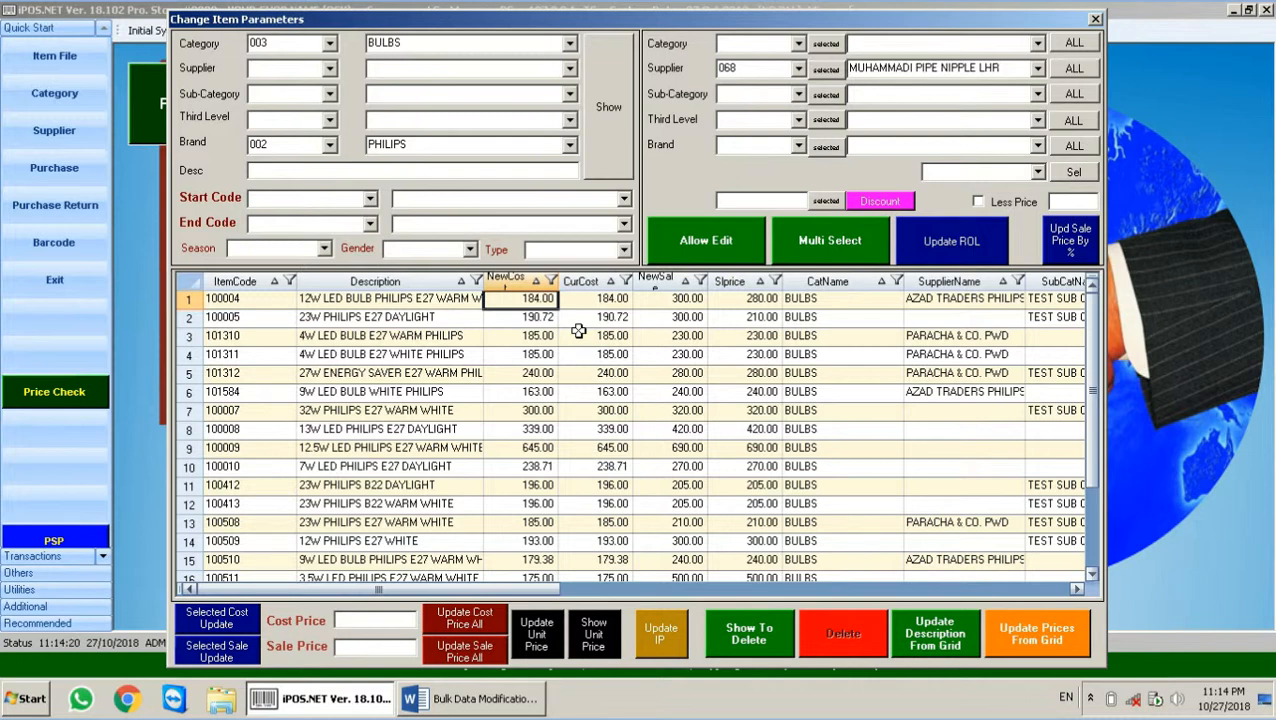
click(498, 699)
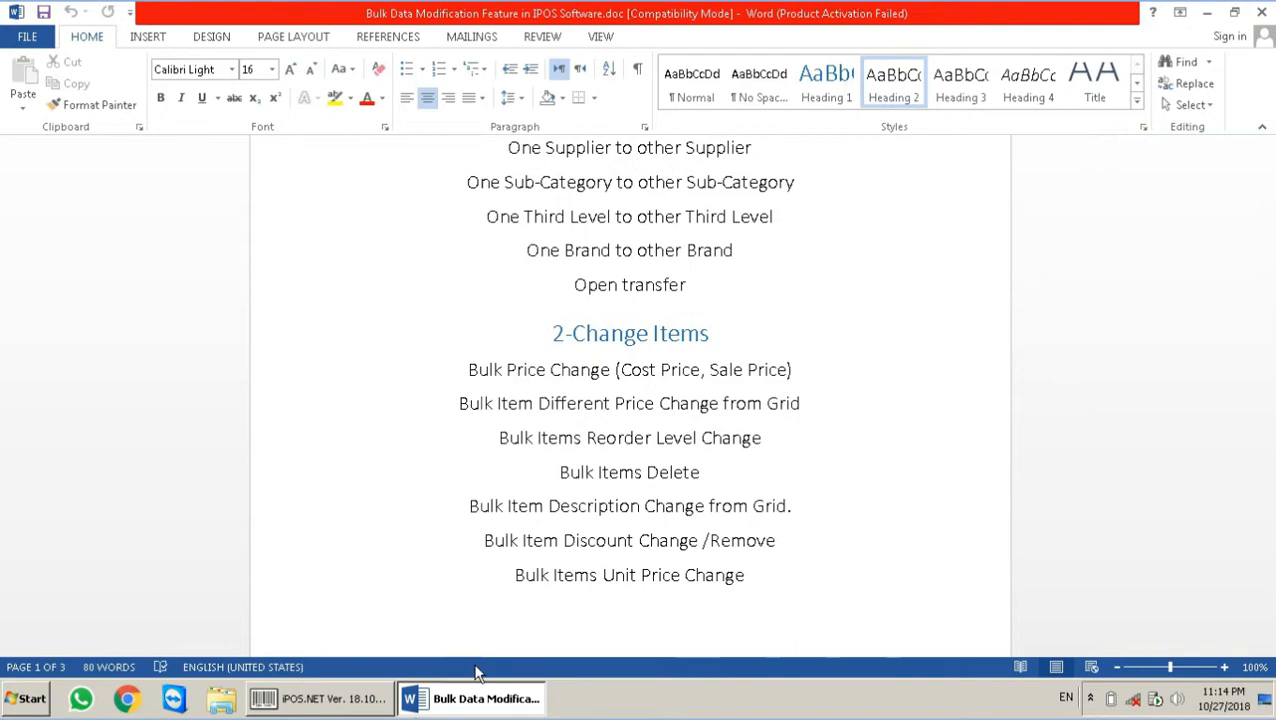
Step: Return from Word to iPOS.NET's Change Item Parameters window listing the PHILIPS bulbs' reorder levels
click(360, 705)
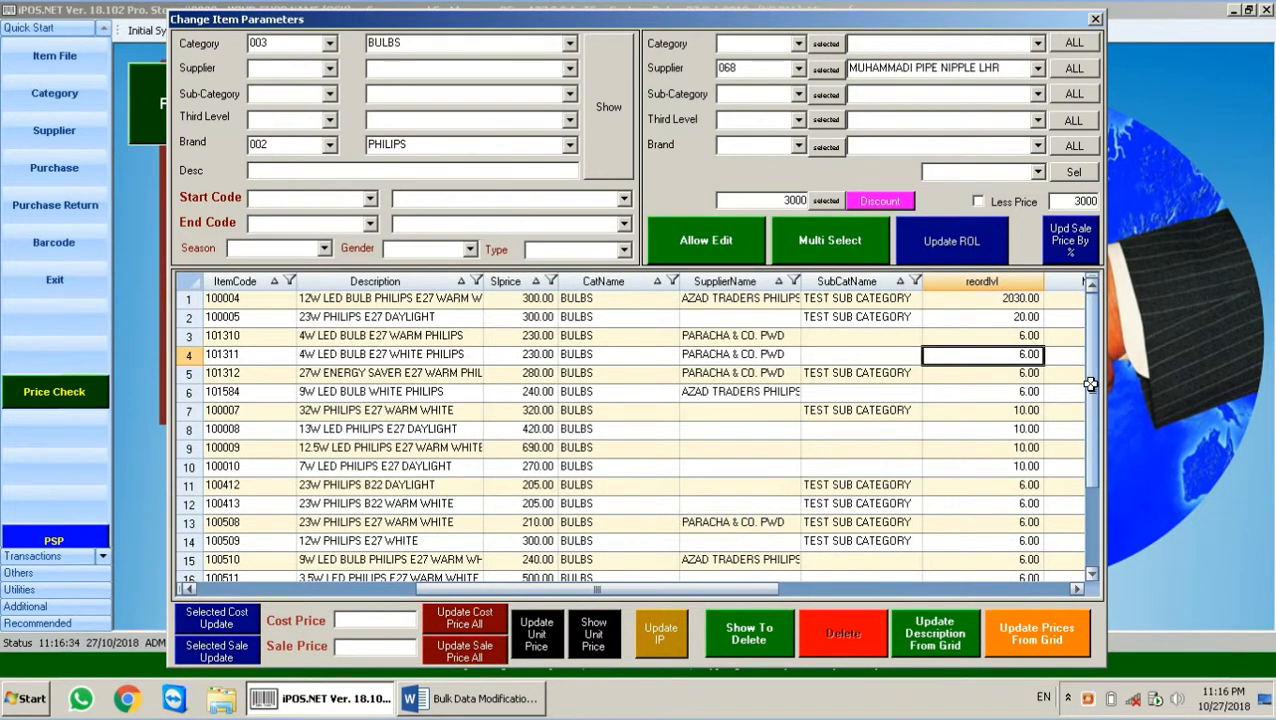
Step: Set reorder levels 30, 10 and 9 from item 100005 down to 101311, and apply Update ROL
click(1010, 320)
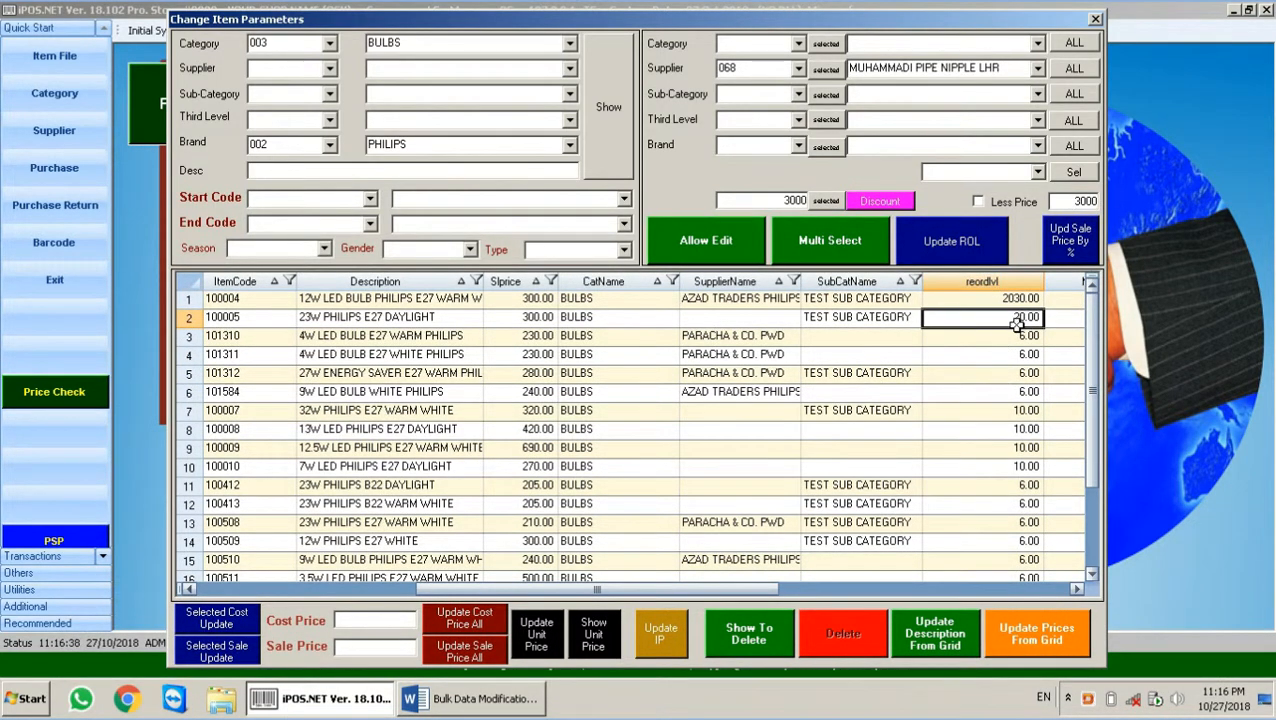
text(30)
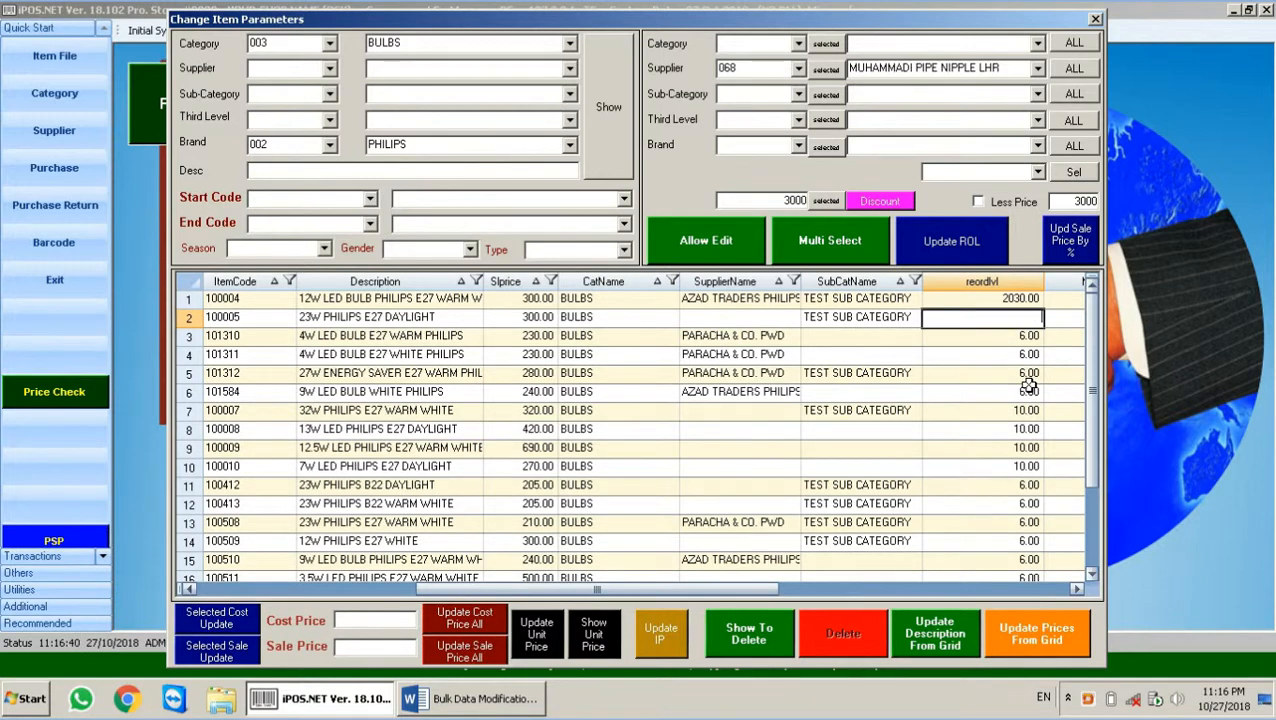
key(Return)
key(Down)
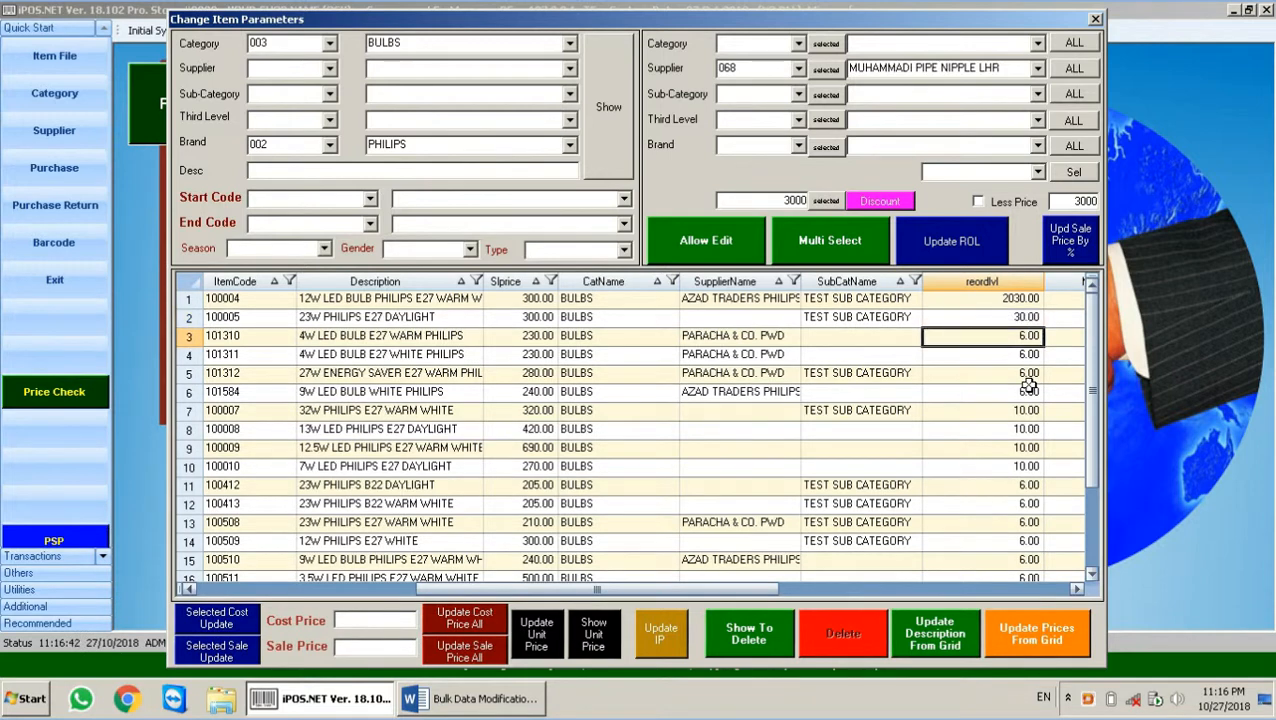
text(10)
key(Return)
key(Down)
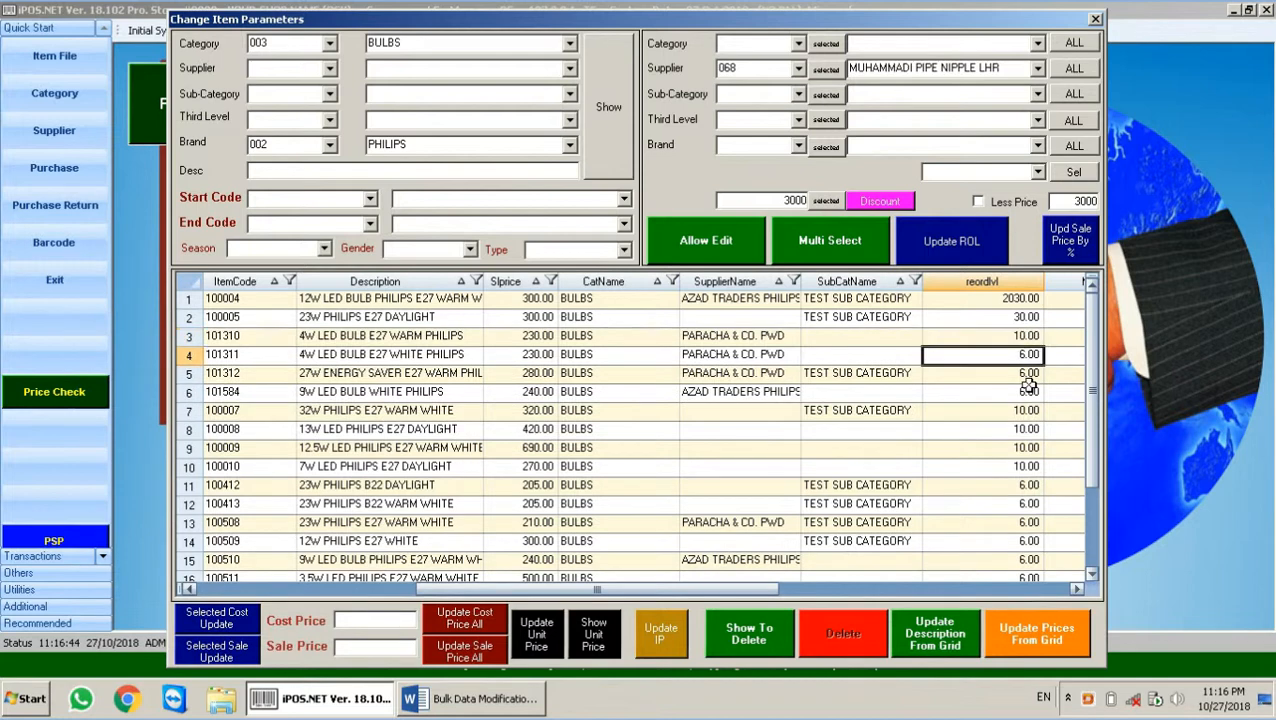
text(9)
click(980, 377)
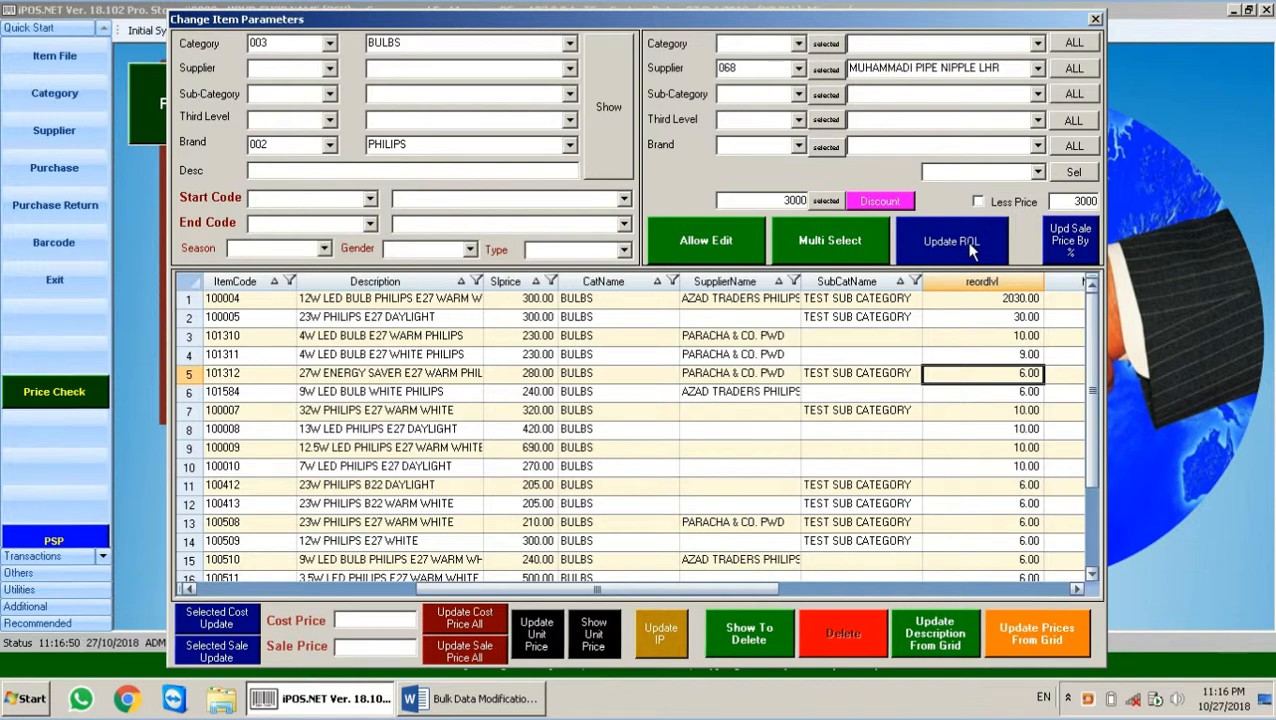
click(970, 247)
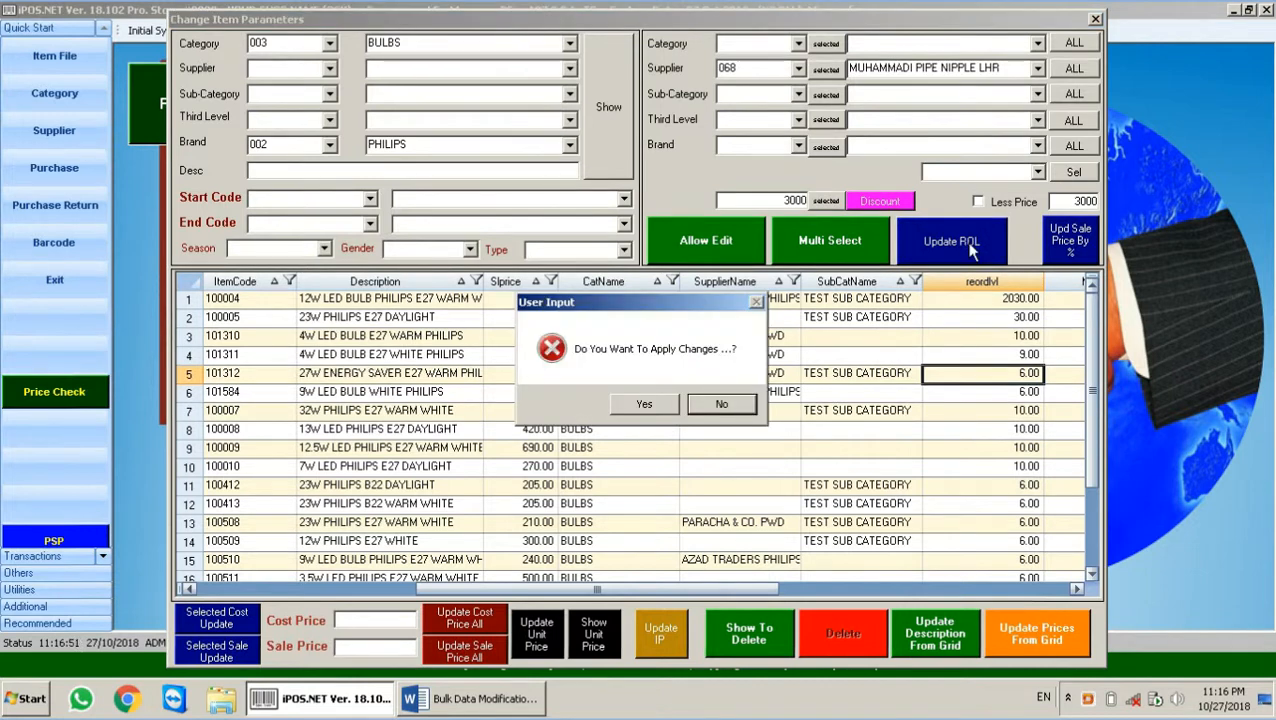
click(648, 404)
click(767, 408)
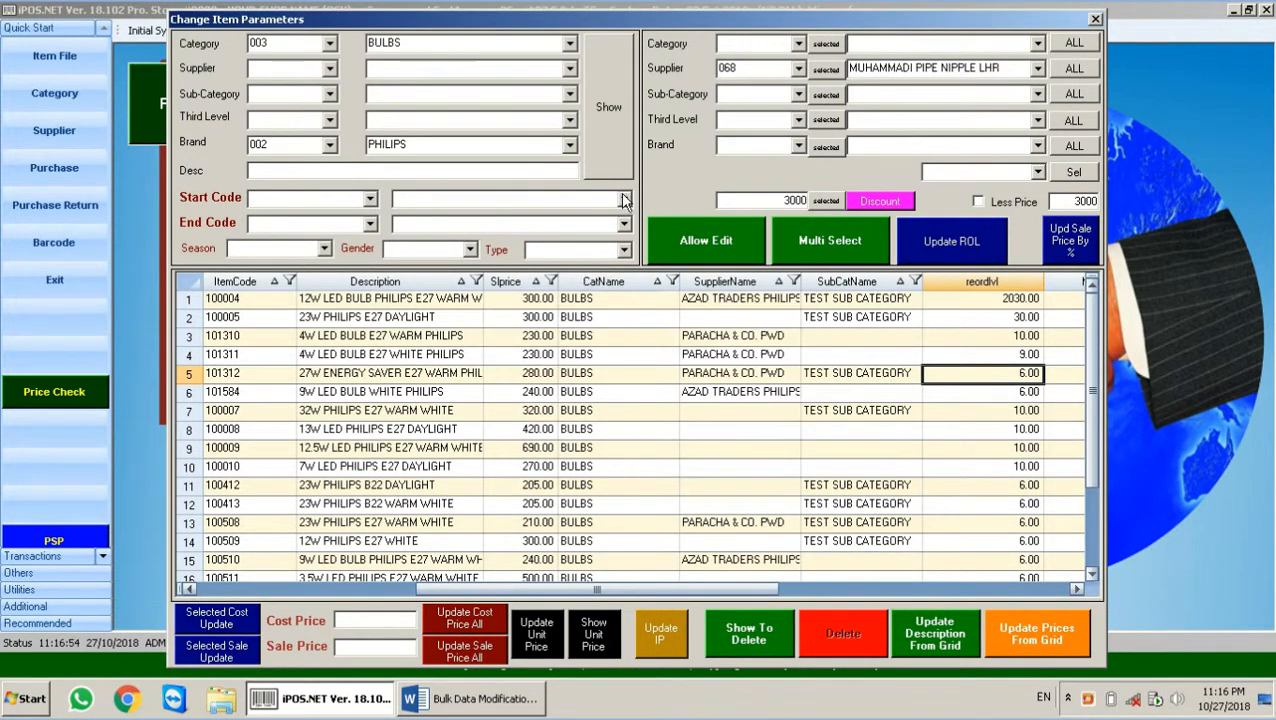
Step: Reload the item list and give item 100004 a maximum level of 60, applying the update
click(608, 131)
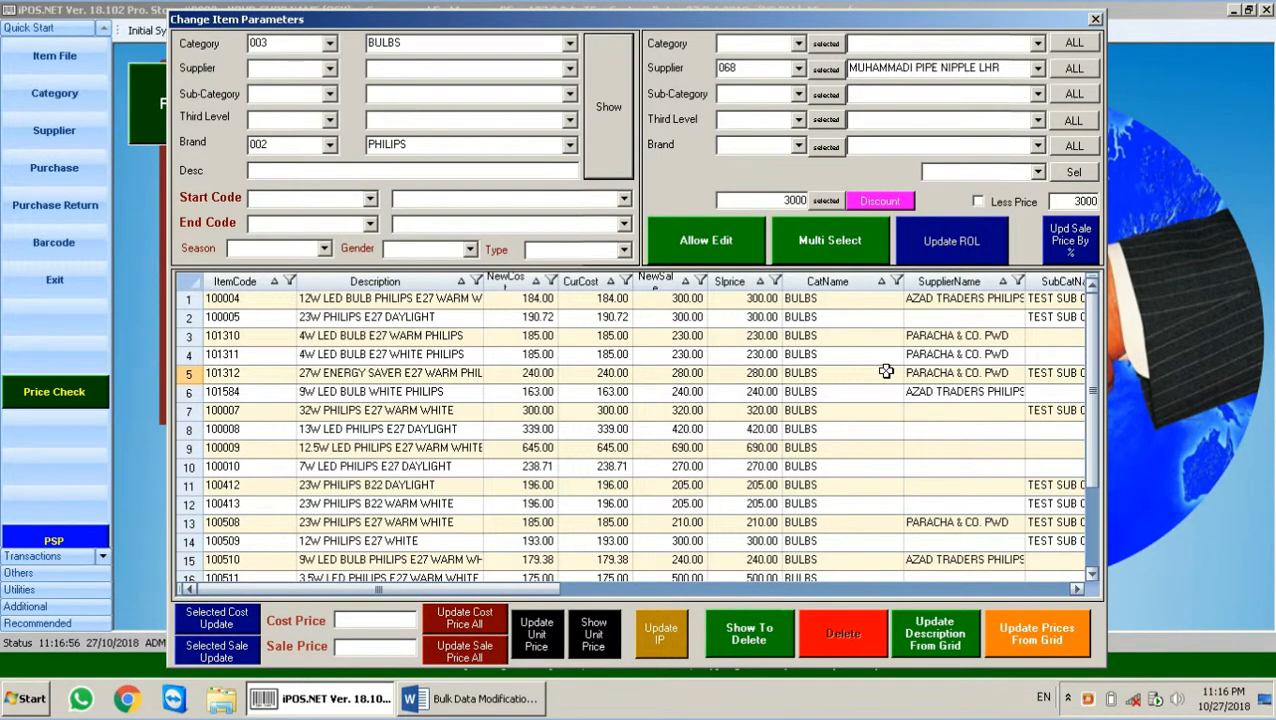
click(886, 372)
key(Right)
key(Right)
key(Right)
key(Right)
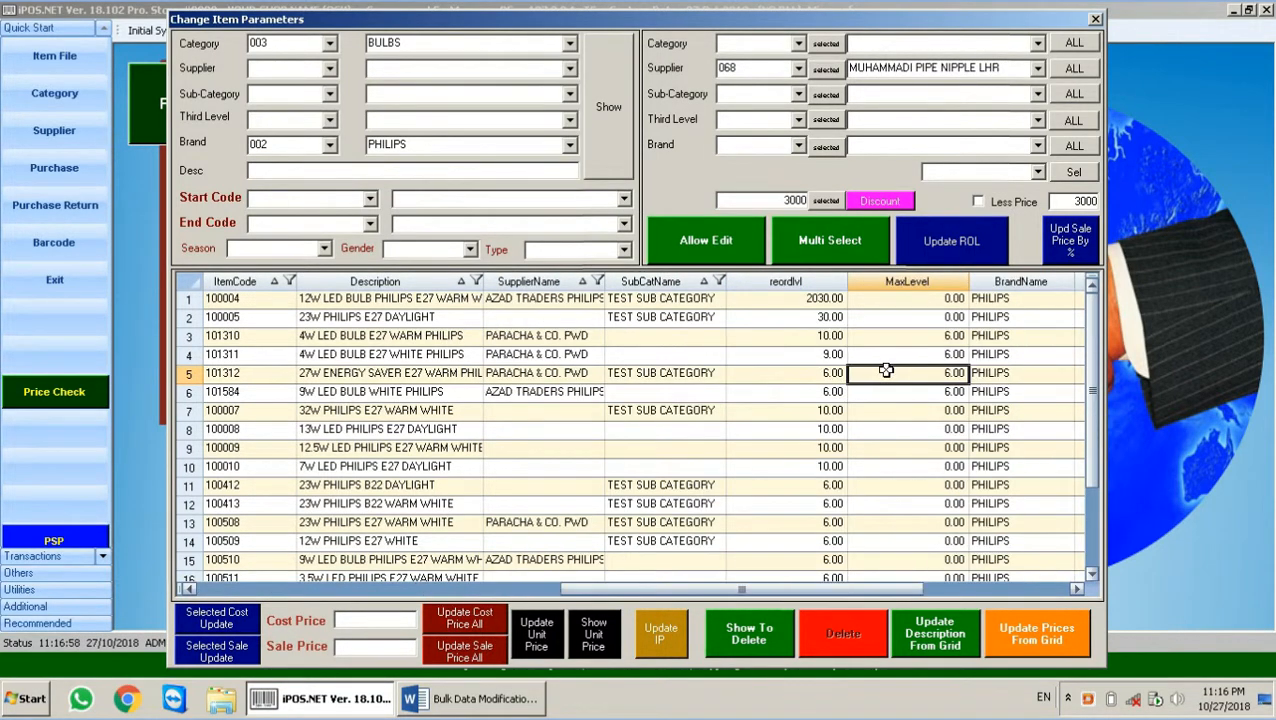
key(Up)
key(Up)
key(Up)
key(Left)
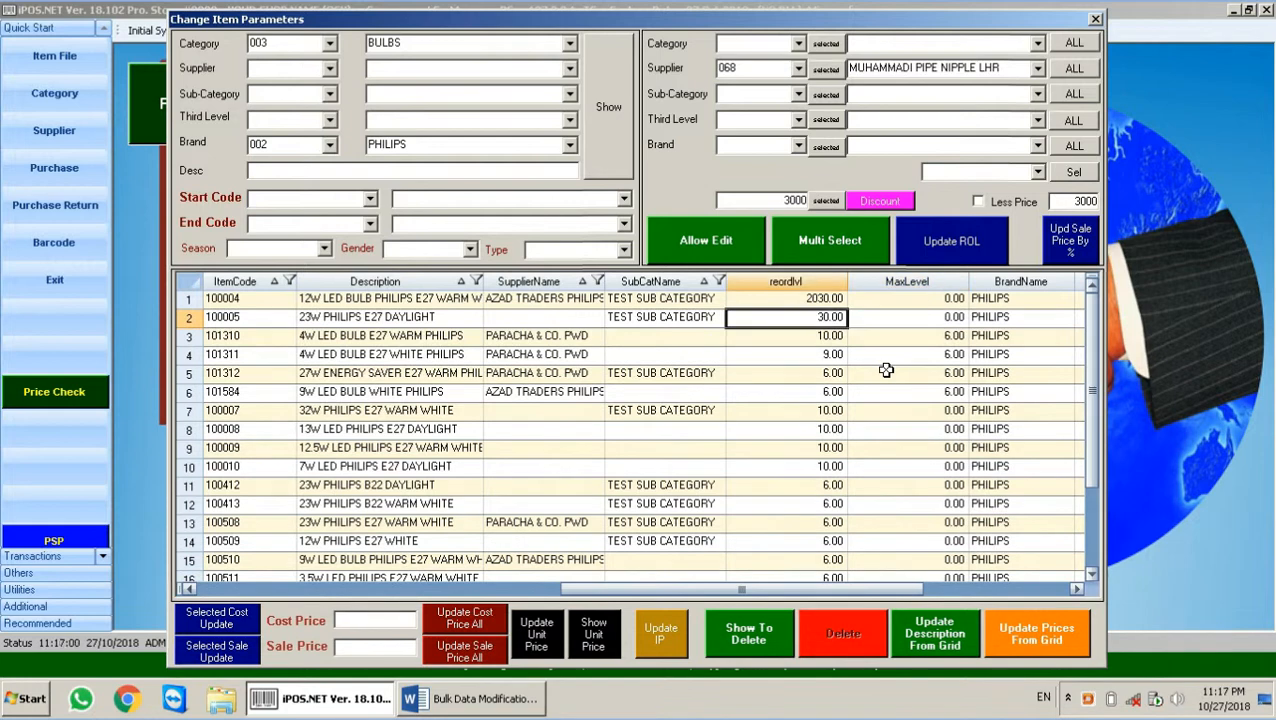
key(Up)
key(Right)
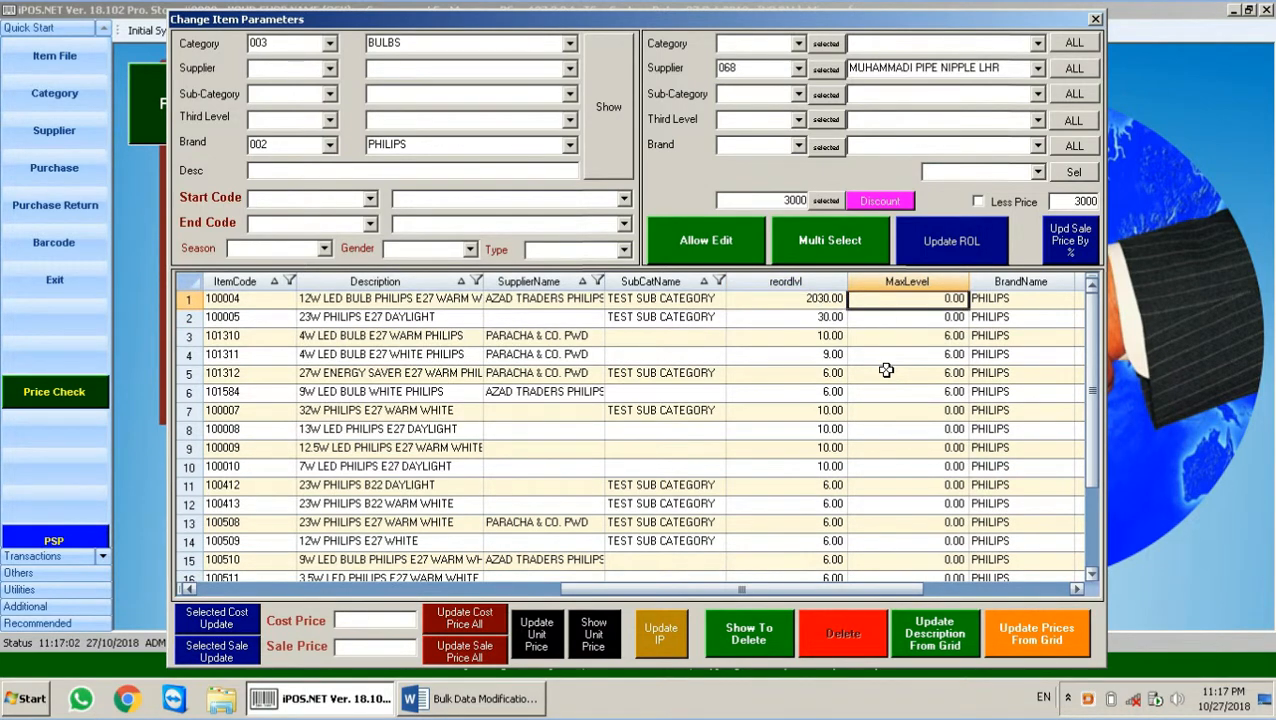
text(60)
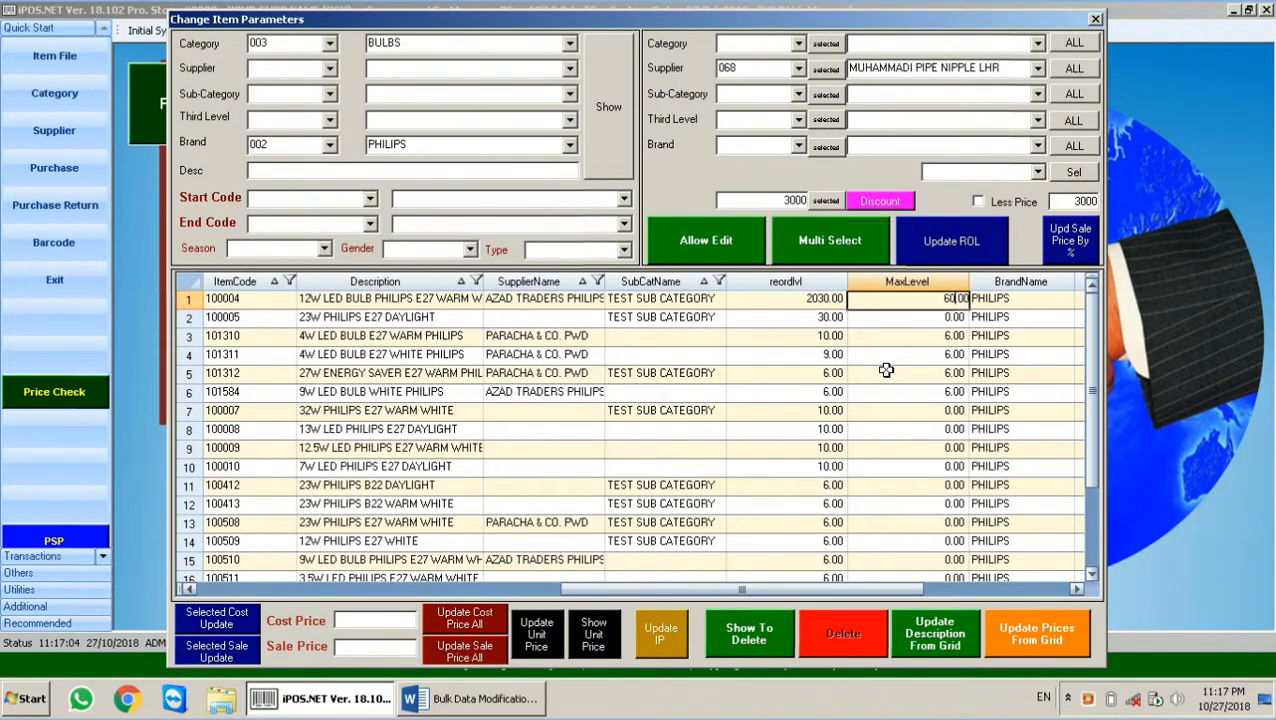
click(957, 241)
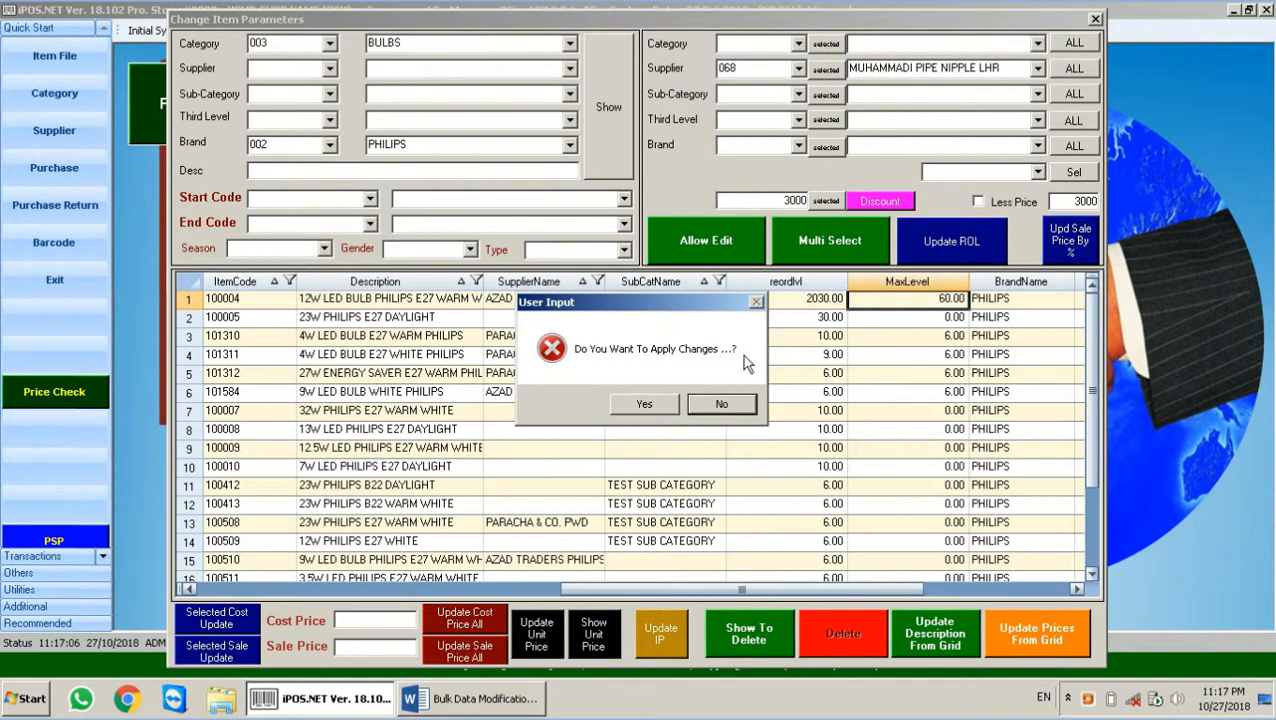
click(657, 396)
click(781, 410)
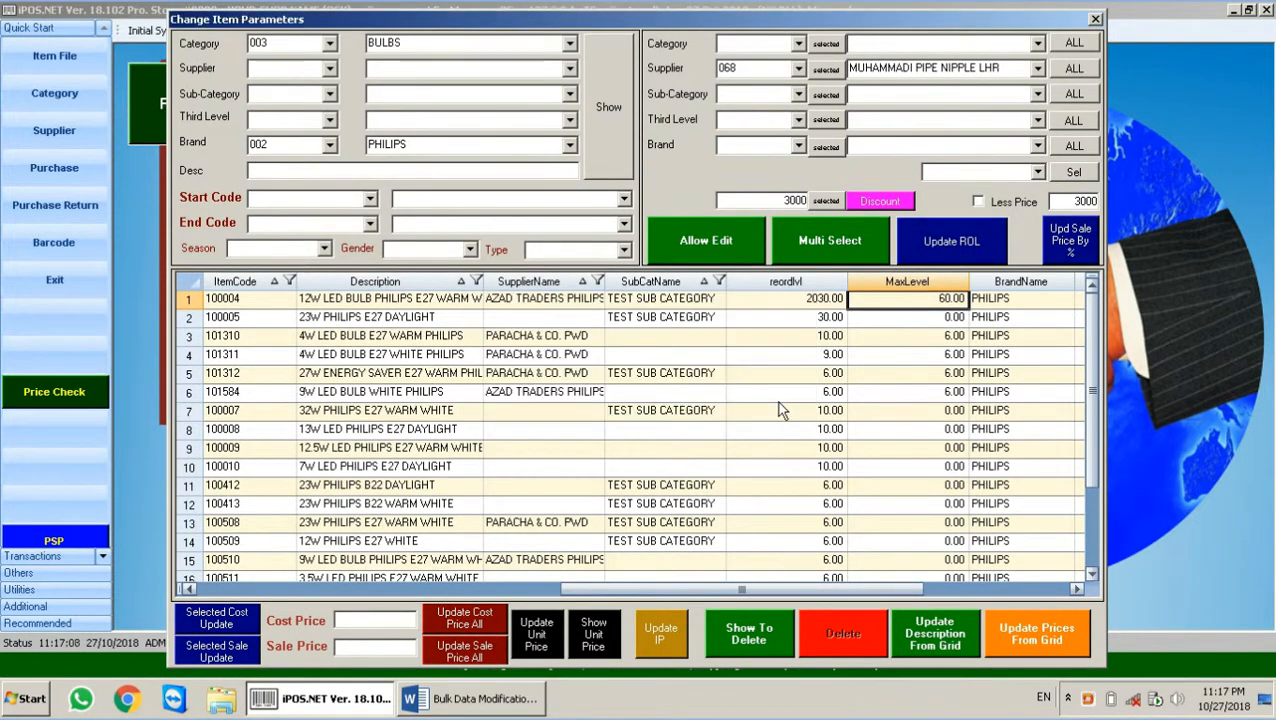
Step: Replace the 3000 bulk value with a discount amount of 10 for the Philips bulbs
click(809, 300)
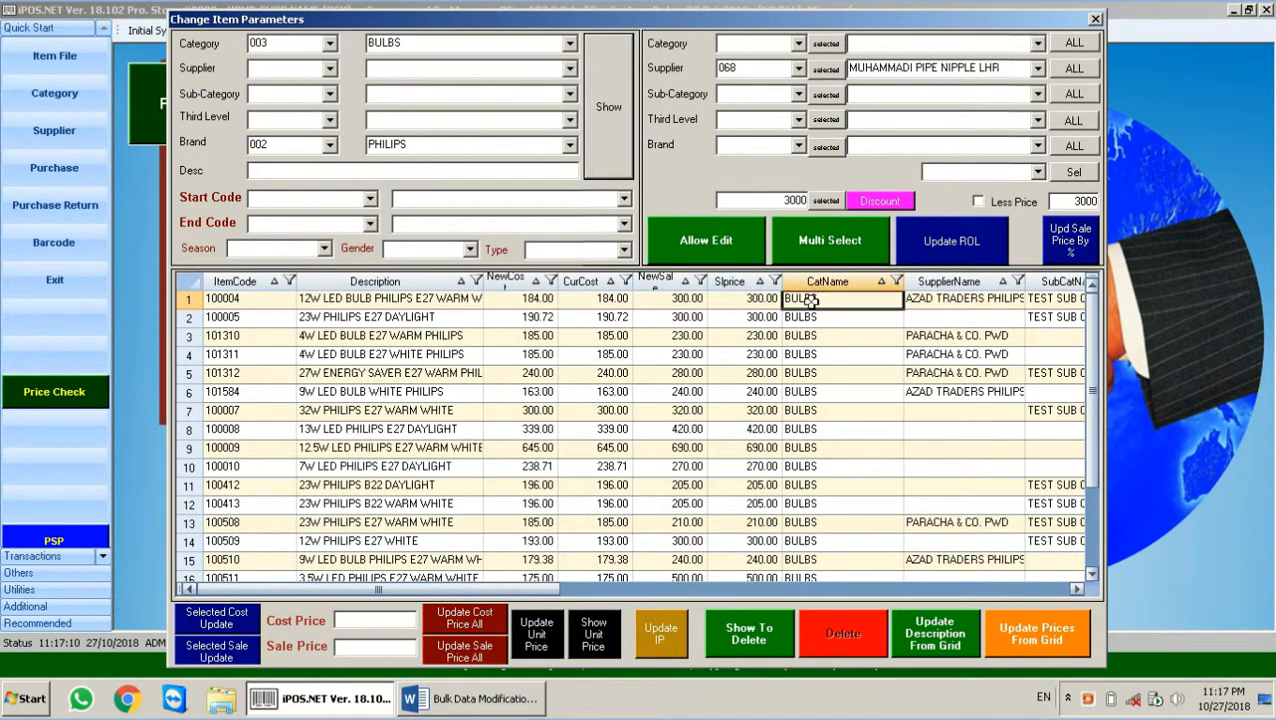
key(Right)
key(Right)
key(Right)
key(Right)
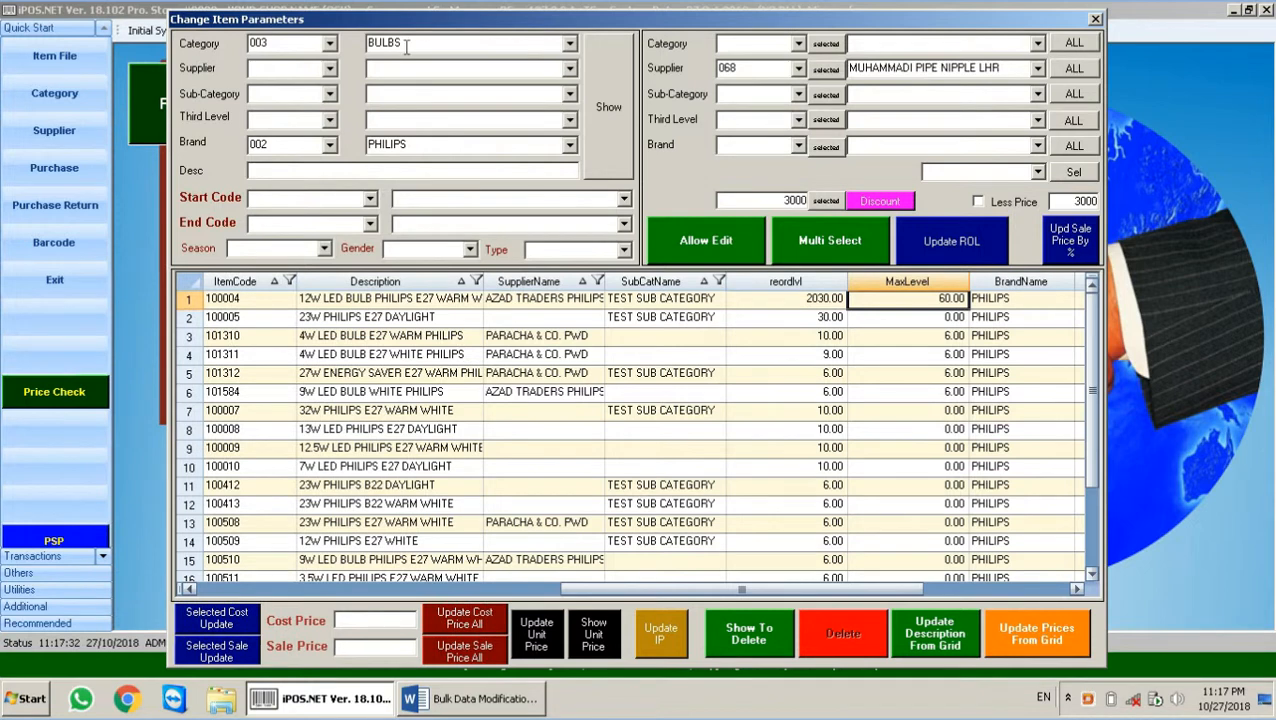
double_click(792, 200)
text(10)
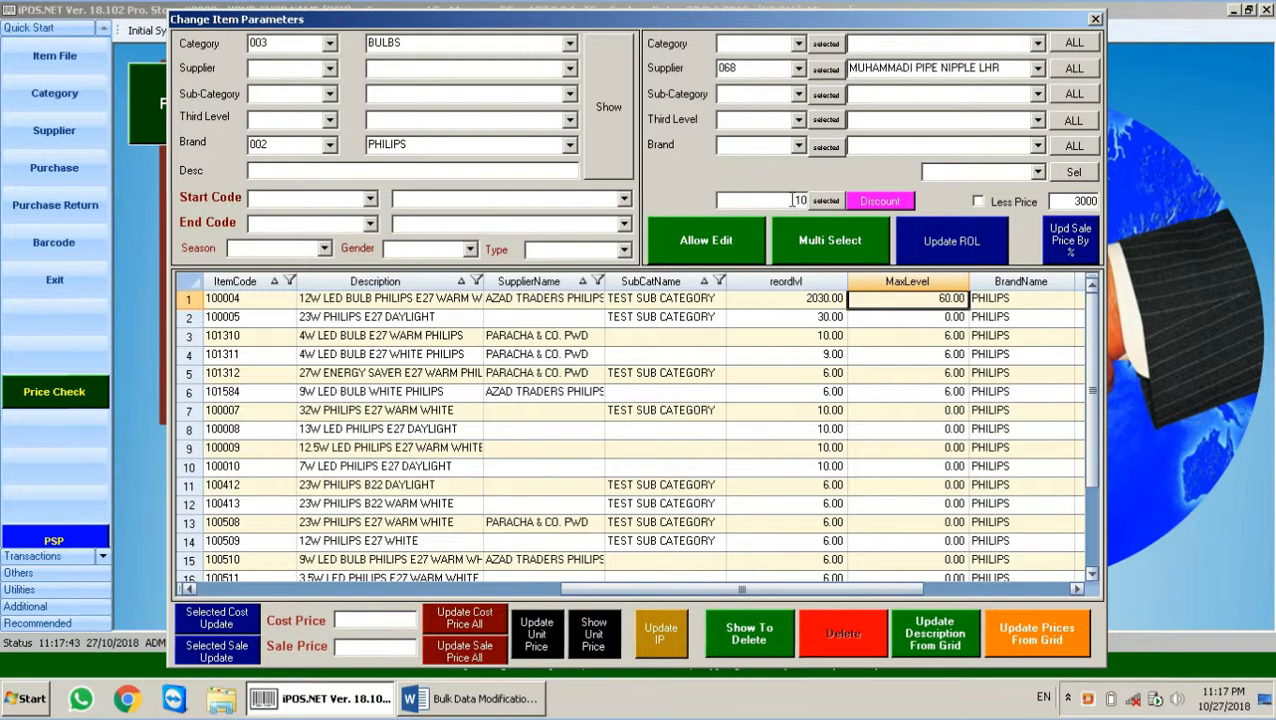
Step: Apply the 10 discount to the filtered Philips bulbs, then move to item 101311 in the grid
click(884, 204)
click(738, 403)
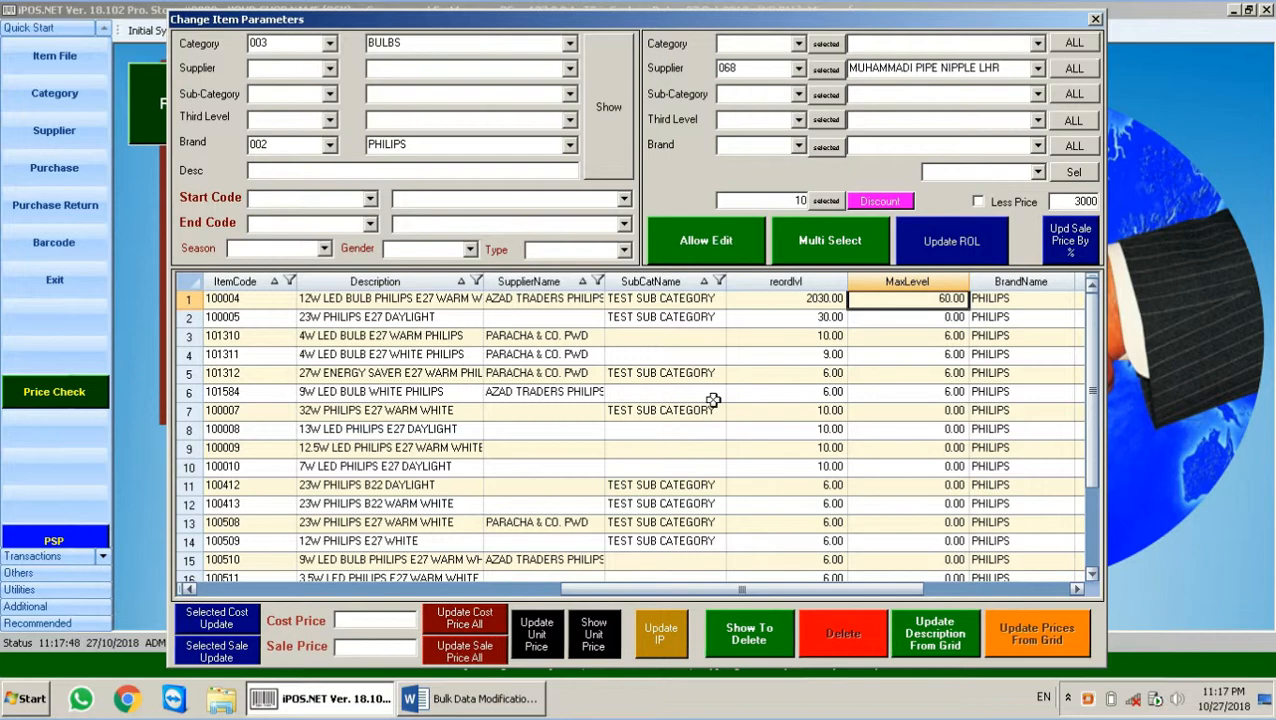
click(710, 396)
key(Right)
key(Right)
key(Right)
key(Right)
key(Right)
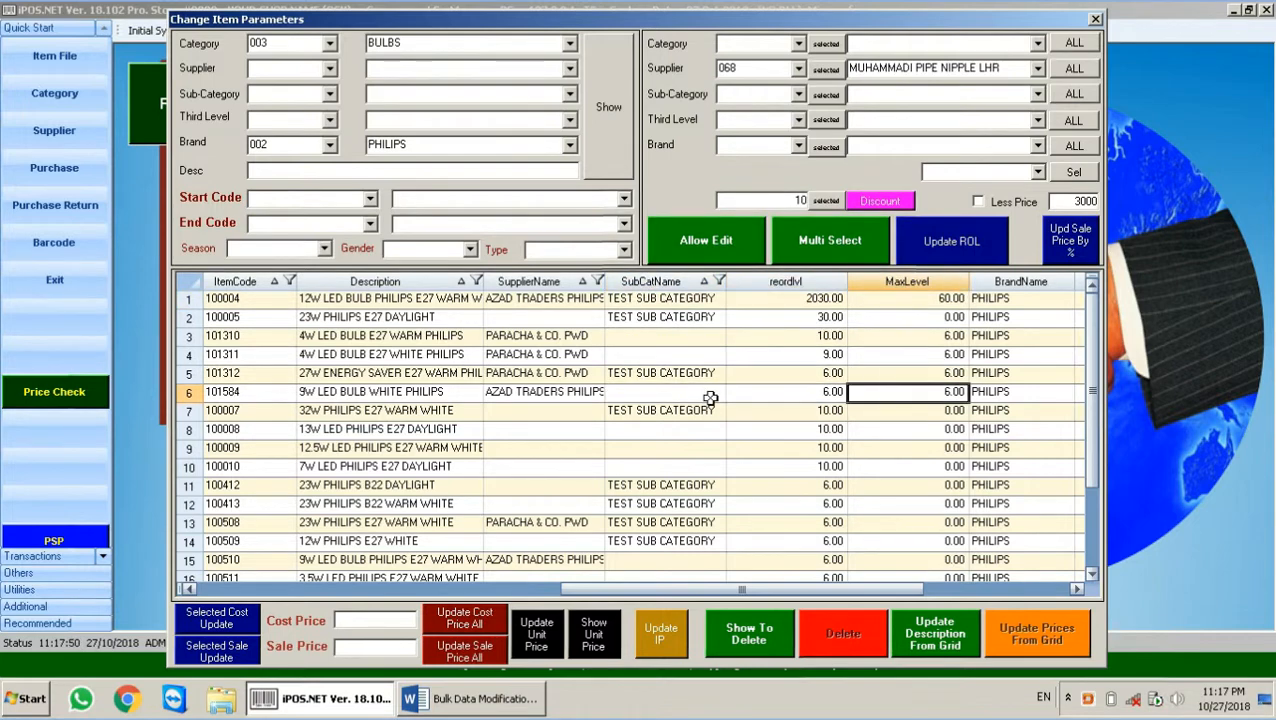
key(Right)
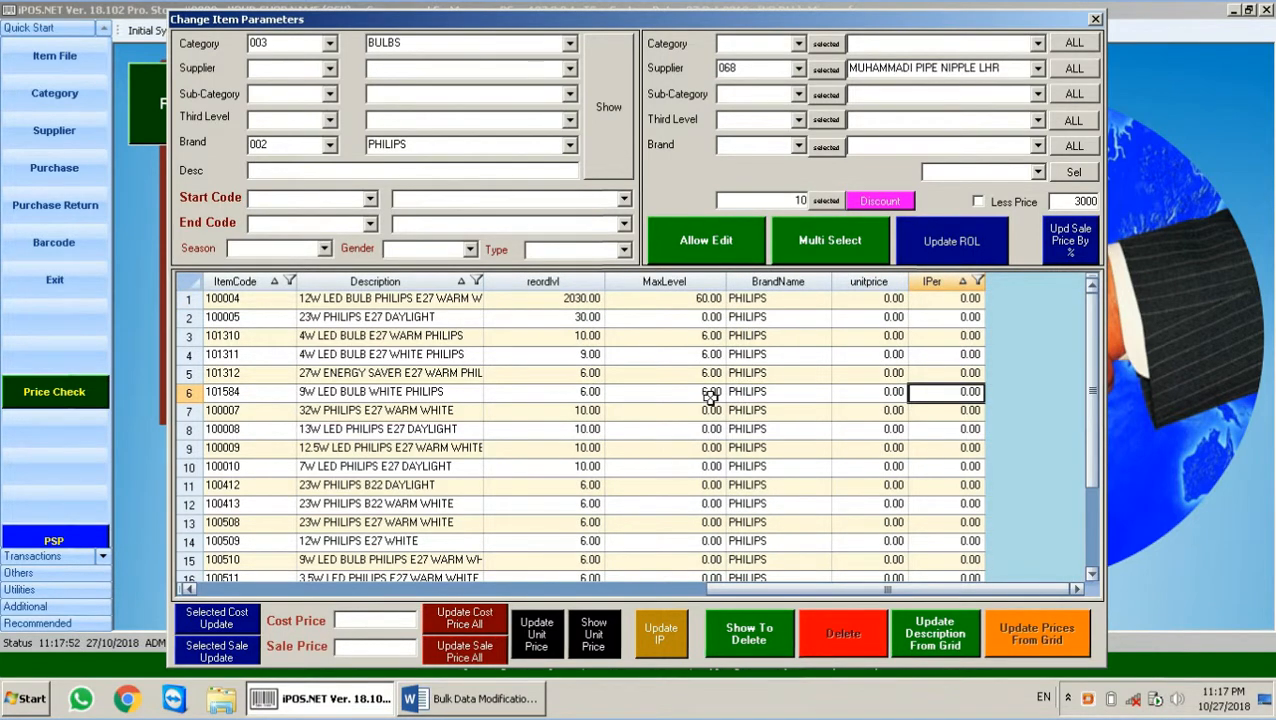
key(Left)
key(Left)
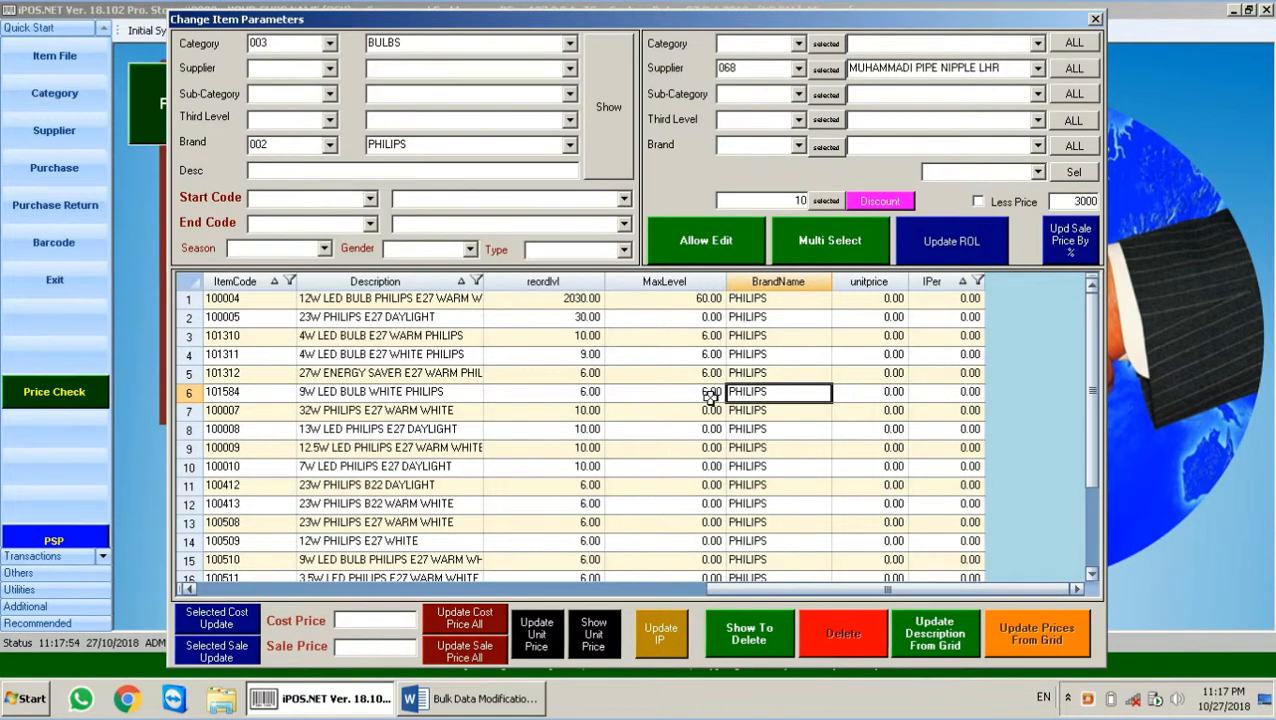
key(Left)
key(Left)
key(Left)
key(Left)
key(Left)
key(Left)
key(Left)
key(Left)
key(Left)
key(Left)
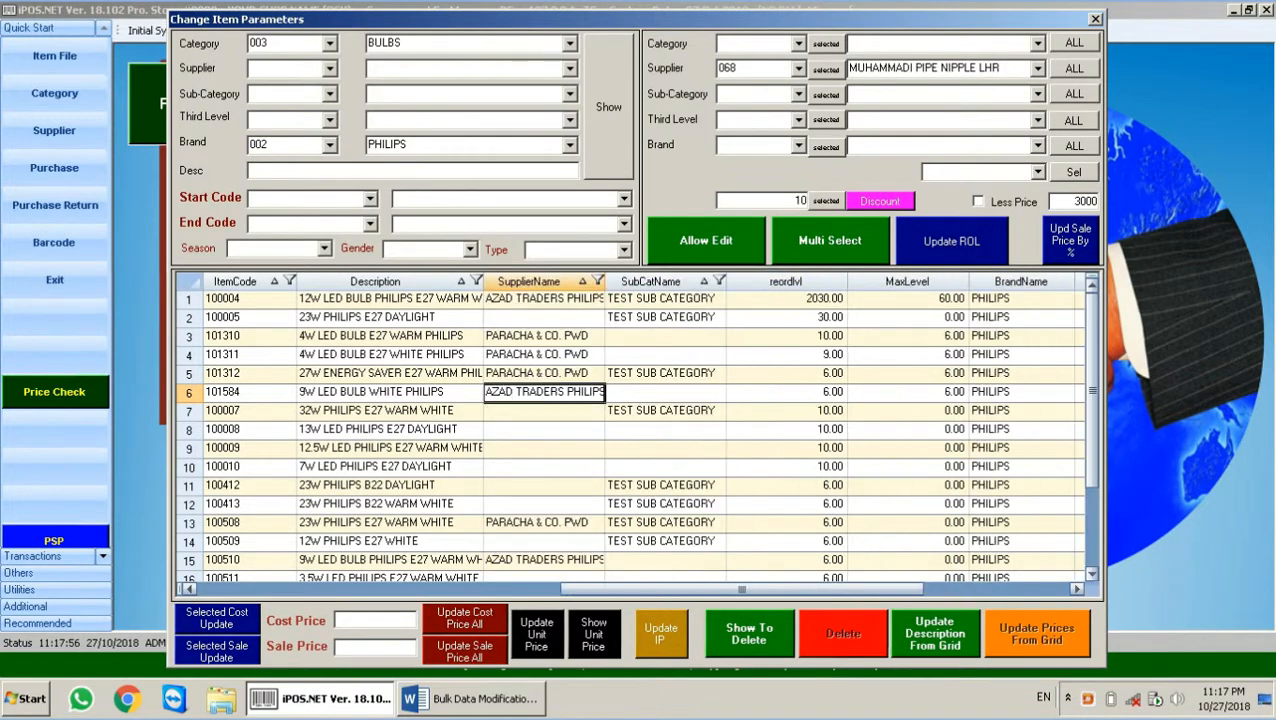
key(Left)
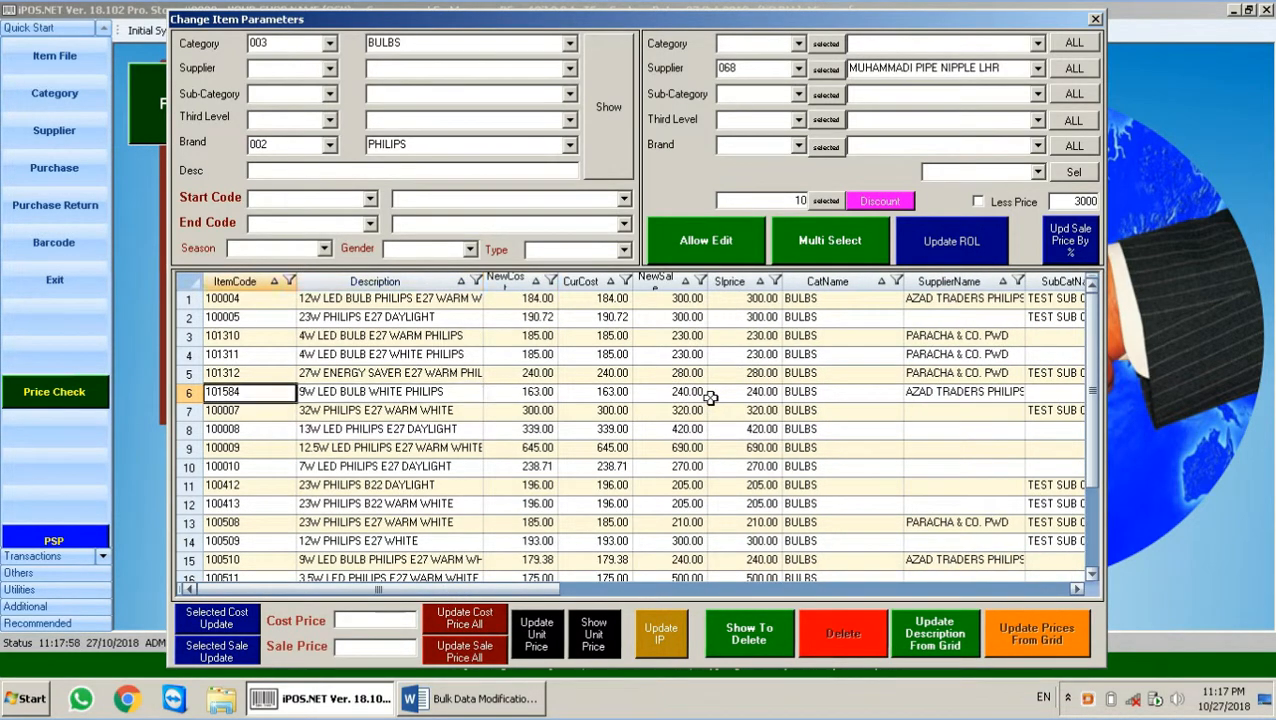
key(Up)
key(Up)
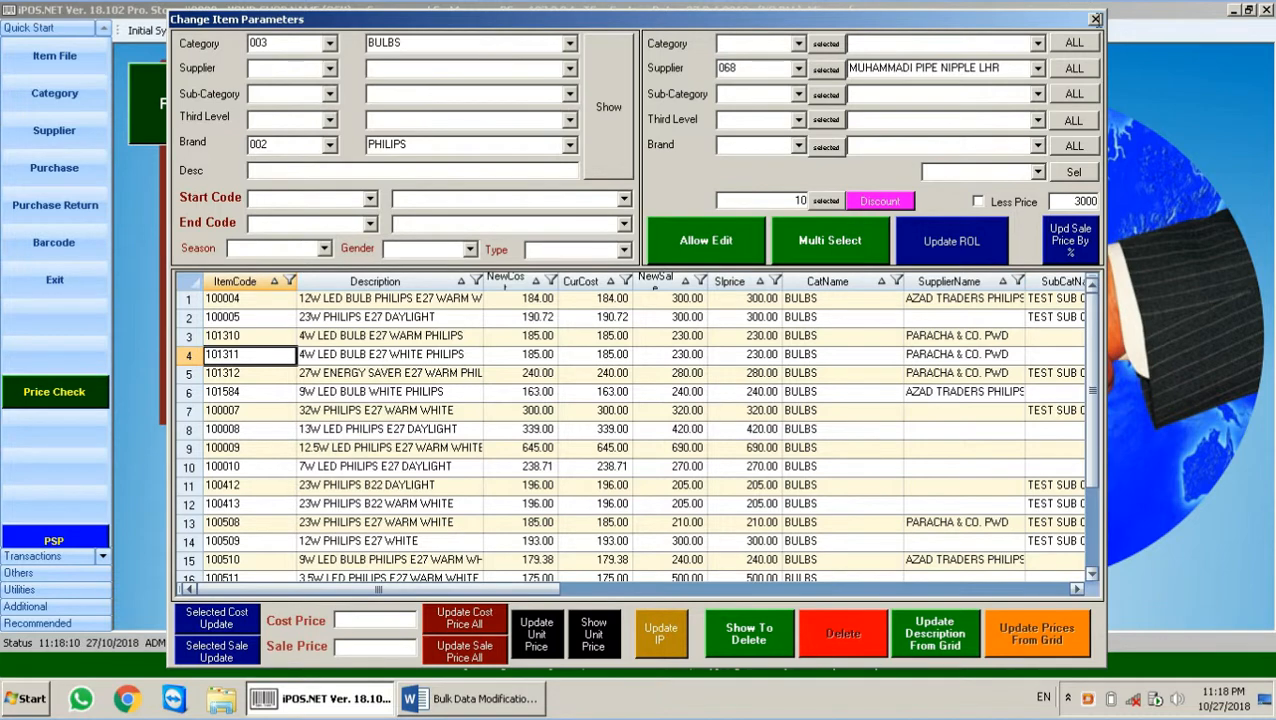
Step: Launch a second iPOS session from the desktop and log in with the administrator account
click(1265, 705)
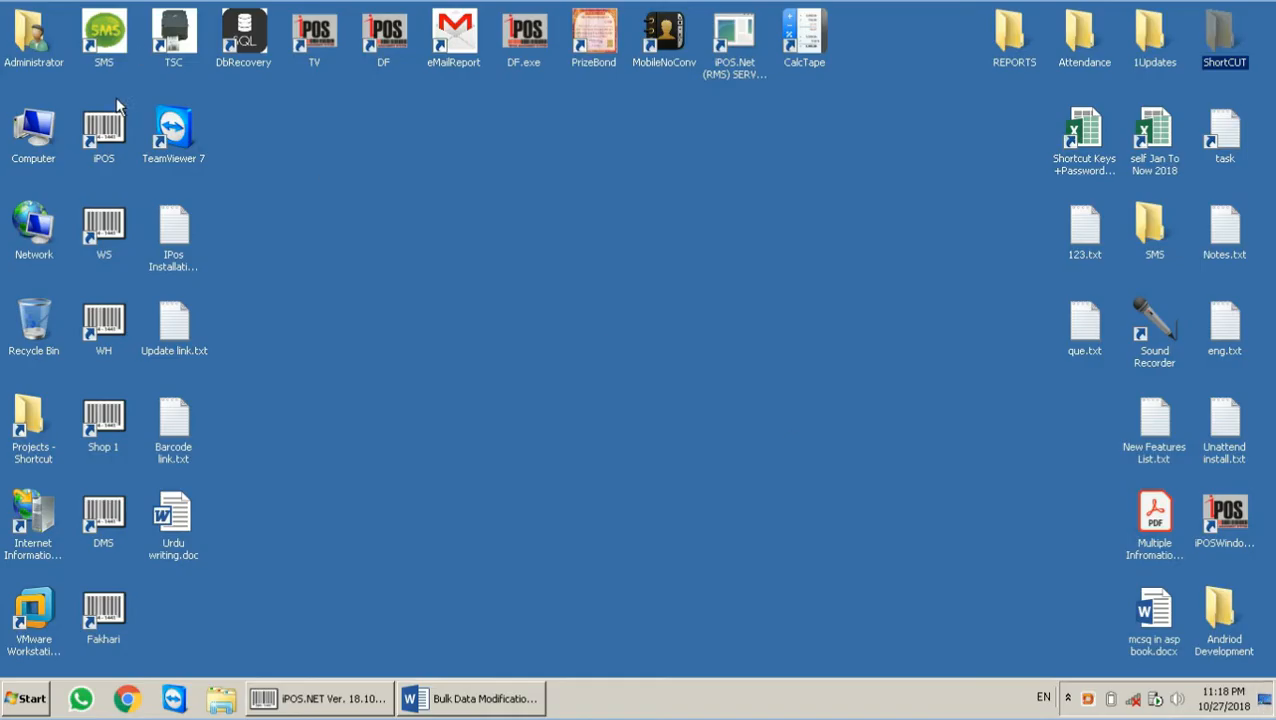
click(114, 112)
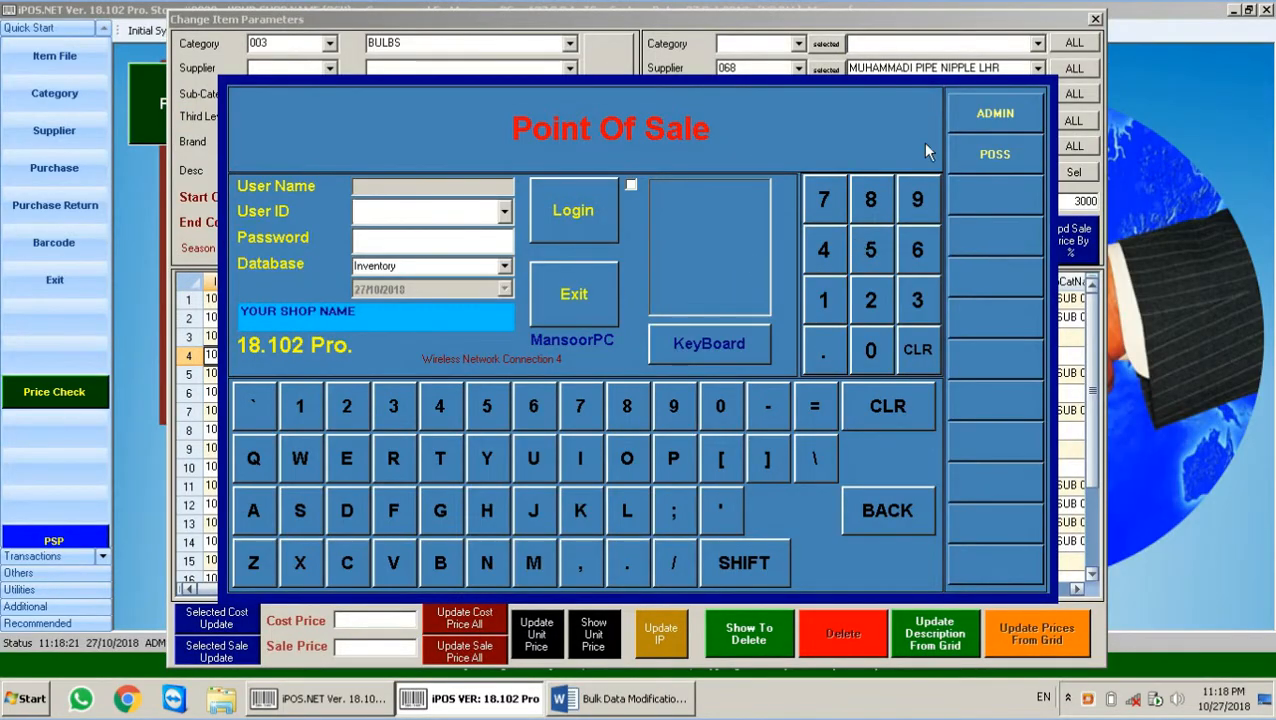
click(995, 113)
text(*****)
key(Tab)
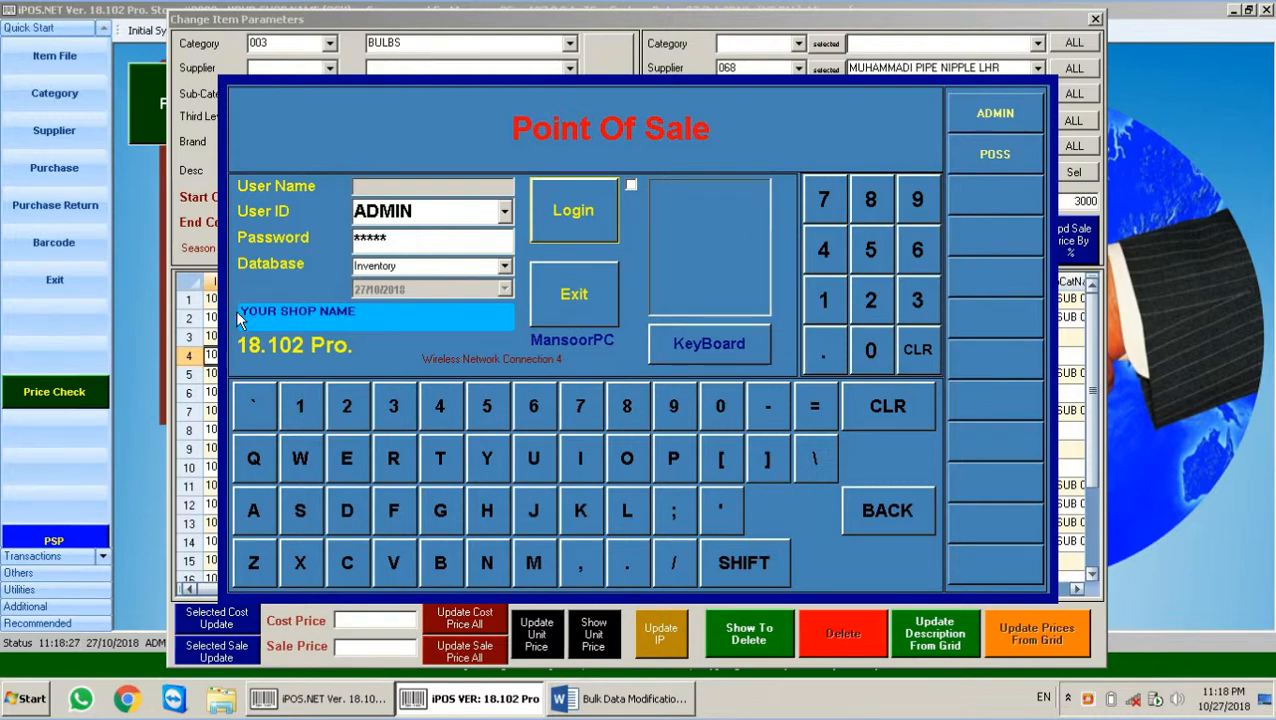
key(Return)
key(Escape)
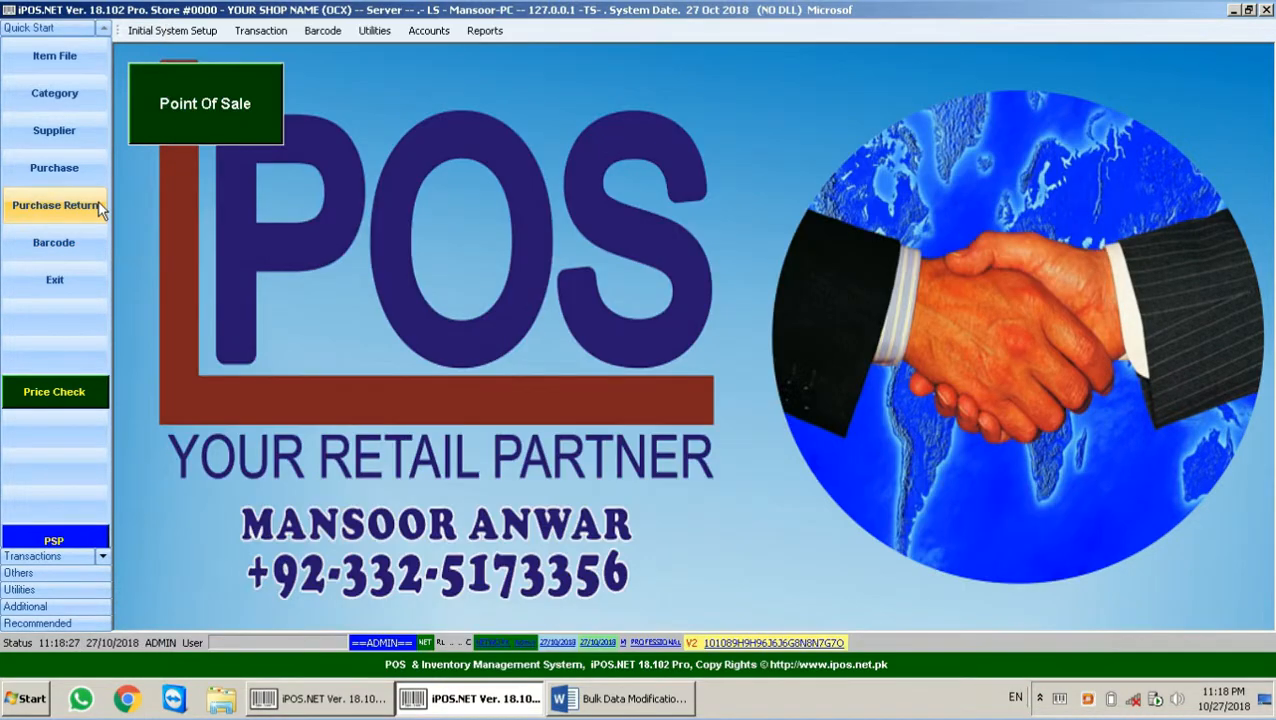
Step: Look up item 101311 in Item File to confirm its 10 discount, then close Item File
click(74, 49)
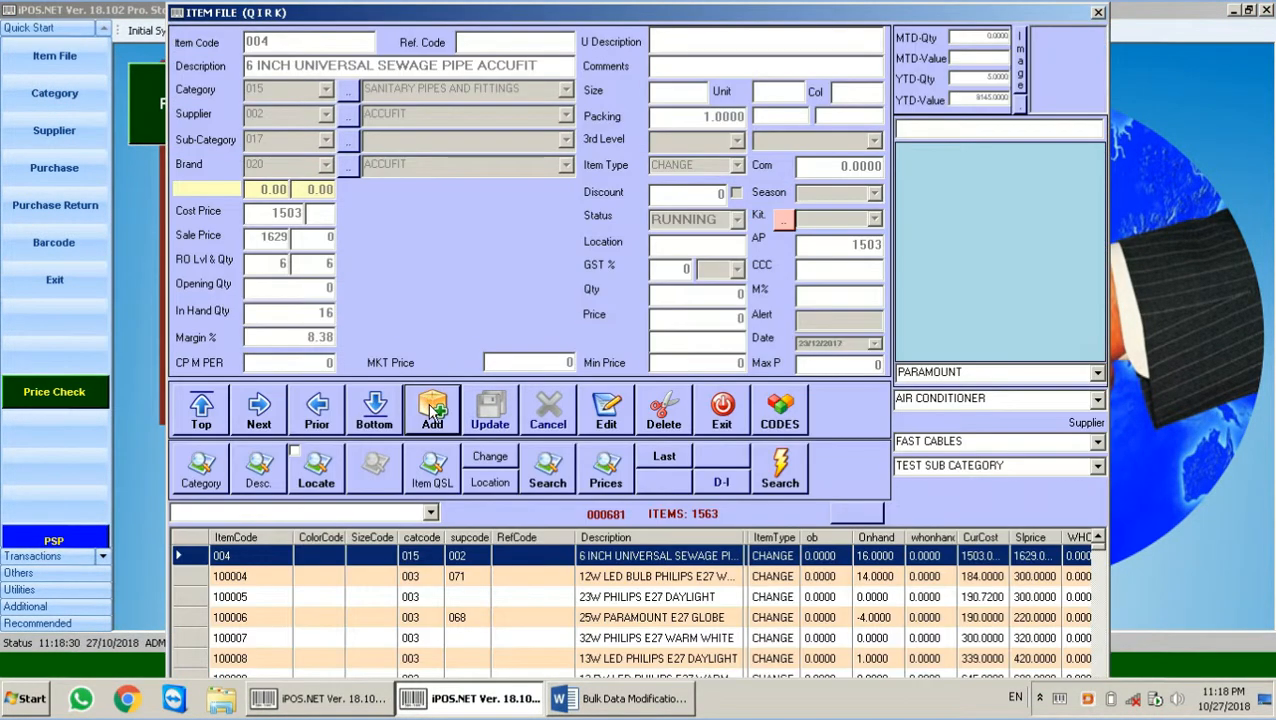
click(432, 408)
text(101311)
key(Return)
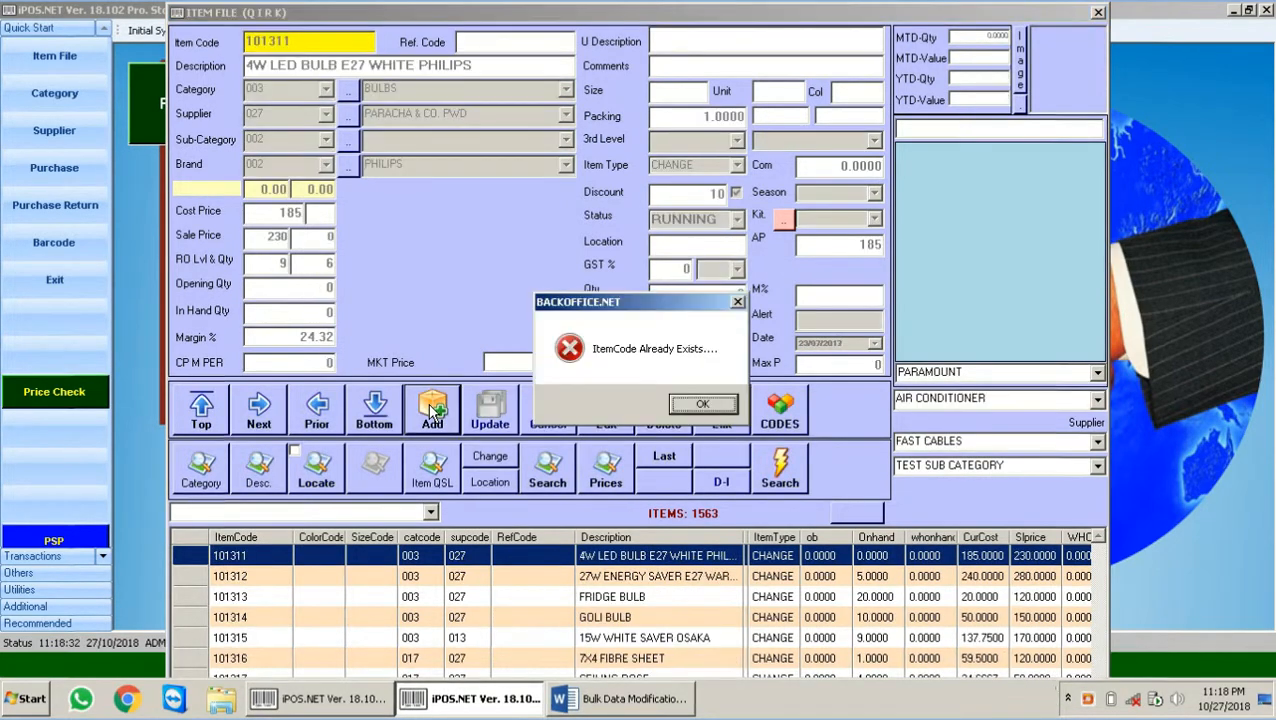
key(Return)
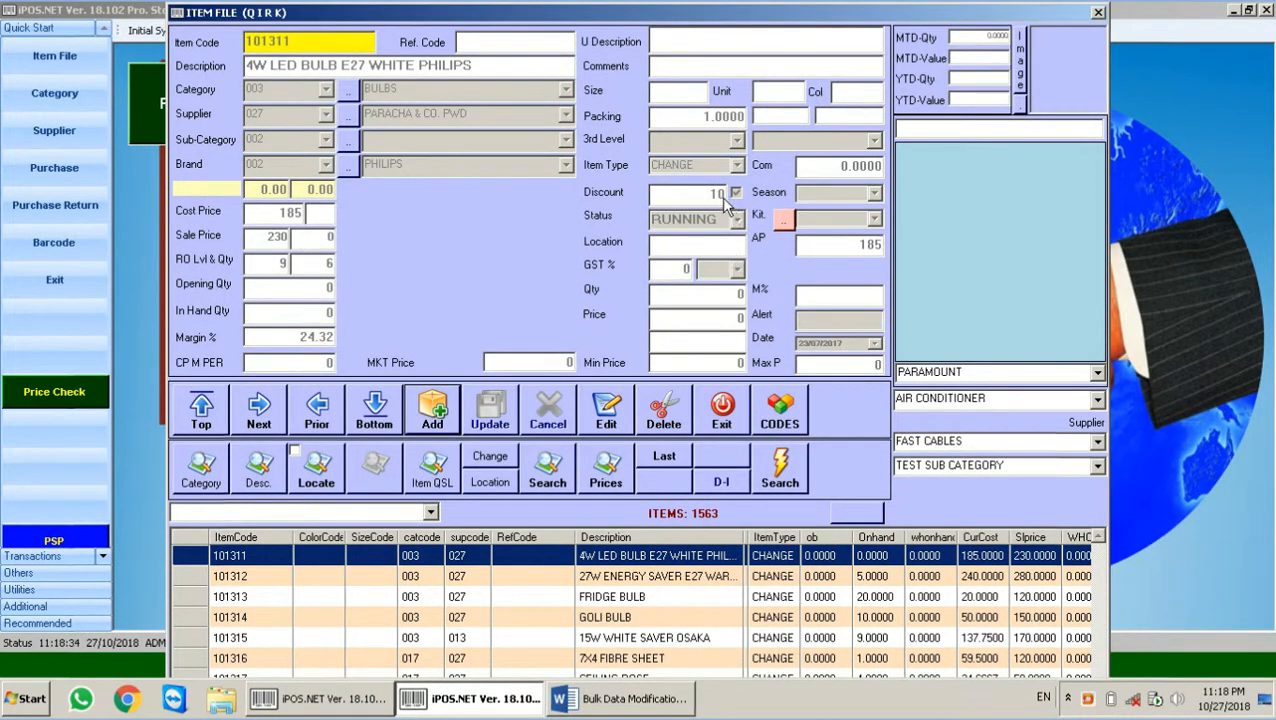
click(714, 424)
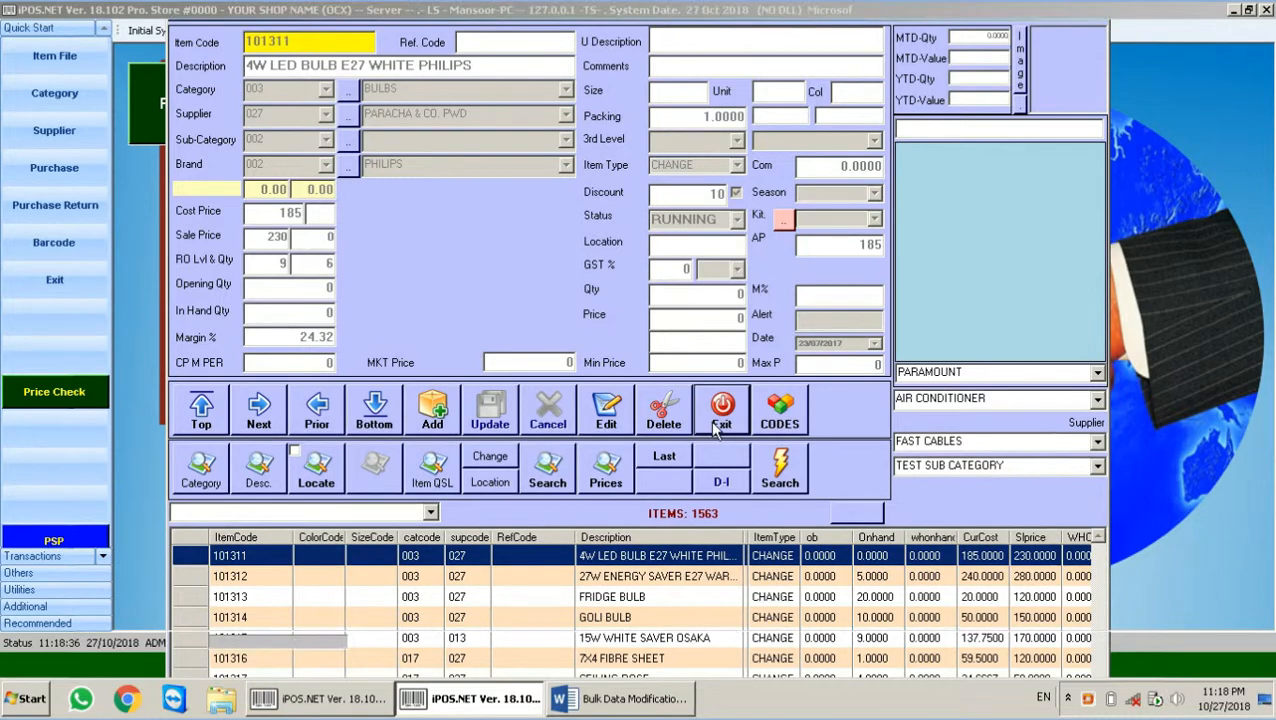
click(334, 699)
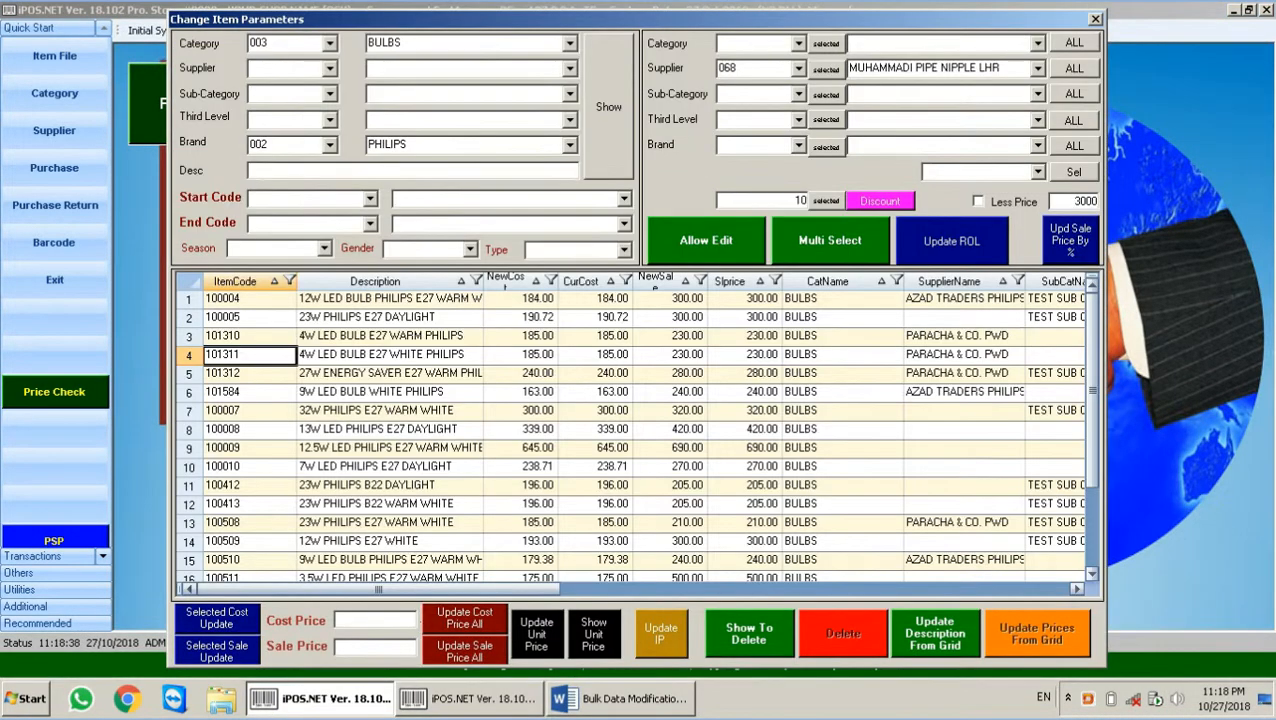
double_click(800, 200)
text(20)
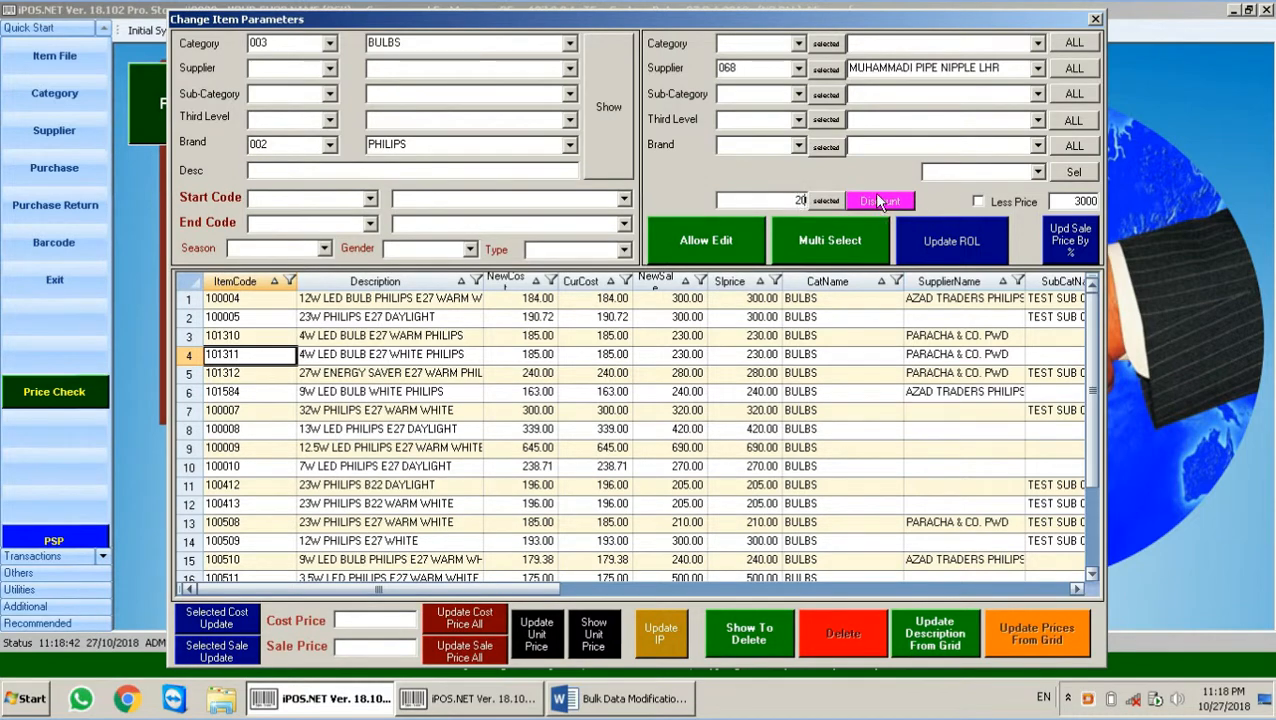
click(879, 201)
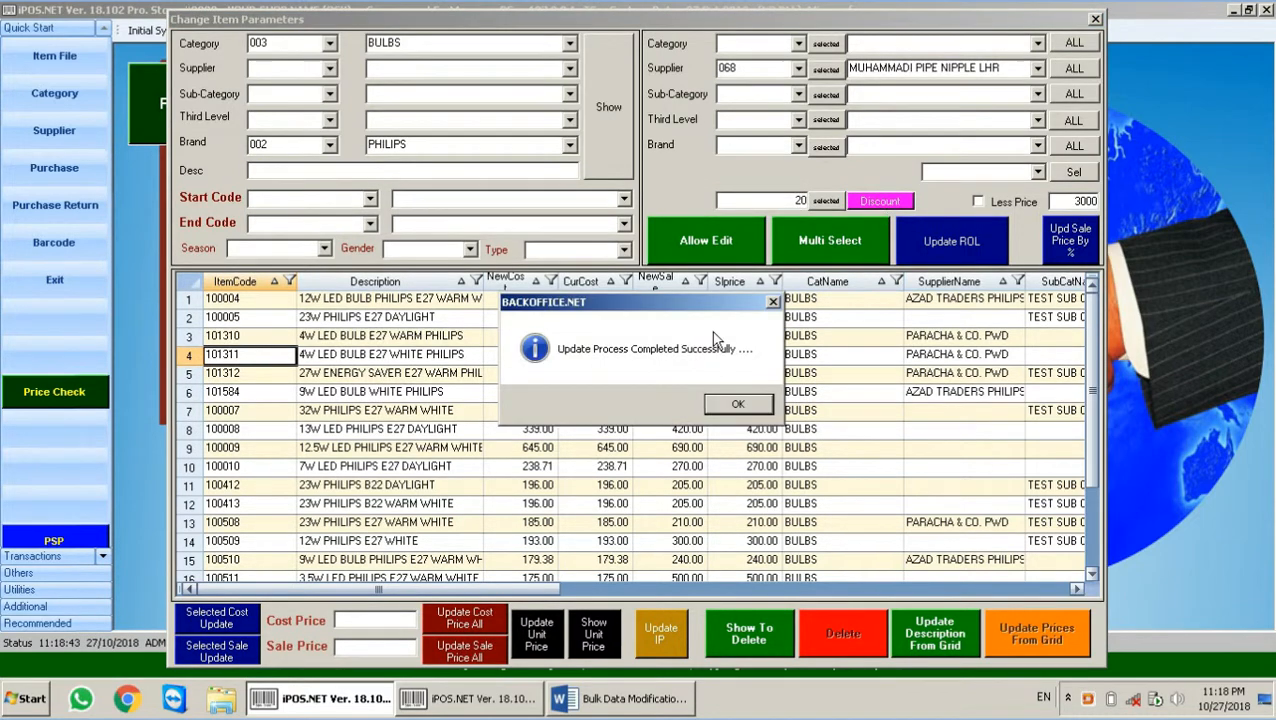
click(745, 410)
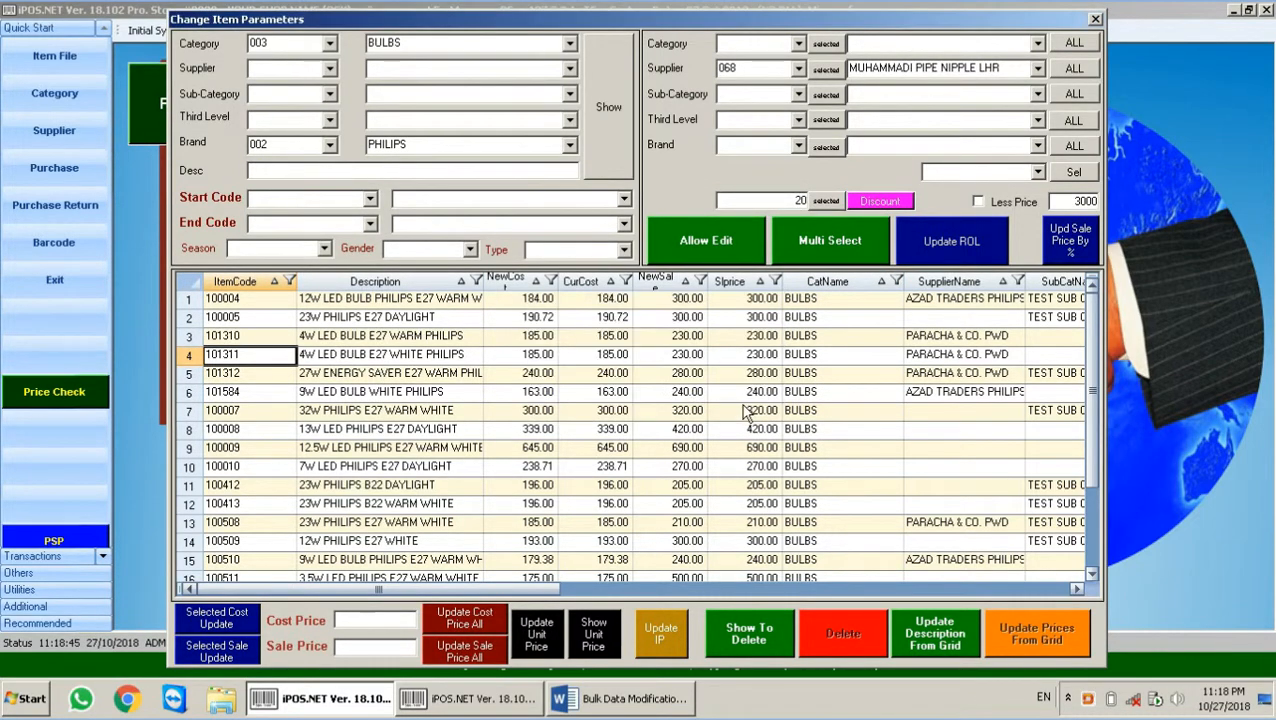
click(229, 299)
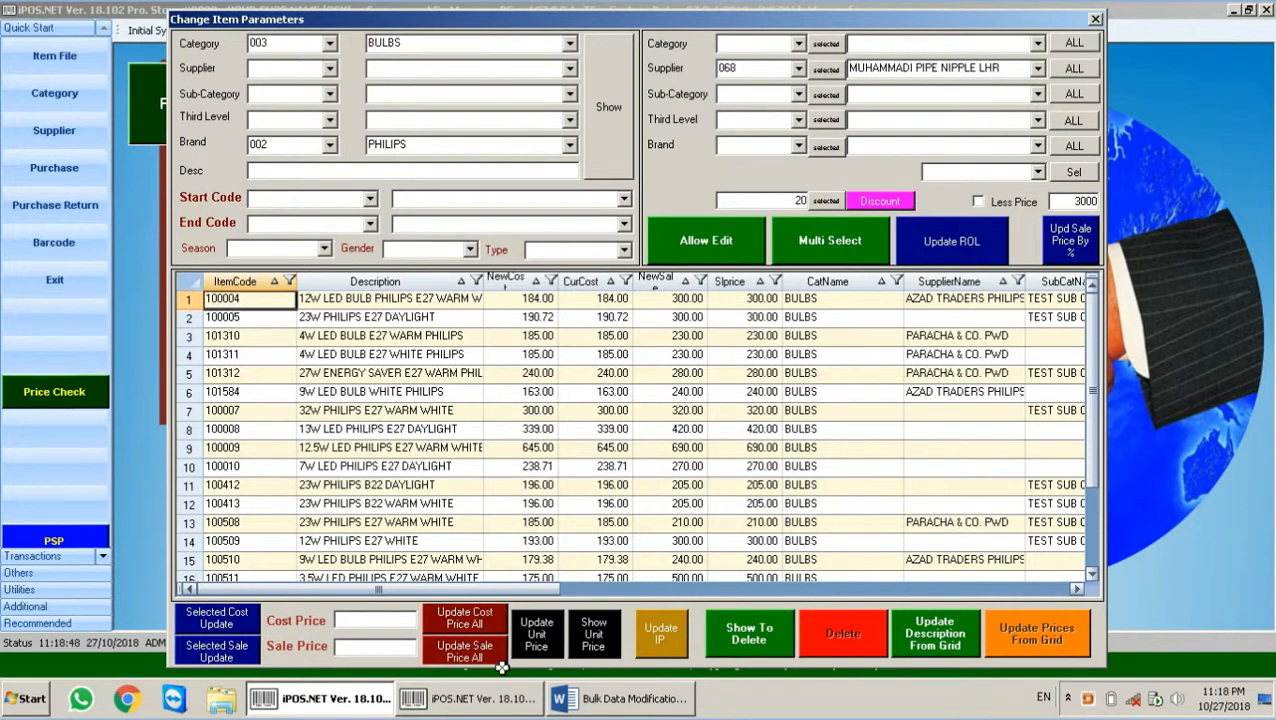
click(470, 699)
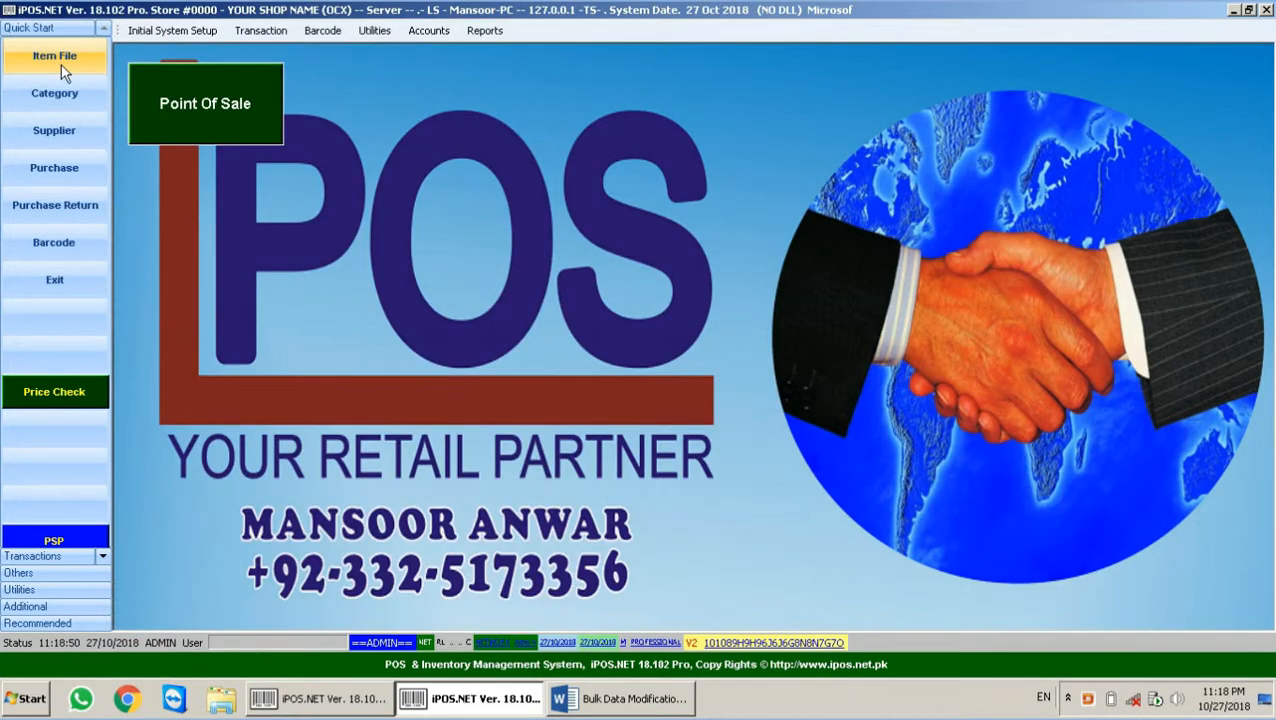
click(61, 65)
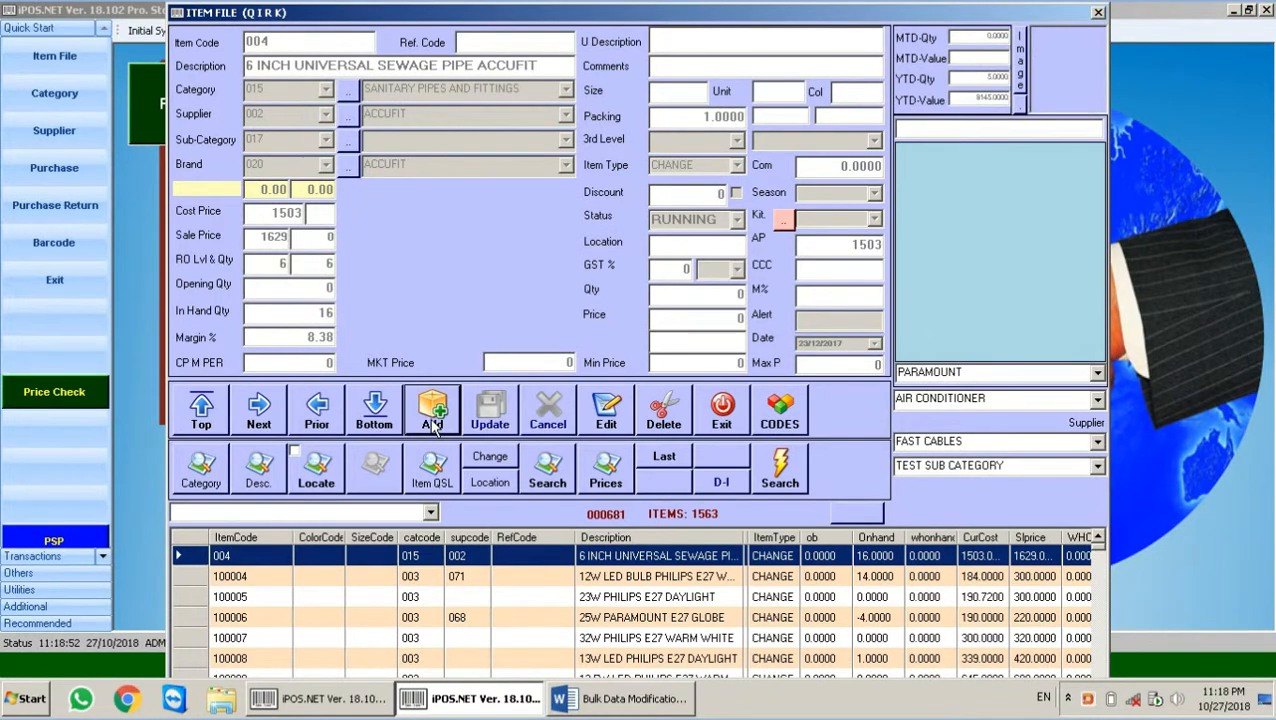
click(432, 410)
text(100004)
key(Return)
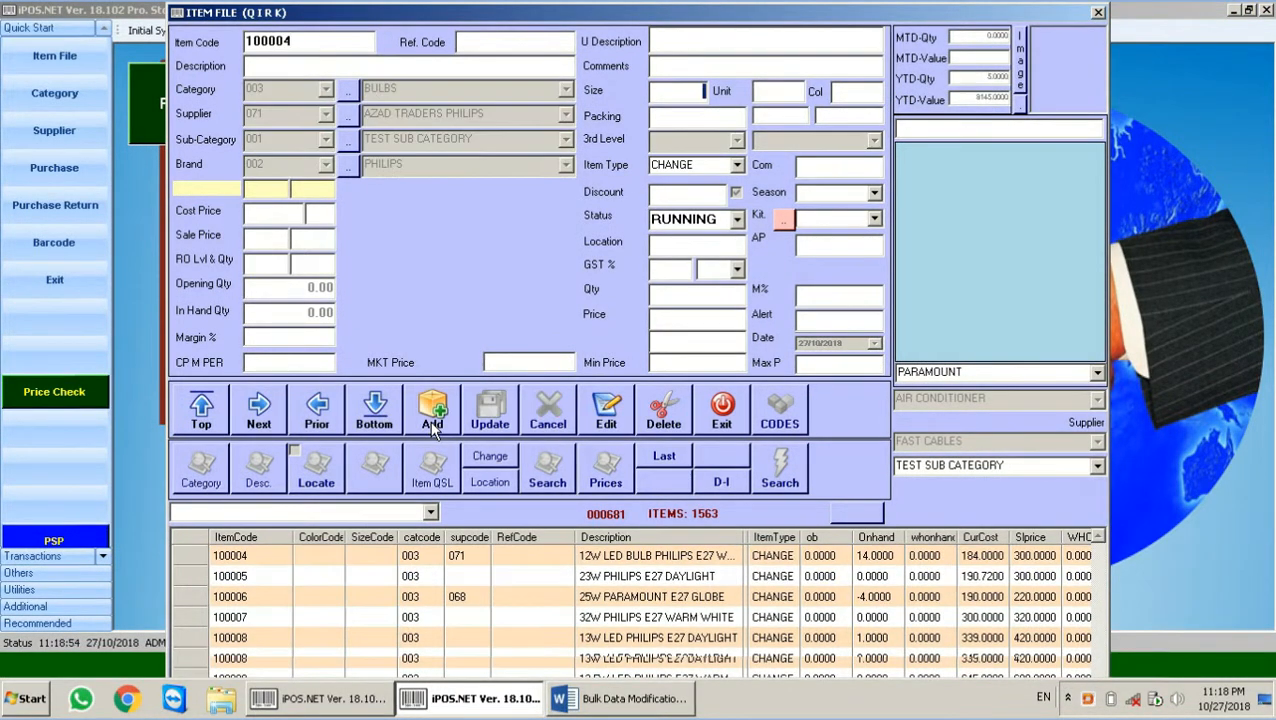
key(Return)
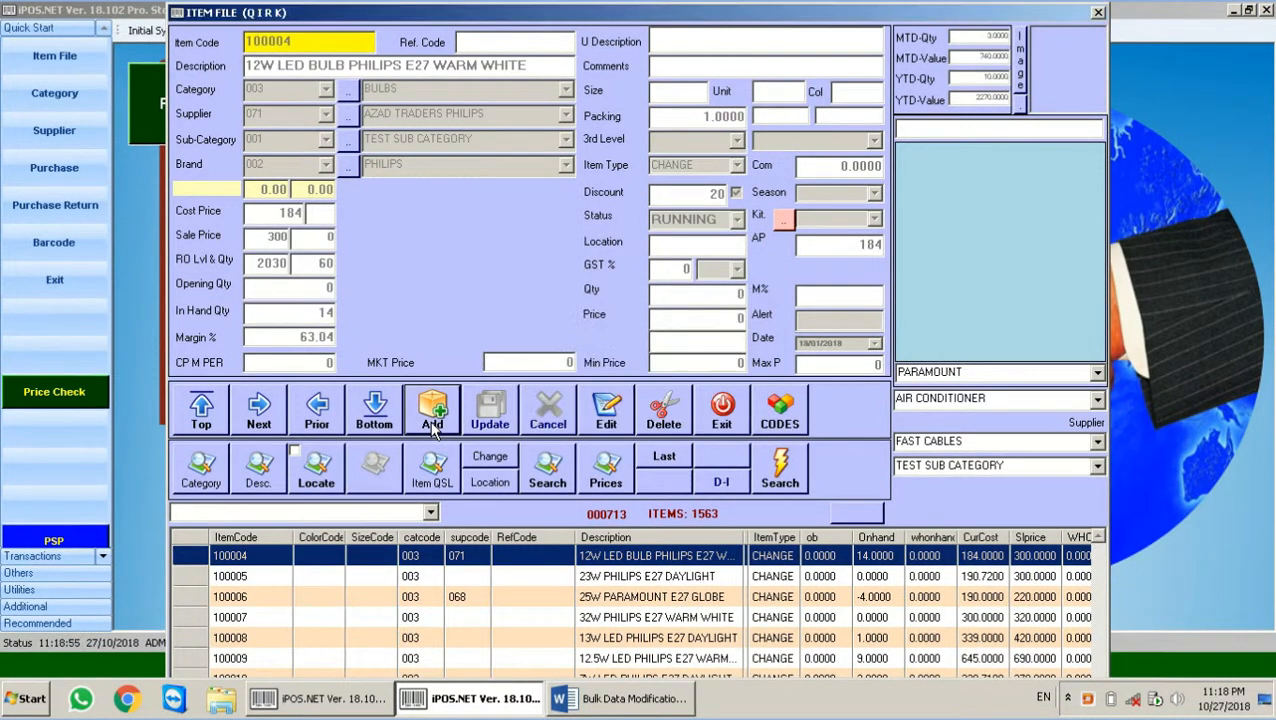
click(320, 698)
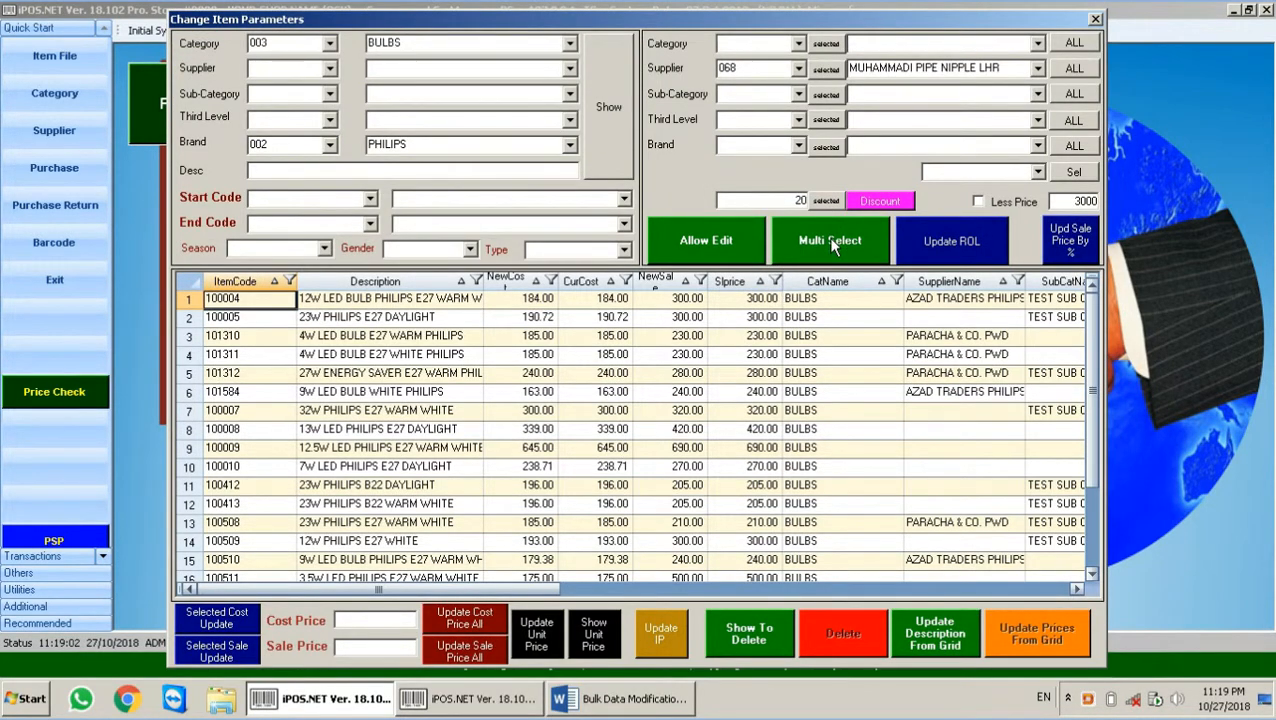
Step: Apply a discount of 30 to only items 100004 and 100005 using multi-select
double_click(786, 196)
text(3)
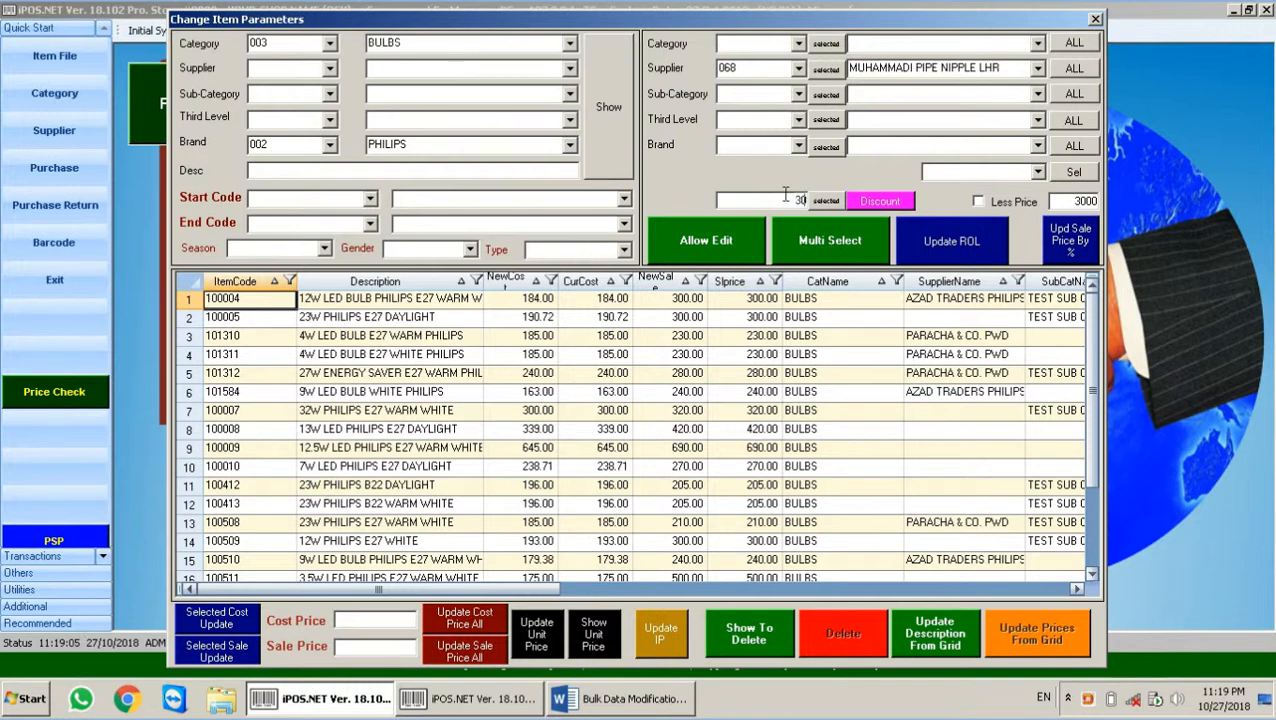
click(832, 236)
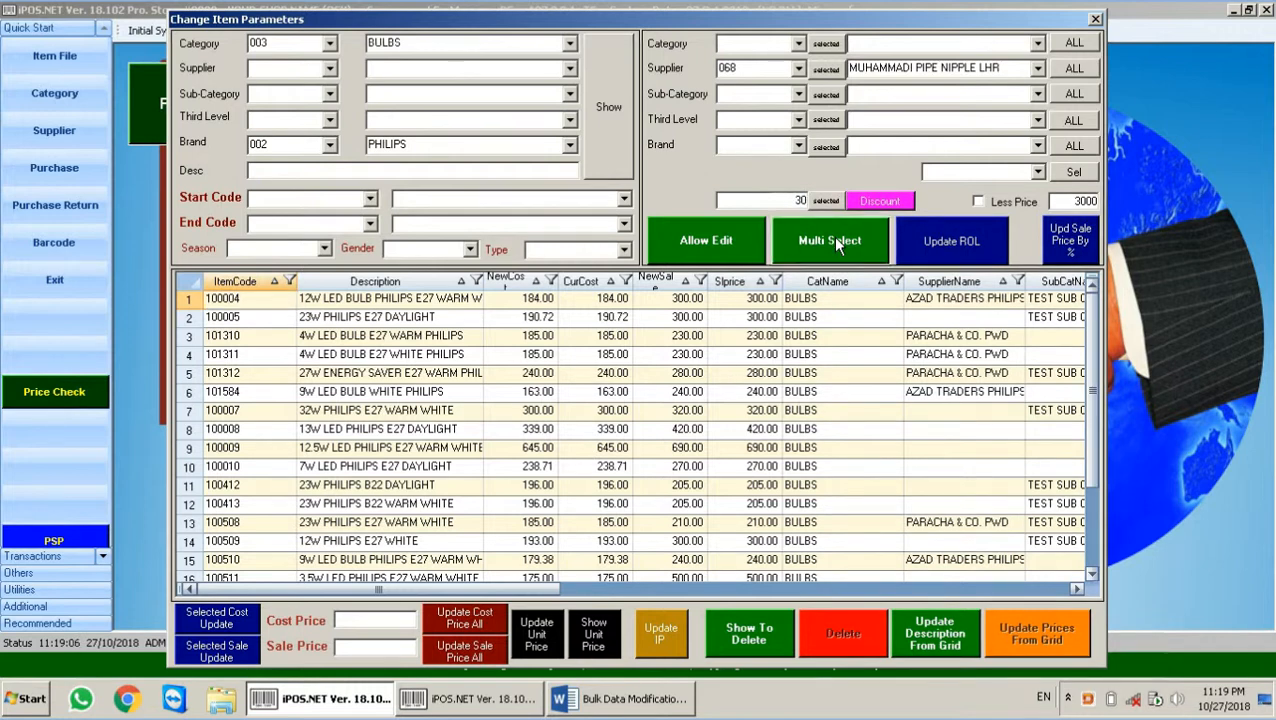
click(189, 299)
click(190, 318)
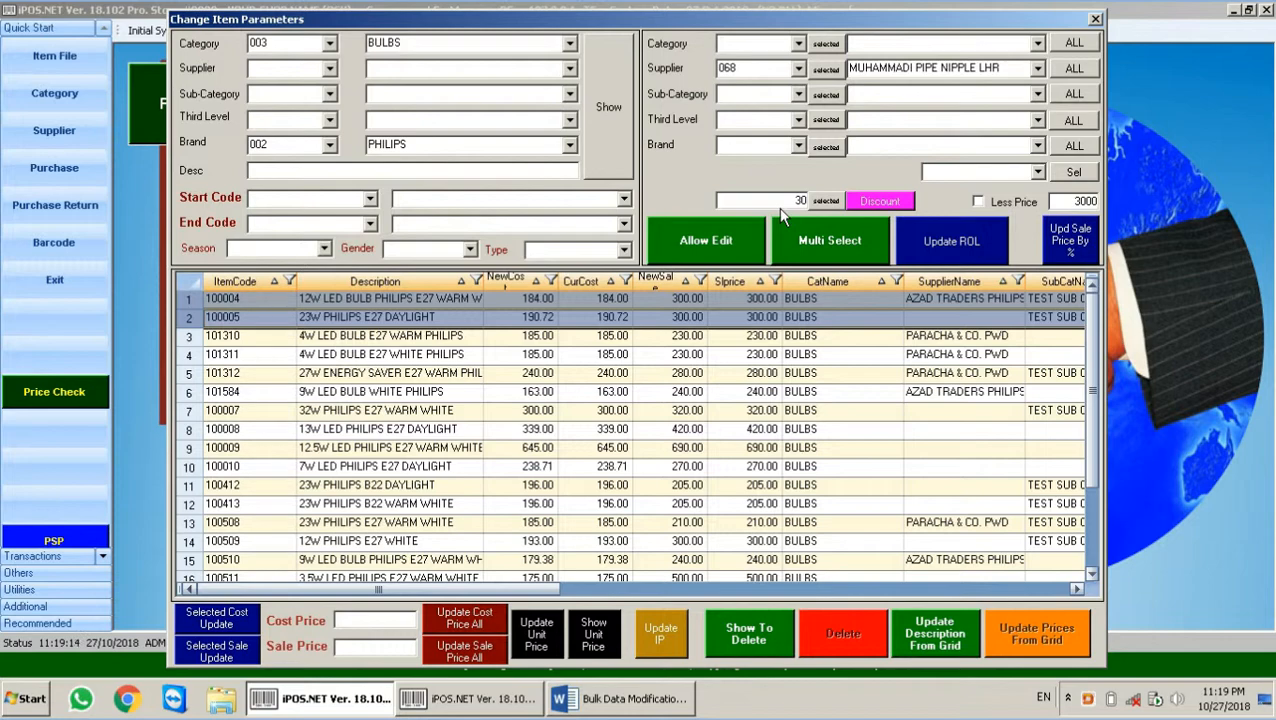
click(823, 201)
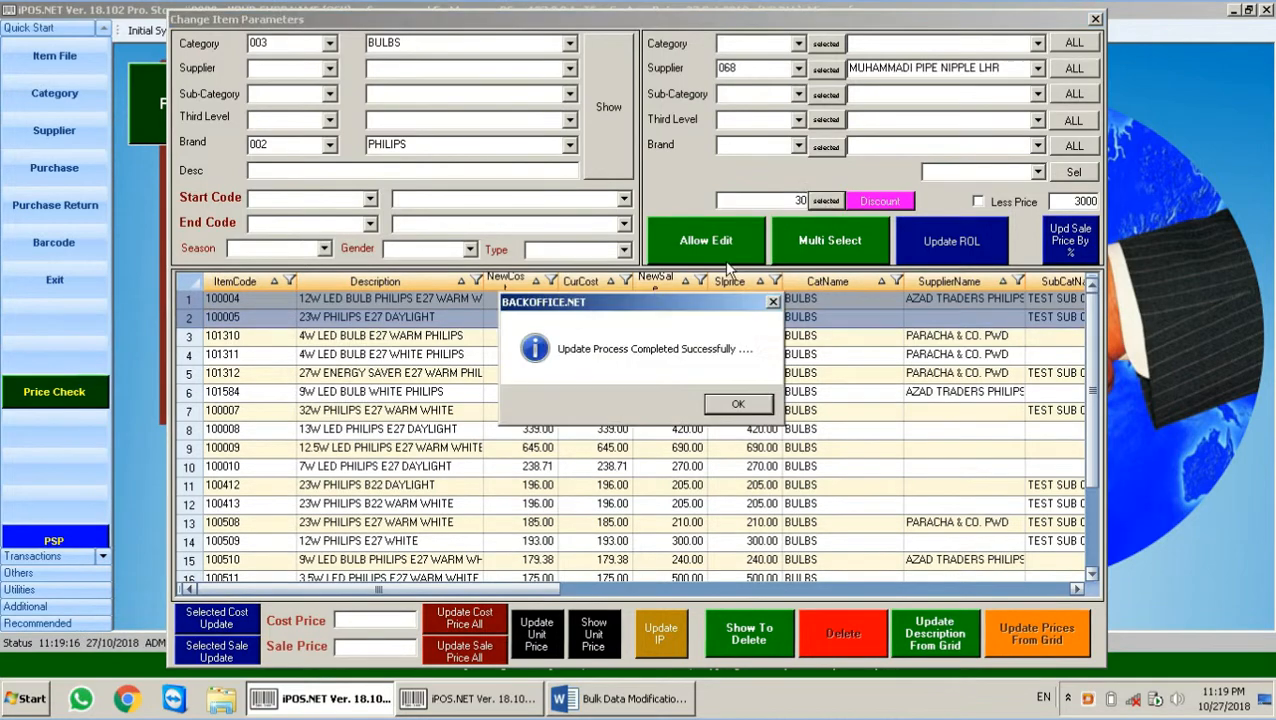
click(737, 405)
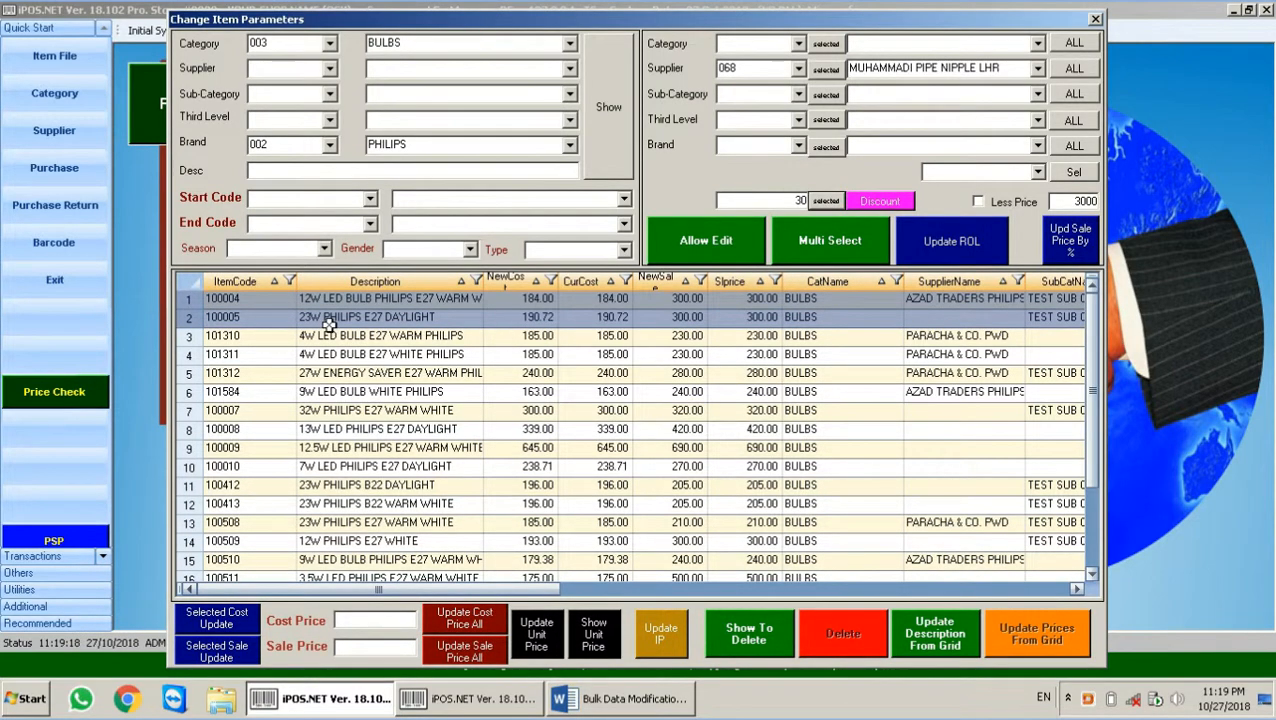
Step: Check item 100005's discount in Item File, then return to Change Item Parameters
click(232, 318)
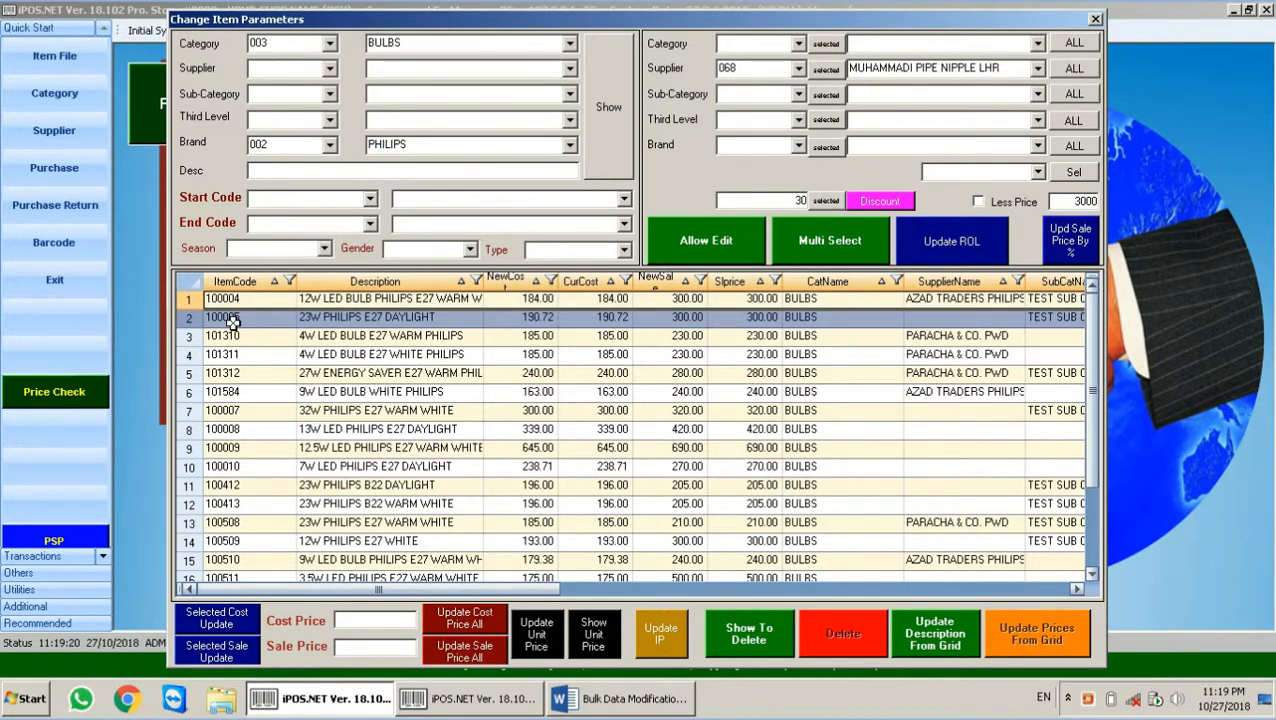
click(448, 712)
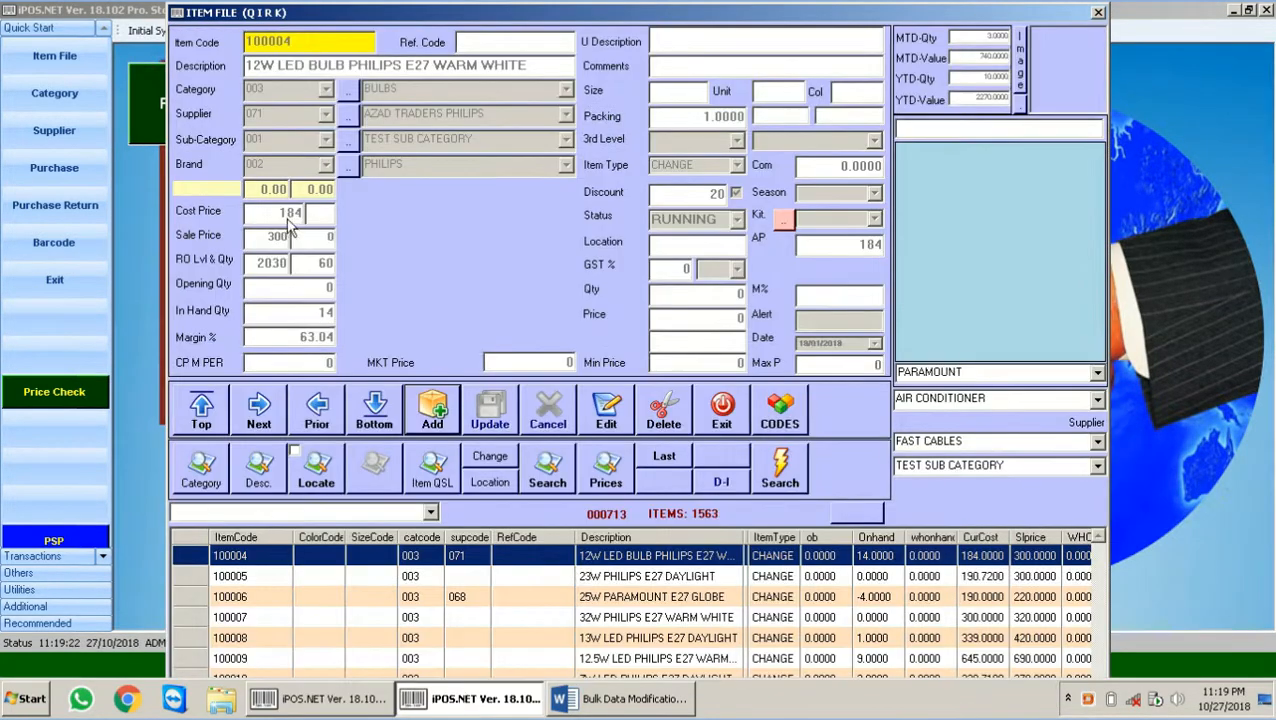
click(433, 412)
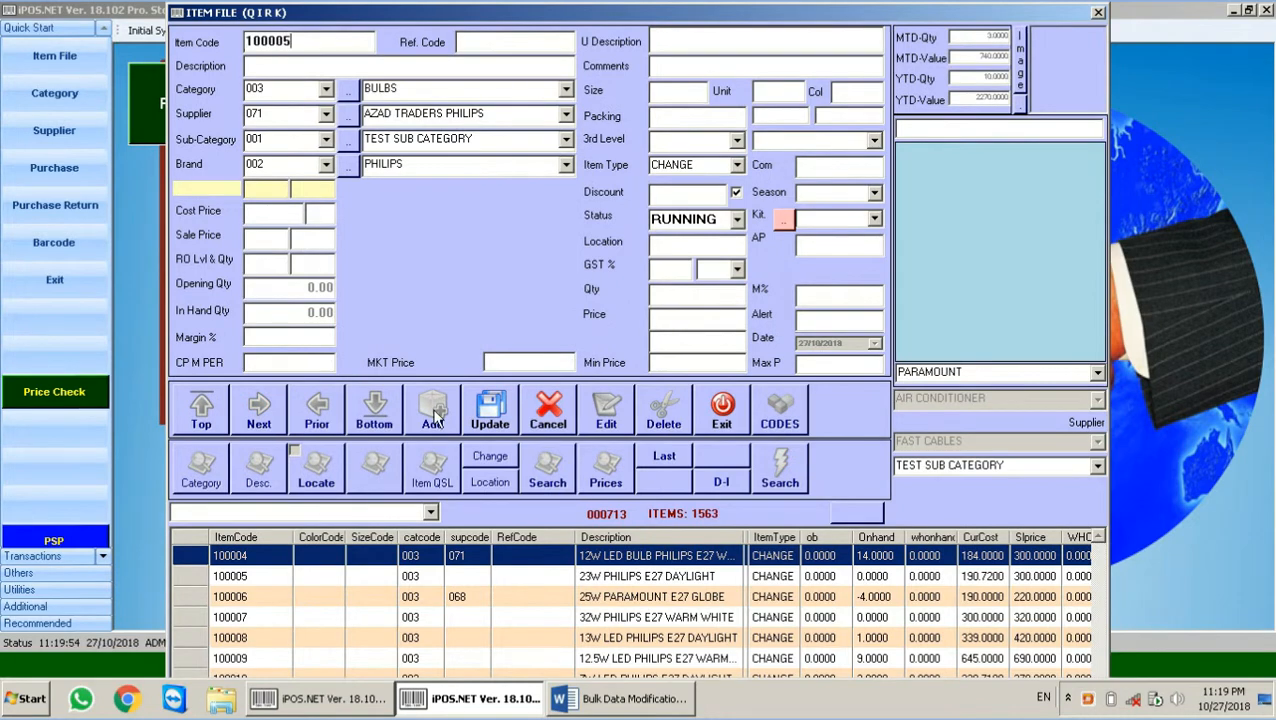
key(Return)
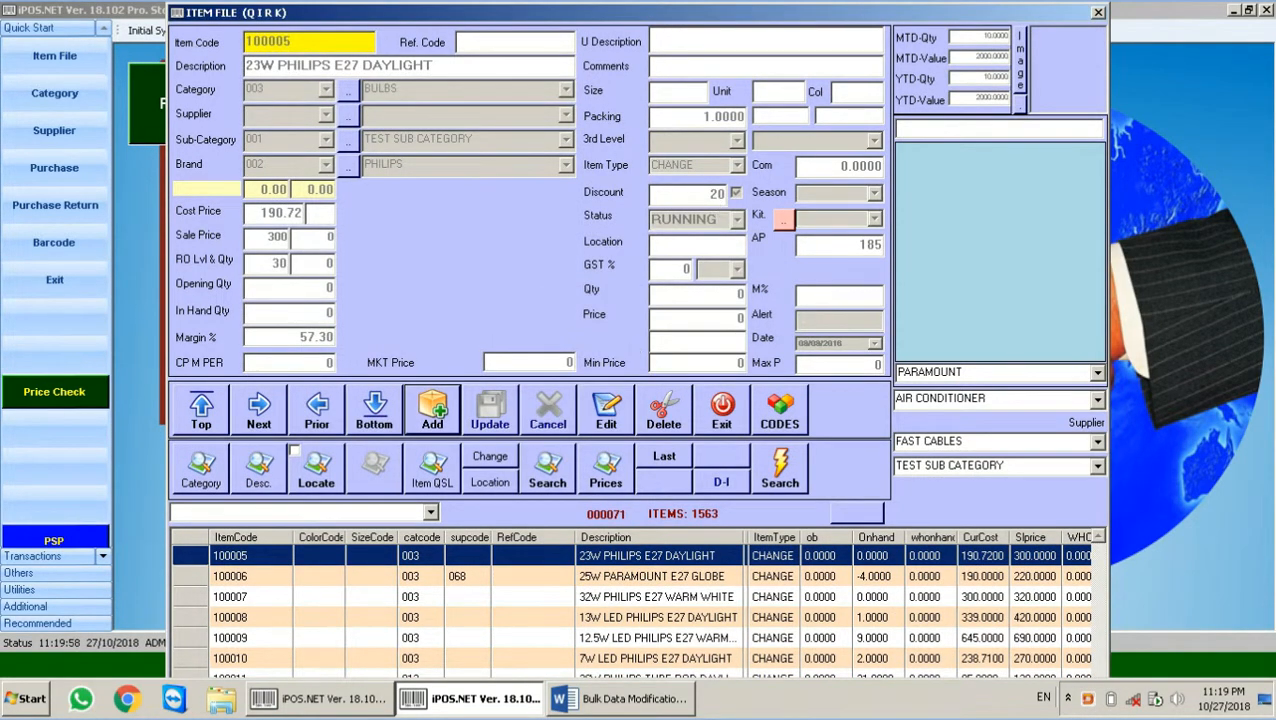
click(388, 702)
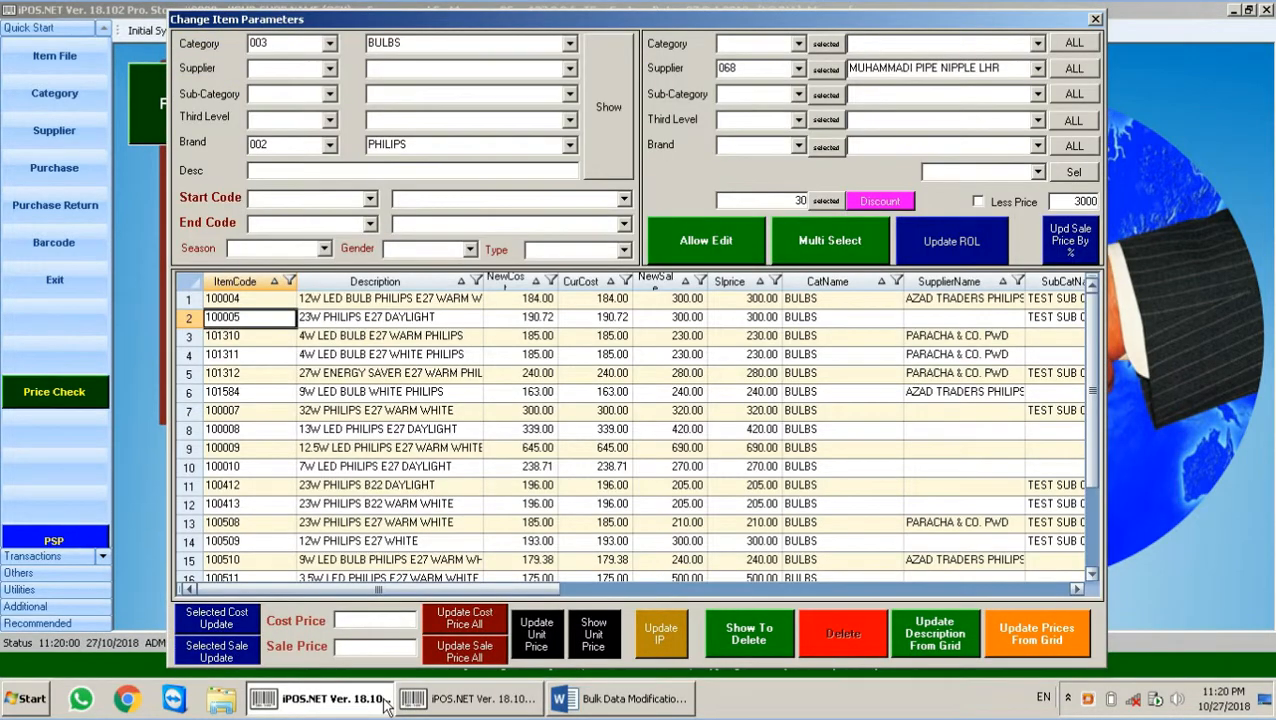
Step: Reopen Item File to verify items 100005 and 100004 now show a 30 discount
click(484, 704)
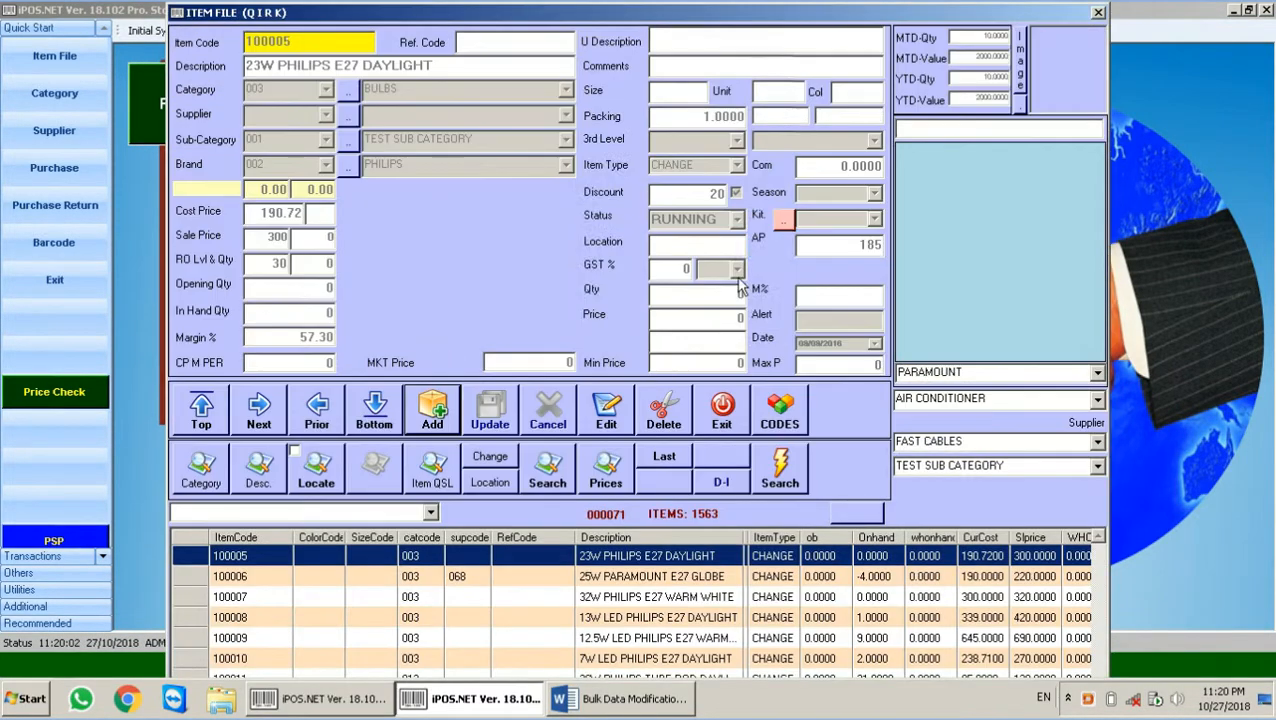
click(714, 412)
click(66, 57)
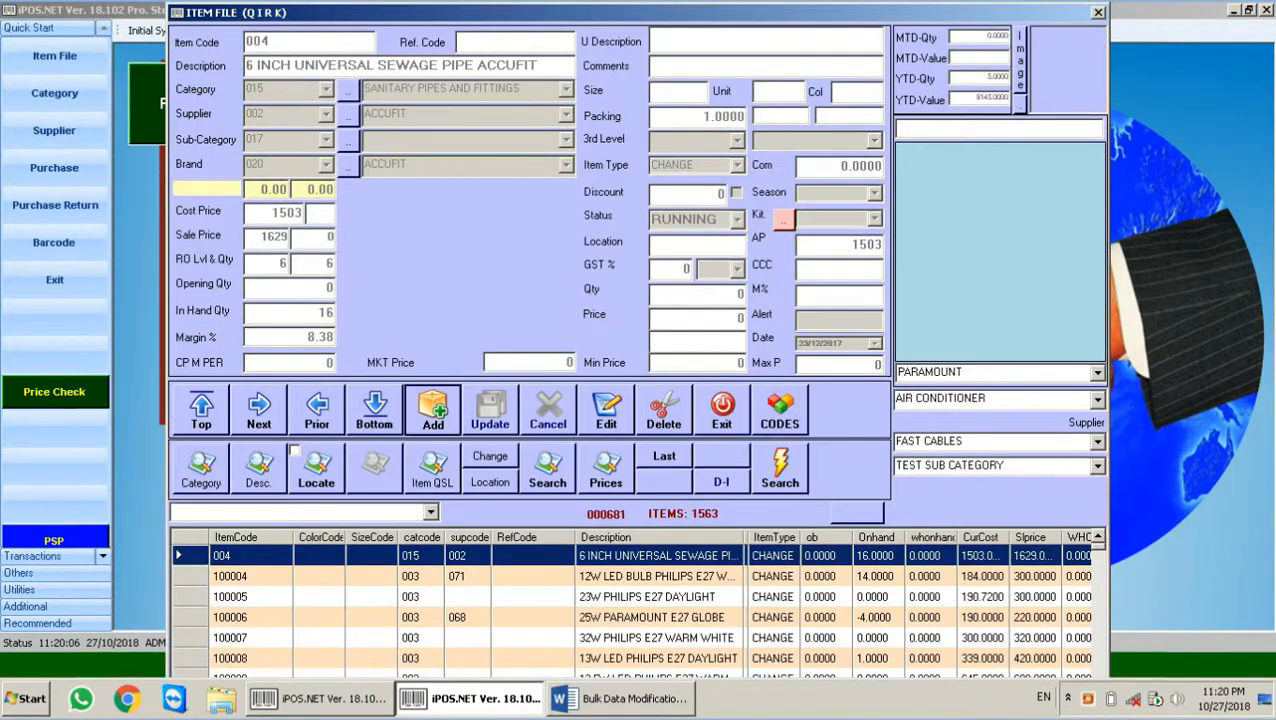
click(432, 404)
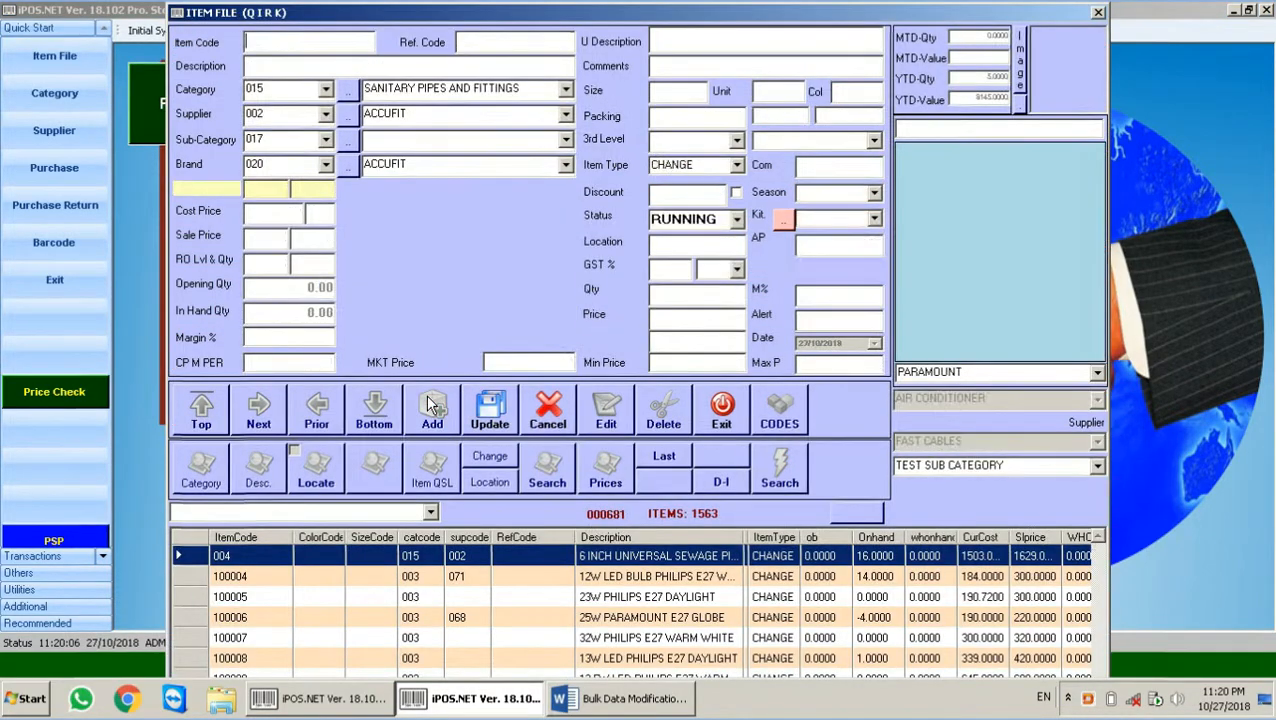
key(Return)
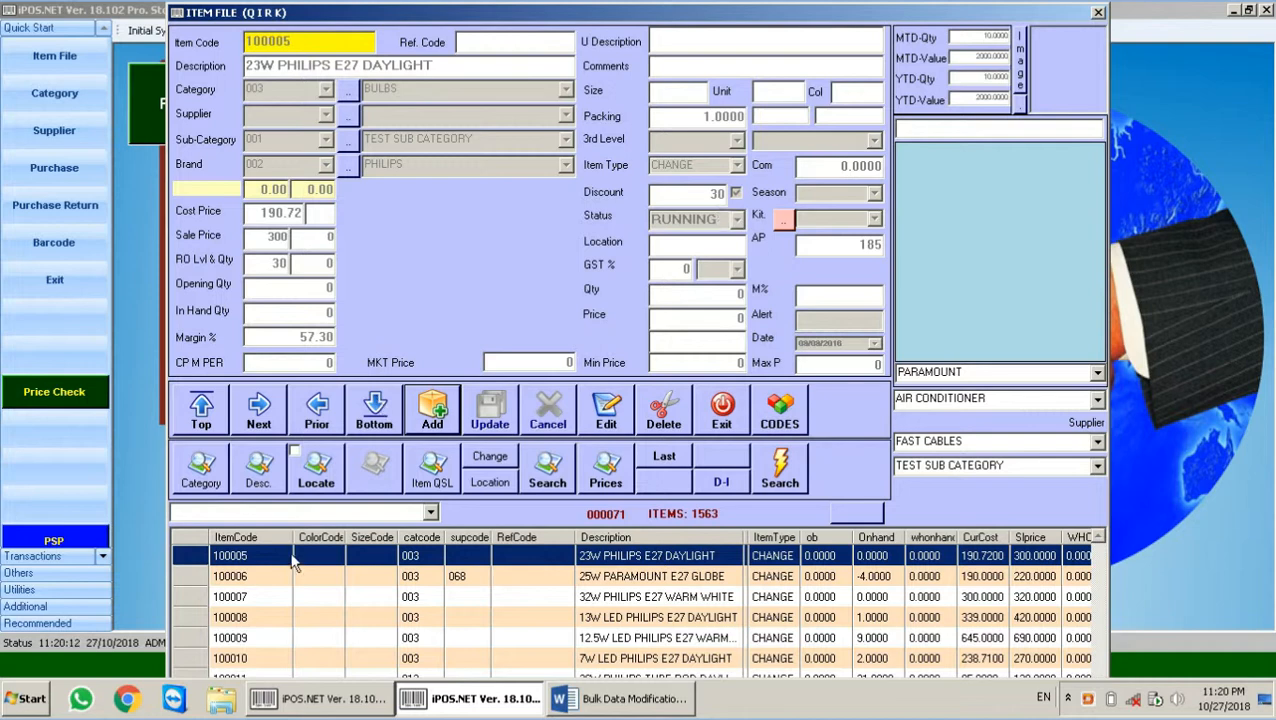
click(330, 424)
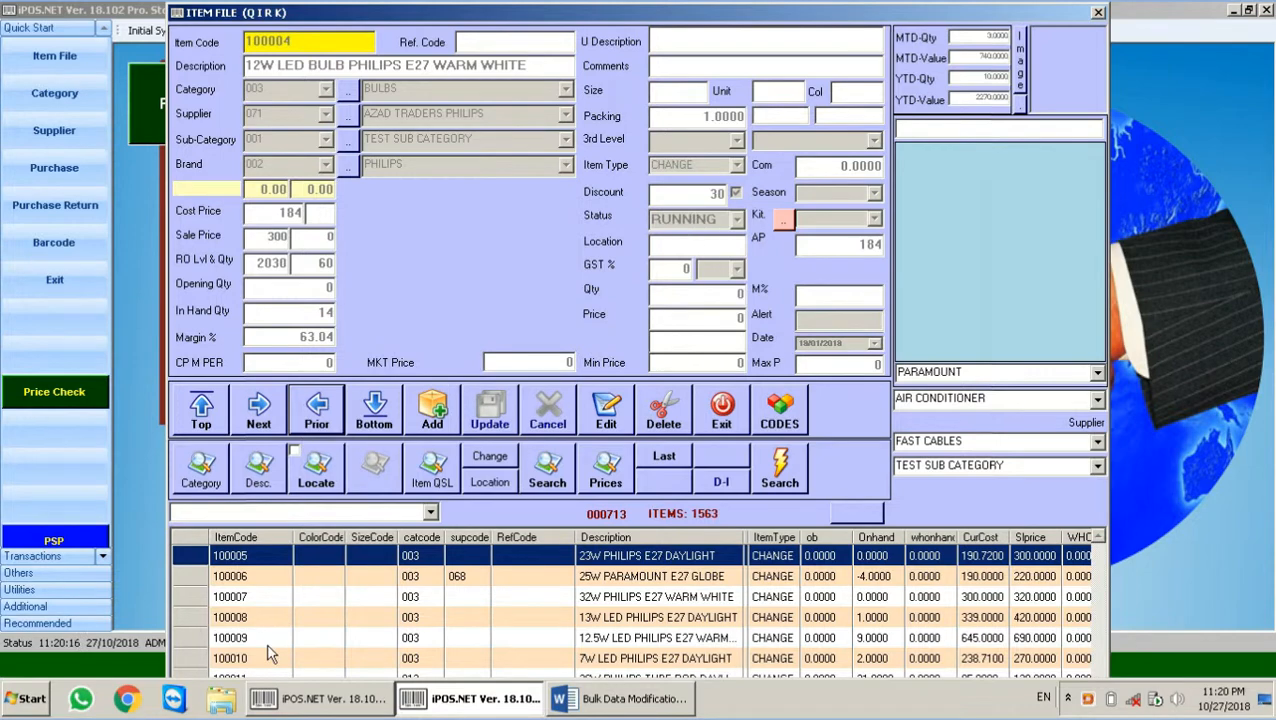
Step: Look up item 101310 in Item File, confirming it still has discount 20, then return to the Word notes
click(388, 700)
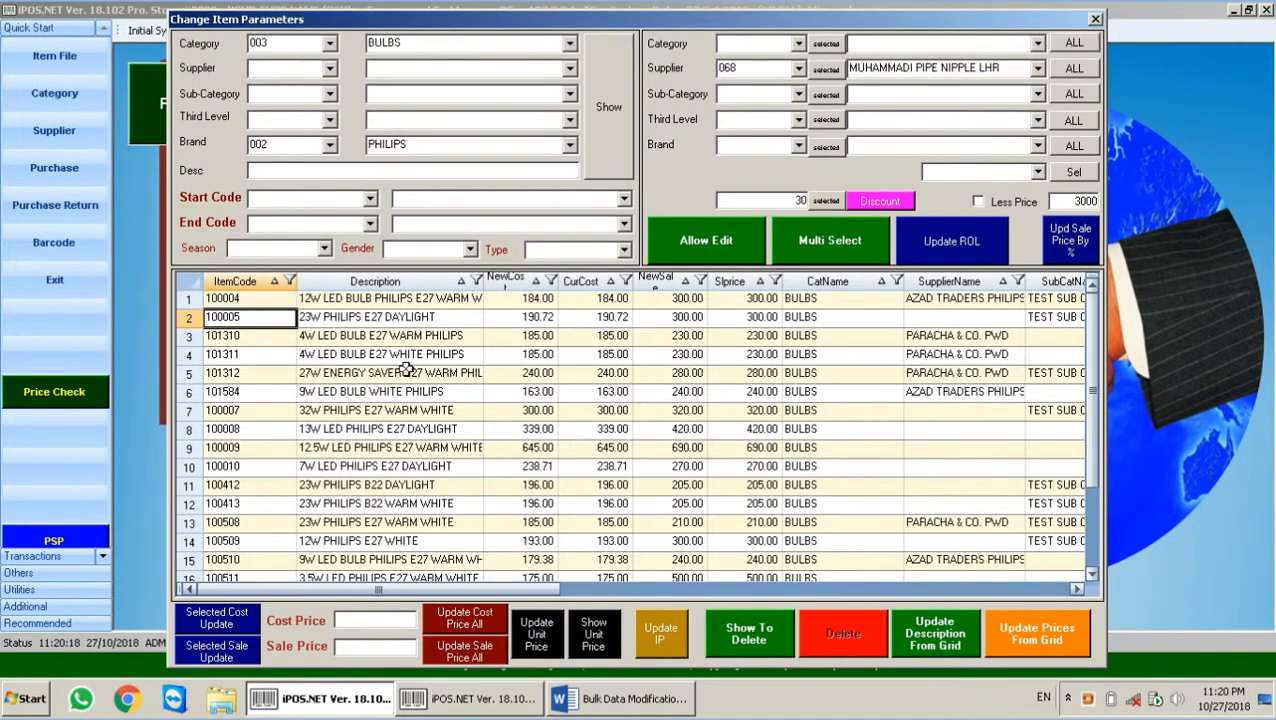
click(242, 338)
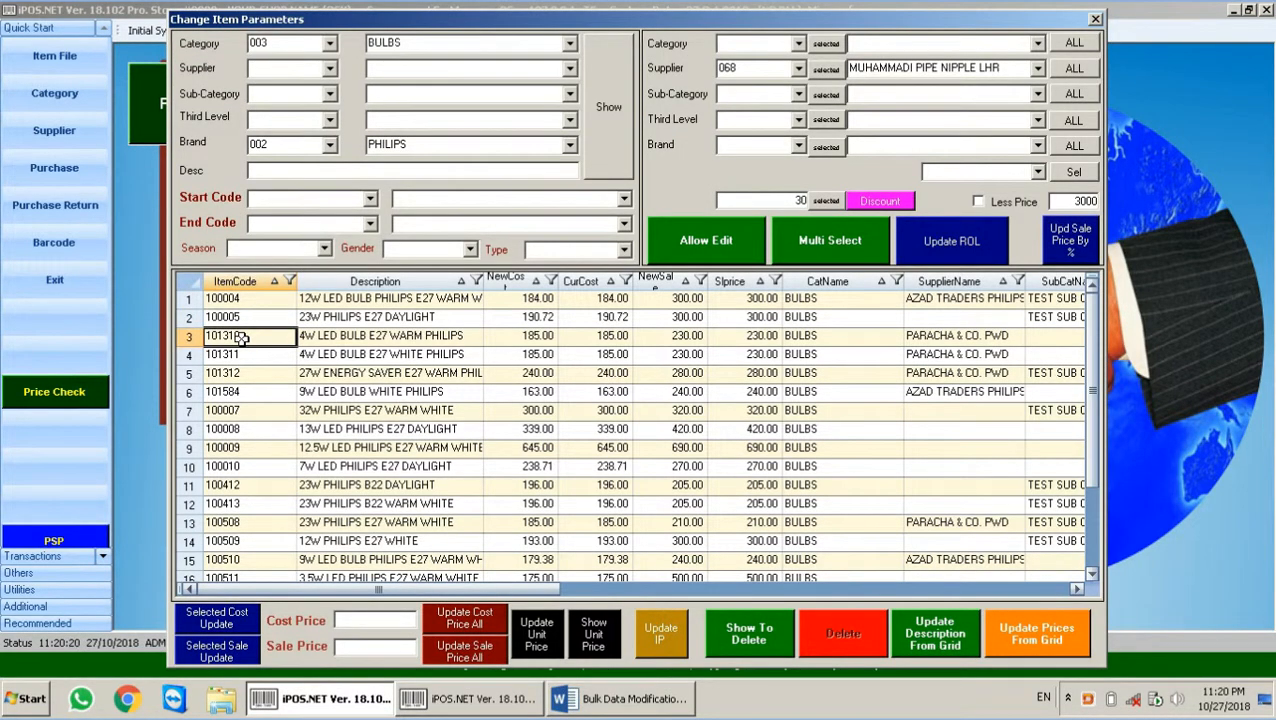
click(500, 700)
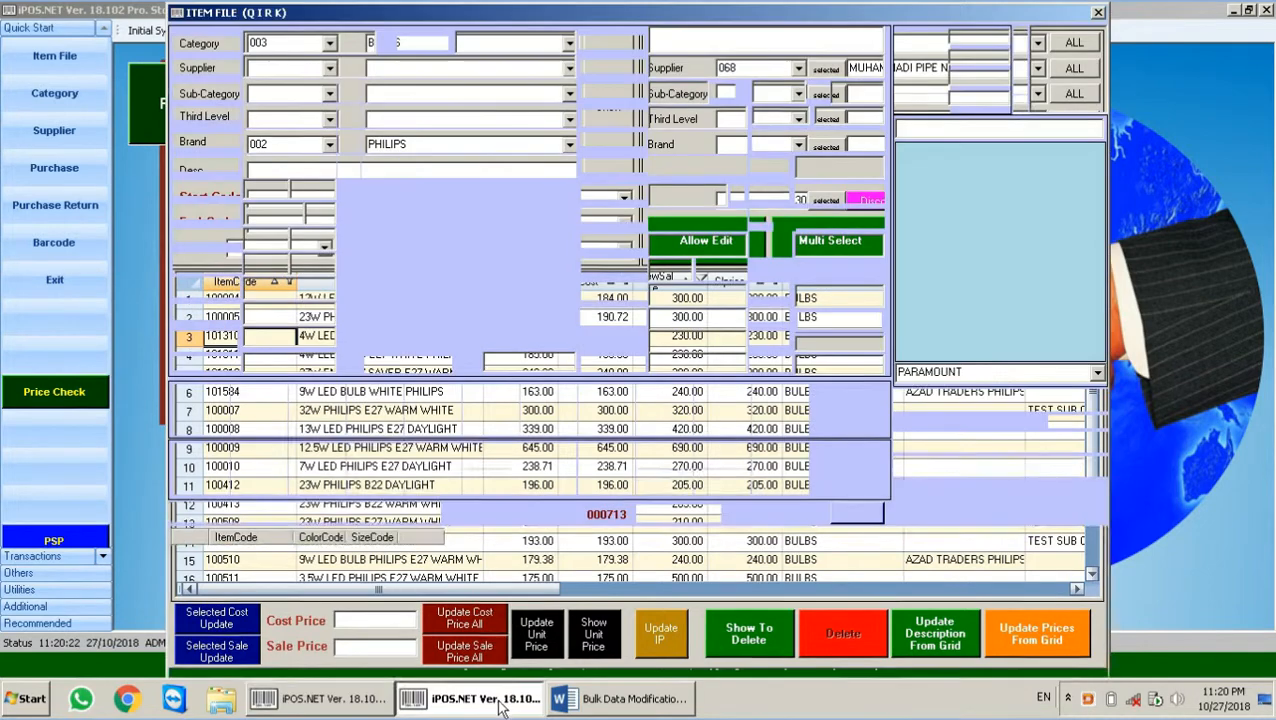
click(434, 412)
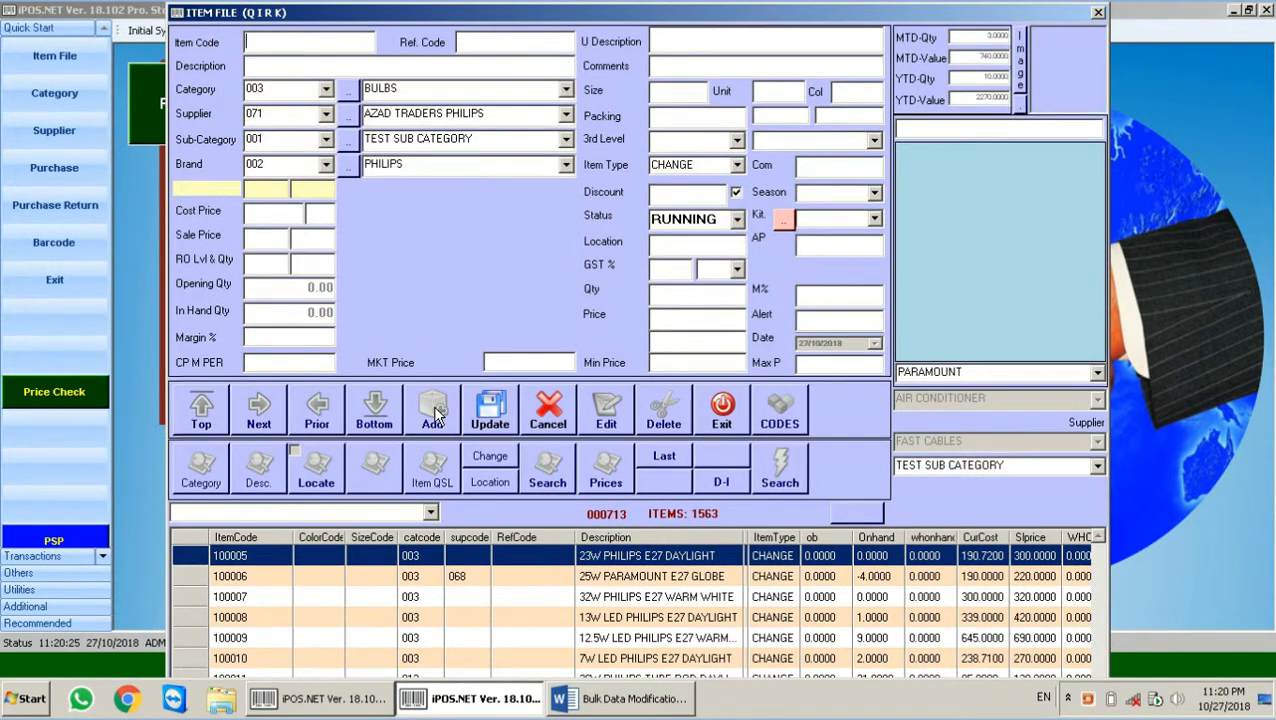
key(Return)
key(Return)
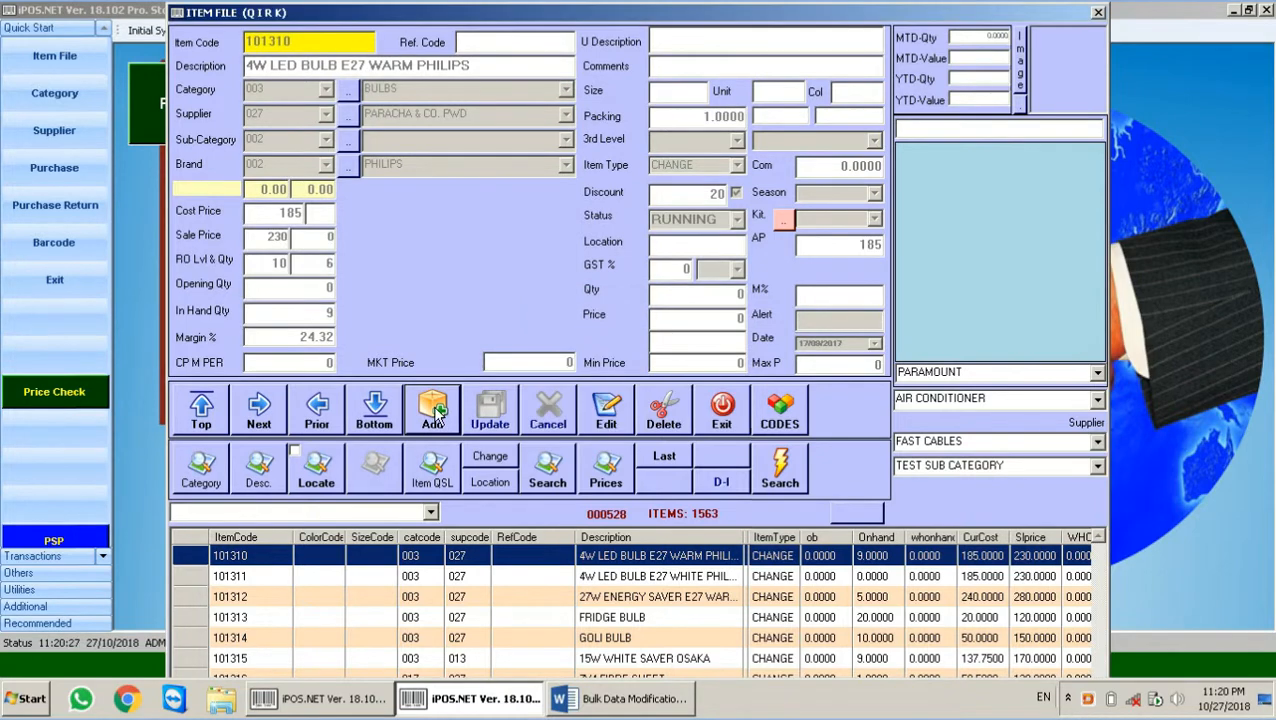
click(625, 700)
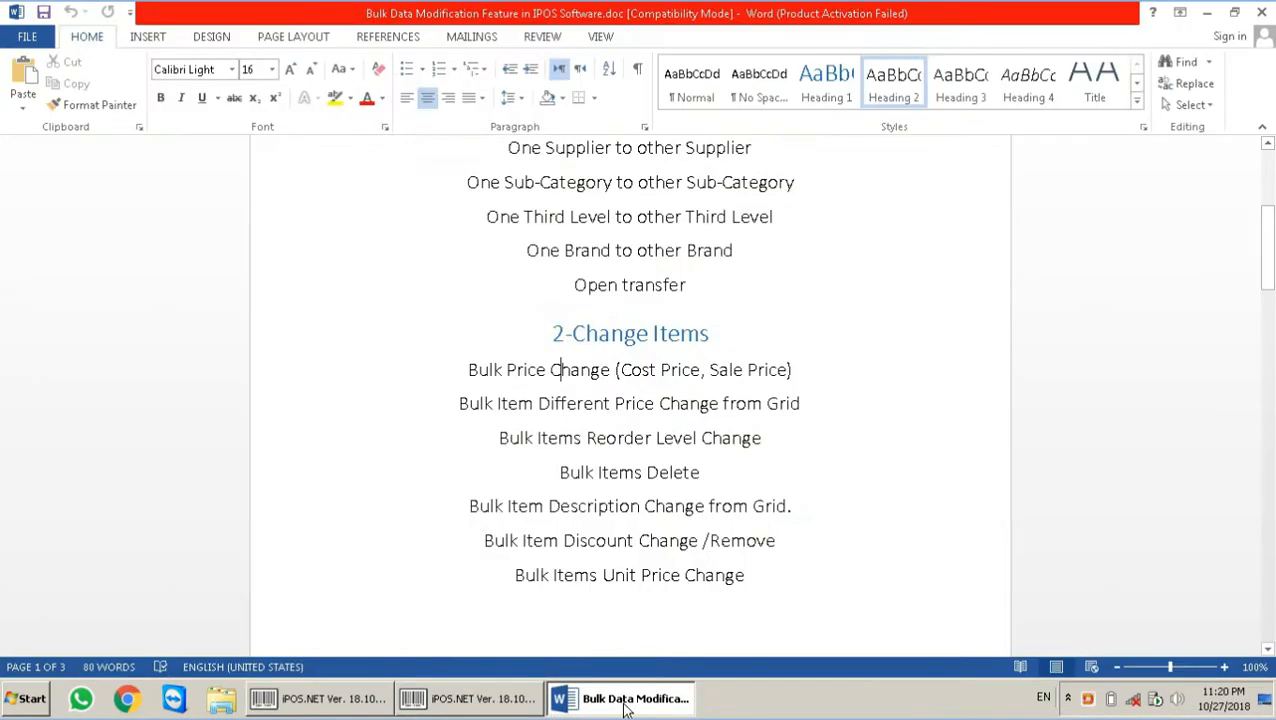
click(519, 705)
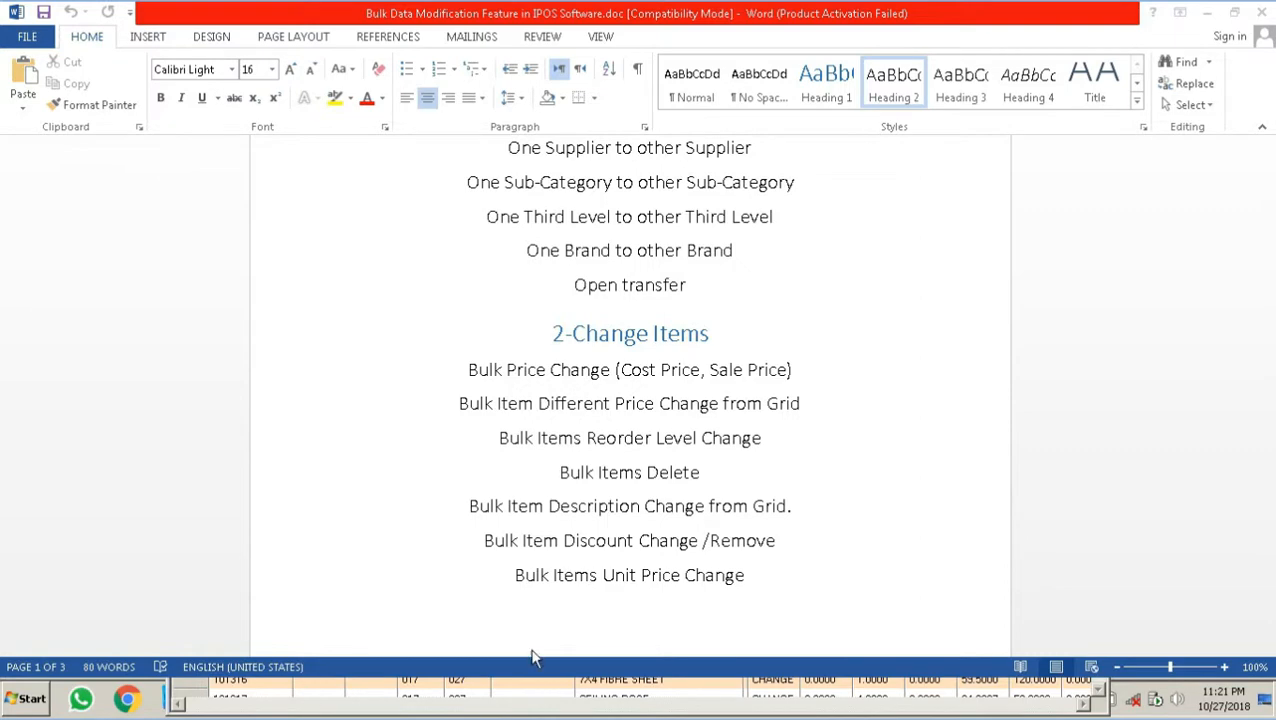
Step: Switch from the Word bulk-change notes back to the iPOS.NET Item File window
key(alt+Tab)
key(alt+Tab)
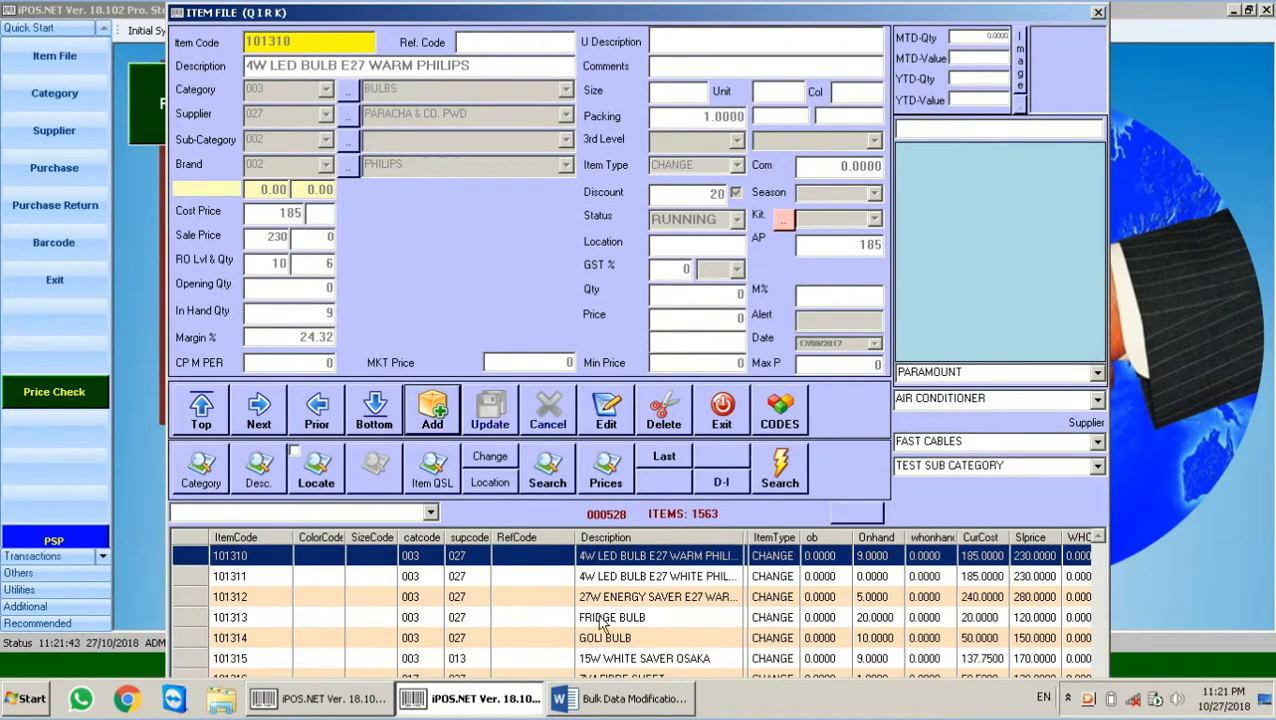
Step: Show the unit price column and enter 600 and 700 for rows 1 and 2
key(alt+Tab)
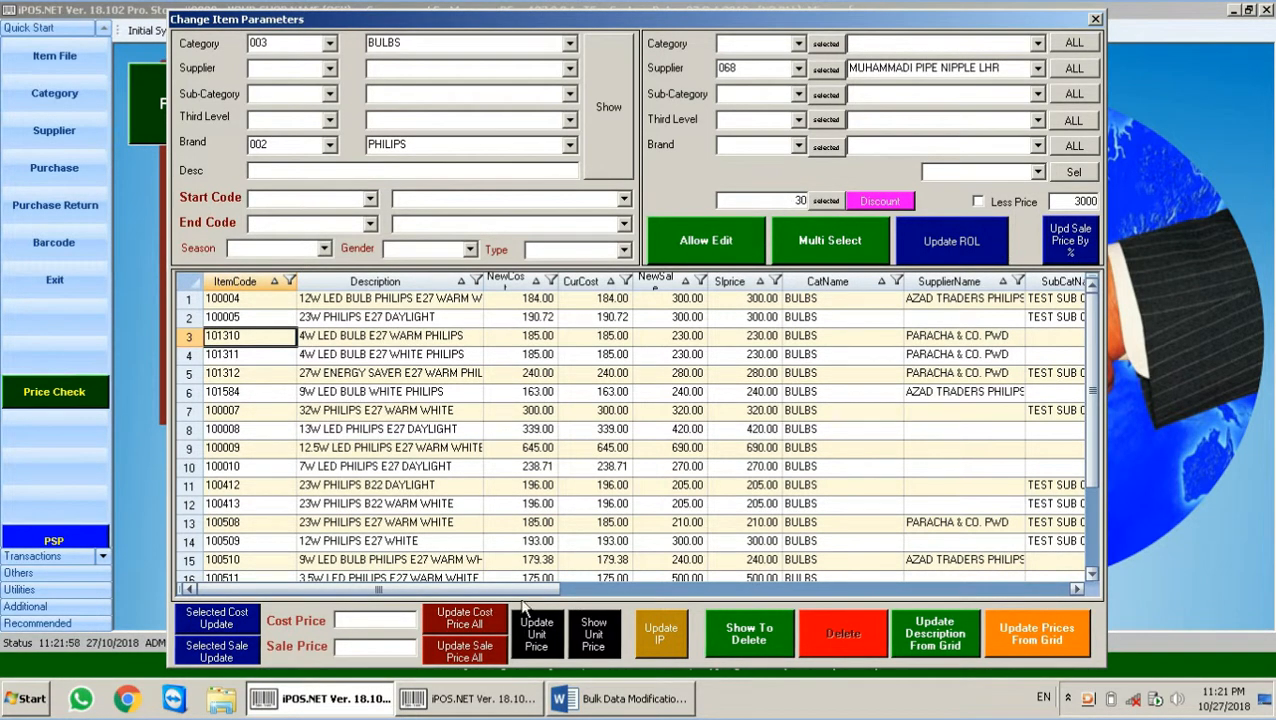
click(596, 640)
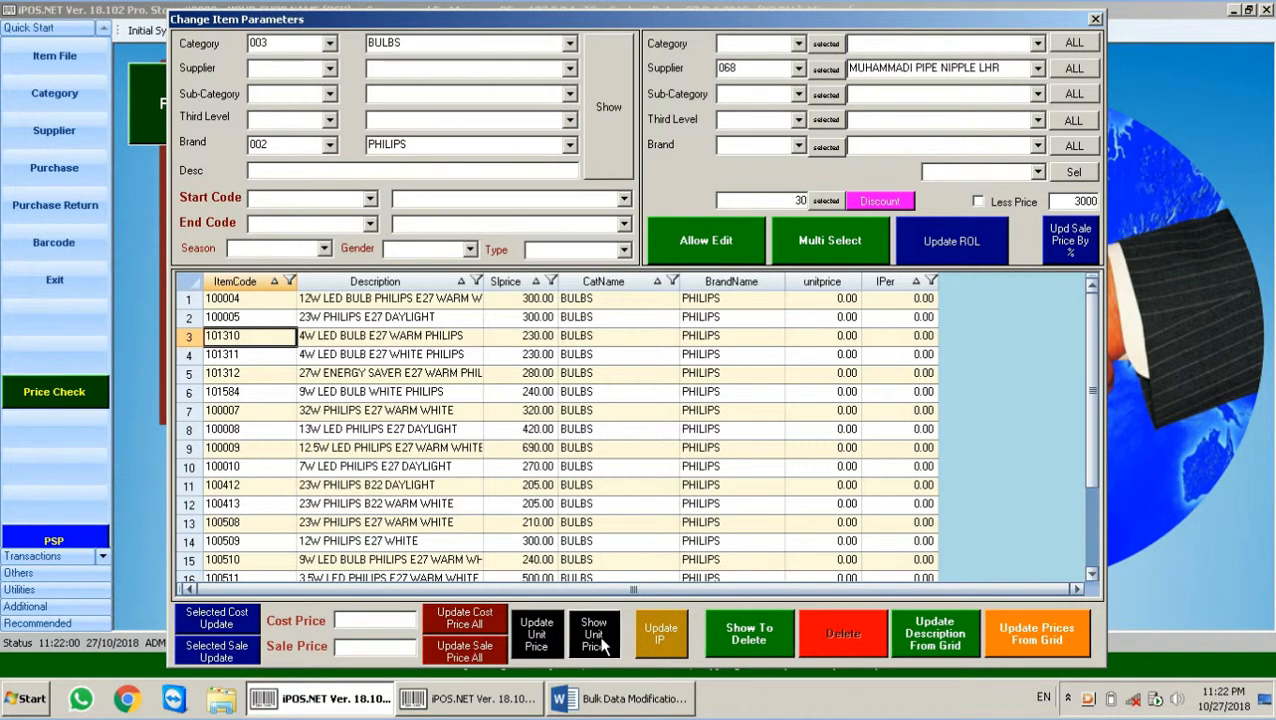
click(820, 298)
key(Escape)
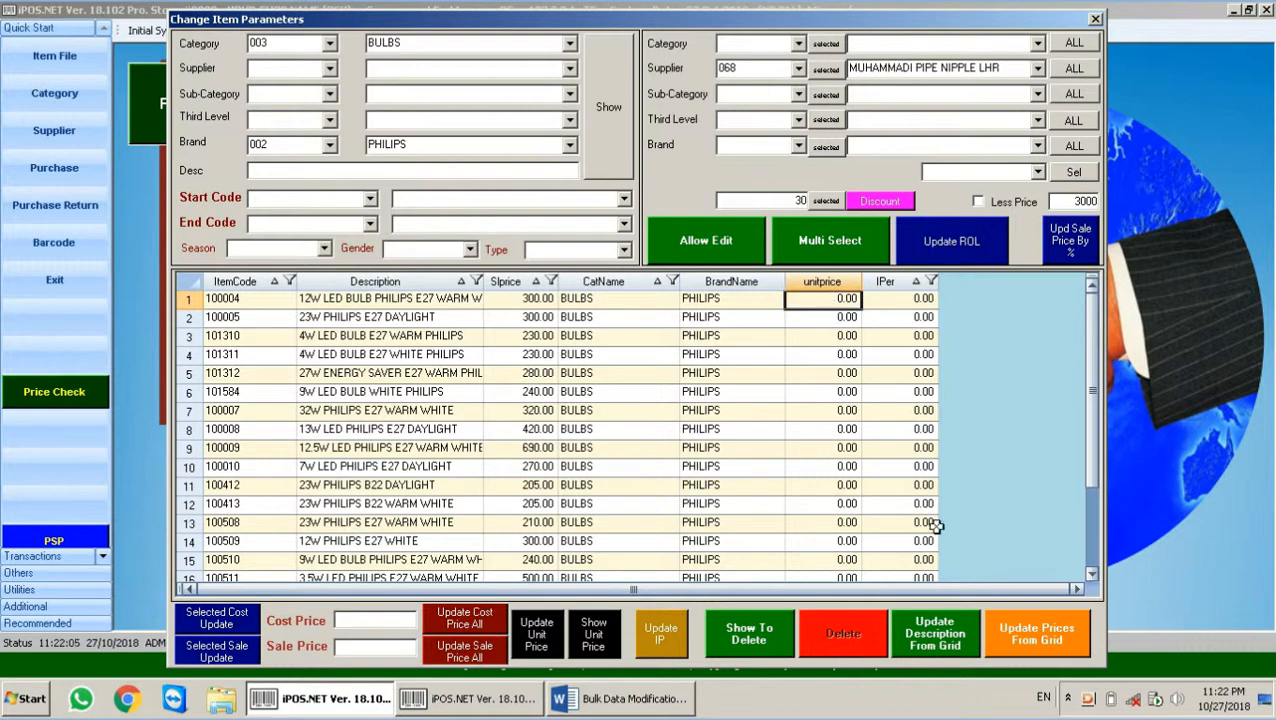
text(600)
key(Return)
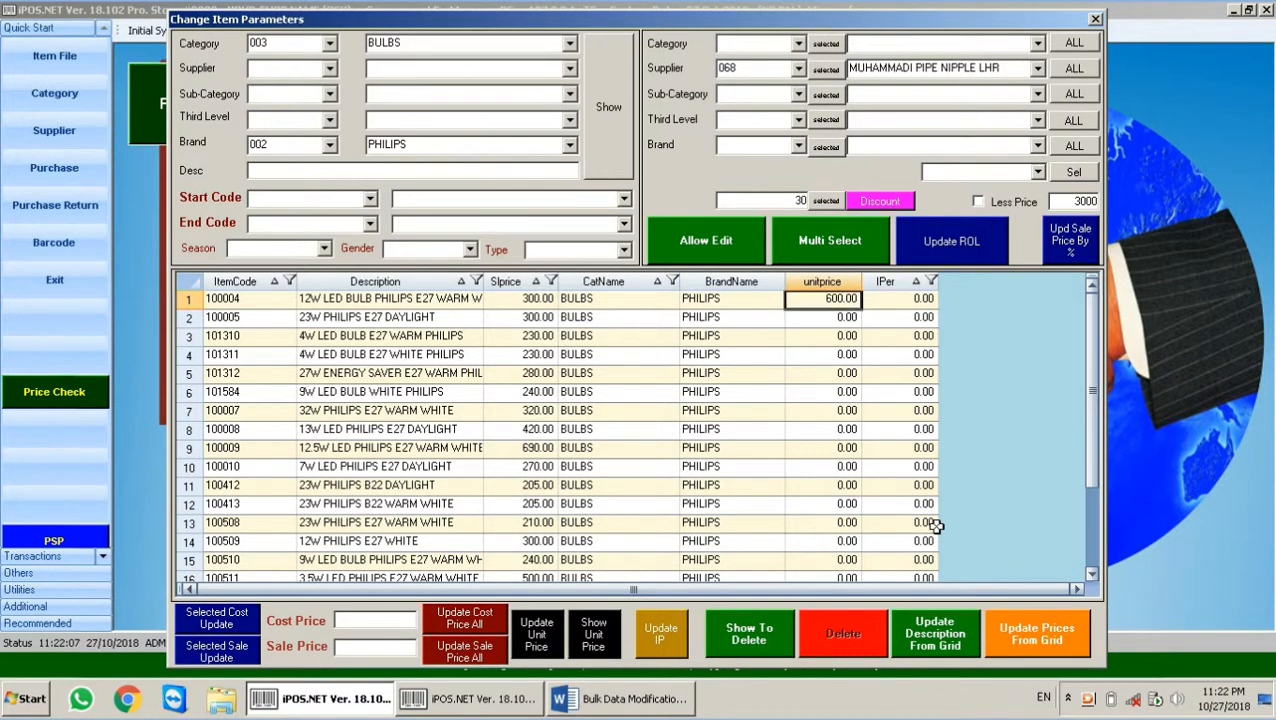
key(Down)
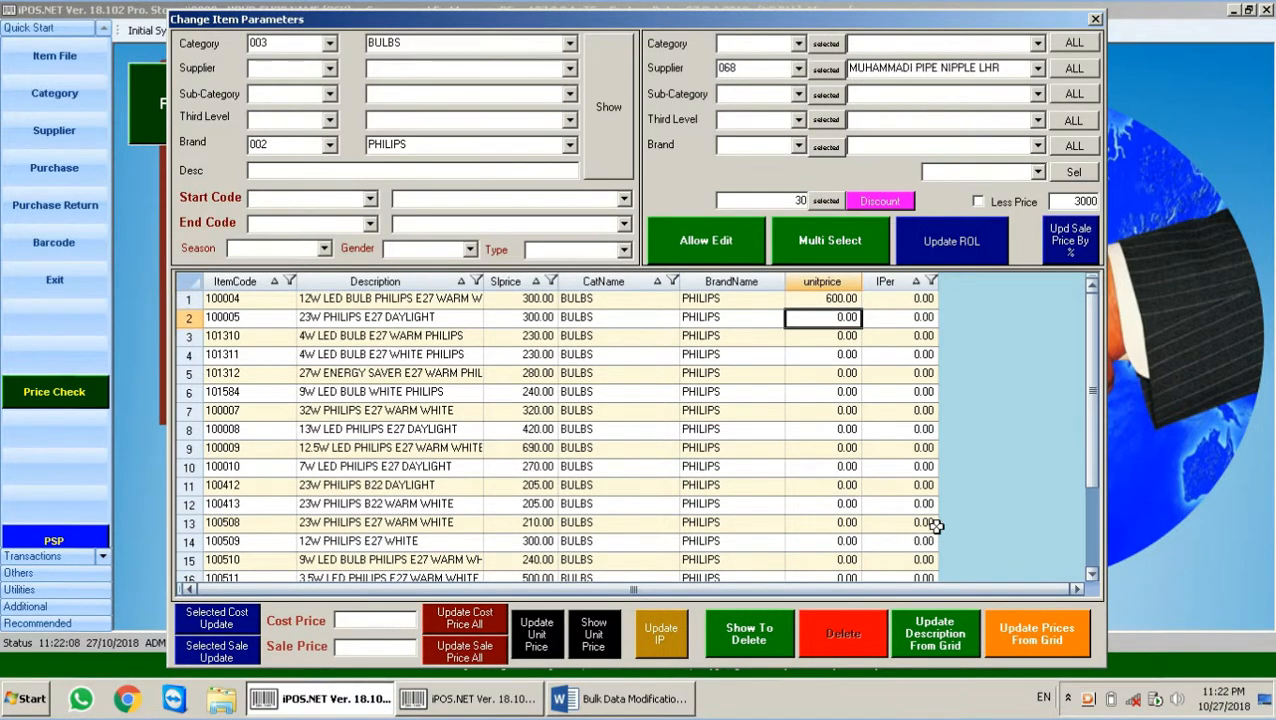
text(700)
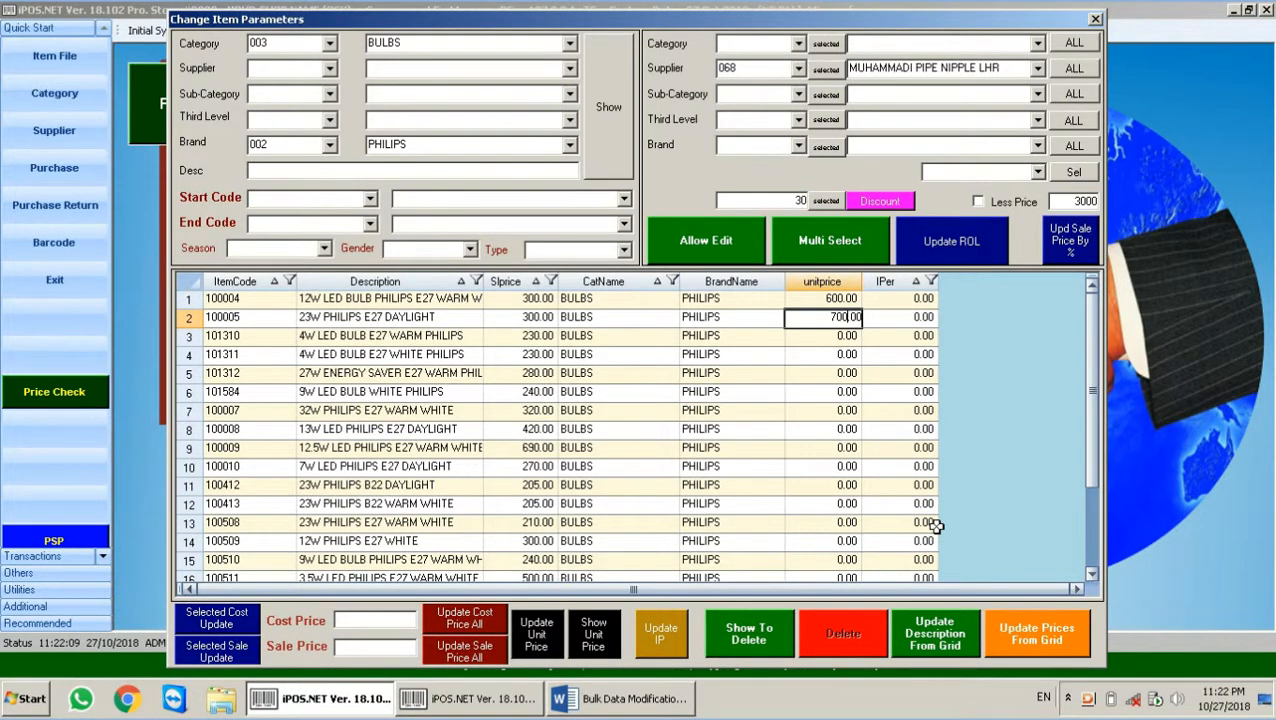
Step: Apply the 600 and 700 unit prices and confirm the update
click(535, 636)
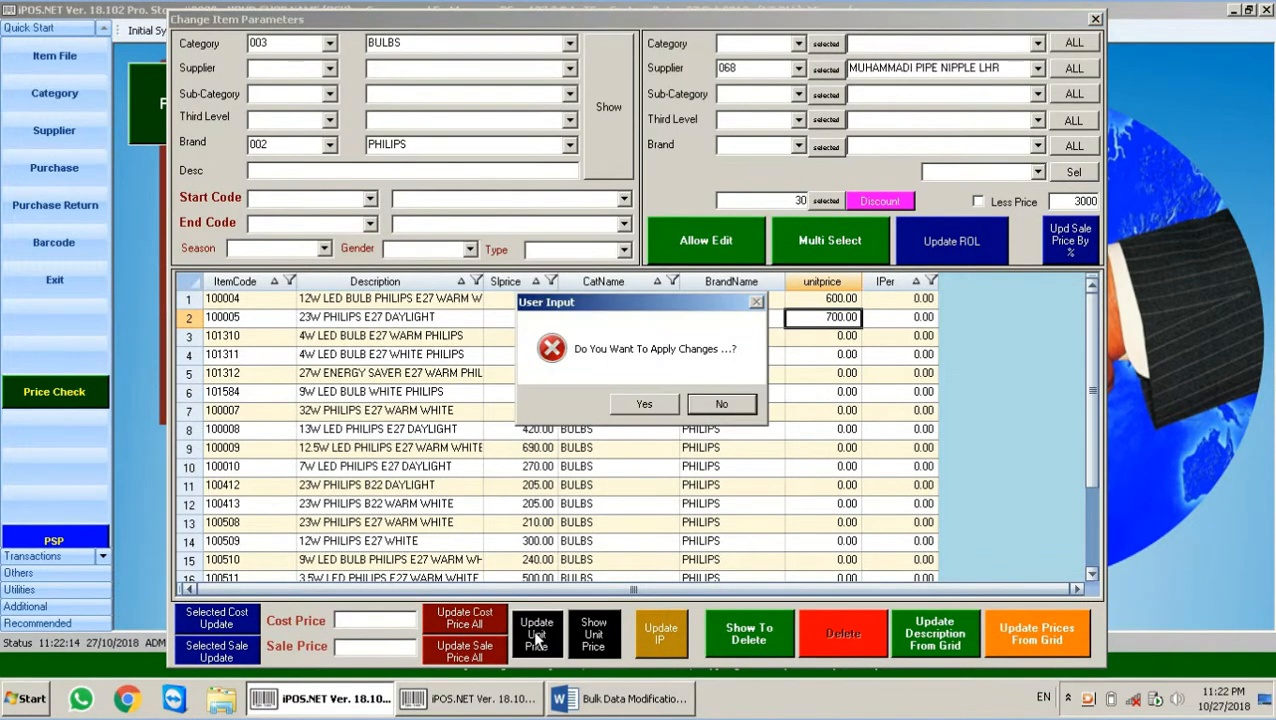
click(653, 403)
click(740, 404)
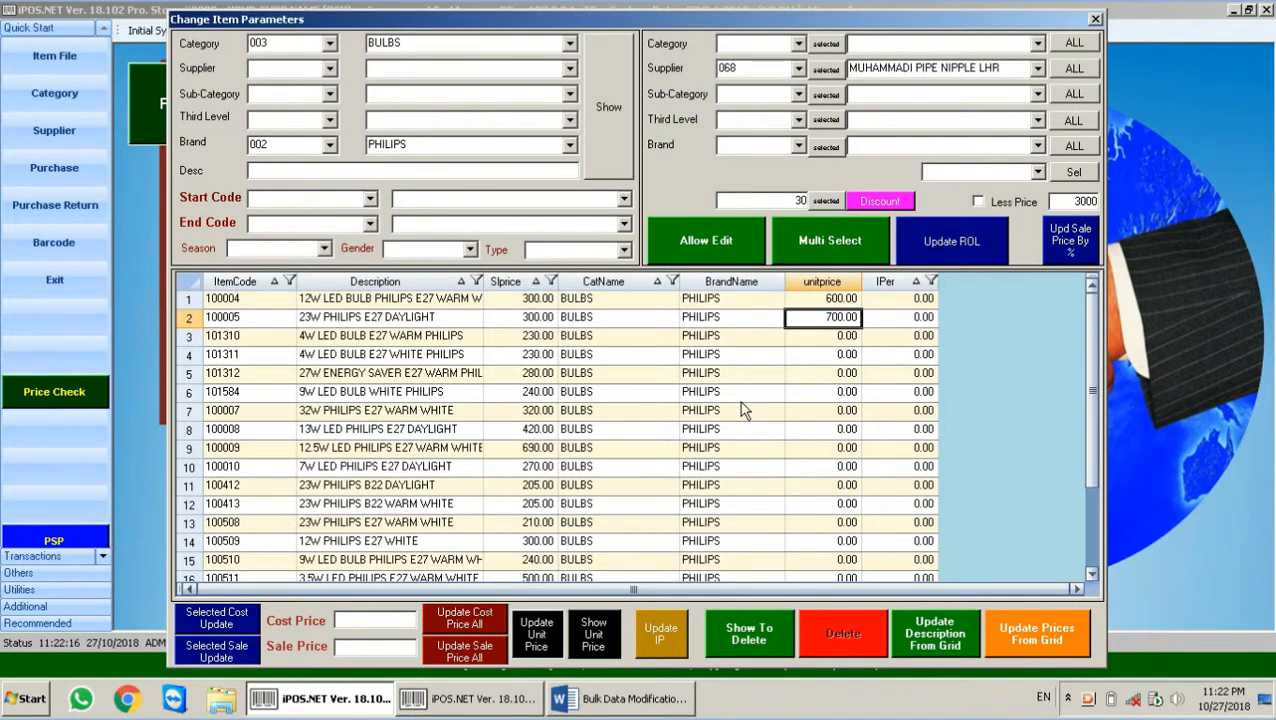
Step: Reload the grid to check item 100004's new unit price, then close its record
click(625, 102)
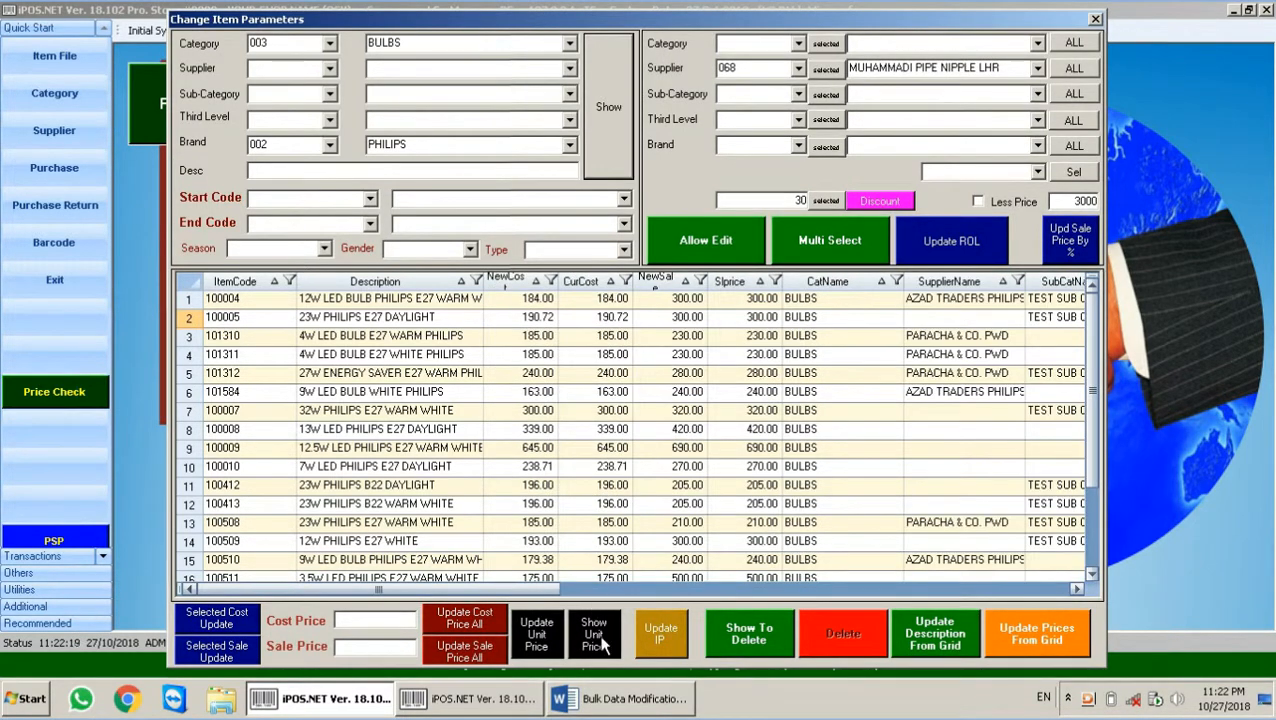
click(600, 640)
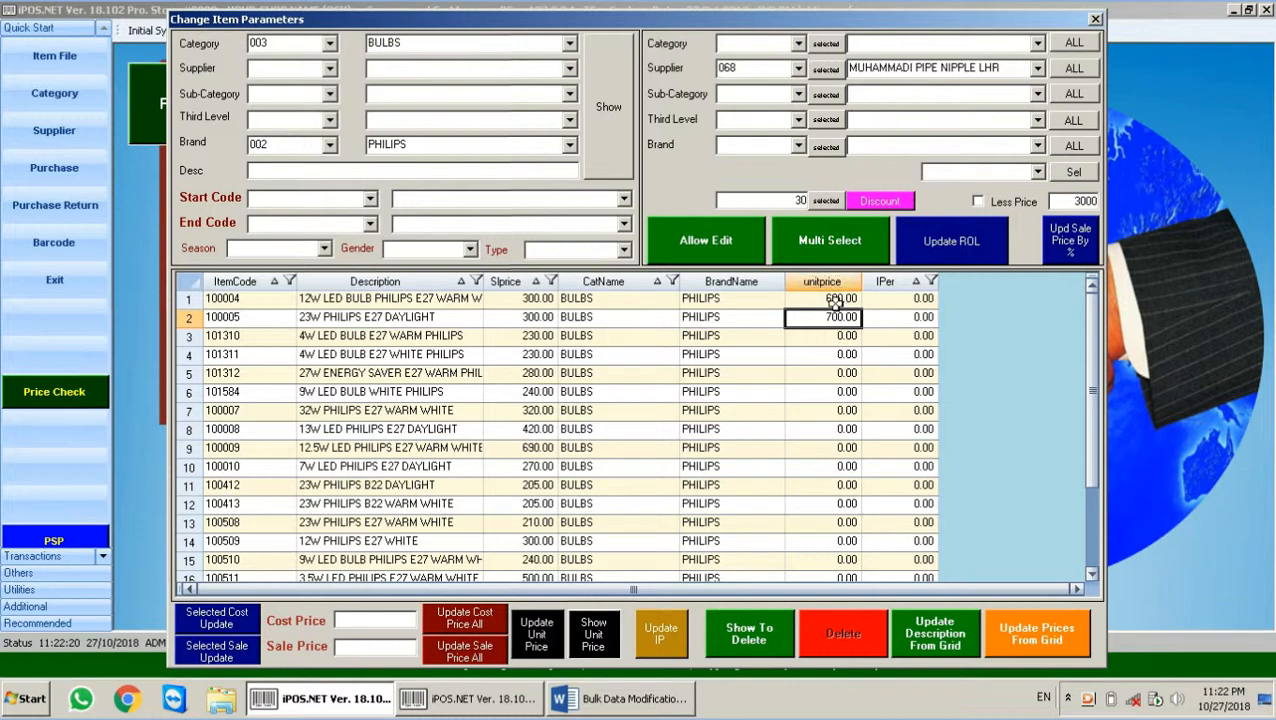
click(242, 300)
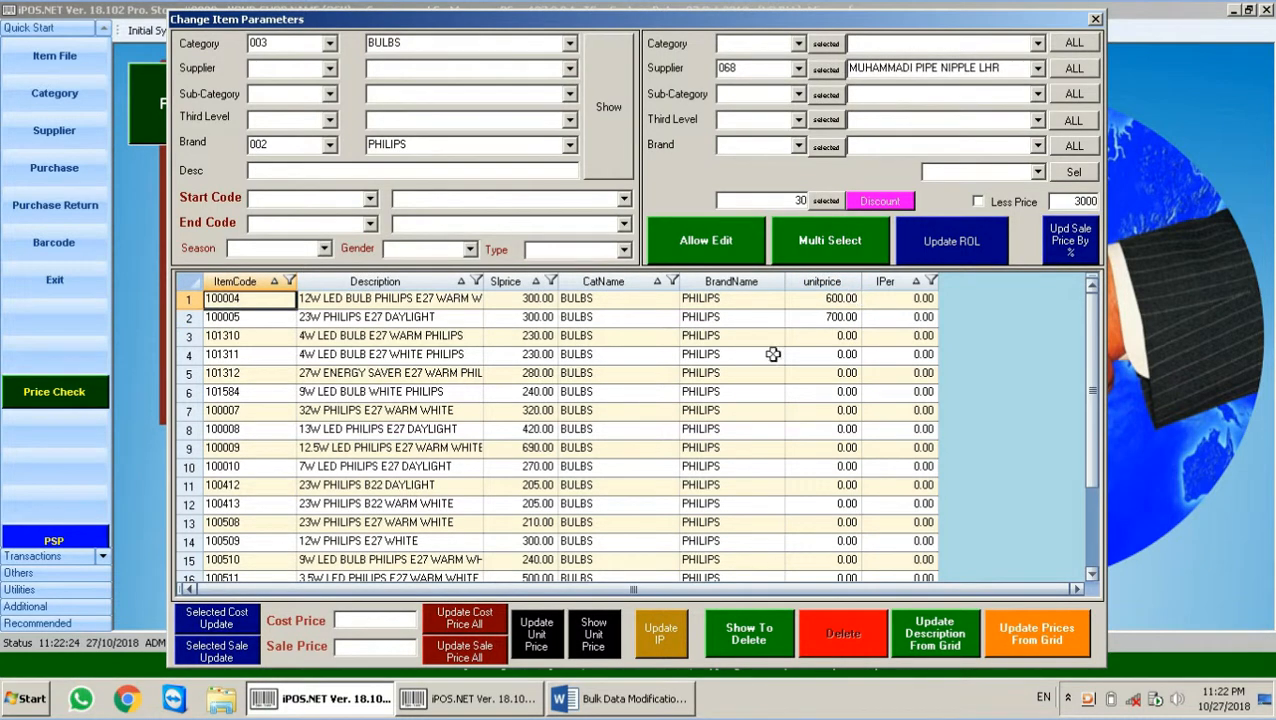
double_click(837, 336)
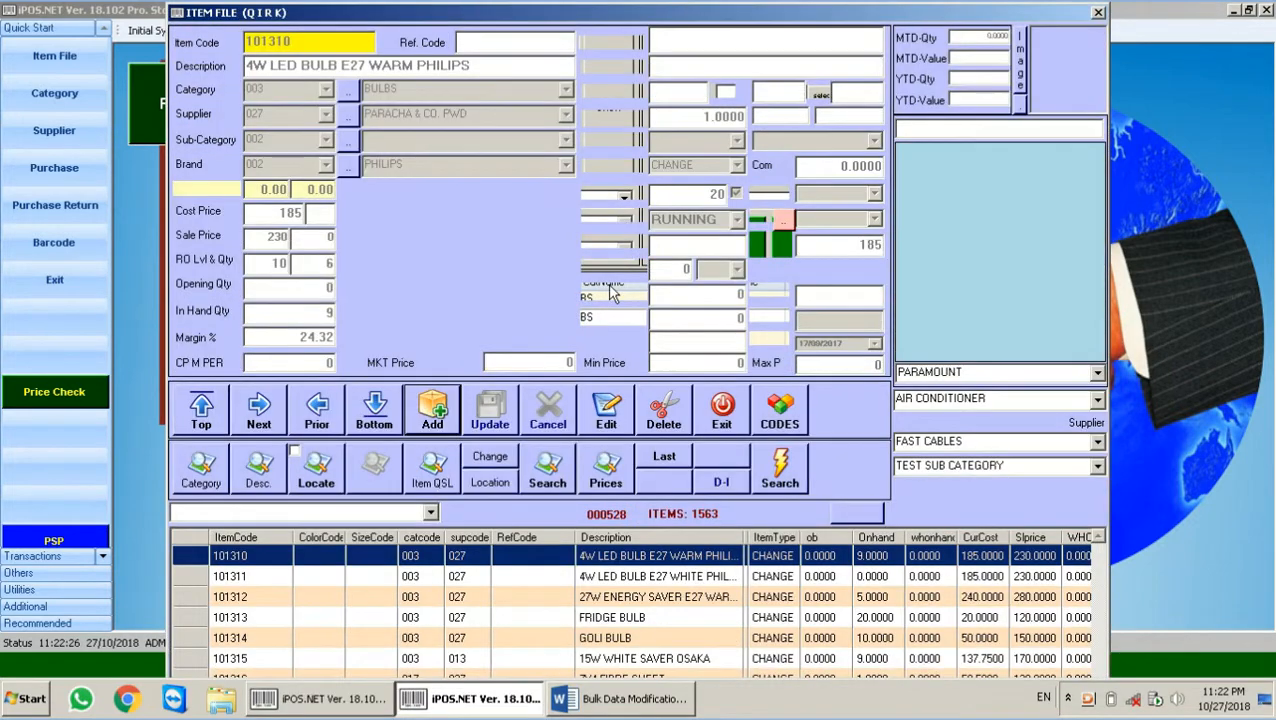
click(721, 411)
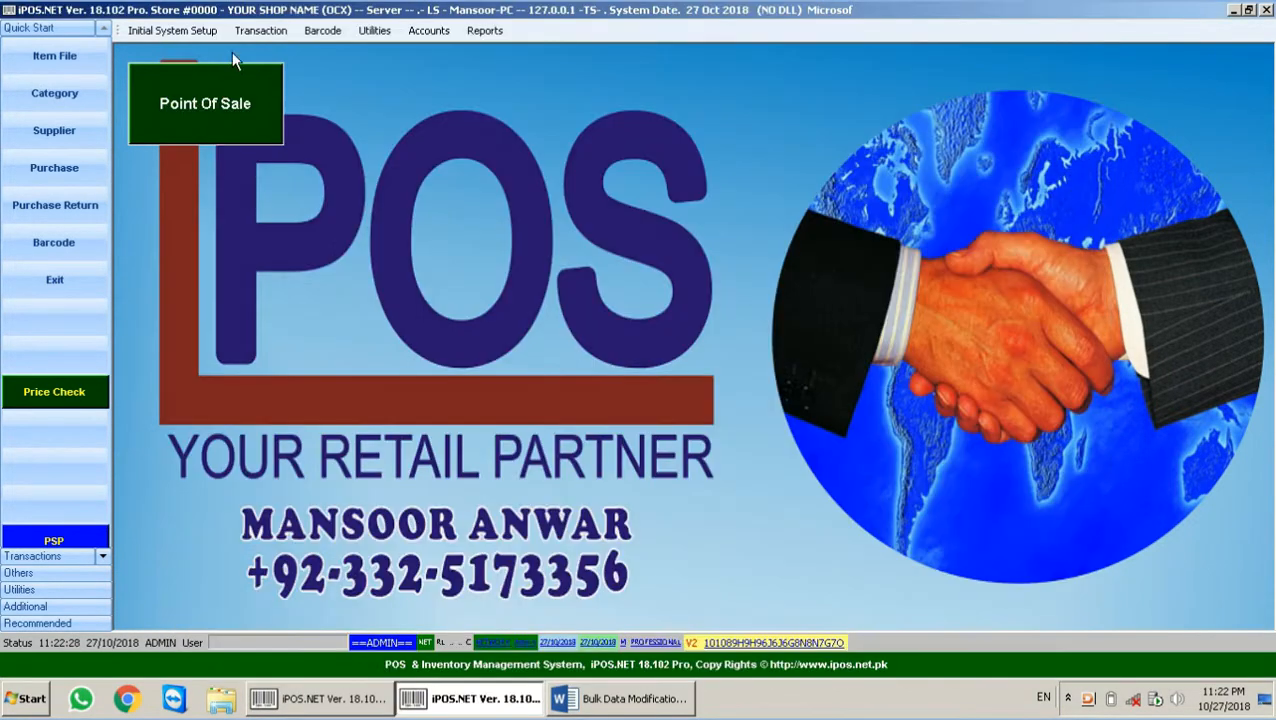
Step: Look up item 100004 in Item File to check its 600 unit price
click(48, 62)
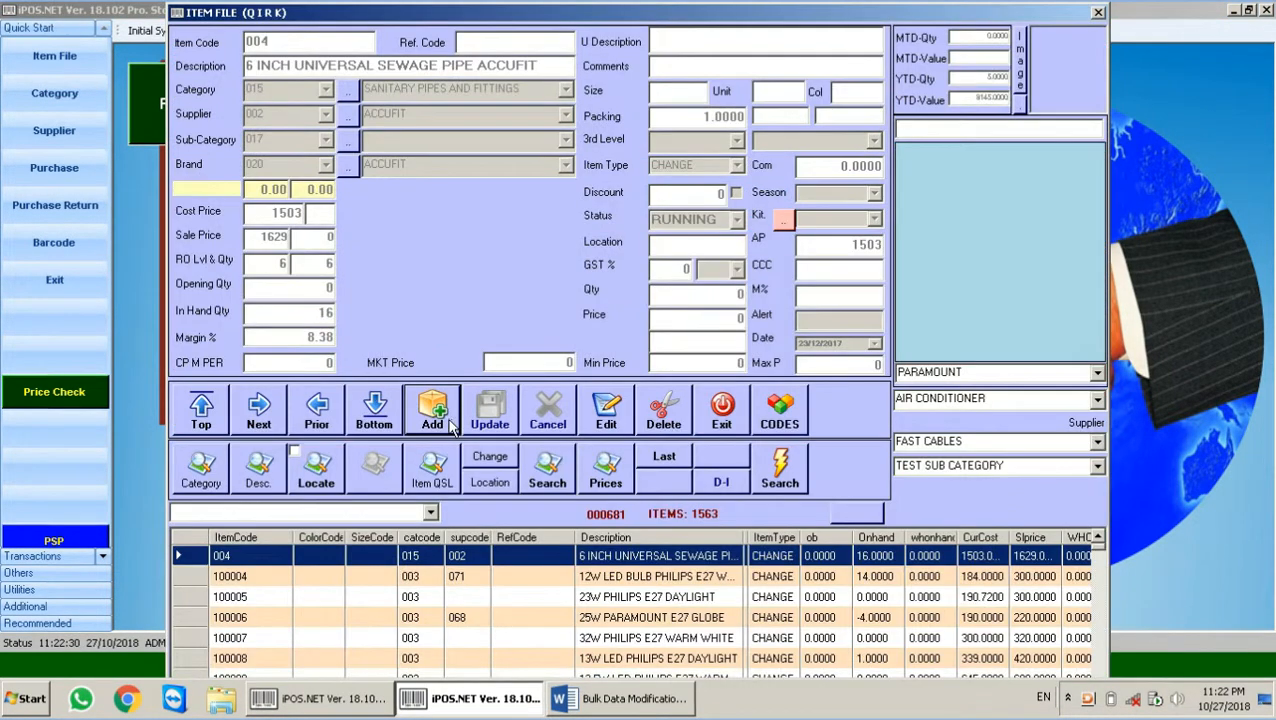
text(100004)
key(Return)
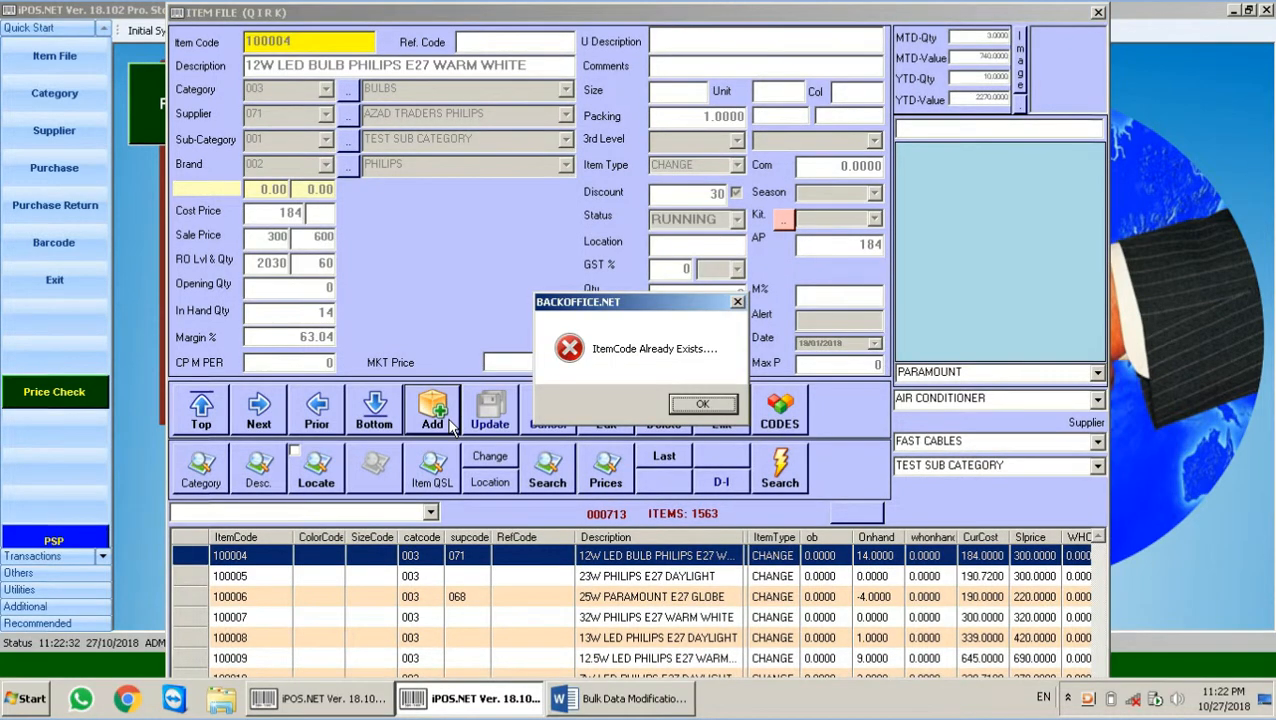
key(Return)
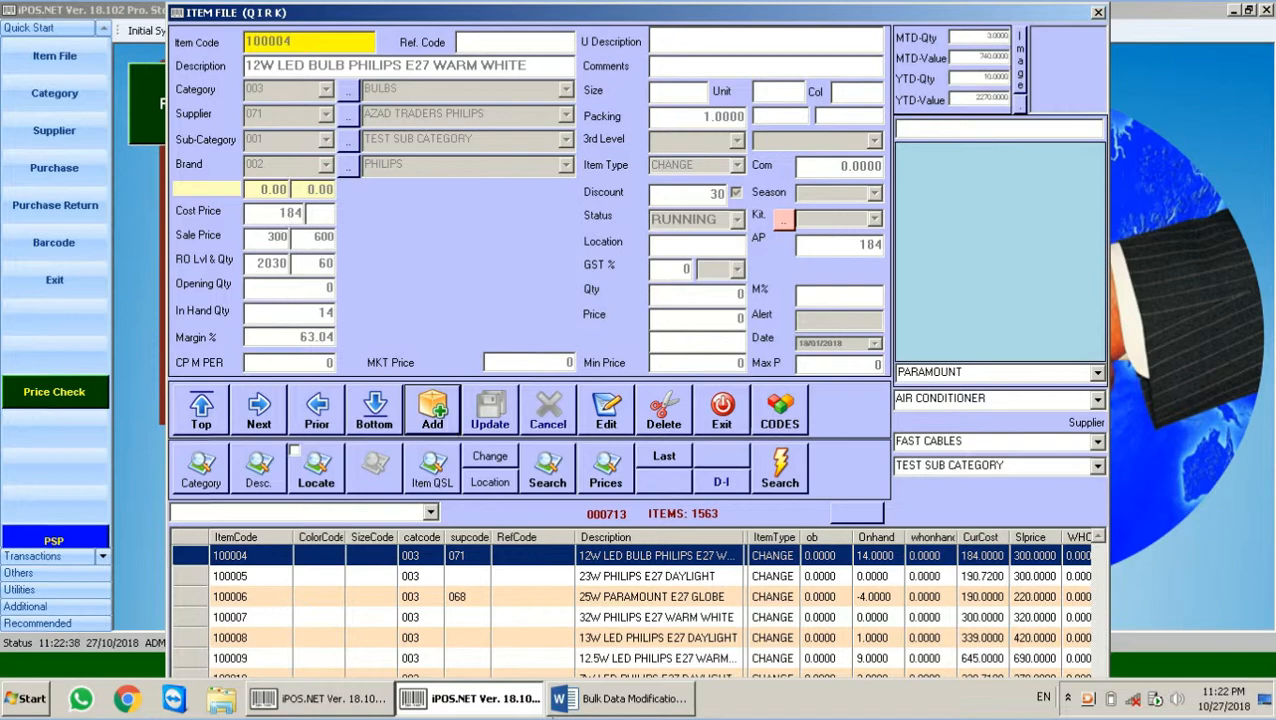
Step: Check item 100005's 700 unit price in Item File, then return to Change Item Parameters
click(320, 698)
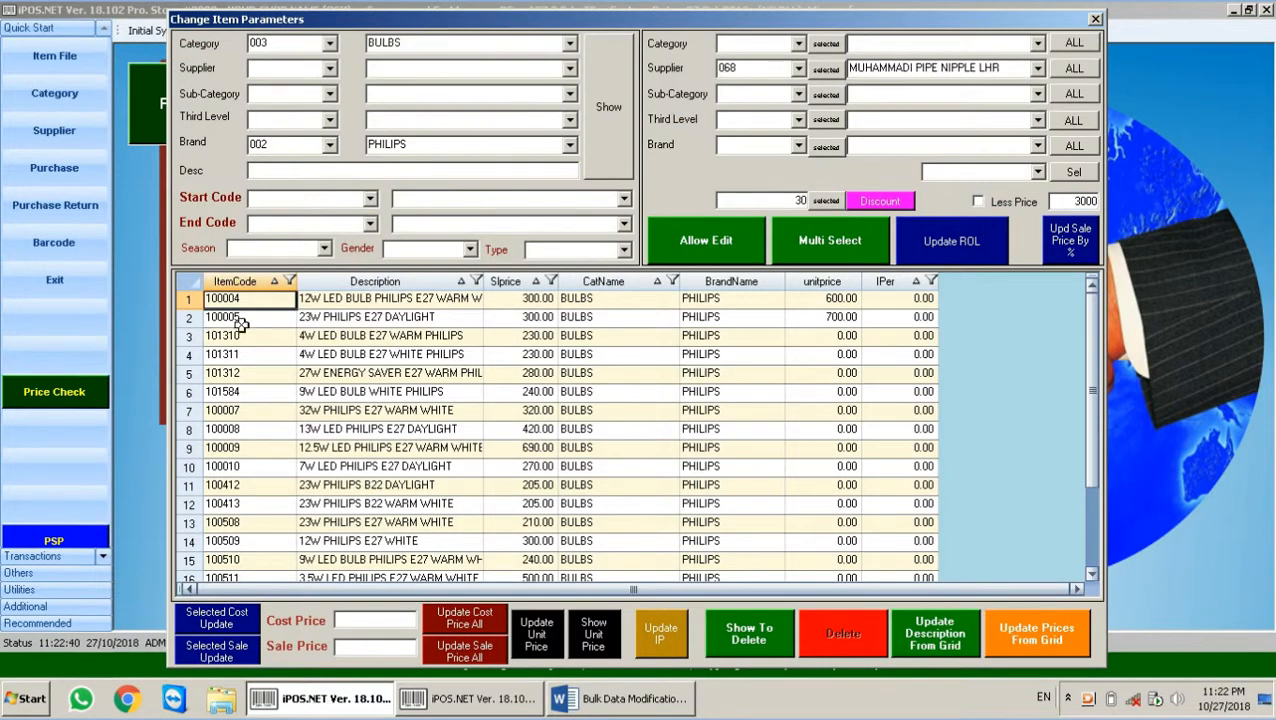
click(241, 320)
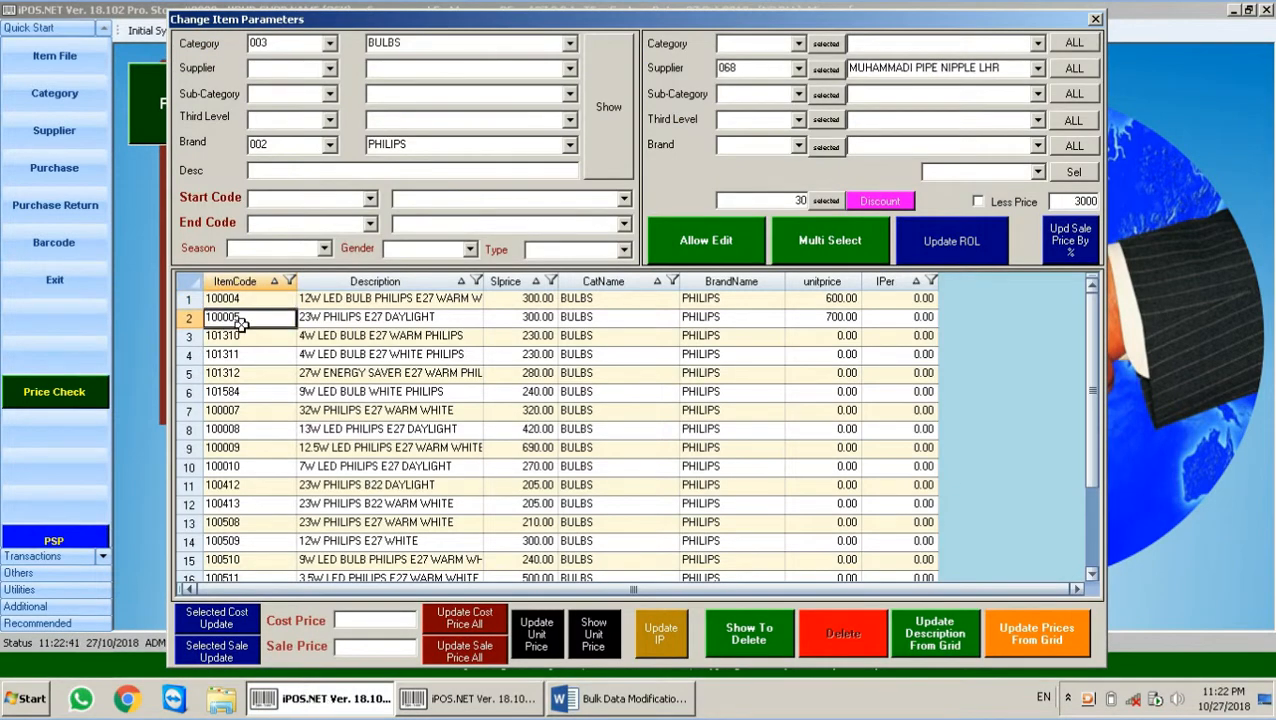
click(492, 706)
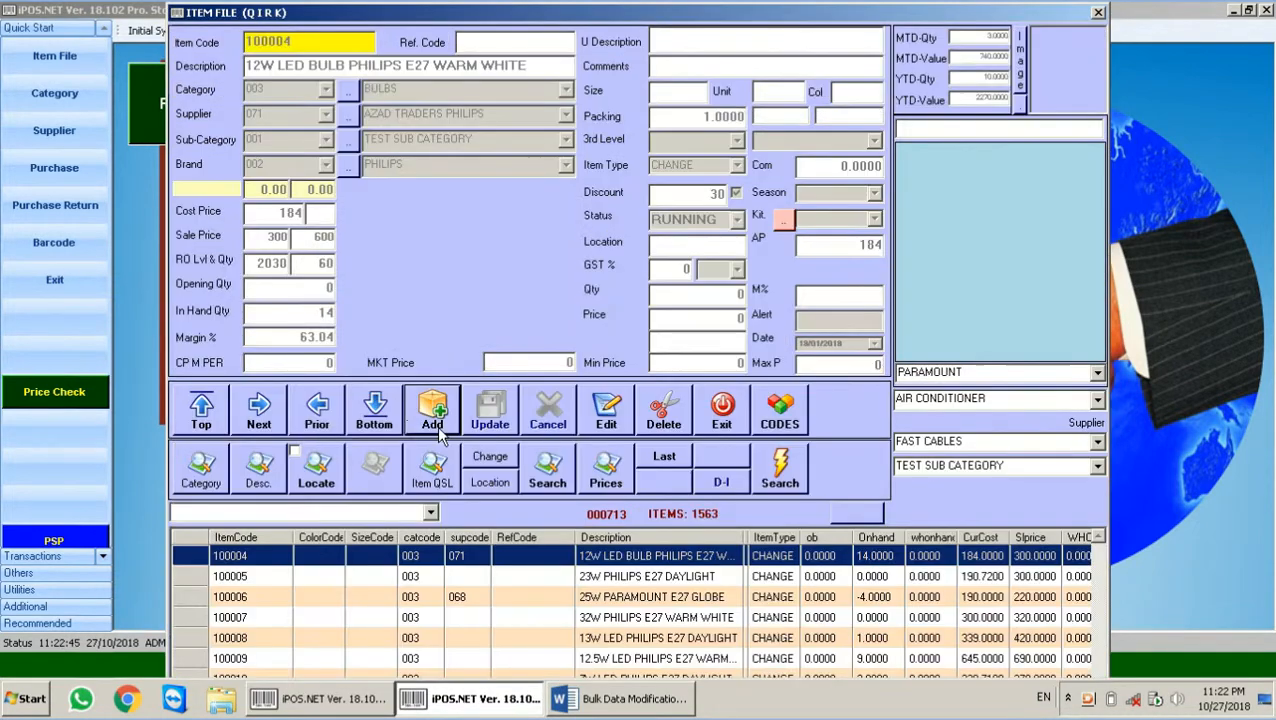
click(446, 424)
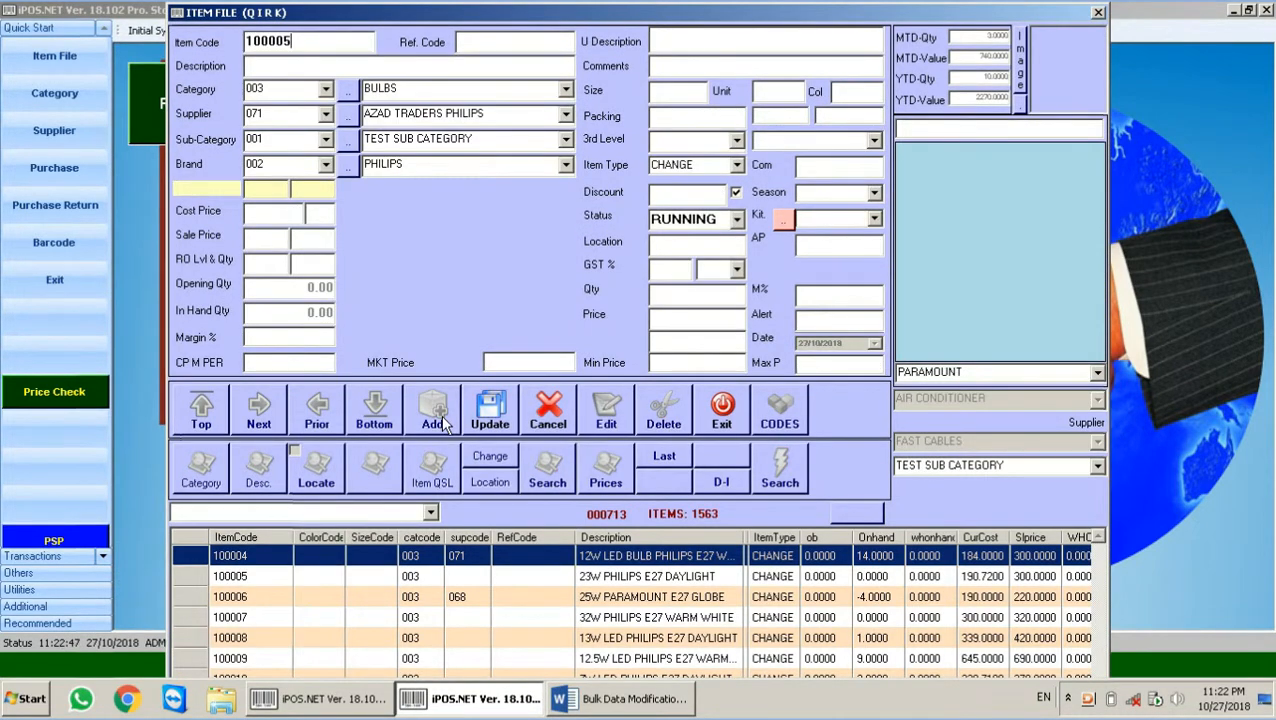
key(Return)
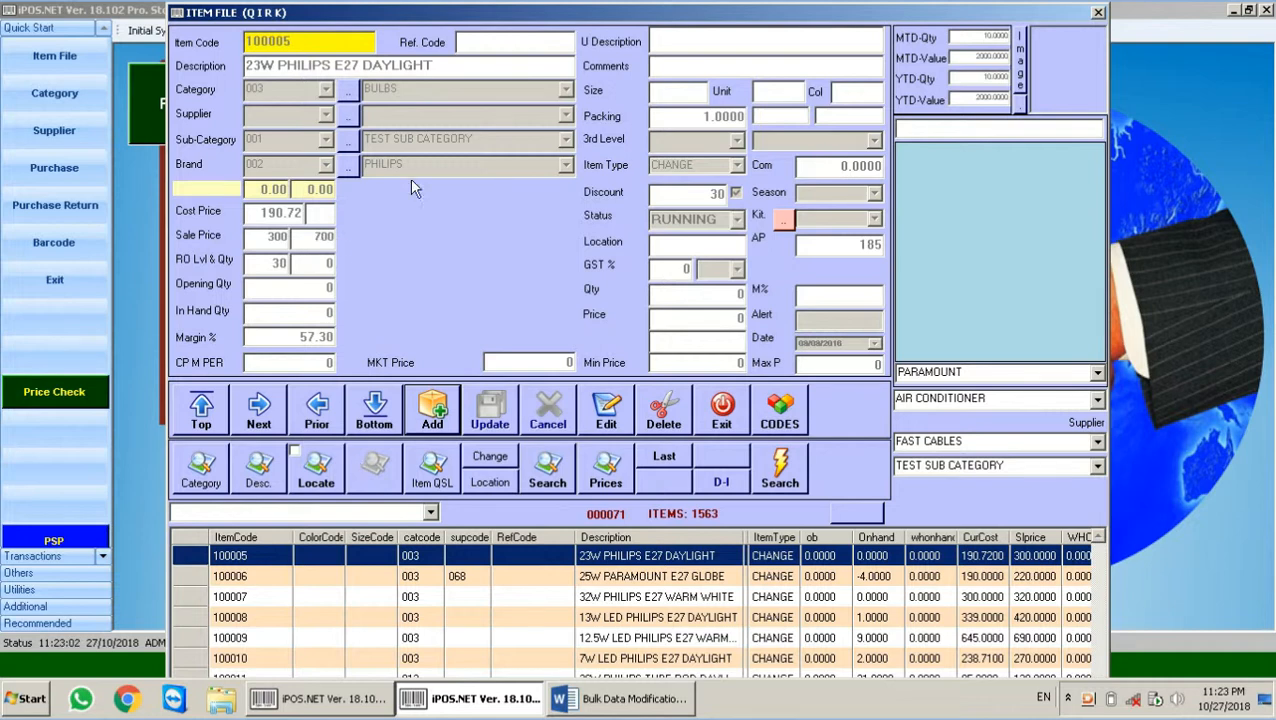
click(373, 697)
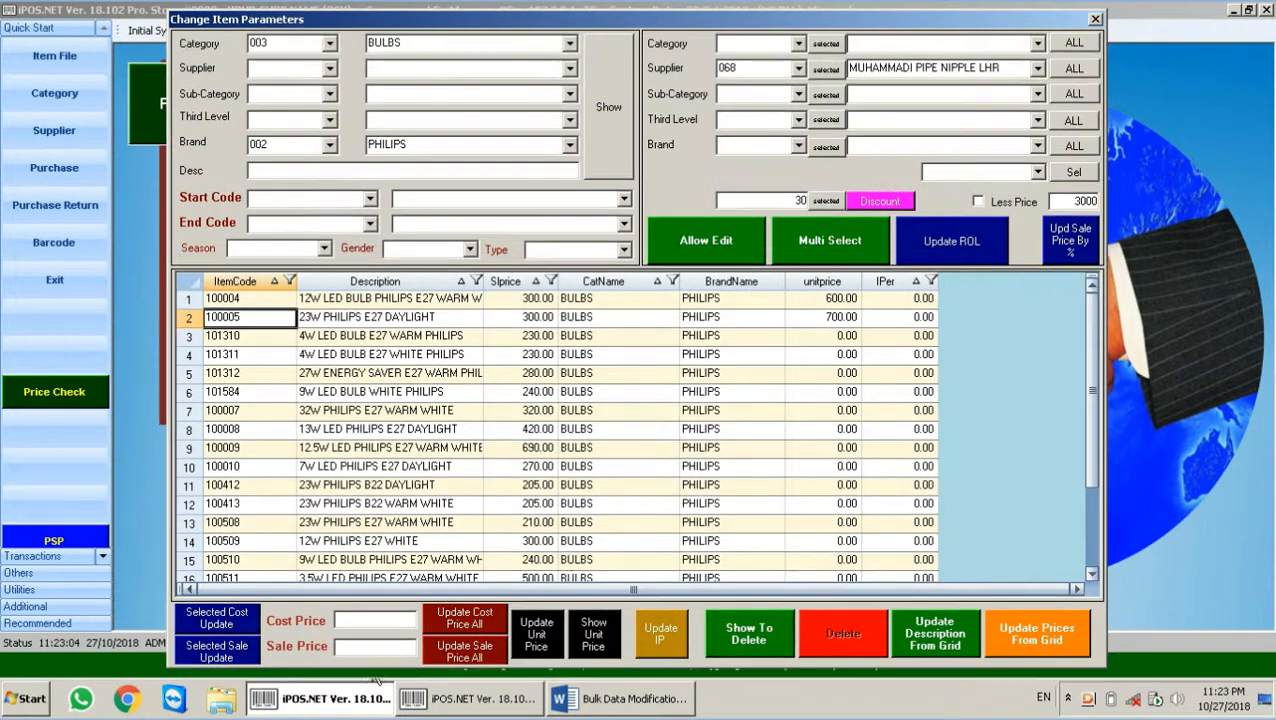
Step: Reload the grid and rename rows 1 and 2 to 'abc test 1' and 'abc test 2'
click(620, 112)
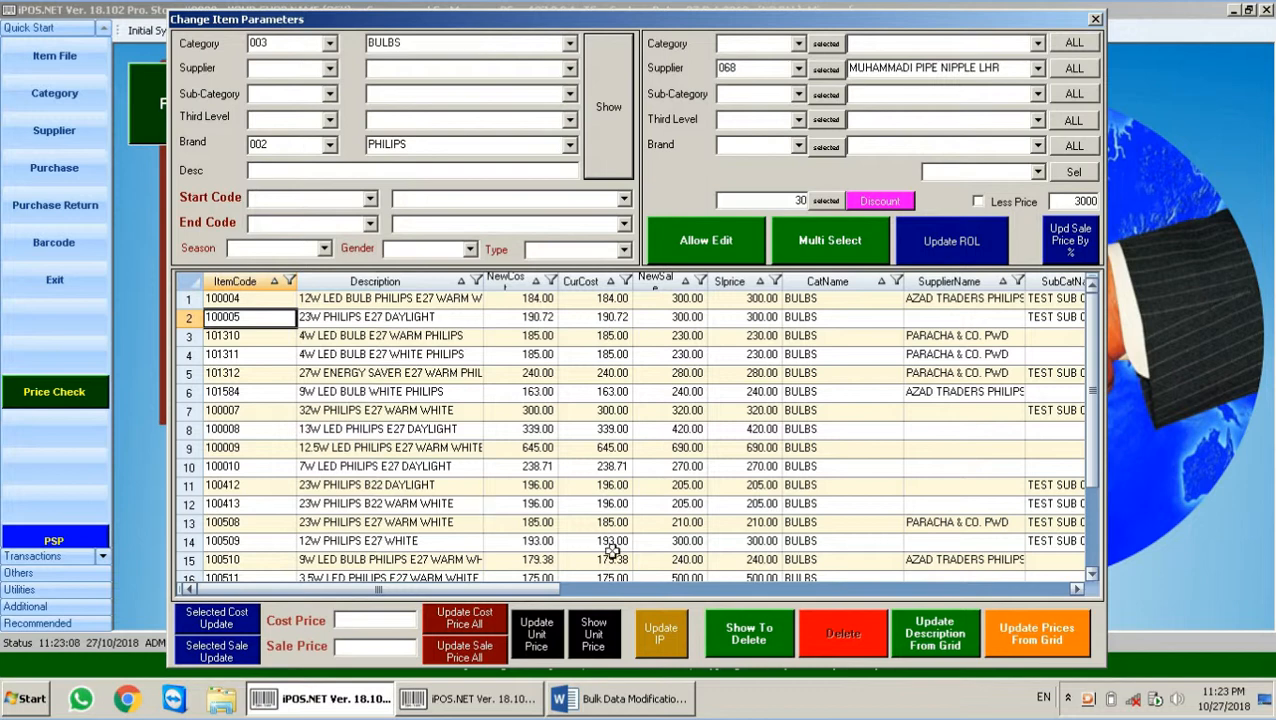
click(398, 299)
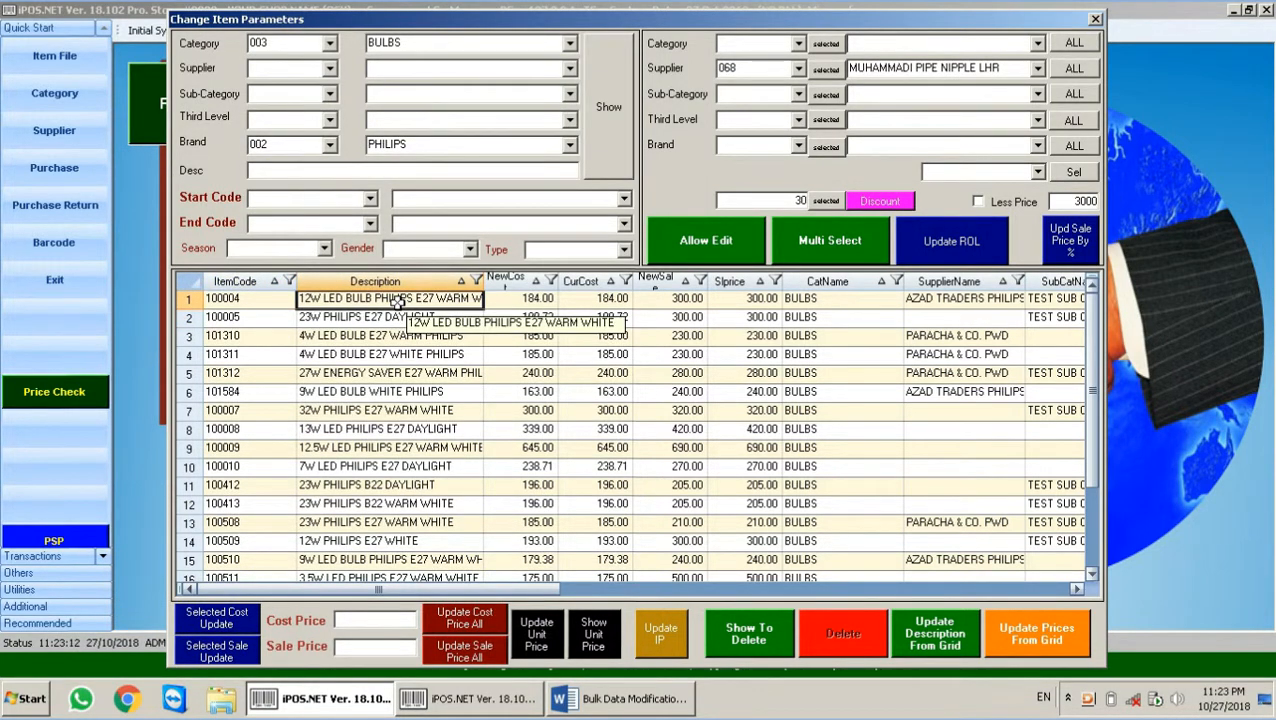
text(ab)
key(BackSpace)
key(BackSpace)
key(BackSpace)
key(BackSpace)
key(BackSpace)
key(BackSpace)
key(BackSpace)
key(BackSpace)
key(BackSpace)
key(BackSpace)
key(BackSpace)
key(BackSpace)
key(BackSpace)
key(BackSpace)
key(BackSpace)
key(BackSpace)
key(BackSpace)
key(BackSpace)
key(BackSpace)
key(BackSpace)
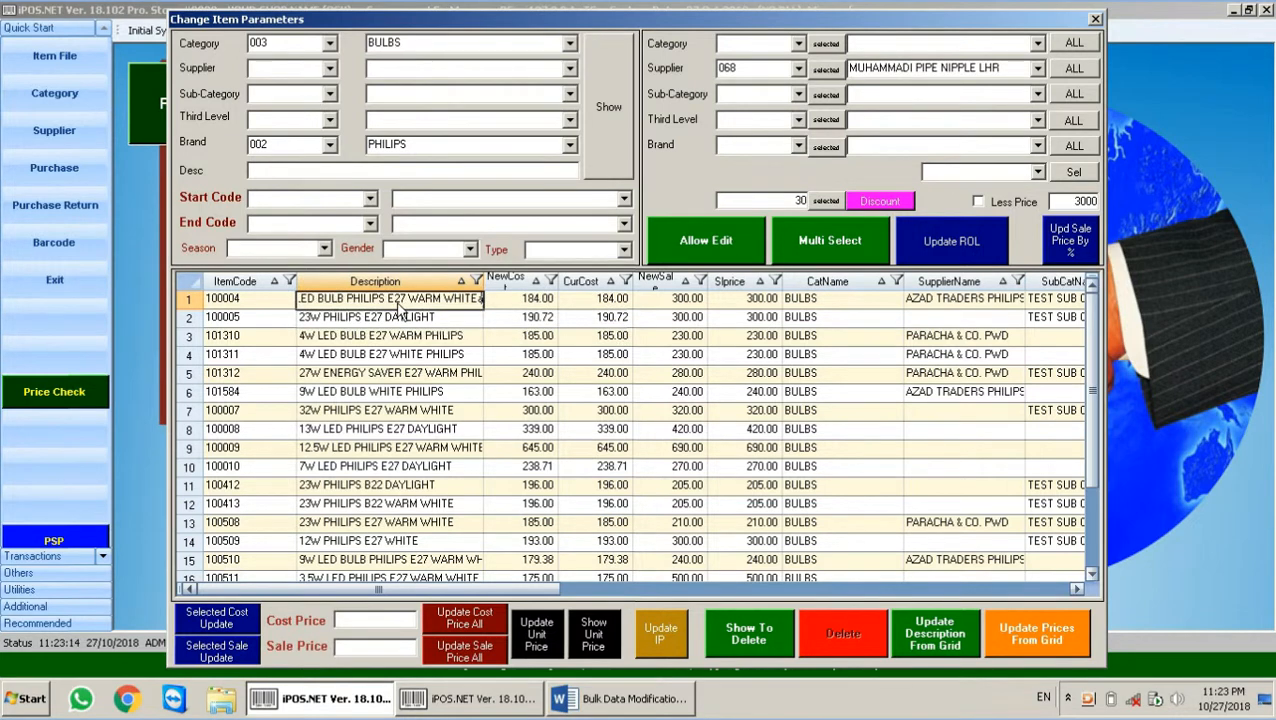
text(abc )
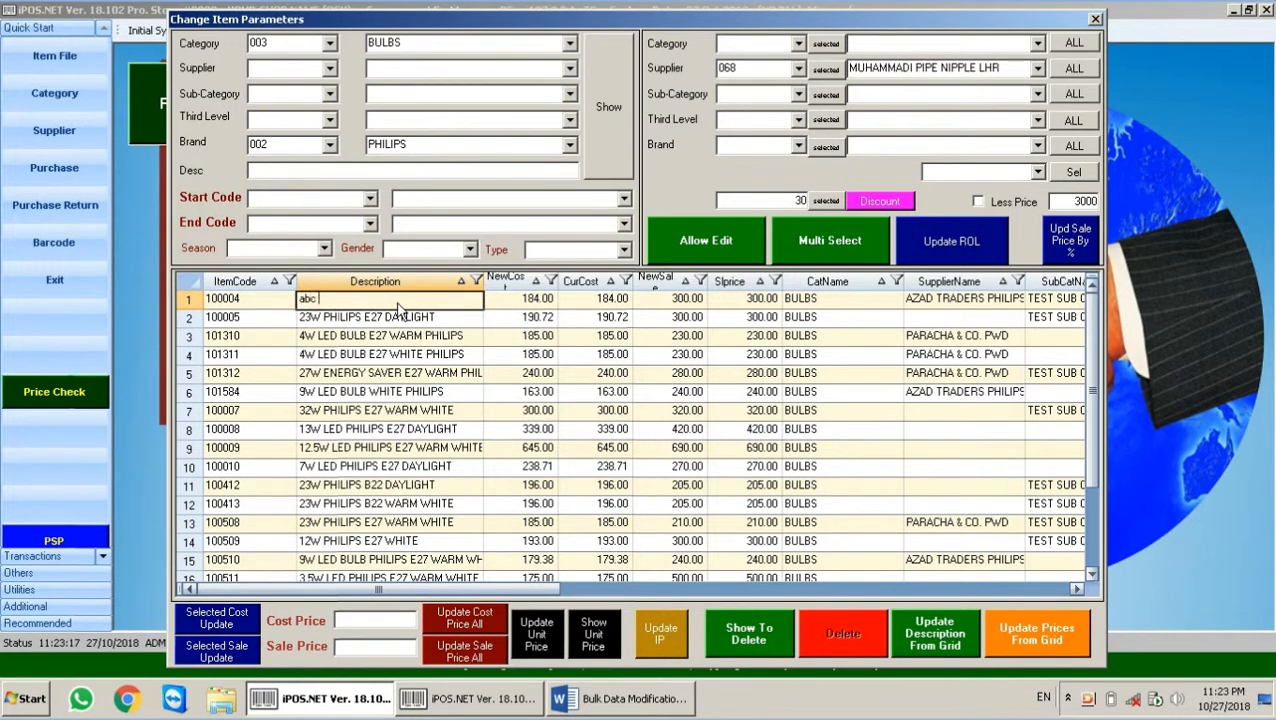
text(test 1)
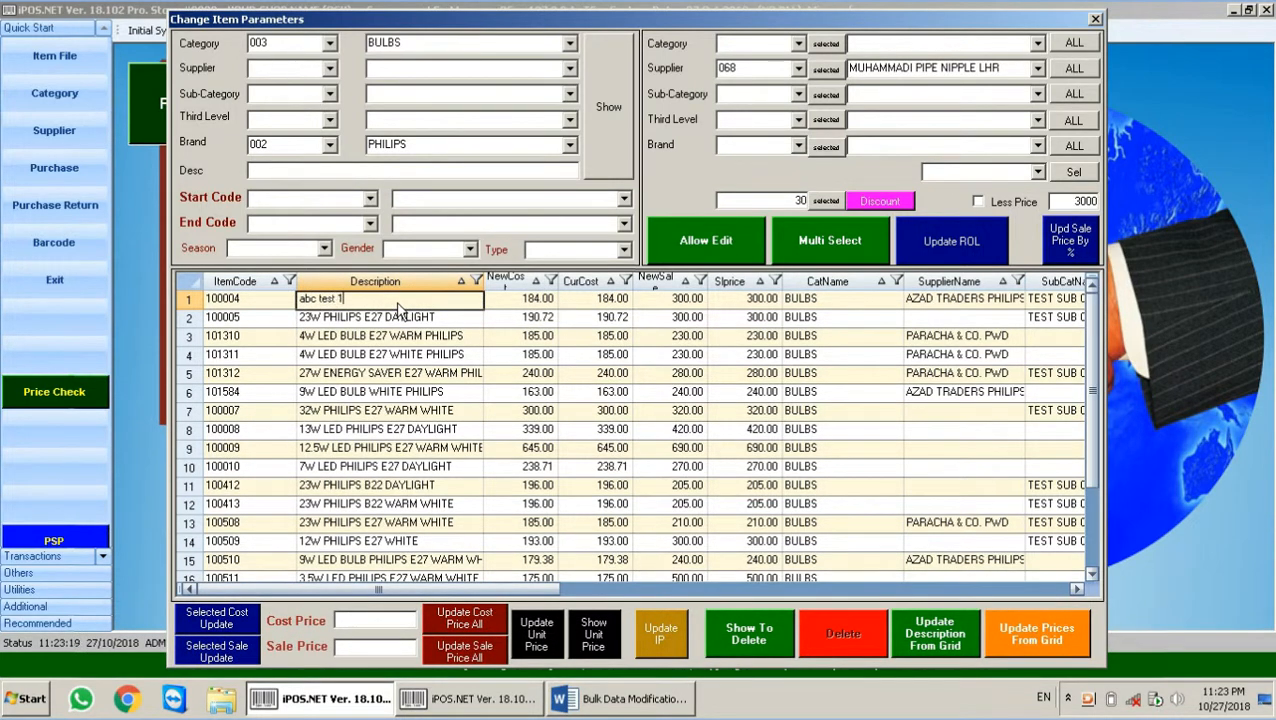
key(Return)
key(F2)
text(abc)
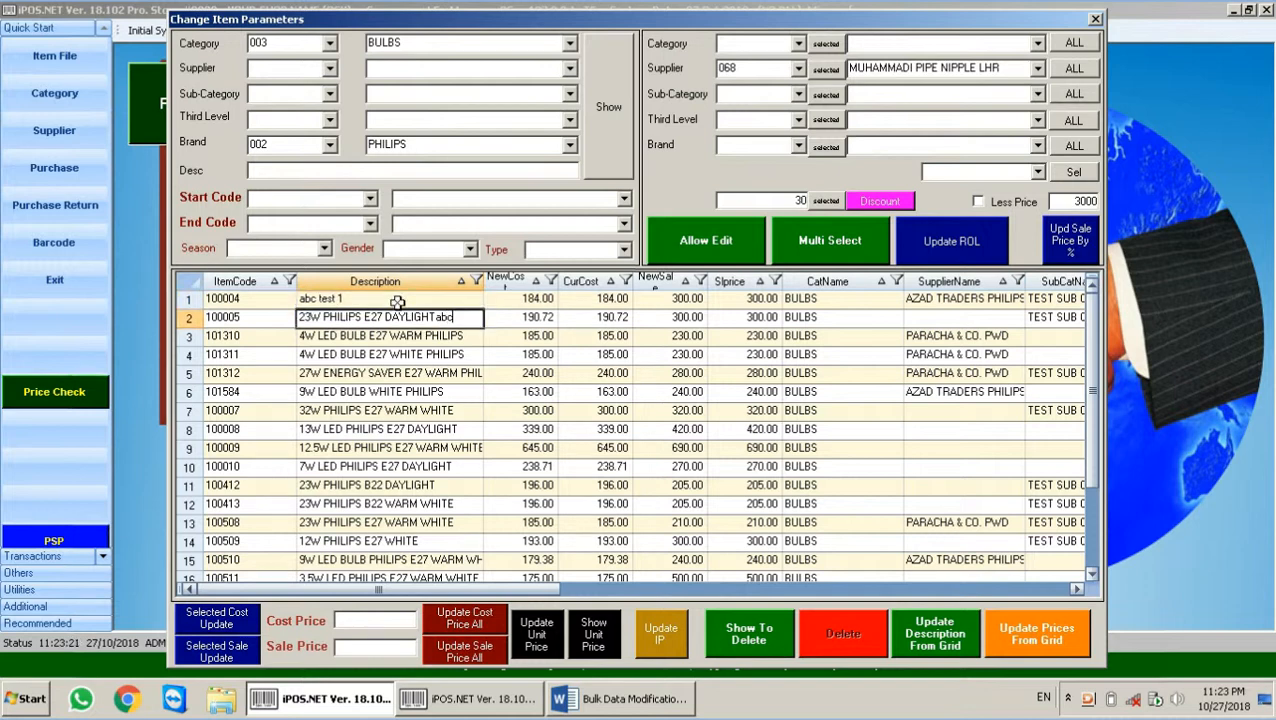
key(BackSpace)
key(BackSpace)
key(BackSpace)
key(BackSpace)
key(BackSpace)
key(BackSpace)
key(BackSpace)
key(BackSpace)
key(BackSpace)
key(BackSpace)
key(BackSpace)
key(BackSpace)
key(BackSpace)
key(BackSpace)
key(BackSpace)
key(BackSpace)
key(BackSpace)
key(BackSpace)
key(BackSpace)
key(BackSpace)
text(ac)
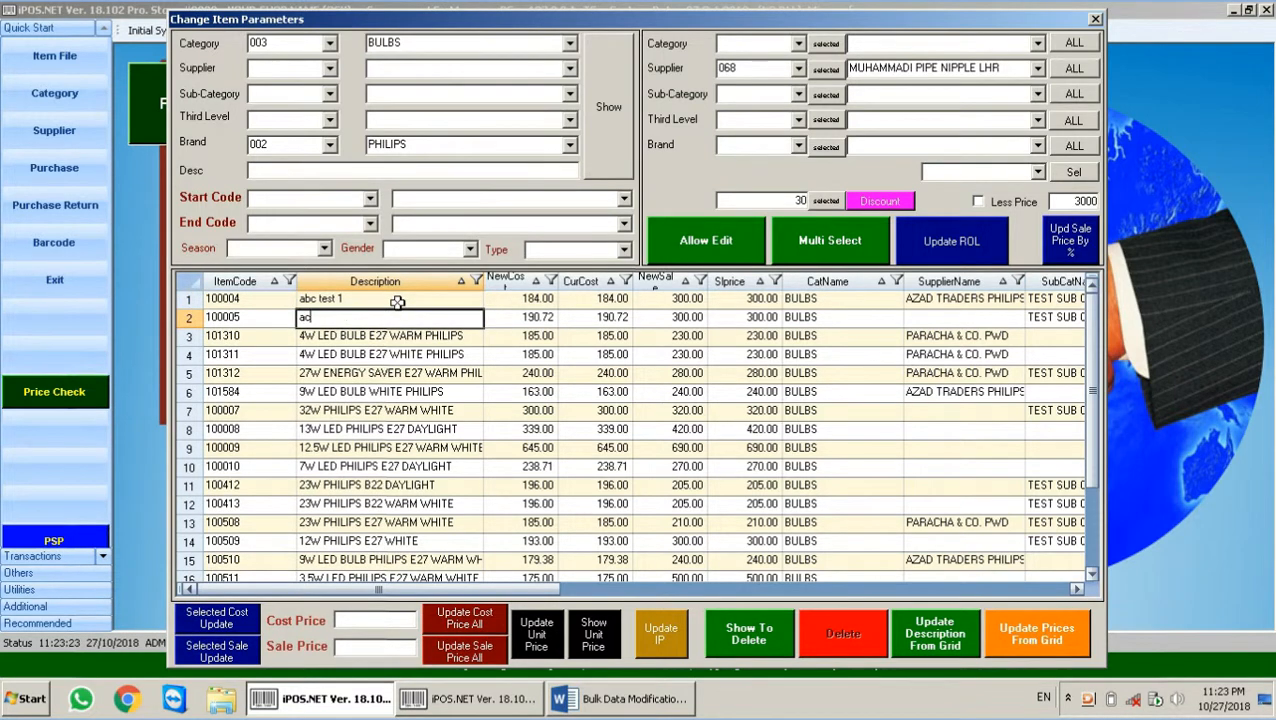
text(c test 2)
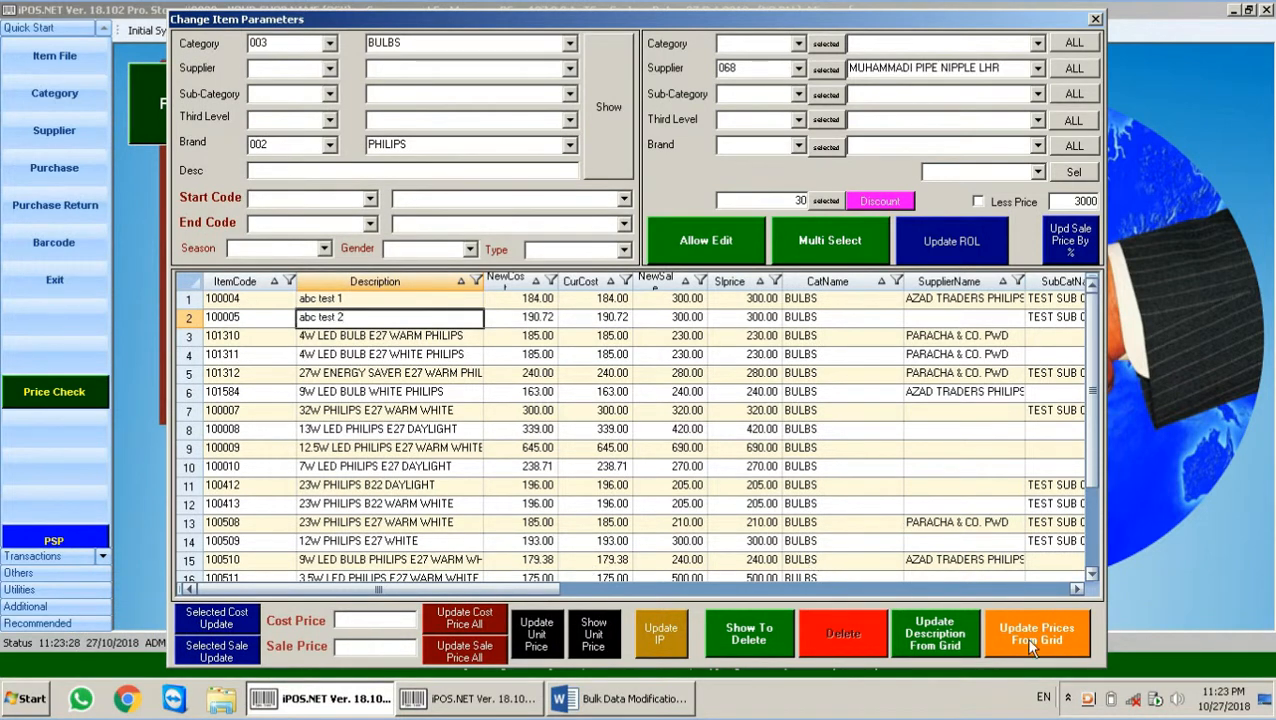
Step: Apply the grid description changes and open row 1's full item record
click(940, 644)
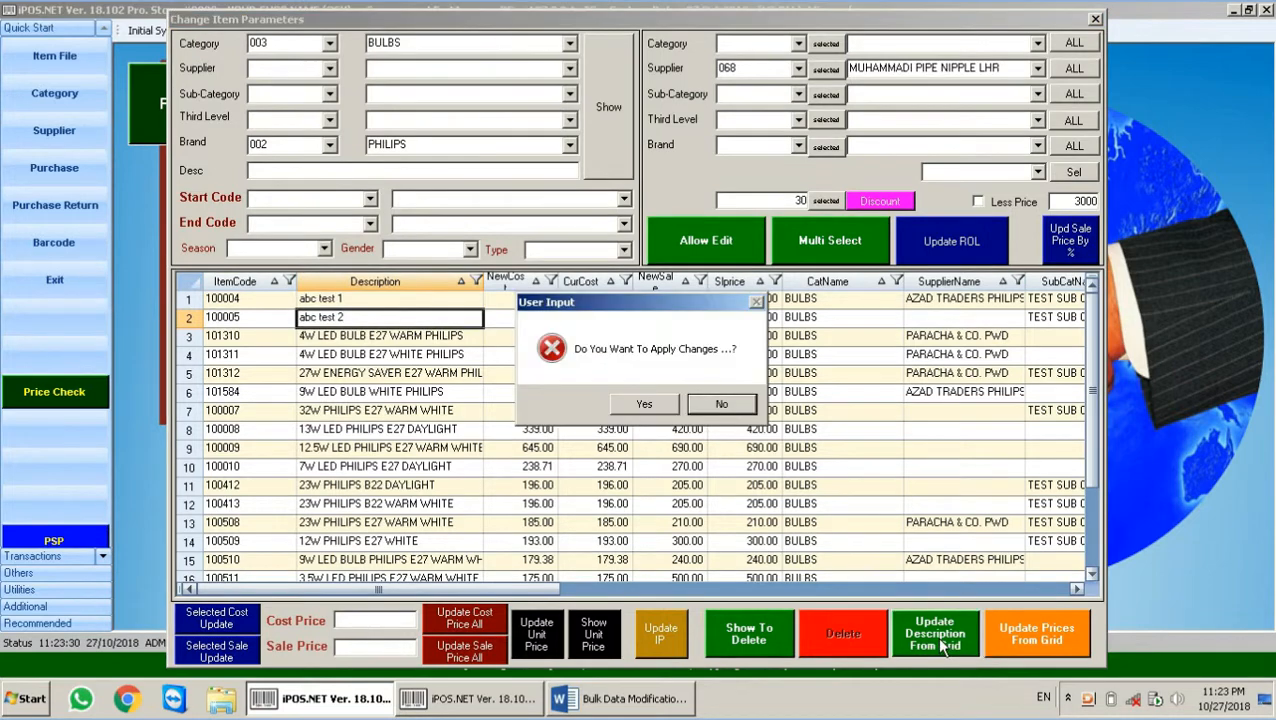
click(645, 403)
click(757, 405)
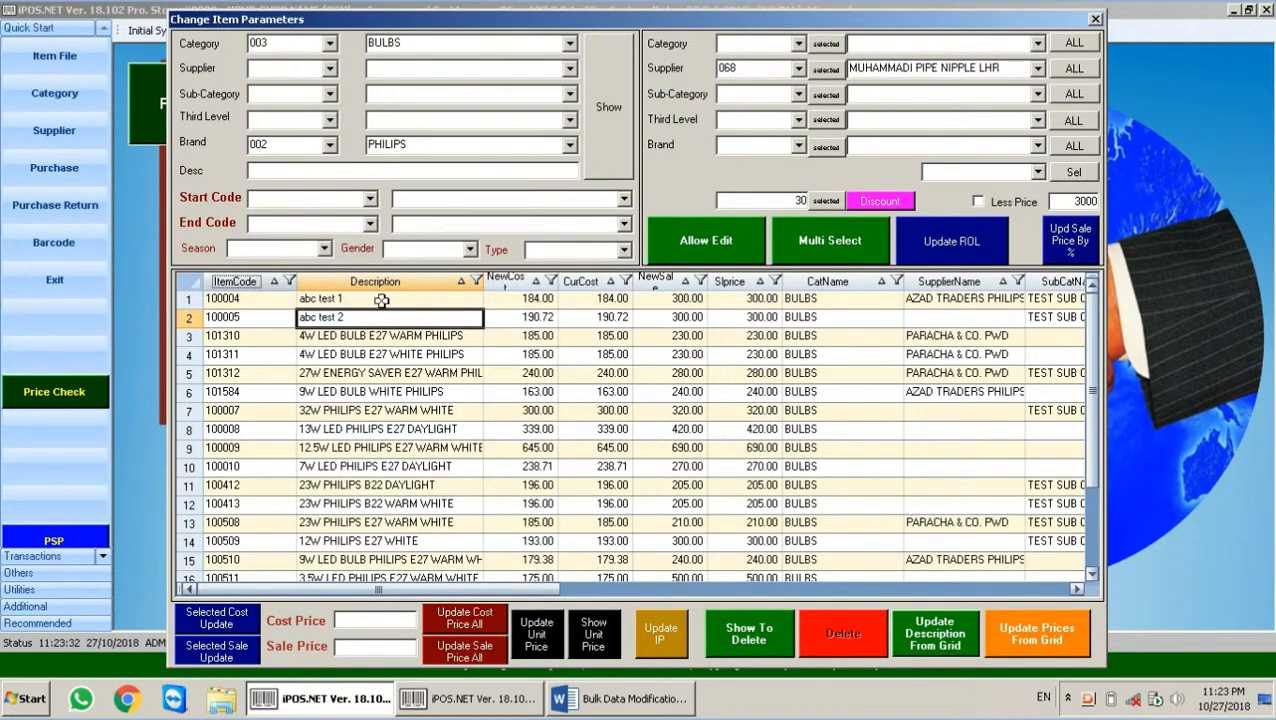
click(228, 298)
double_click(228, 298)
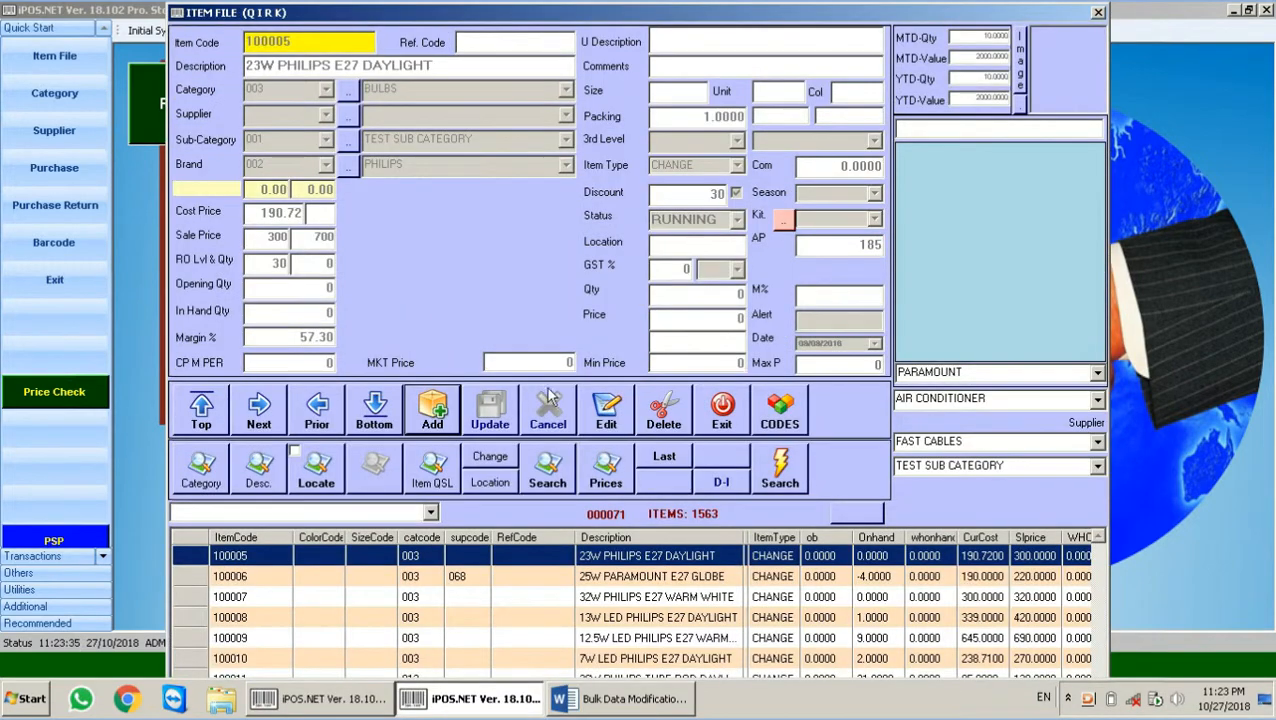
Step: Reopen Item File and try adding code 100004, confirming it already exists
click(721, 410)
click(45, 73)
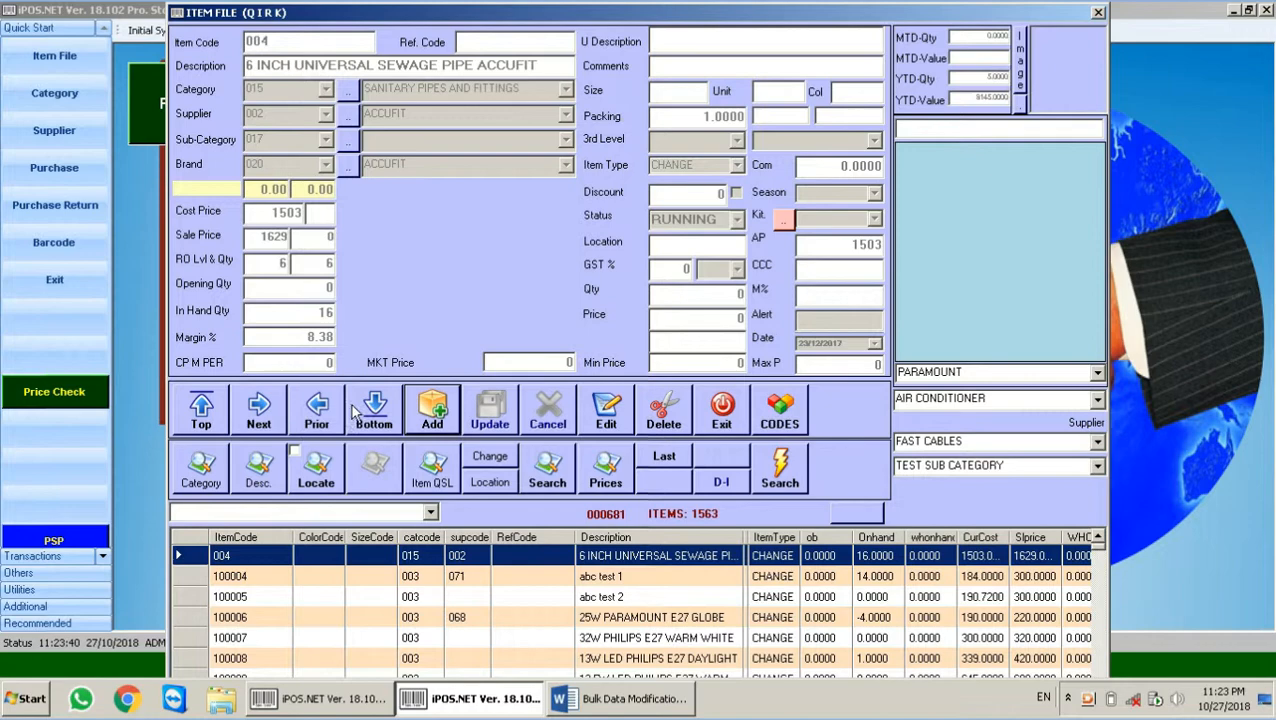
click(432, 410)
key(Return)
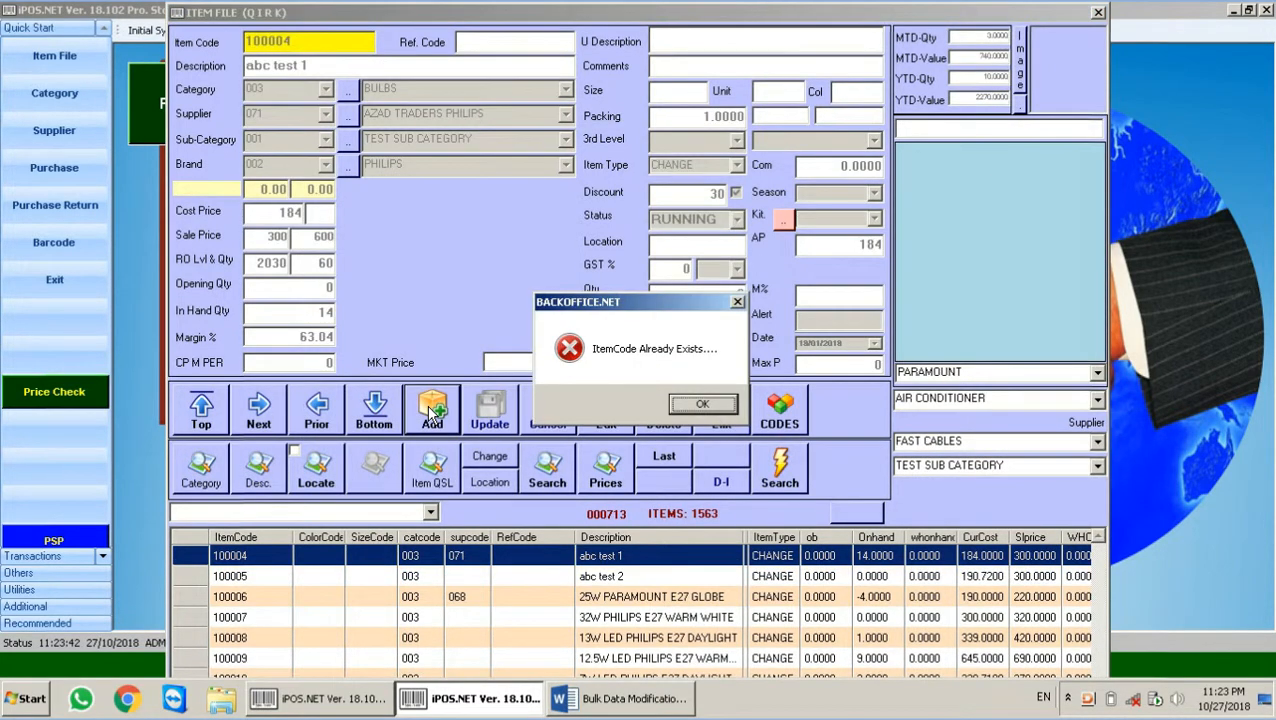
key(Return)
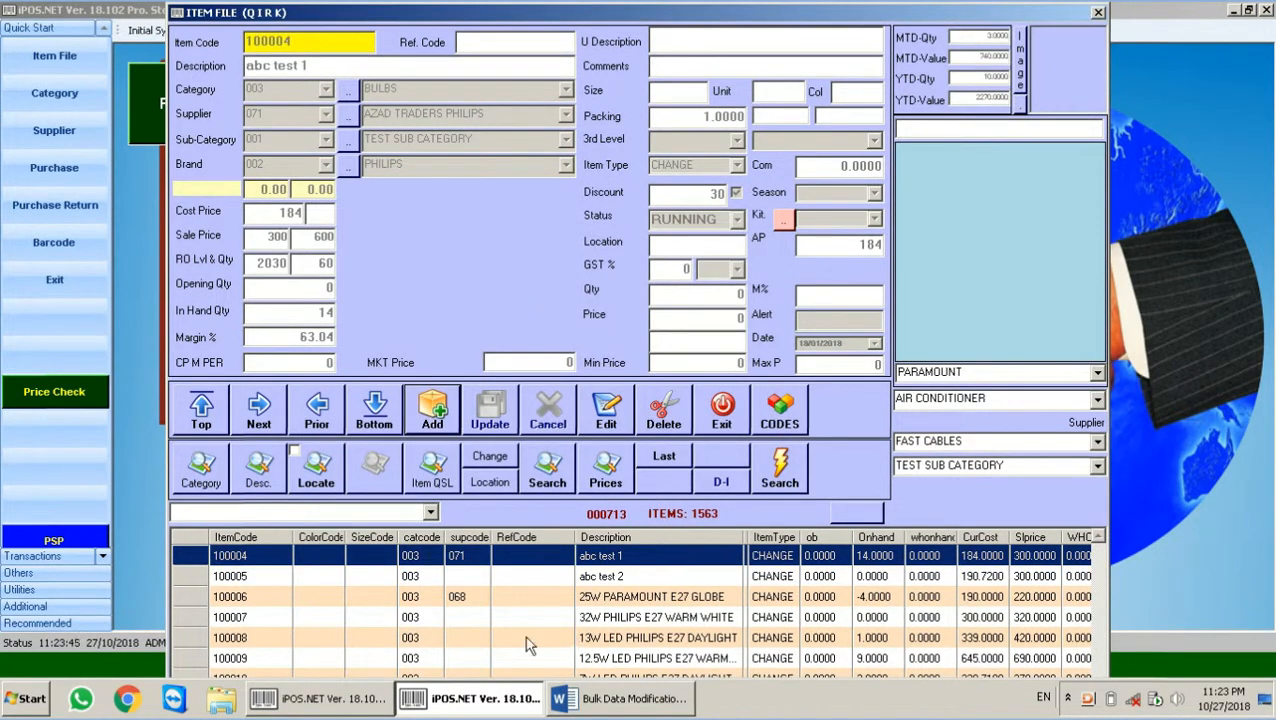
Step: Glance at the Word notes, then return to Change Item Parameters
click(615, 704)
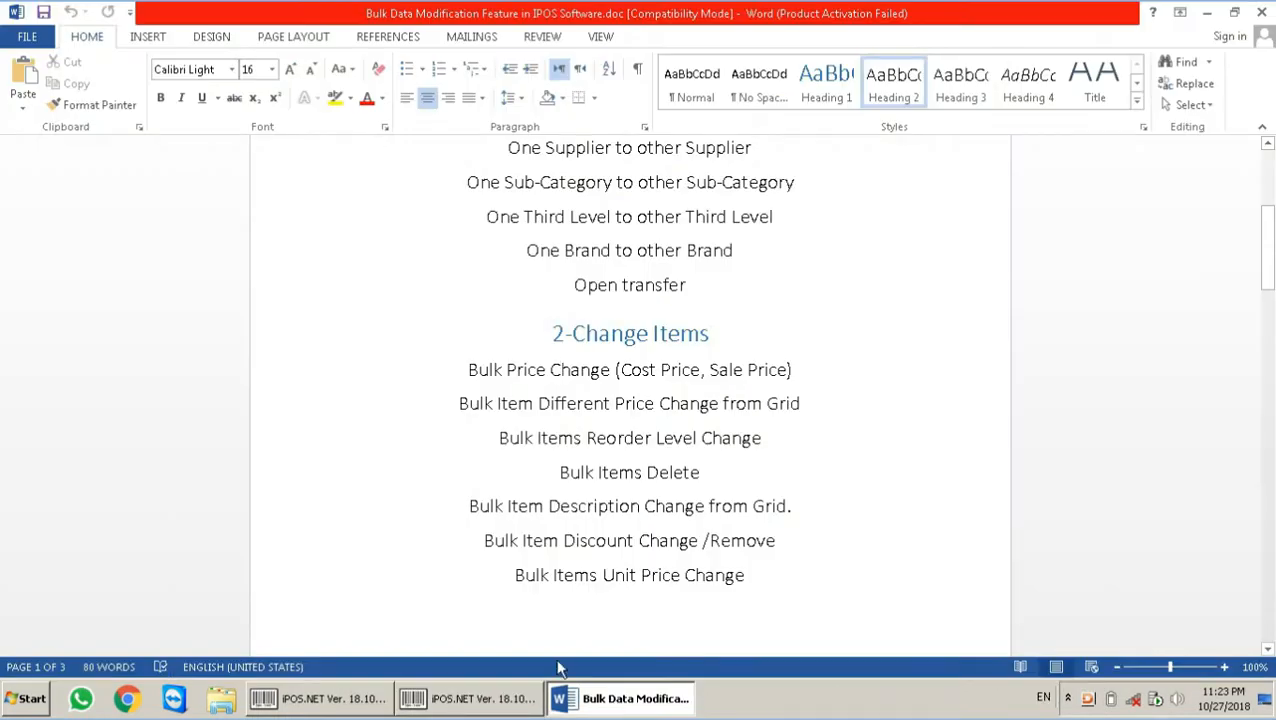
click(513, 698)
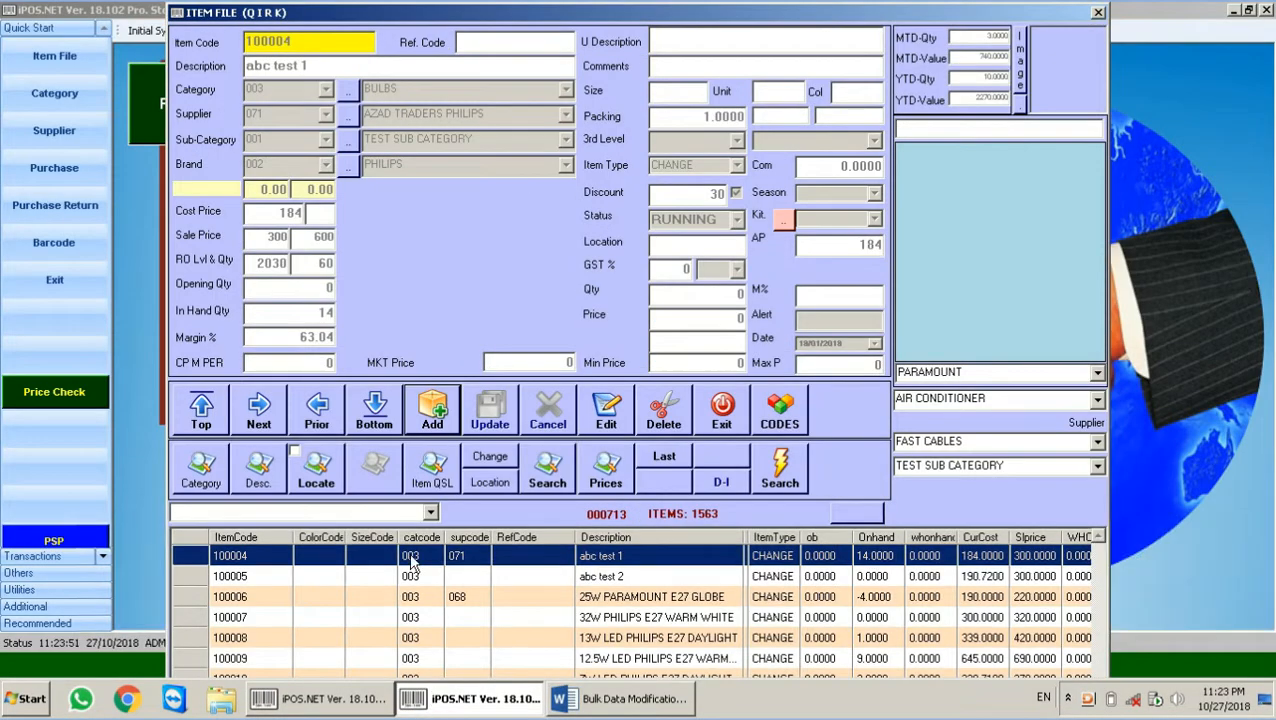
click(333, 700)
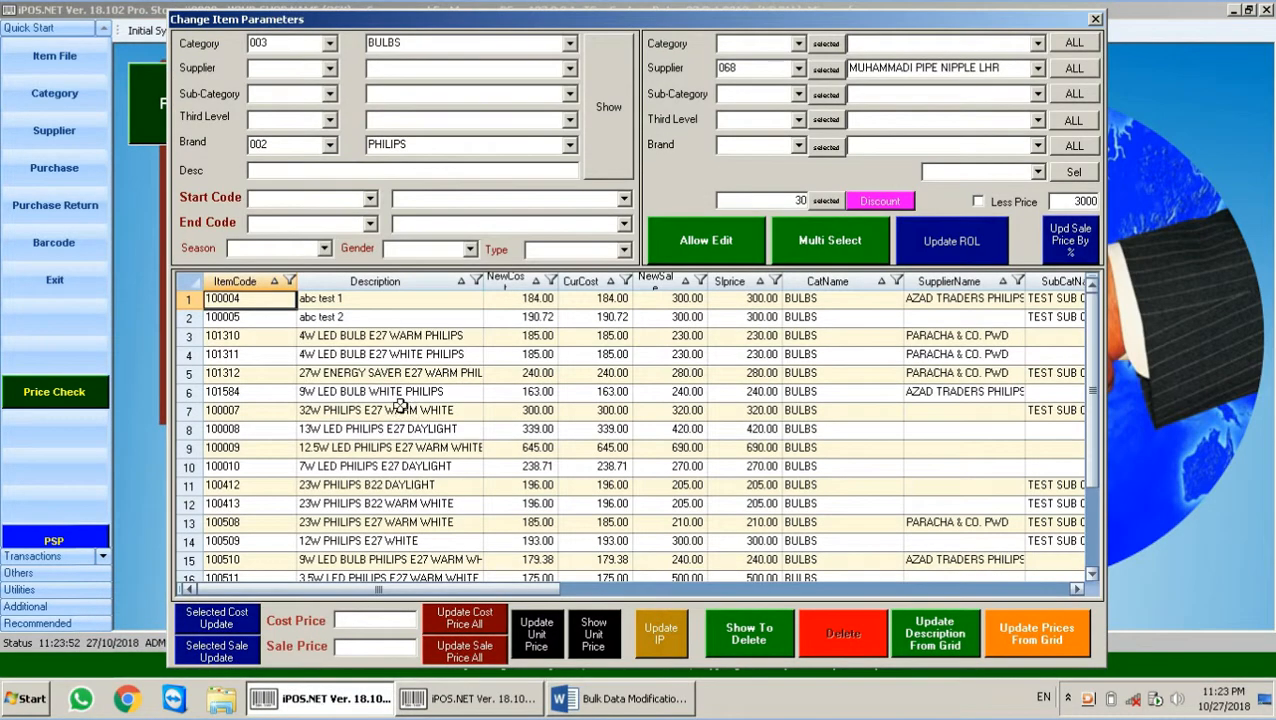
Step: Mark items 100004 and 100005 for deletion by entering 1 in ToDelete
click(373, 317)
click(351, 299)
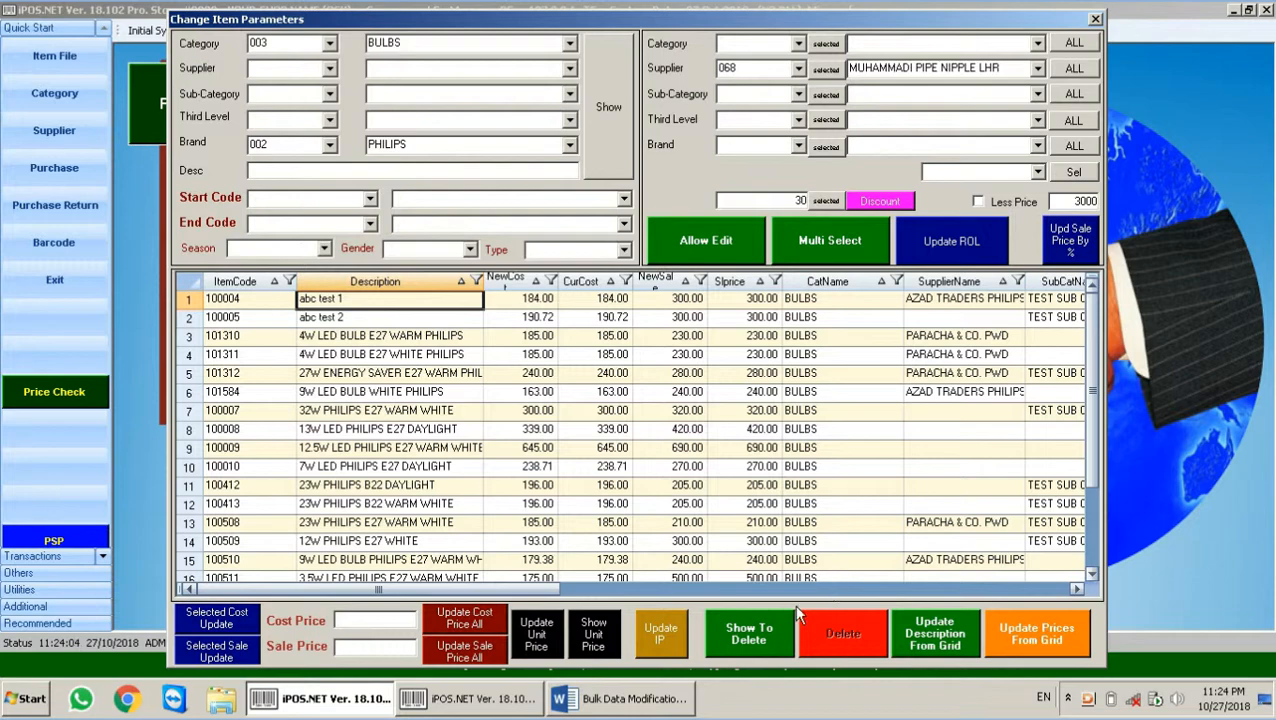
click(765, 636)
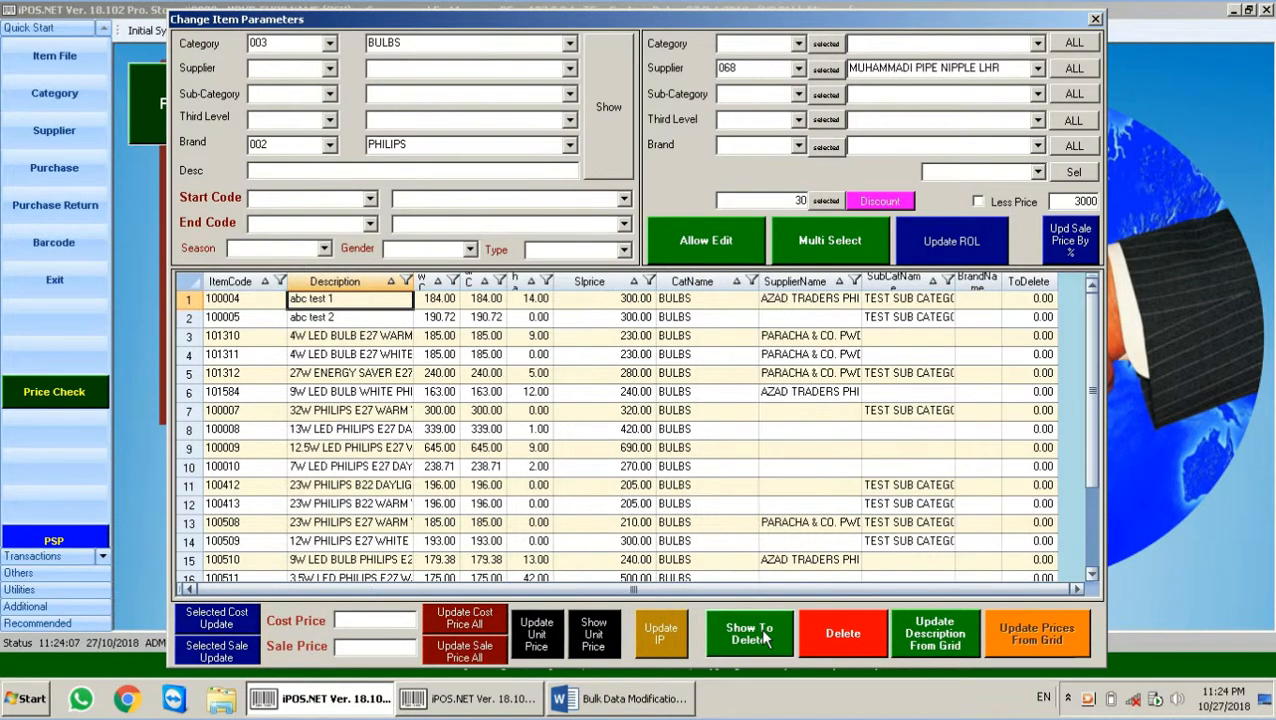
click(1041, 298)
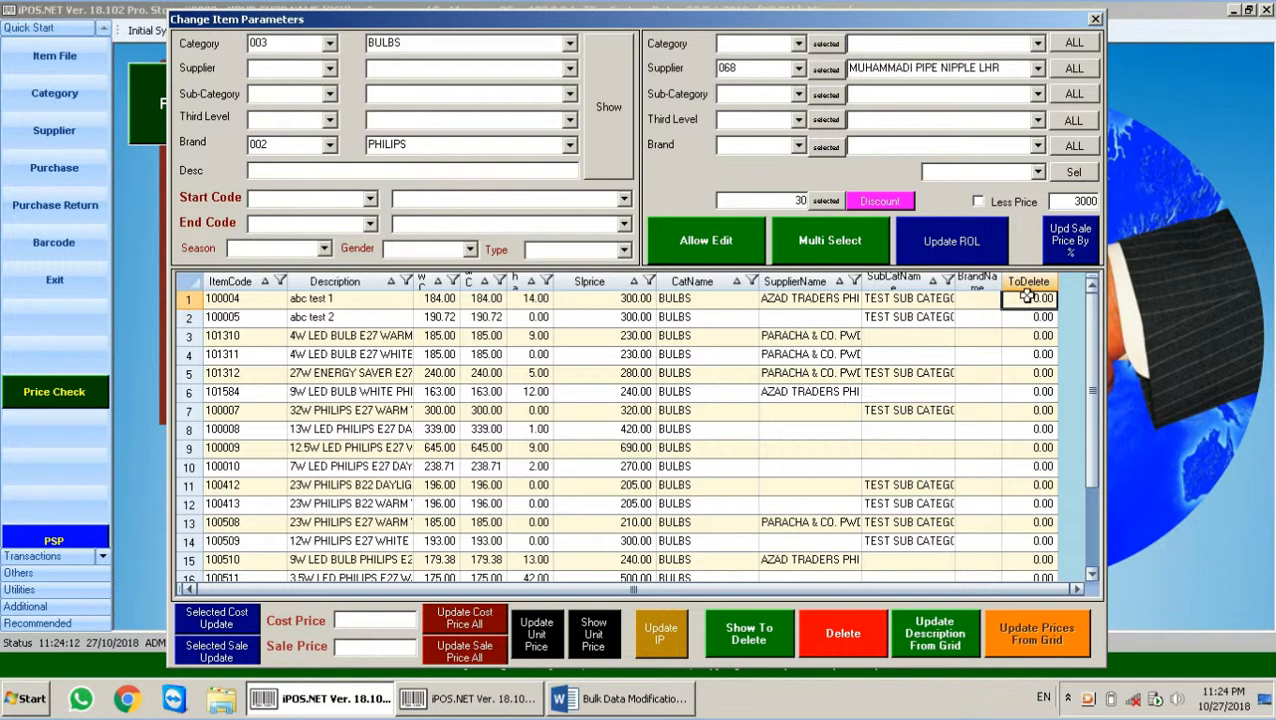
text(1)
key(Return)
click(1032, 314)
text(1)
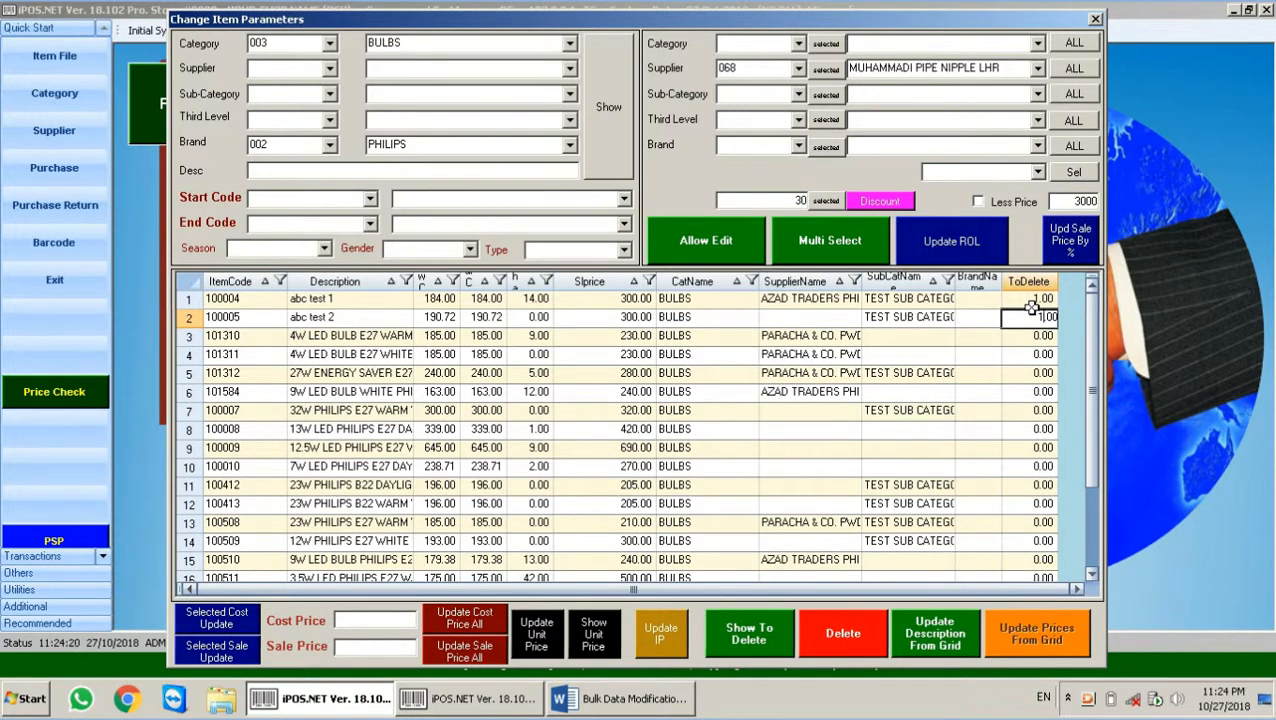
Step: Delete the marked items using the authorisation password and refresh the item list
click(843, 635)
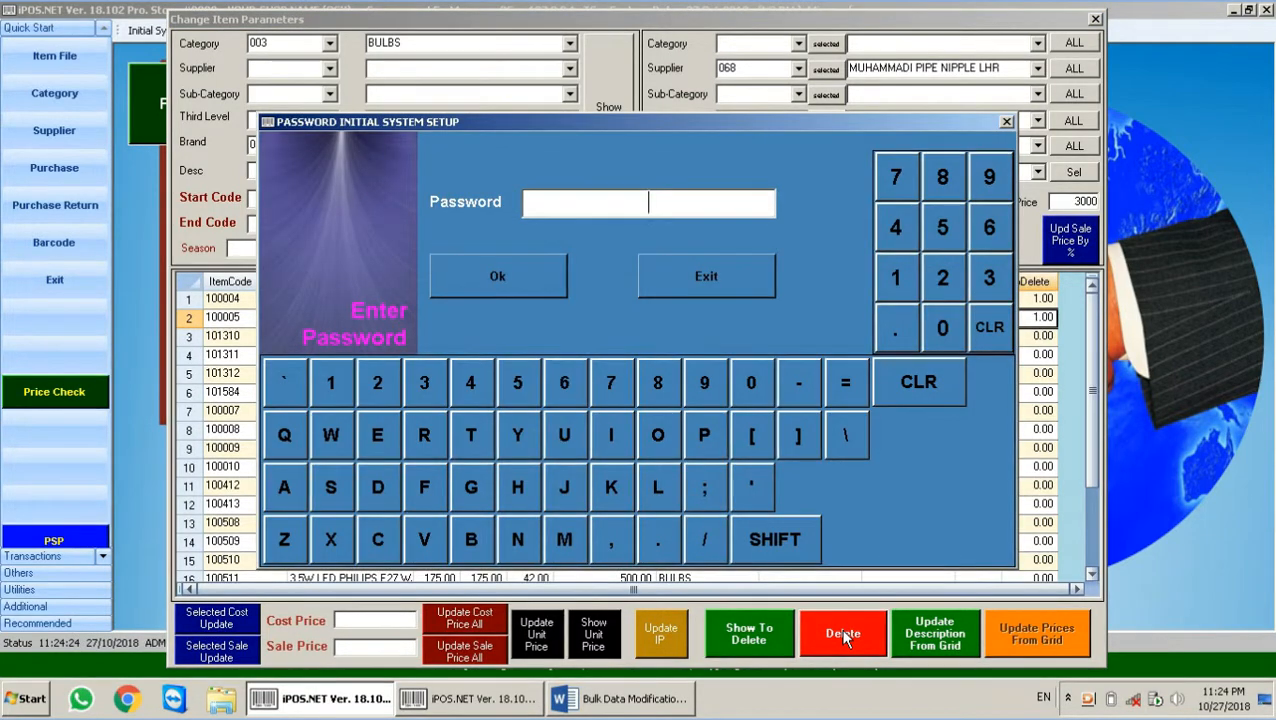
text(*****)
key(Return)
key(Return)
key(BackSpace)
key(BackSpace)
key(BackSpace)
key(BackSpace)
text(**)
key(Return)
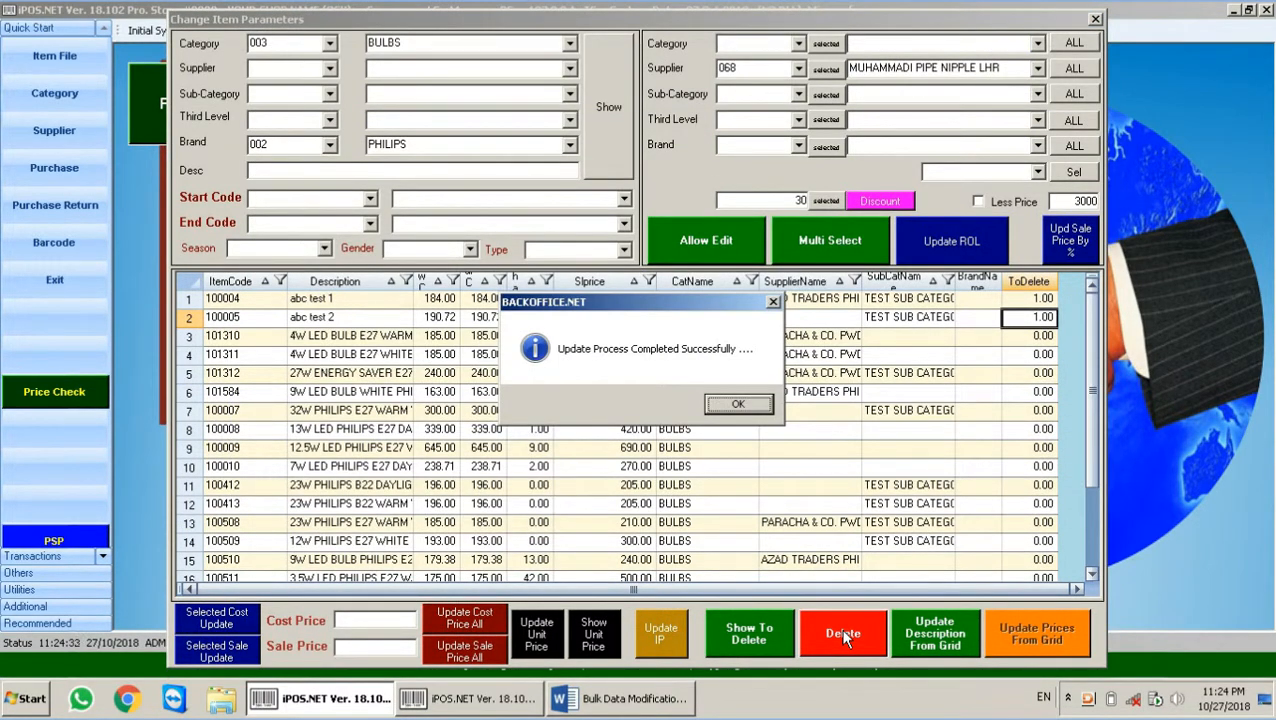
key(Return)
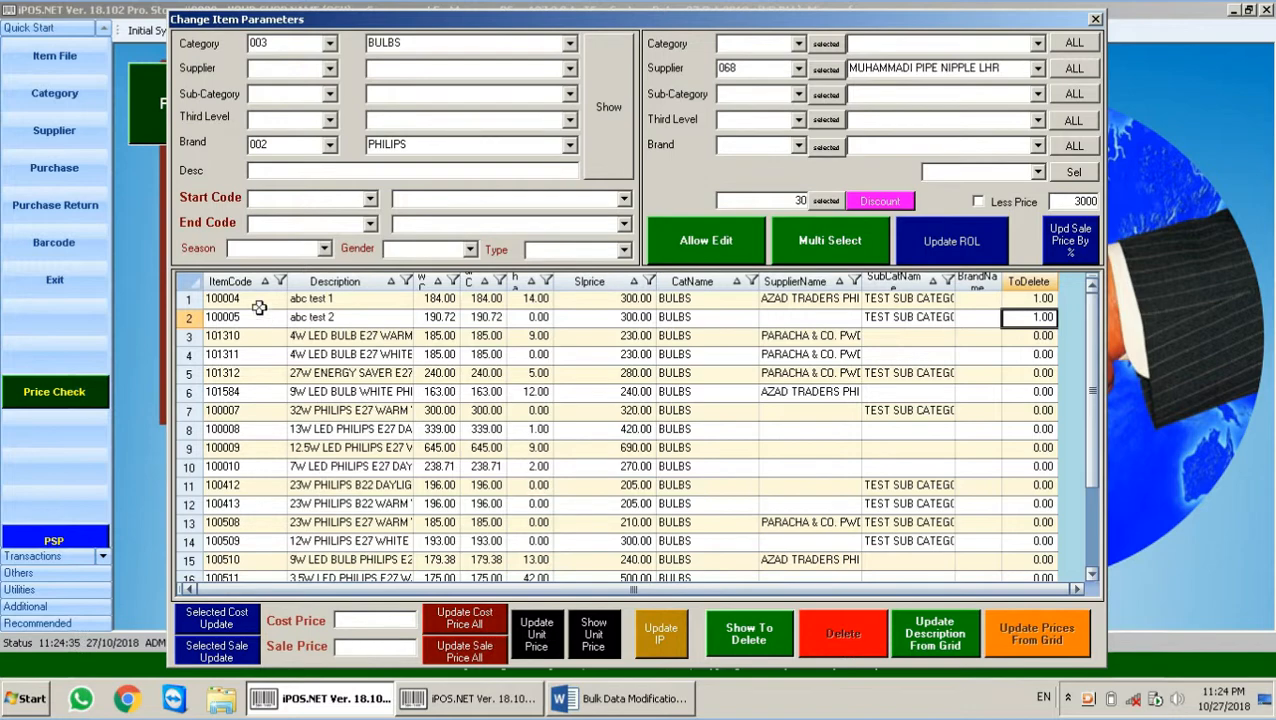
click(601, 133)
Step: Start a new item reusing code 100004 with description TEST, then switch to the Word notes
click(490, 698)
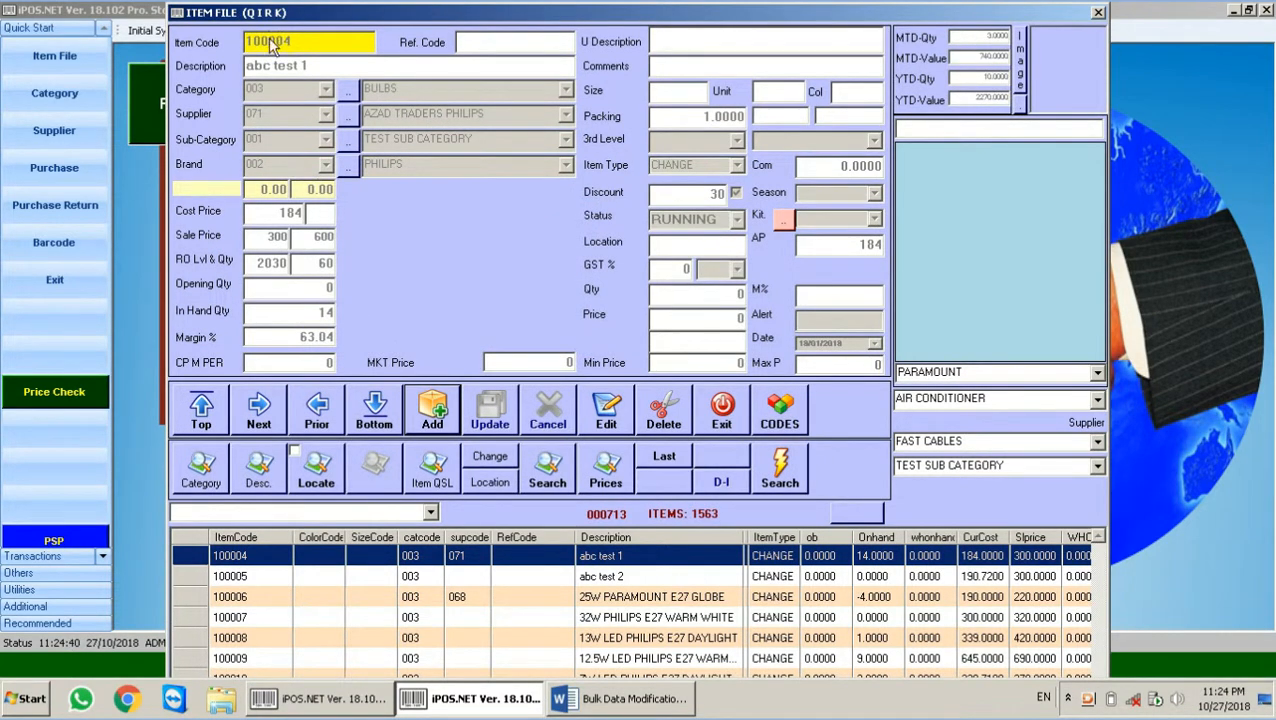
click(742, 410)
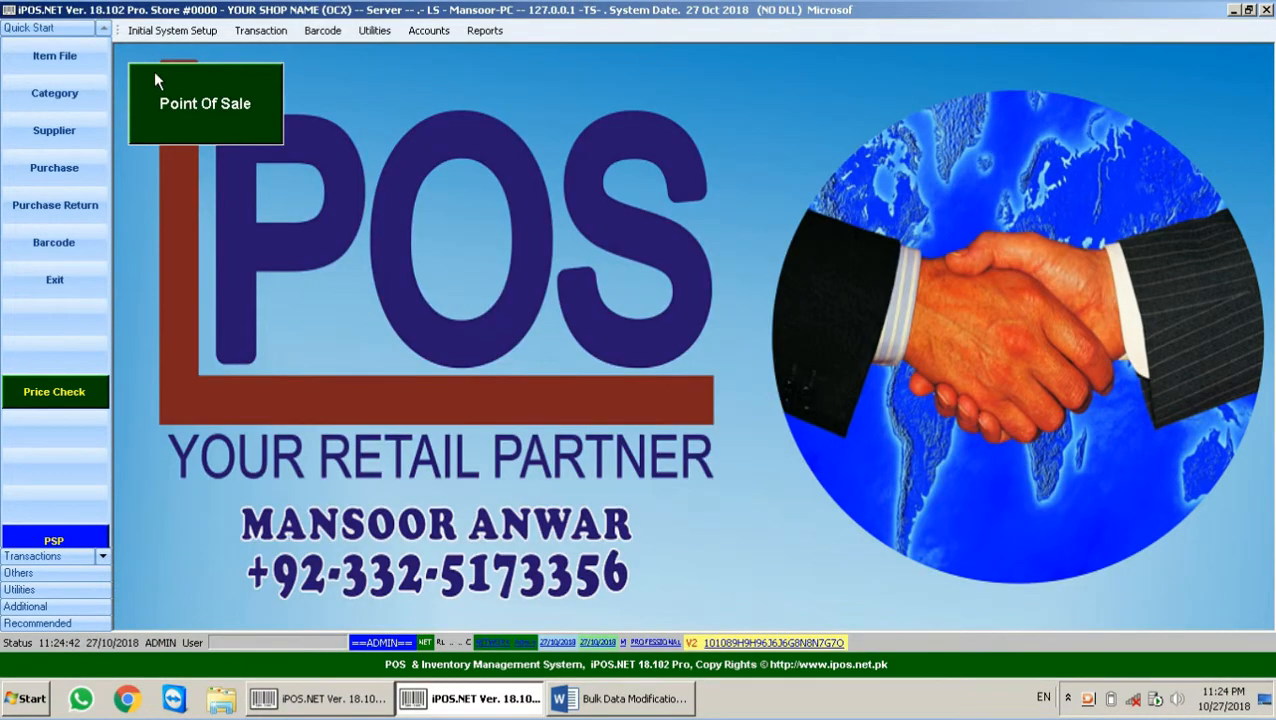
click(40, 52)
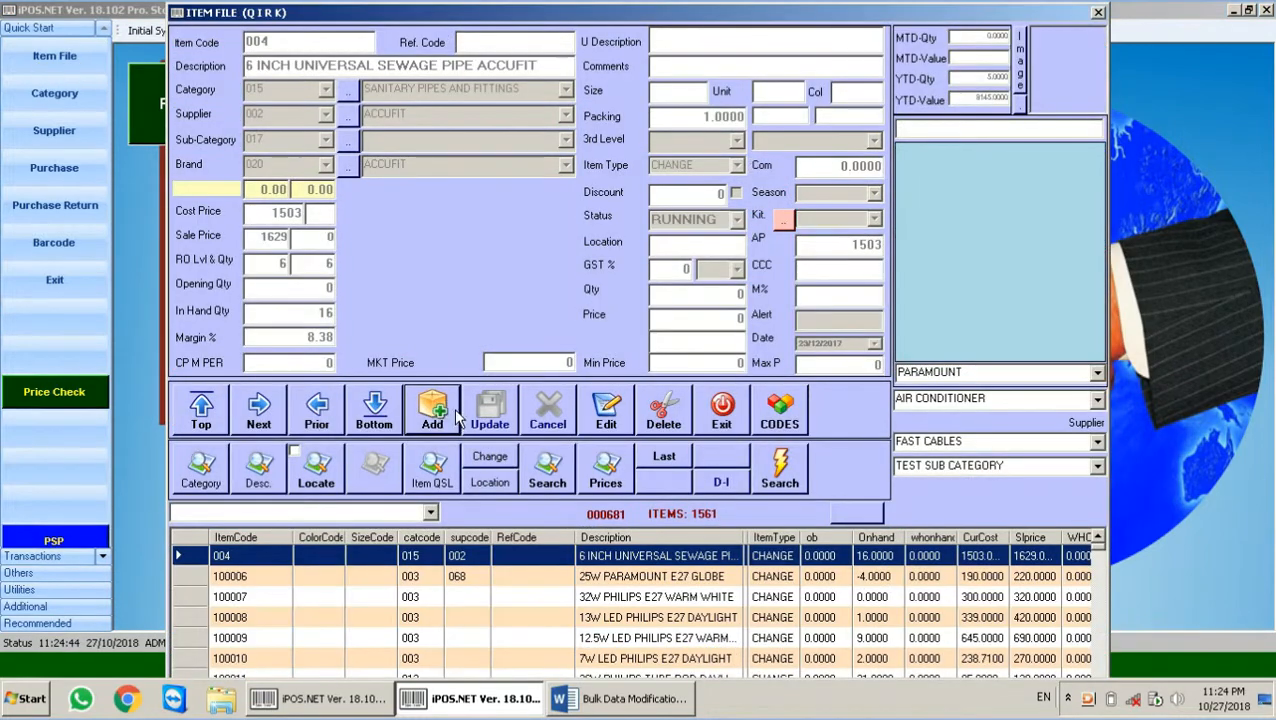
click(436, 412)
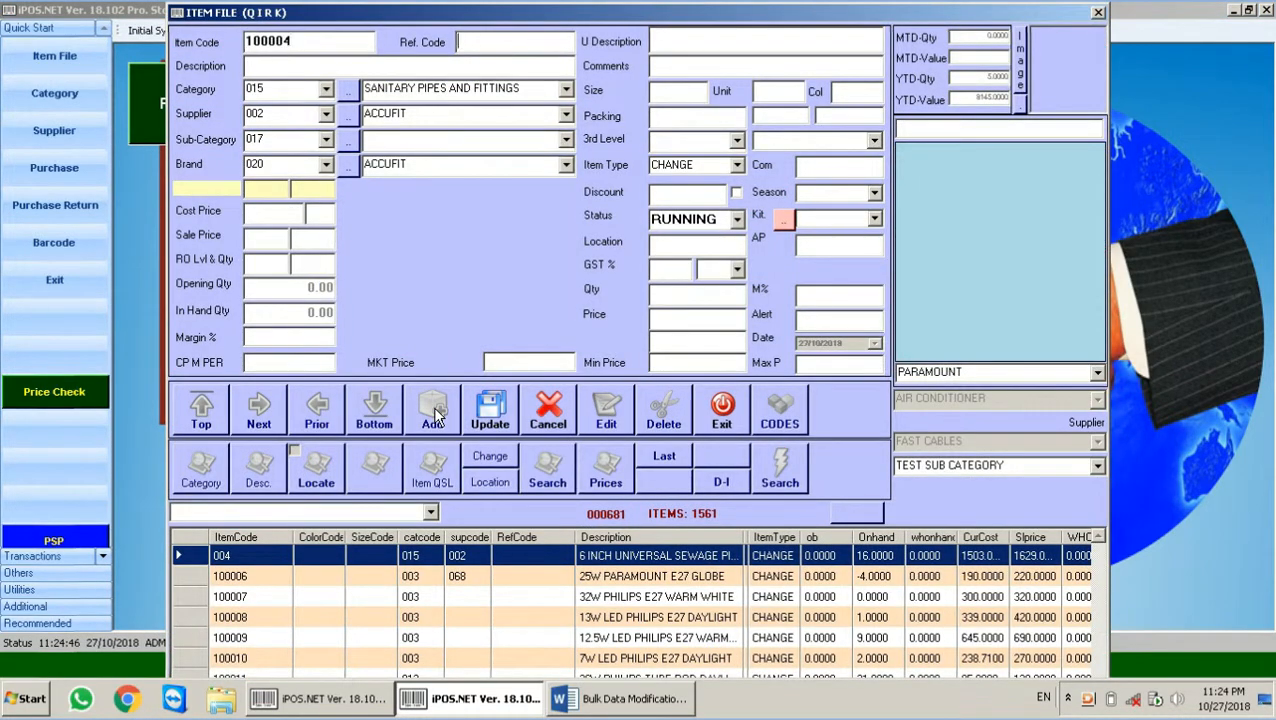
key(Return)
text(TEST)
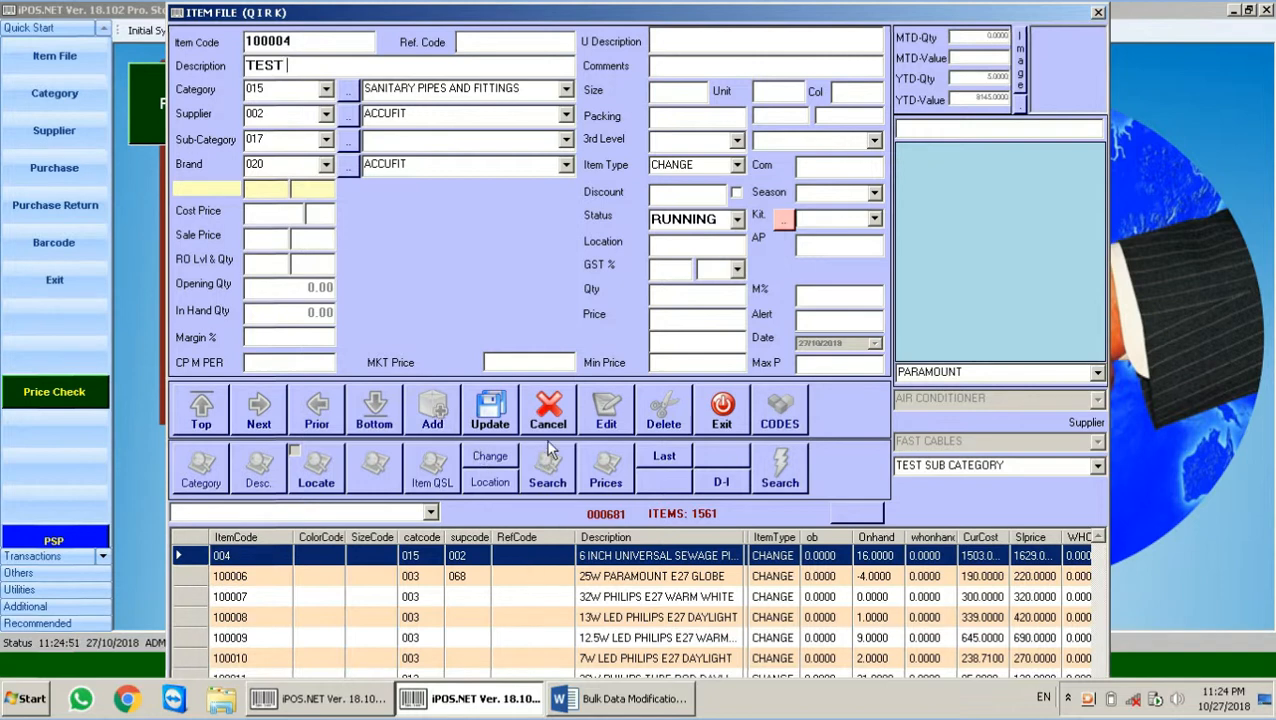
click(678, 703)
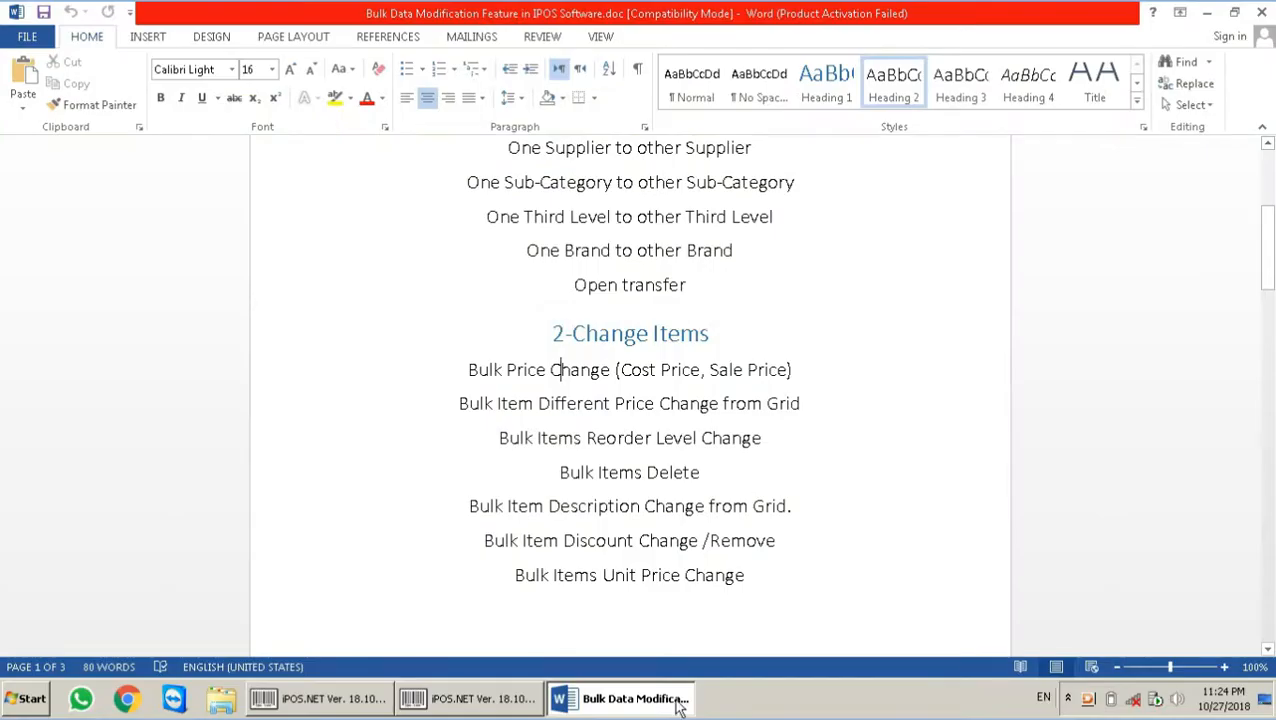
Step: Return from Word to the Change Item Parameters grid listing items from 100007
click(356, 697)
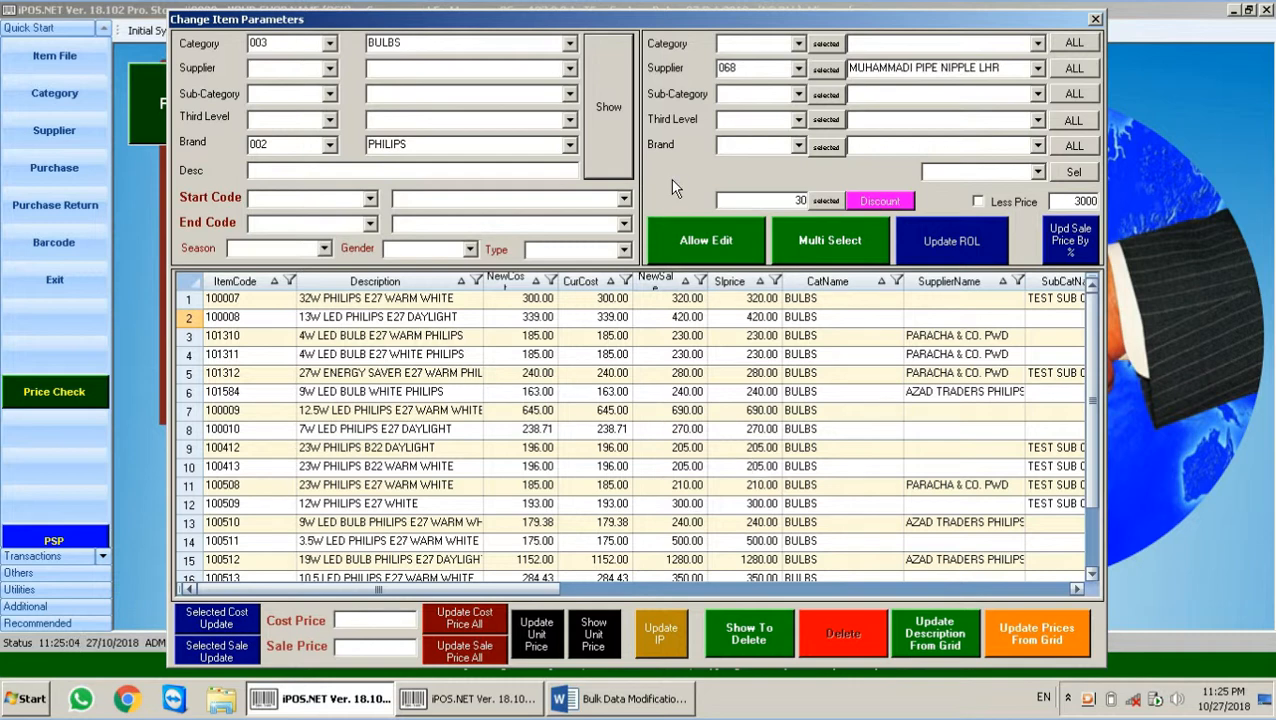
Step: Close and reopen the Change Item Types and Price window from Transactions
click(369, 199)
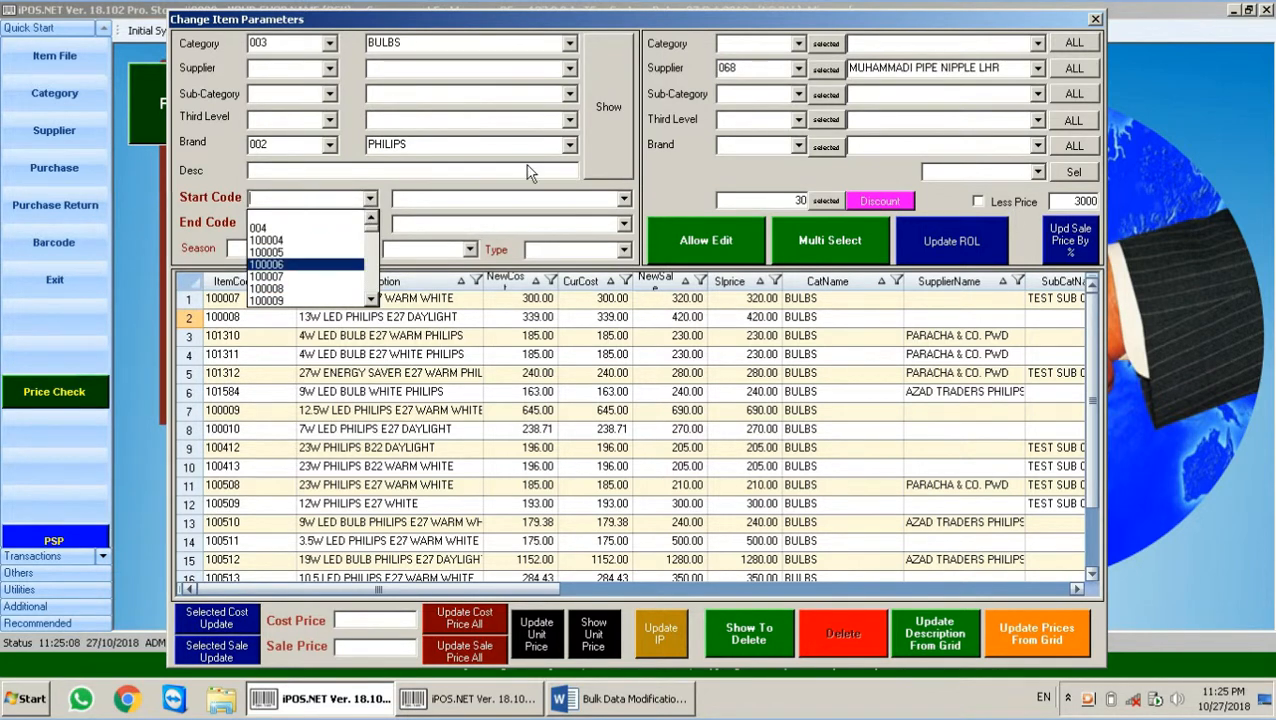
click(1095, 20)
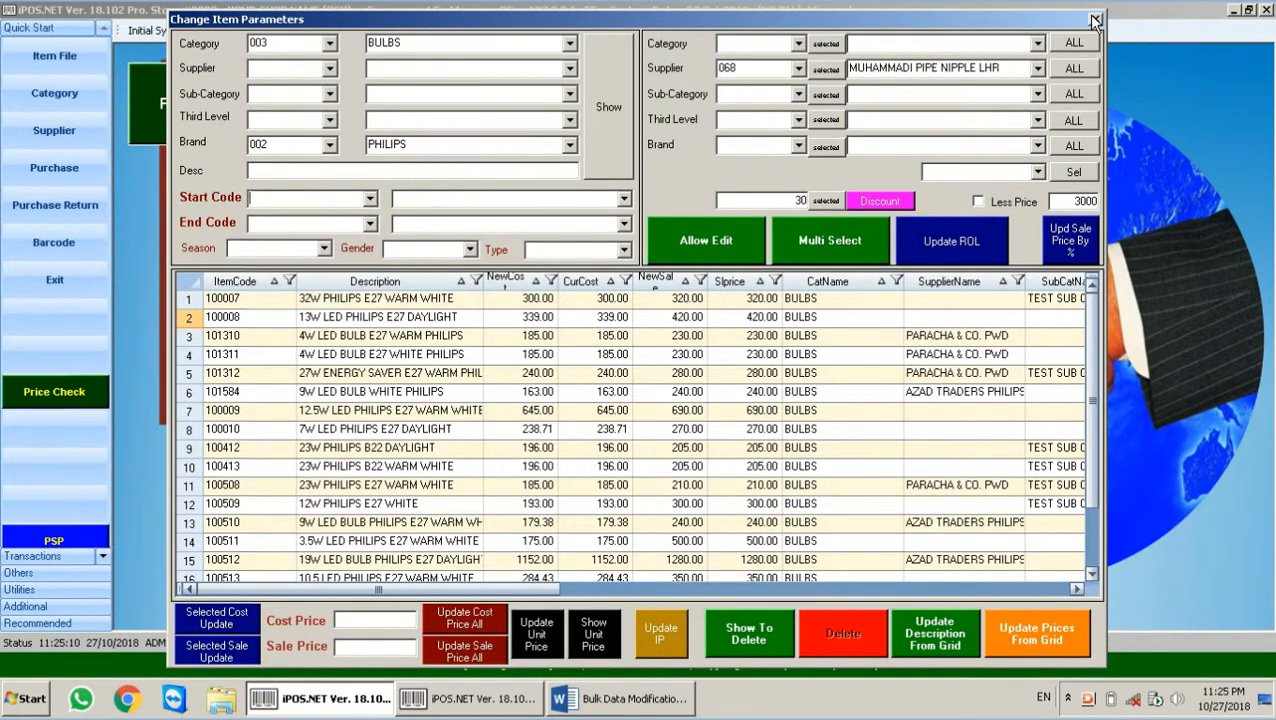
click(1095, 20)
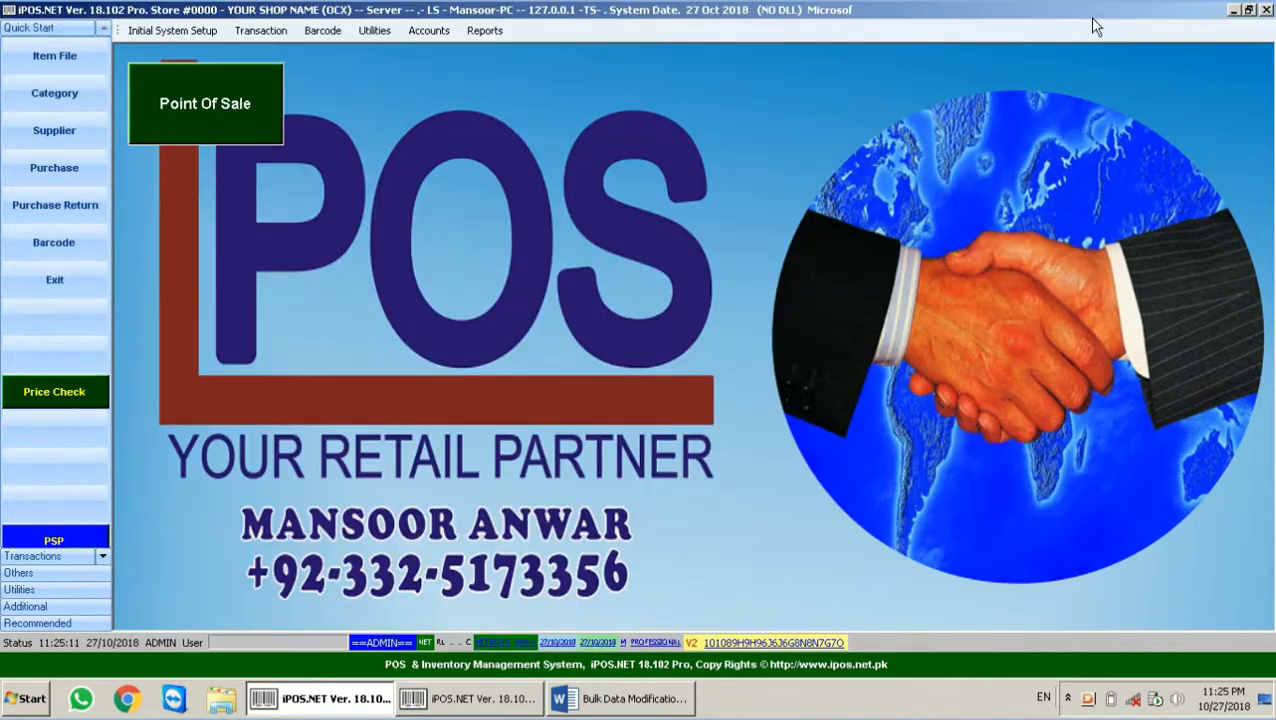
click(248, 35)
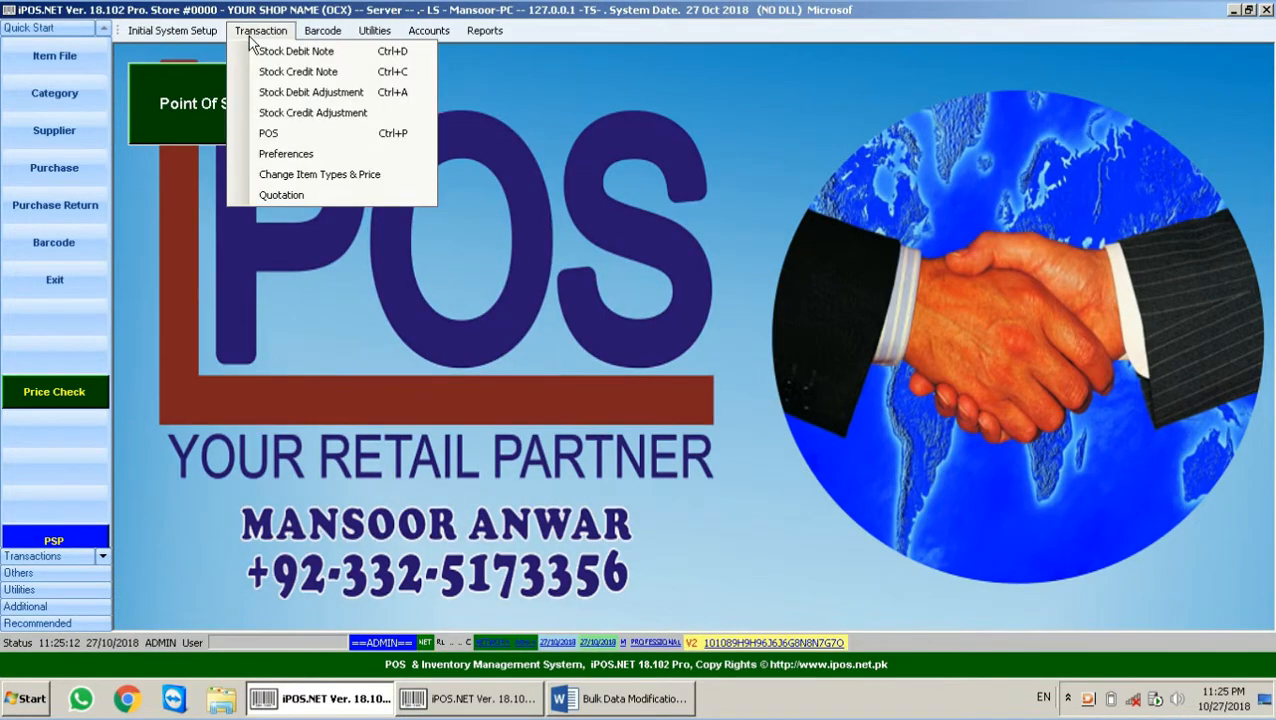
click(304, 172)
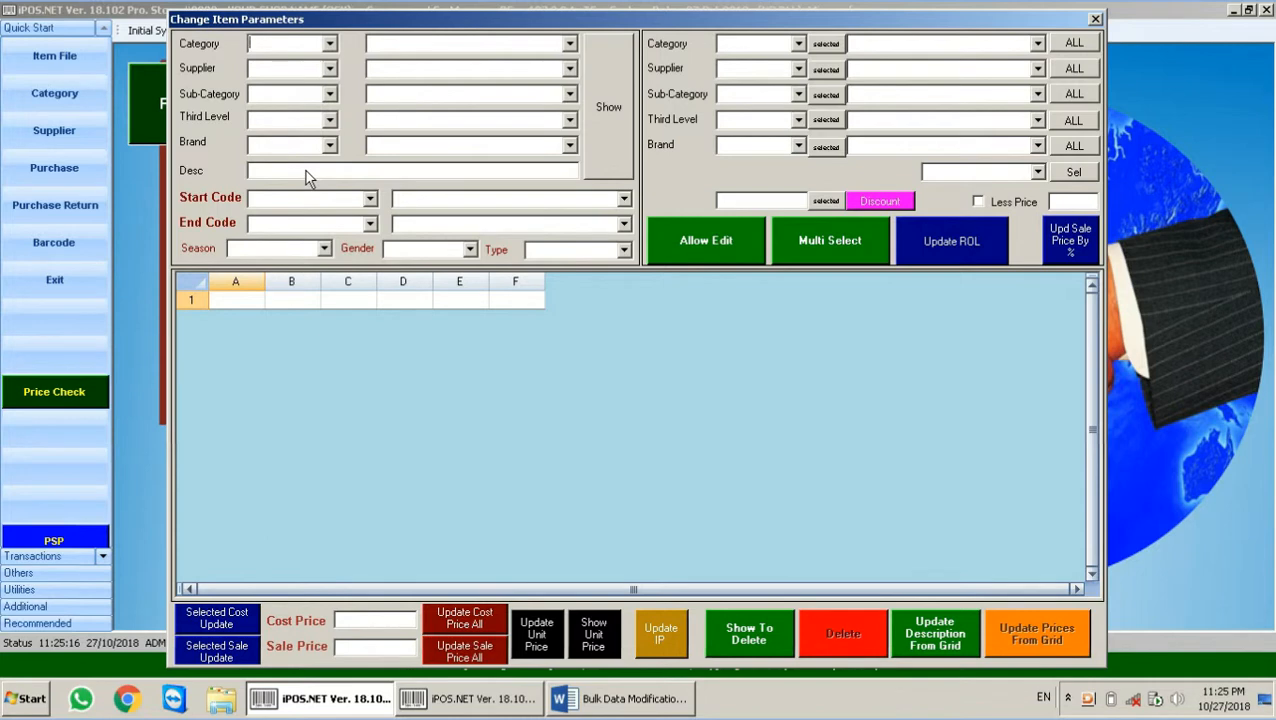
Step: Filter the grid to item codes 100006 through 100009
click(370, 198)
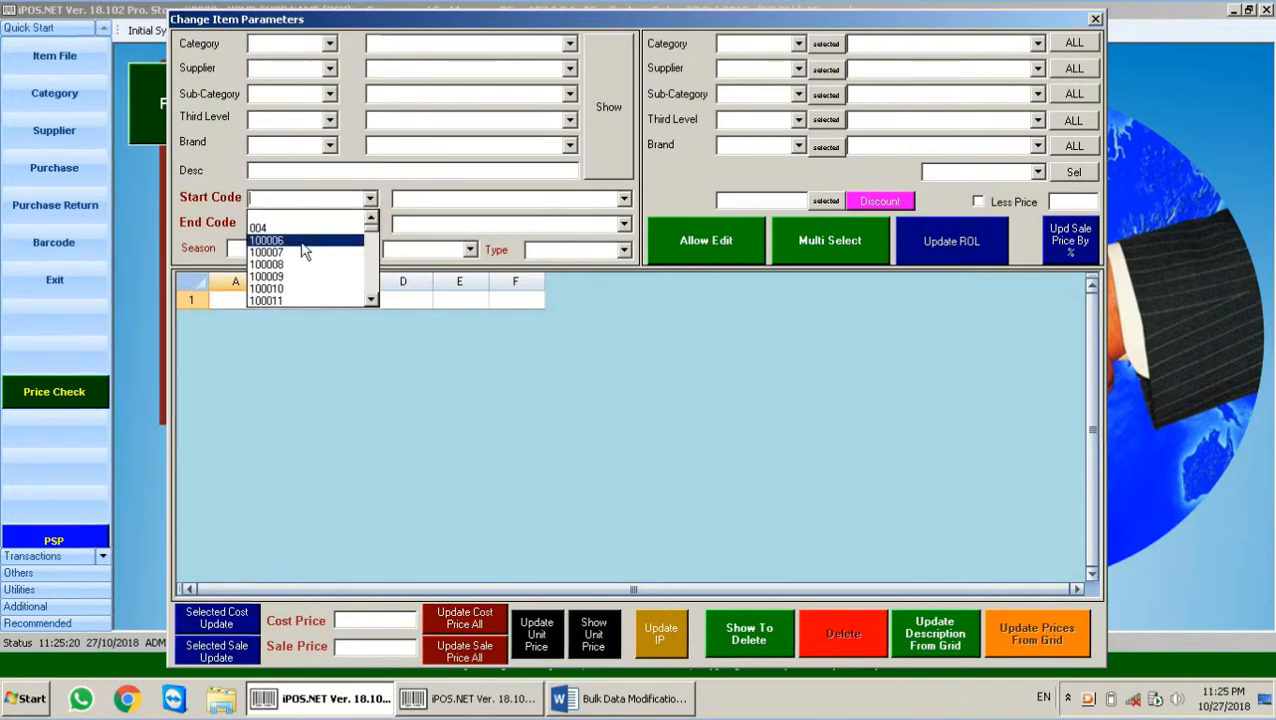
click(303, 246)
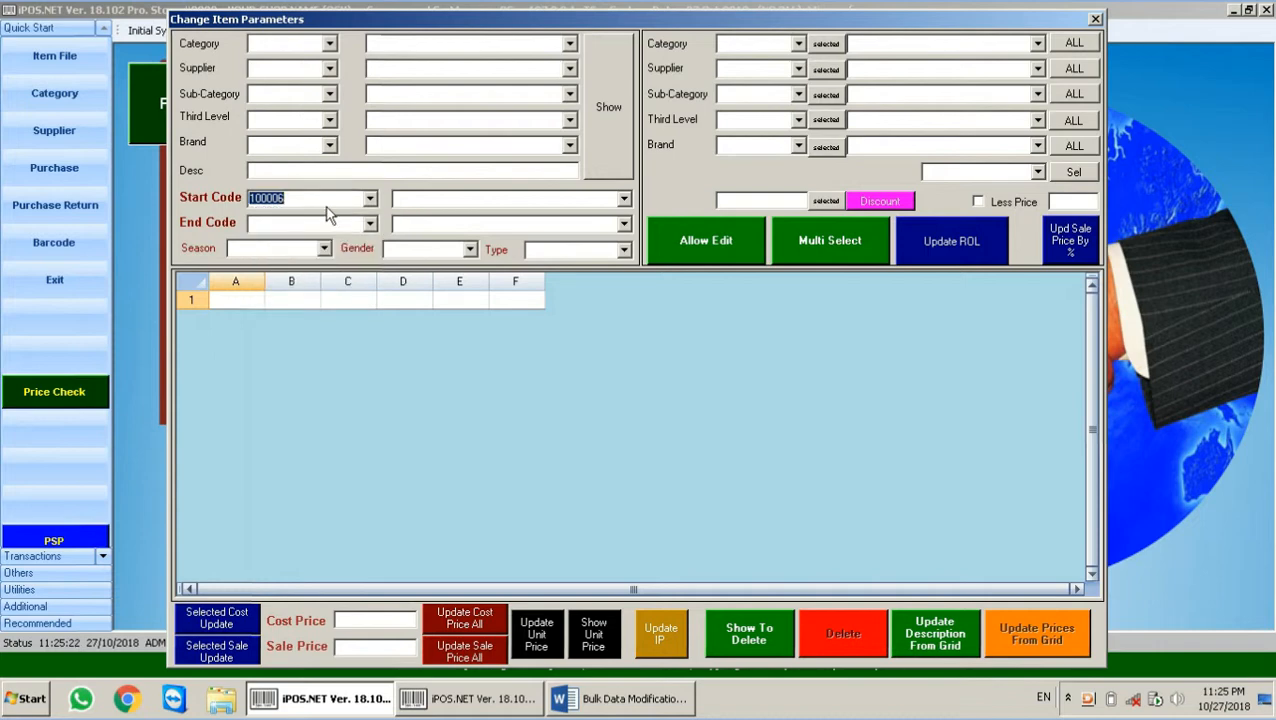
key(Return)
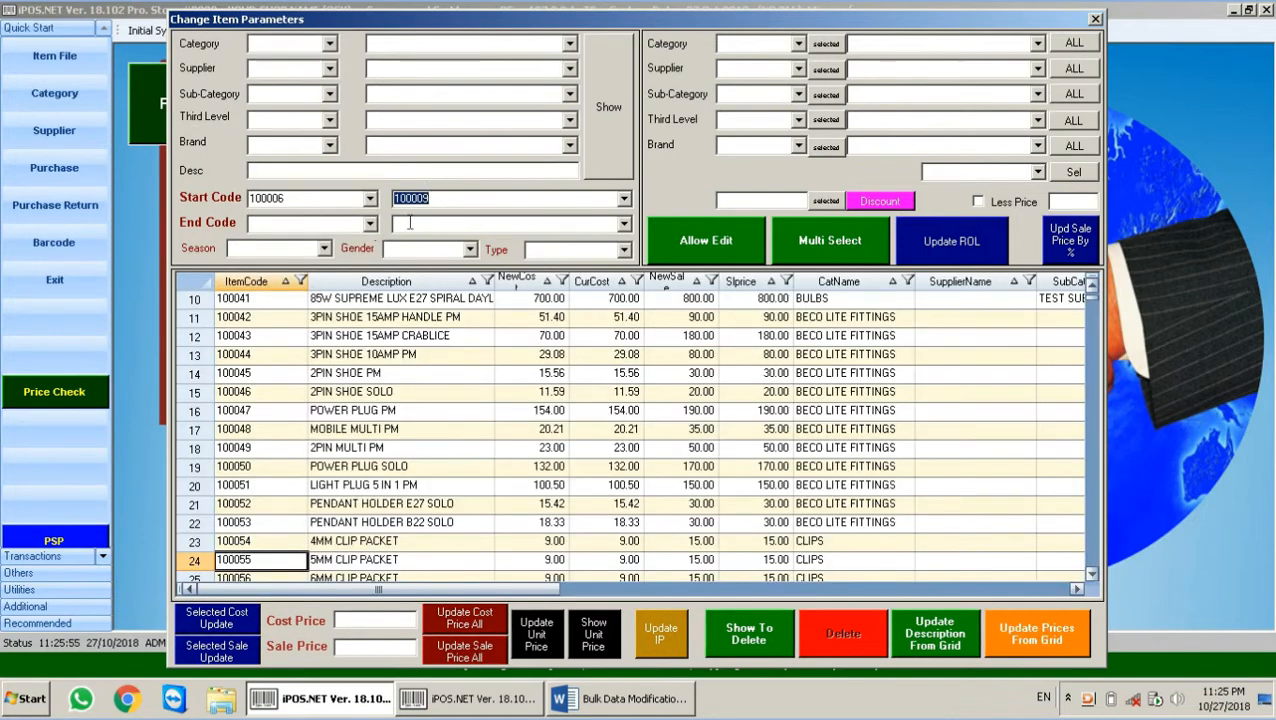
key(BackSpace)
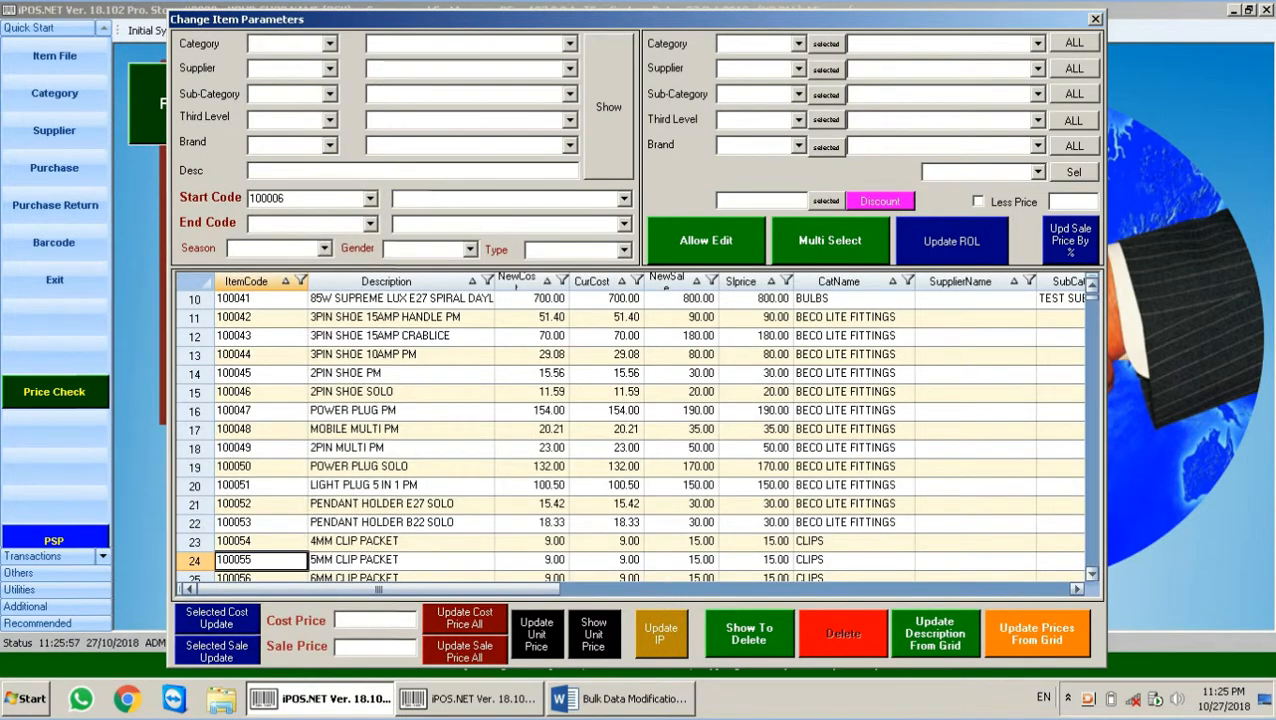
click(306, 225)
text(100009)
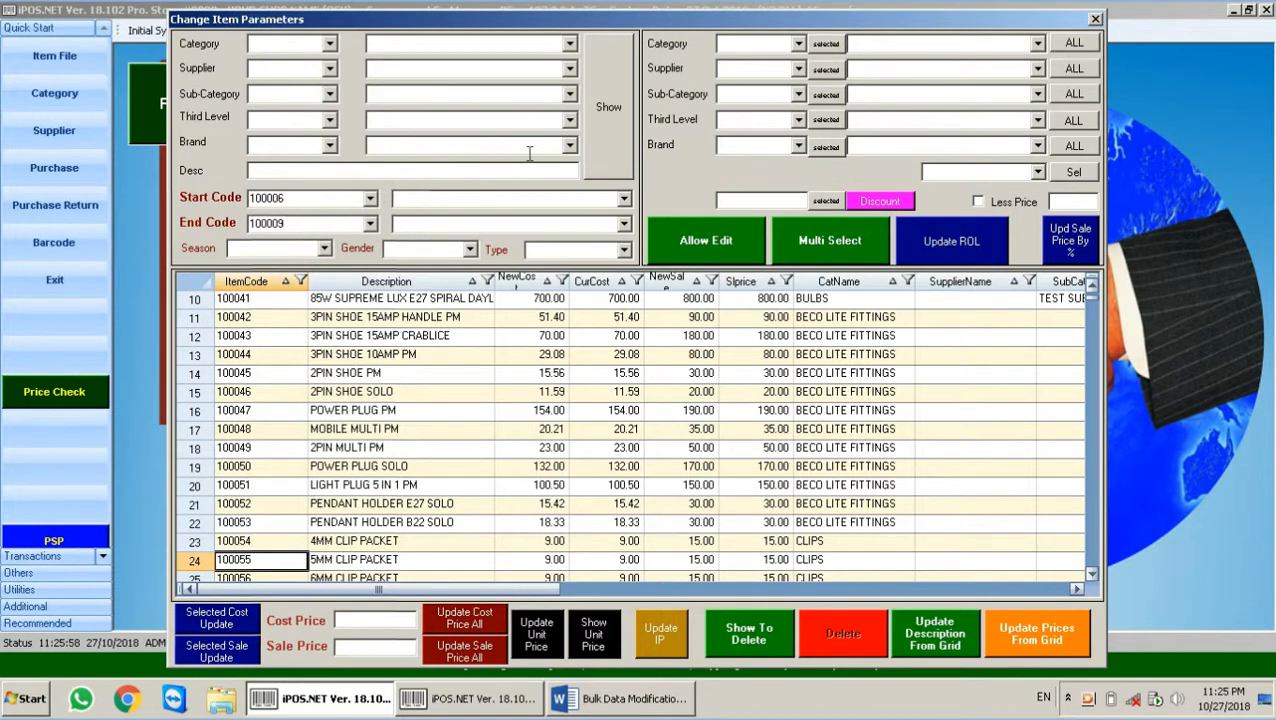
click(626, 106)
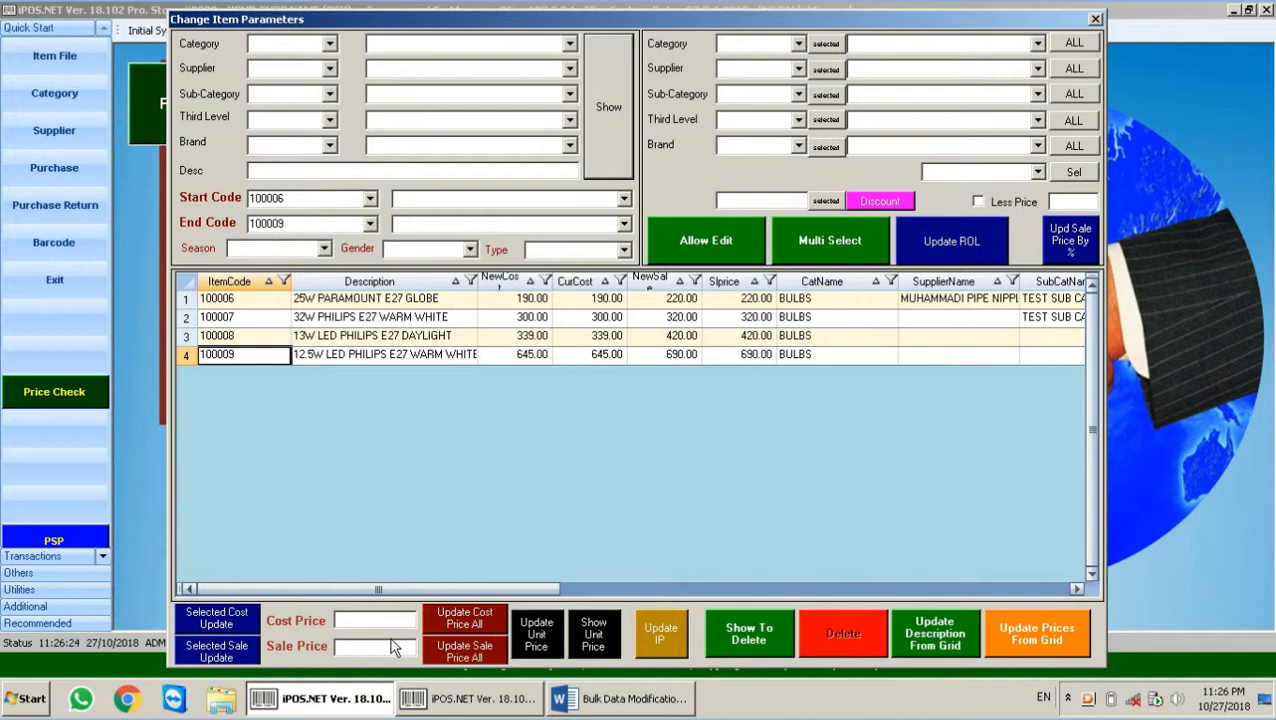
Step: Clear the Start Code and End Code boxes
click(326, 198)
key(BackSpace)
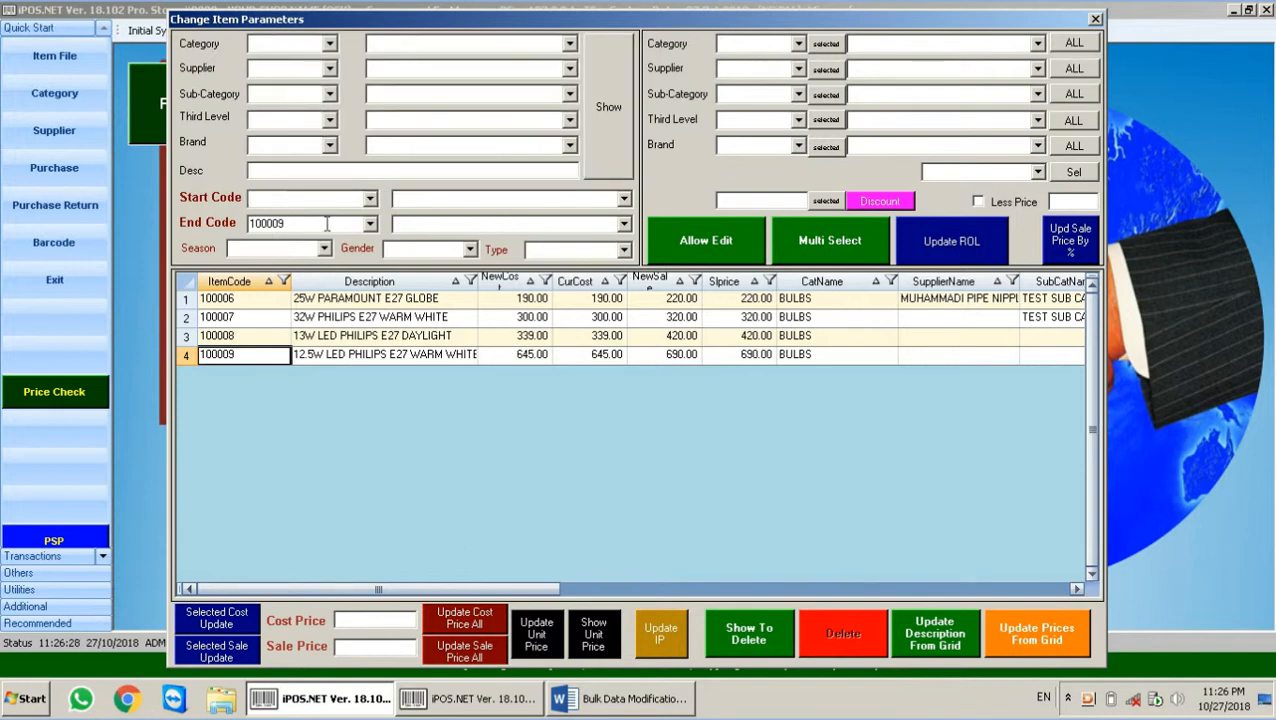
click(326, 224)
key(BackSpace)
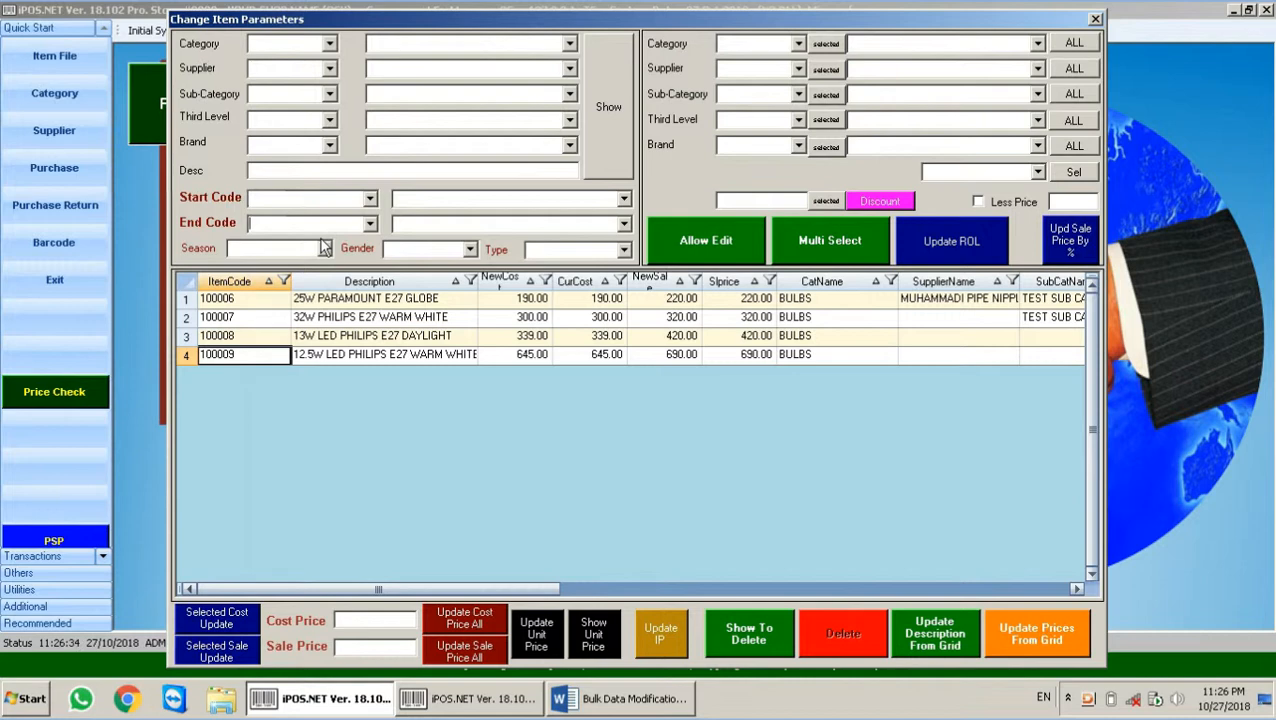
Step: Filter by the Summer season, which finds no items, then clear the season filter
click(323, 248)
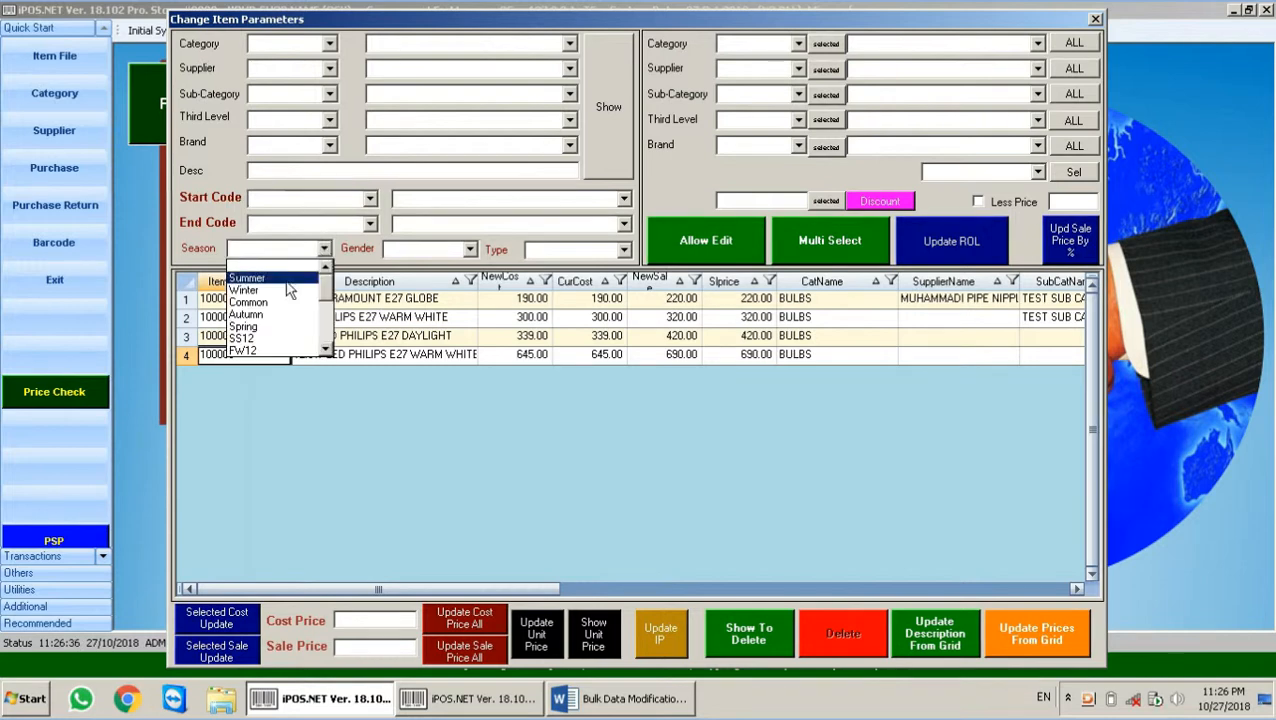
click(285, 266)
click(605, 122)
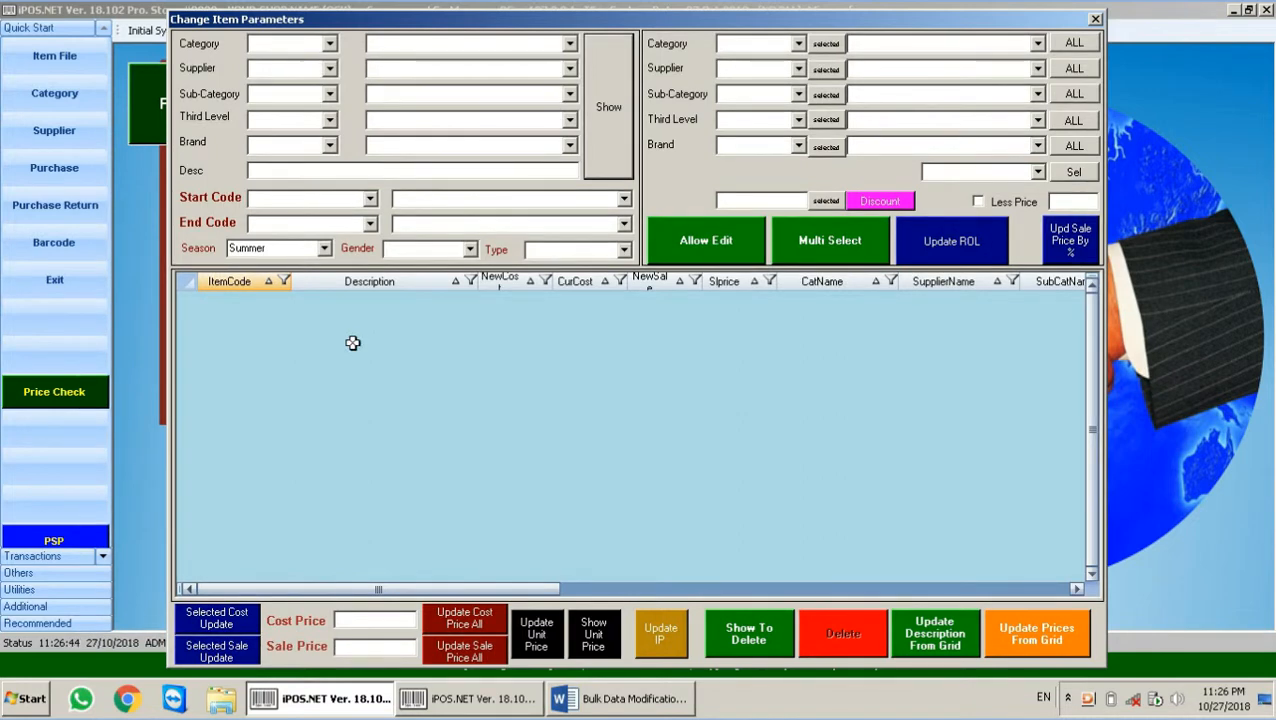
click(295, 249)
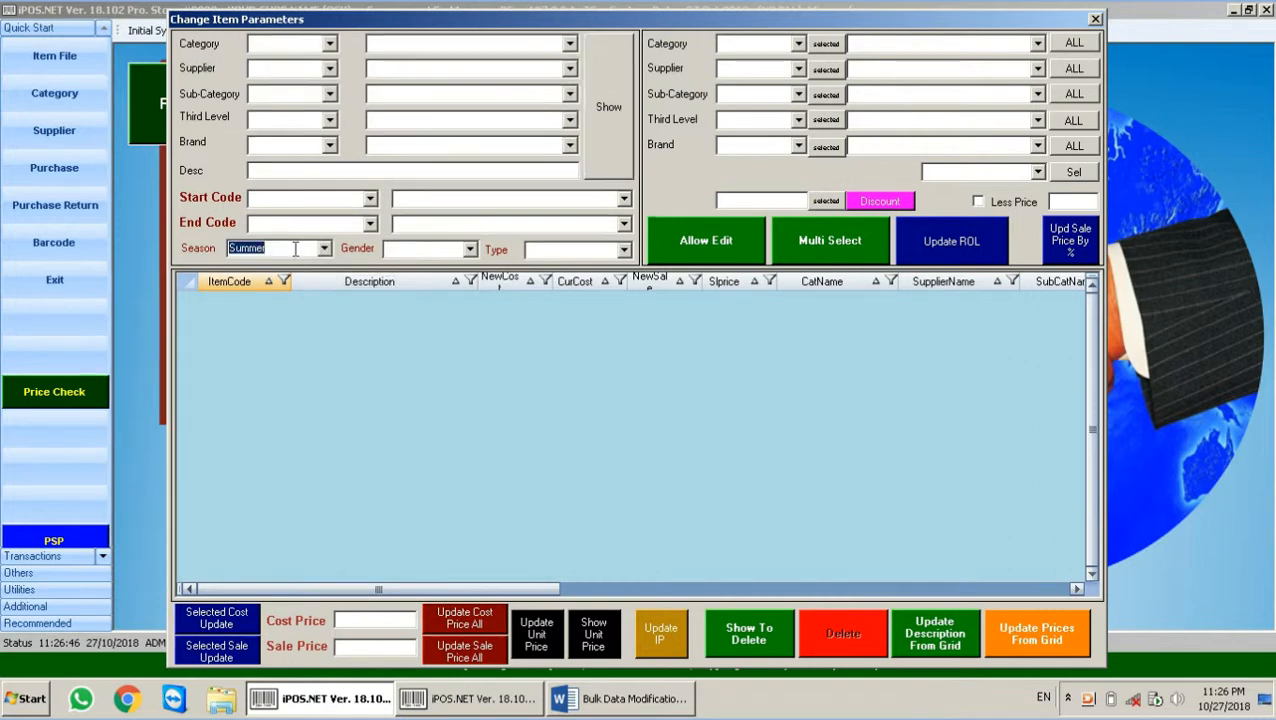
key(Delete)
Step: Try the Male gender filter, clear it, view the Type choices, then switch to Item File
click(469, 249)
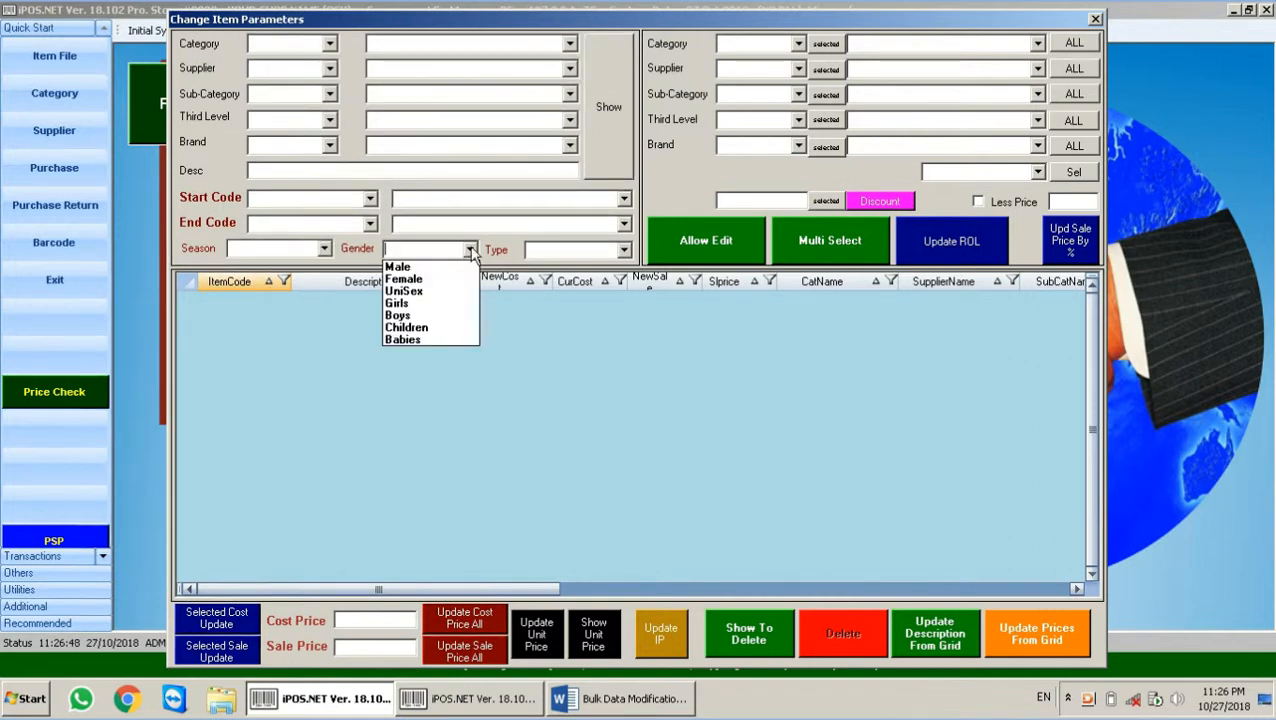
click(446, 268)
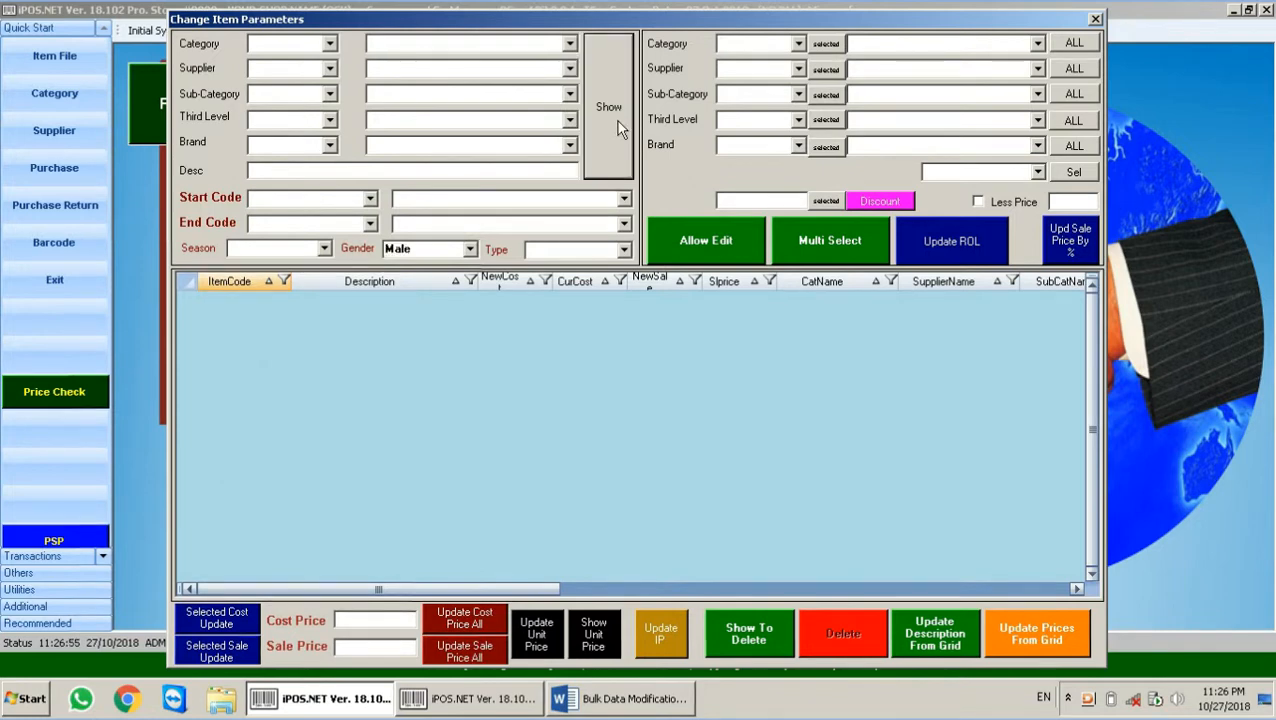
double_click(418, 252)
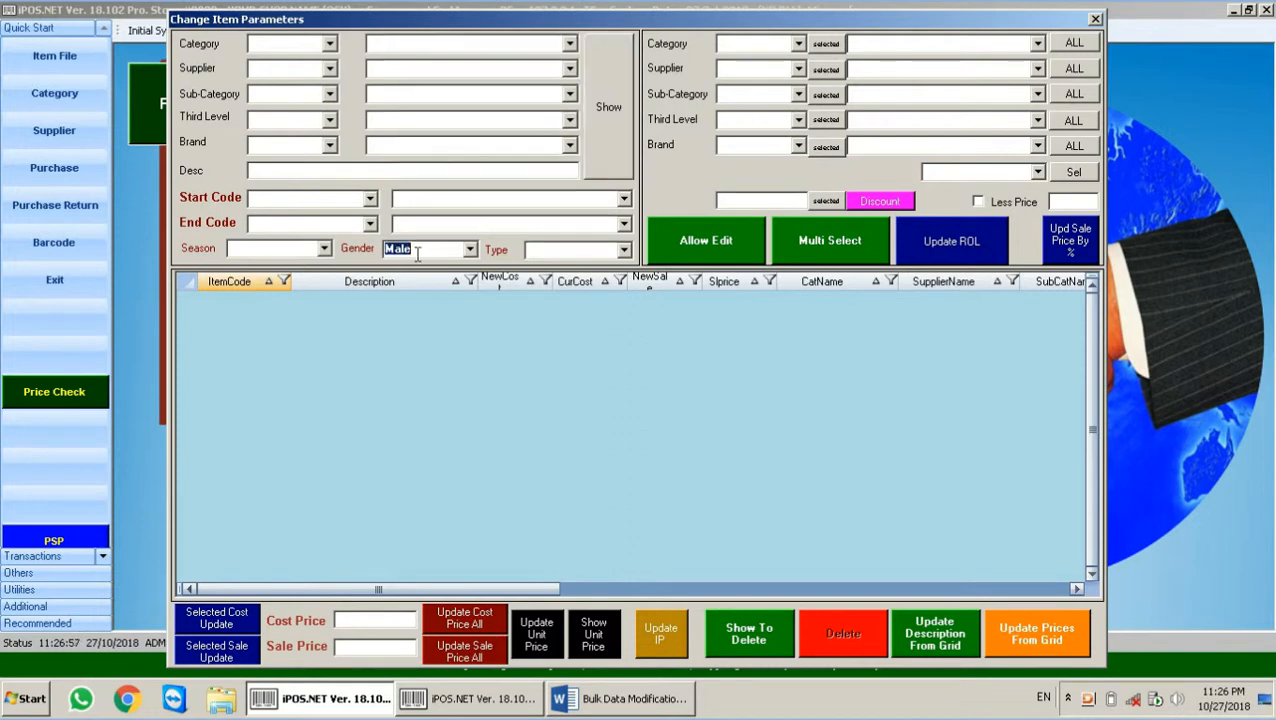
key(BackSpace)
click(624, 250)
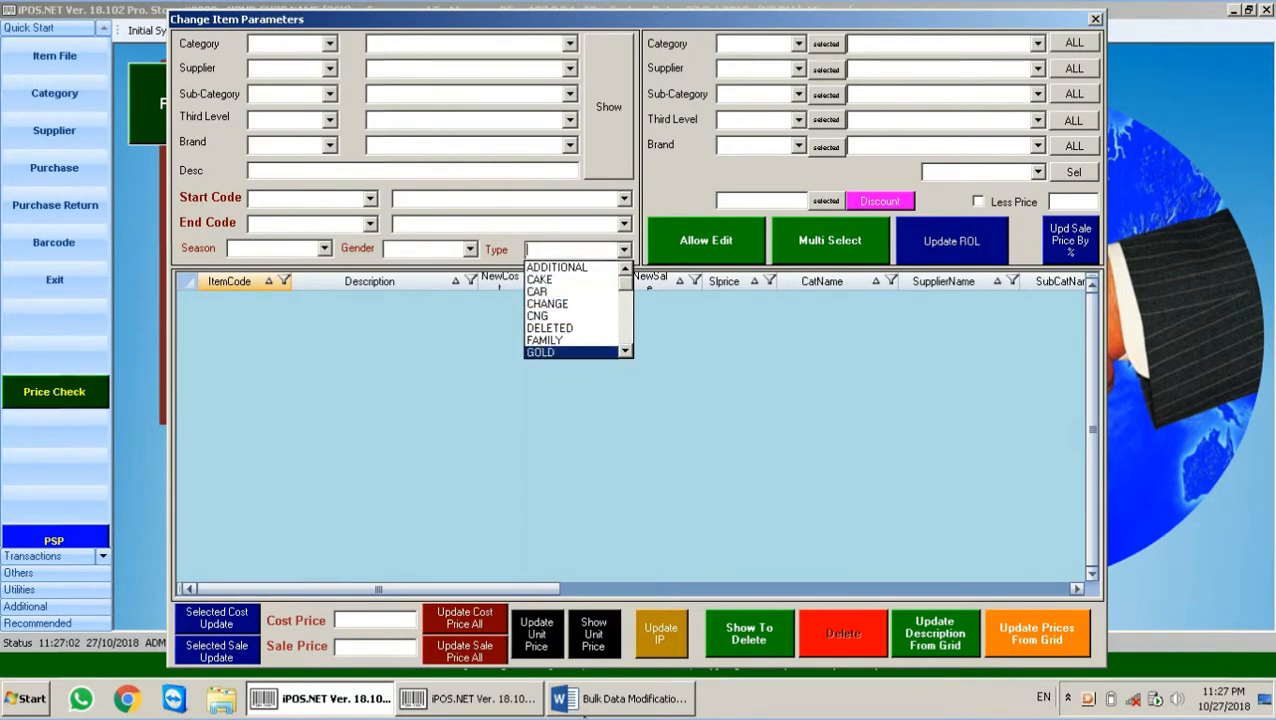
click(498, 687)
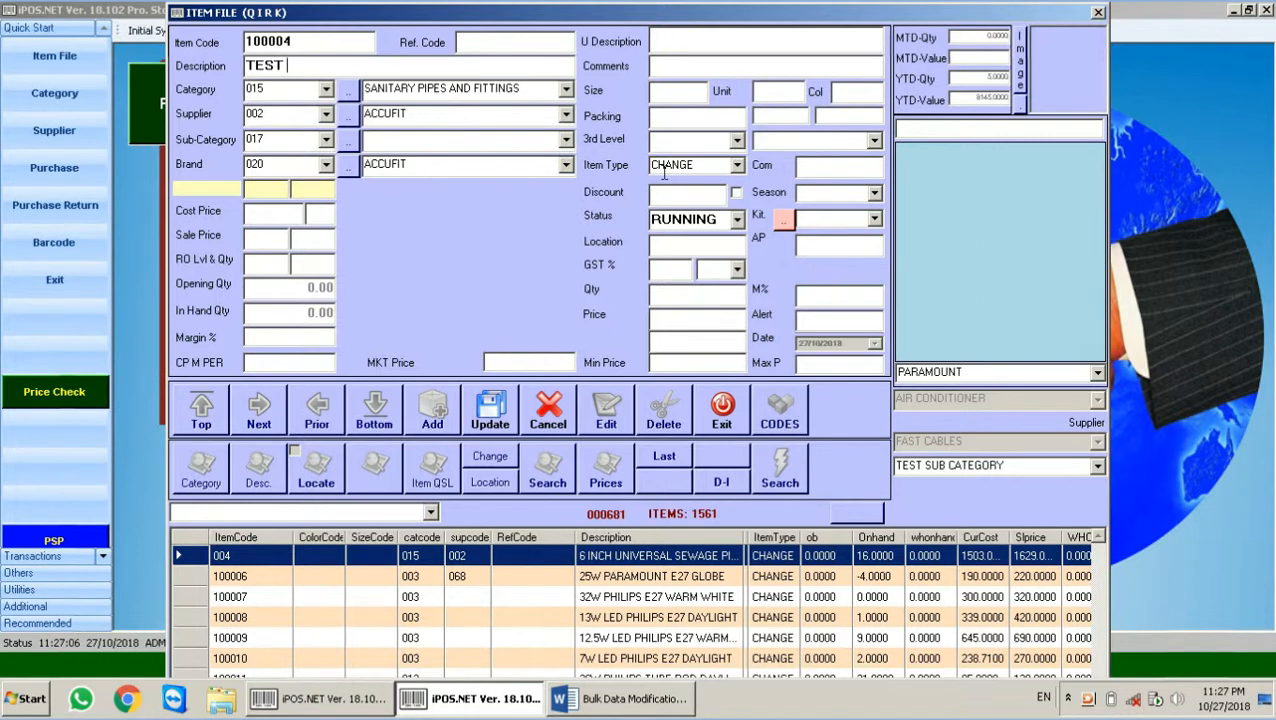
Step: Save item 100004 TEST with season Summer, then return to Change Item Parameters
click(875, 194)
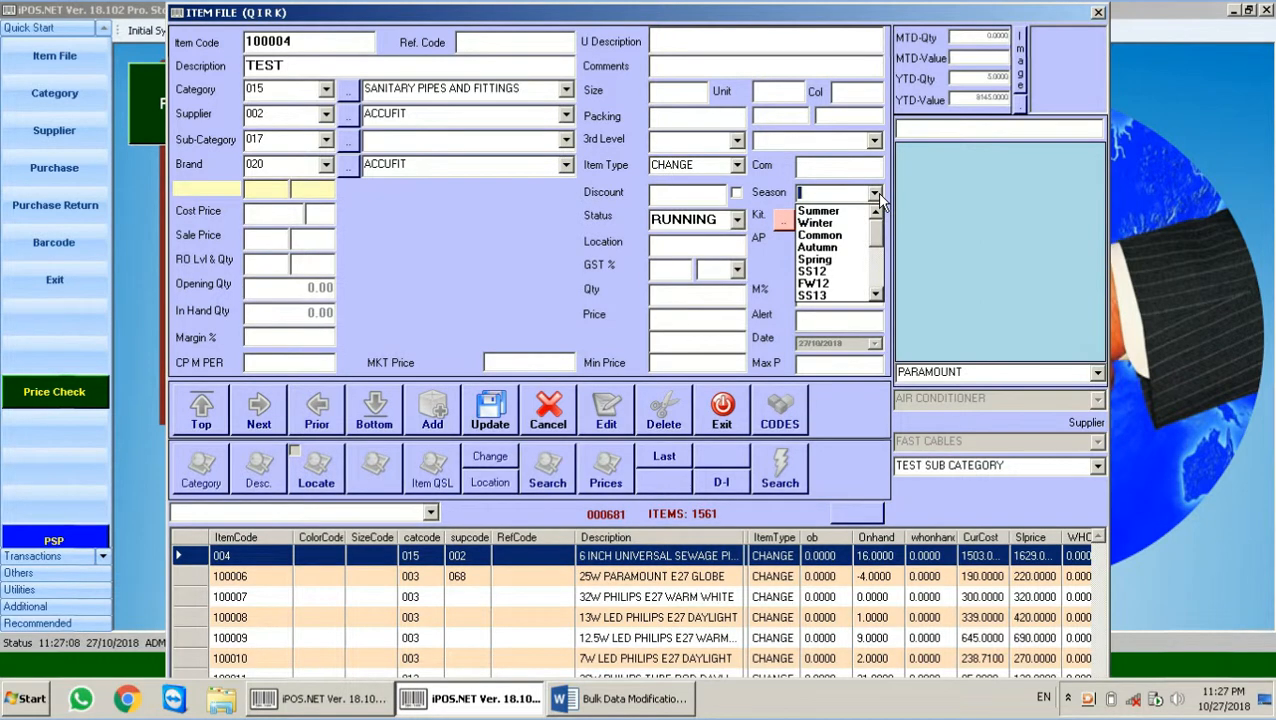
click(818, 211)
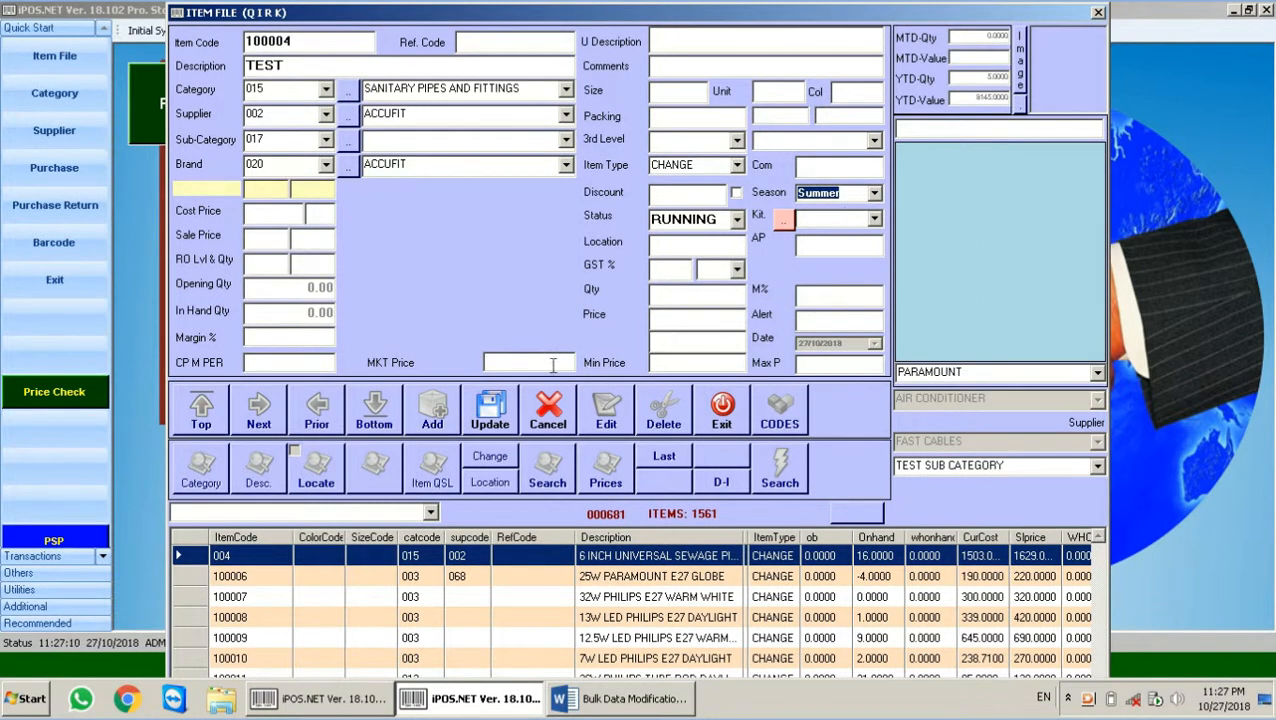
click(490, 410)
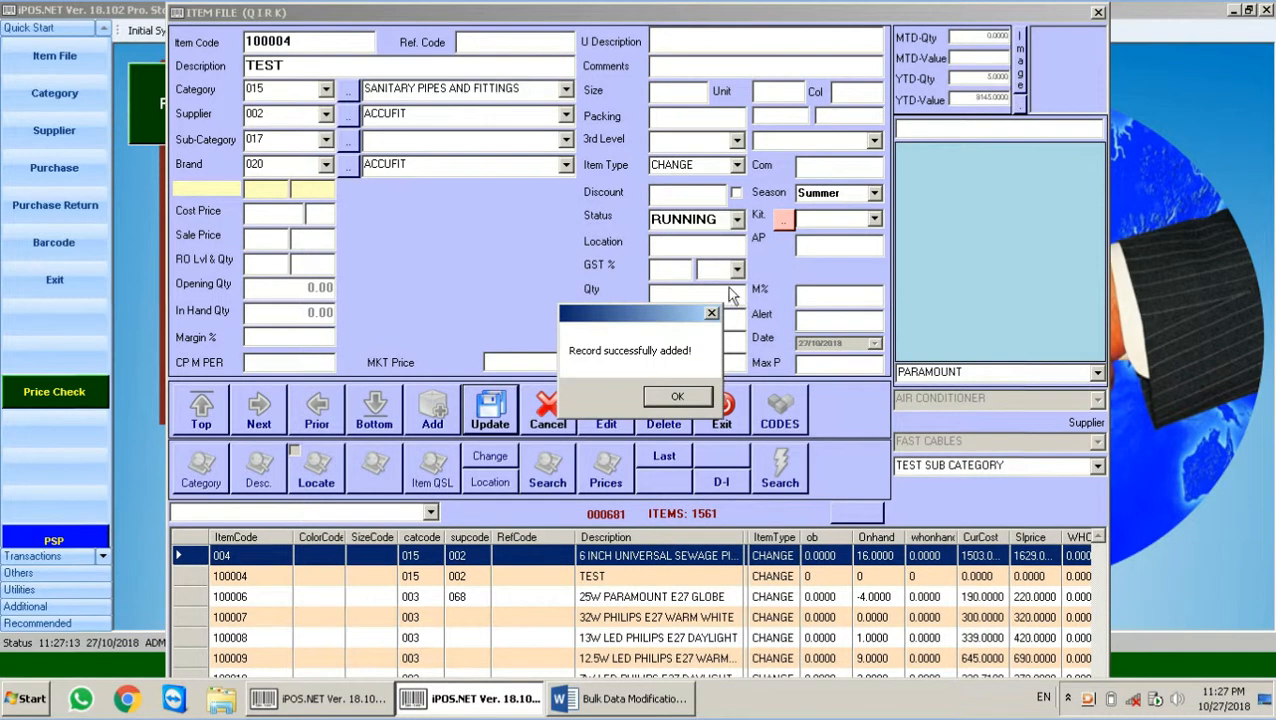
click(677, 396)
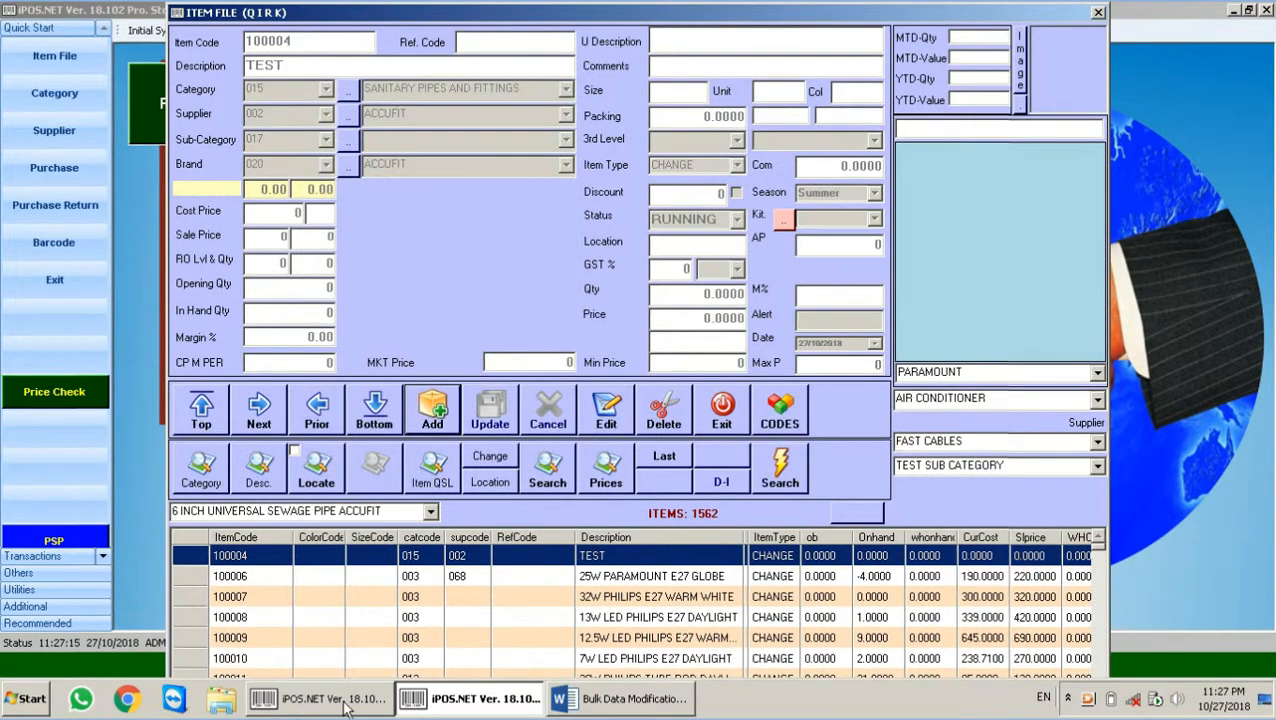
click(344, 702)
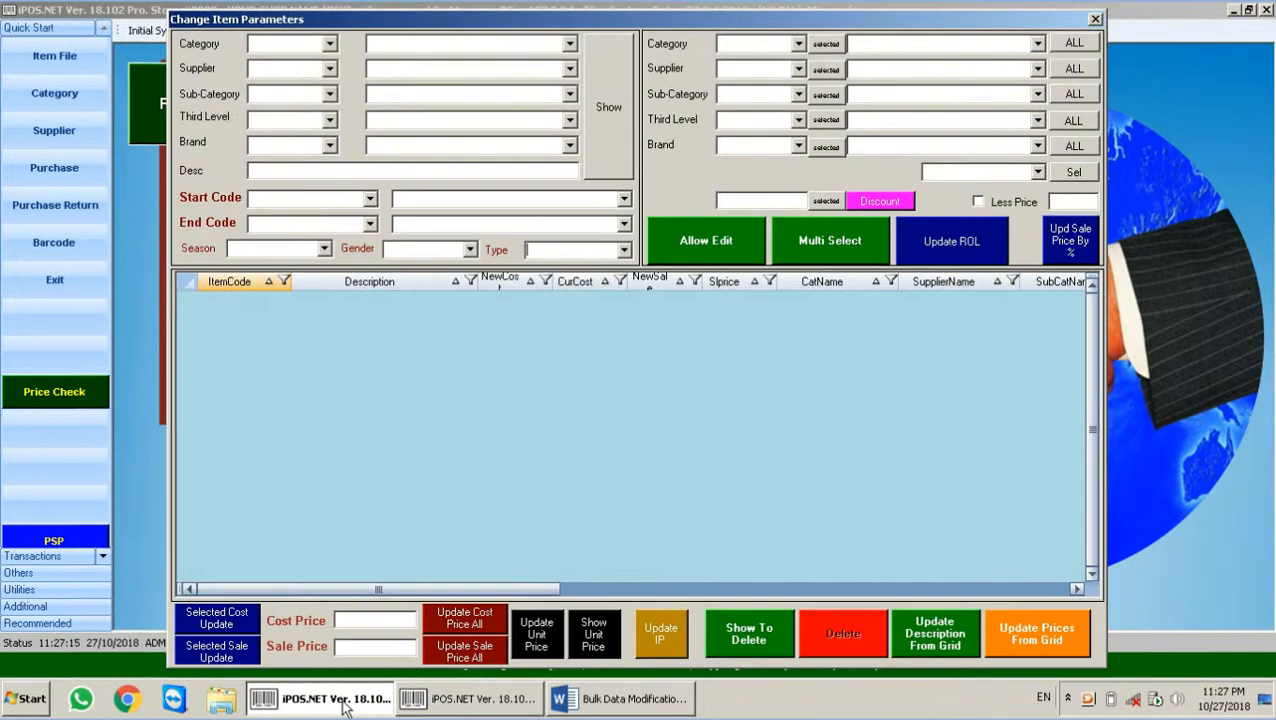
Step: List the Summer season items, then clear the season filter
click(324, 249)
click(272, 277)
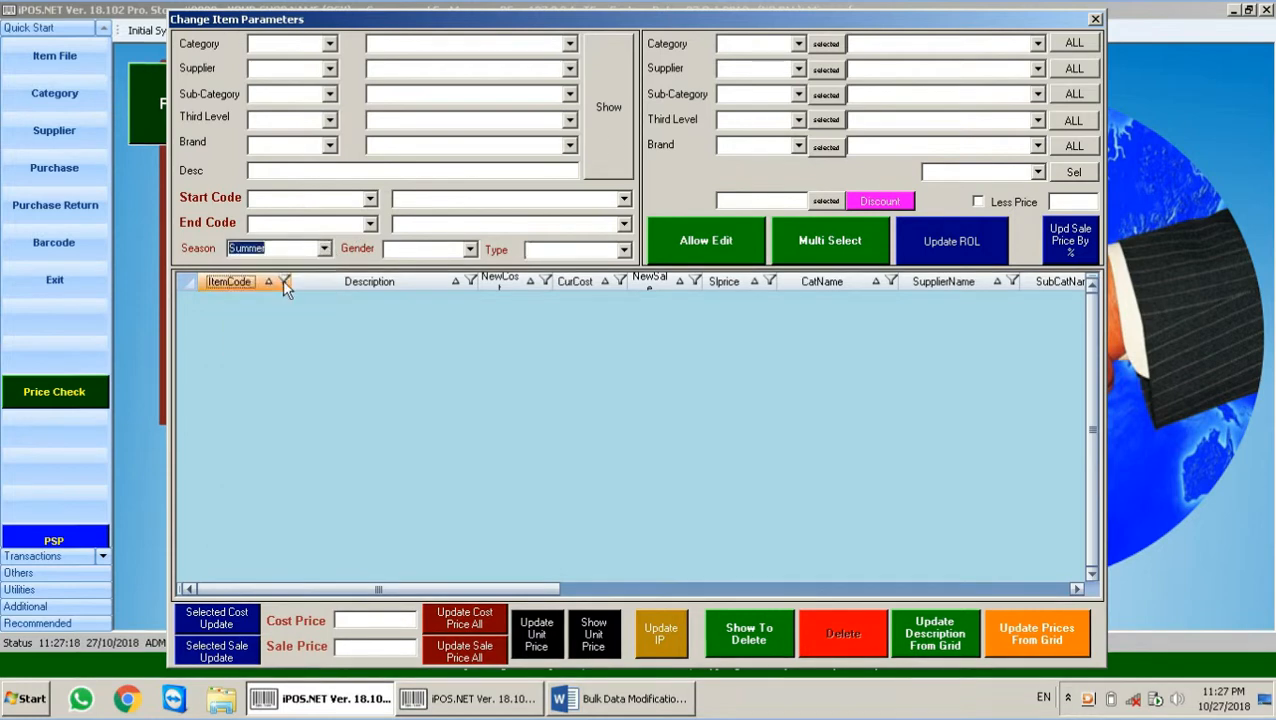
click(619, 133)
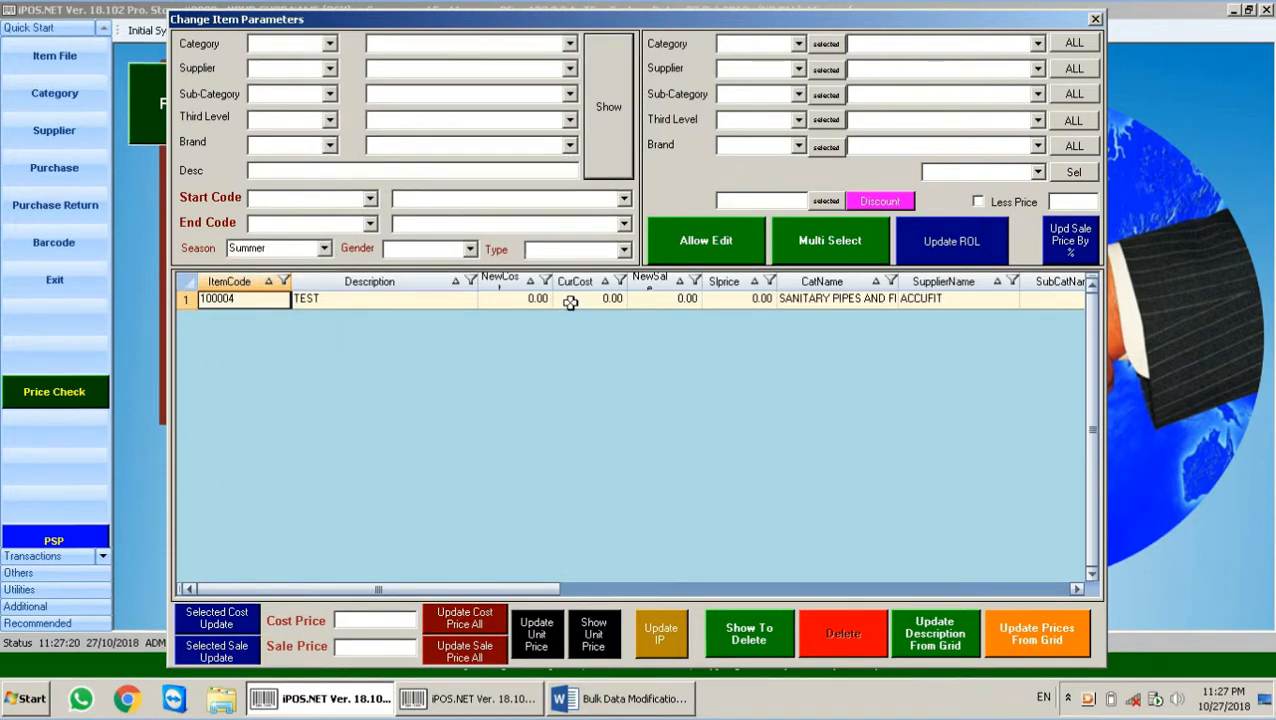
click(305, 249)
key(BackSpace)
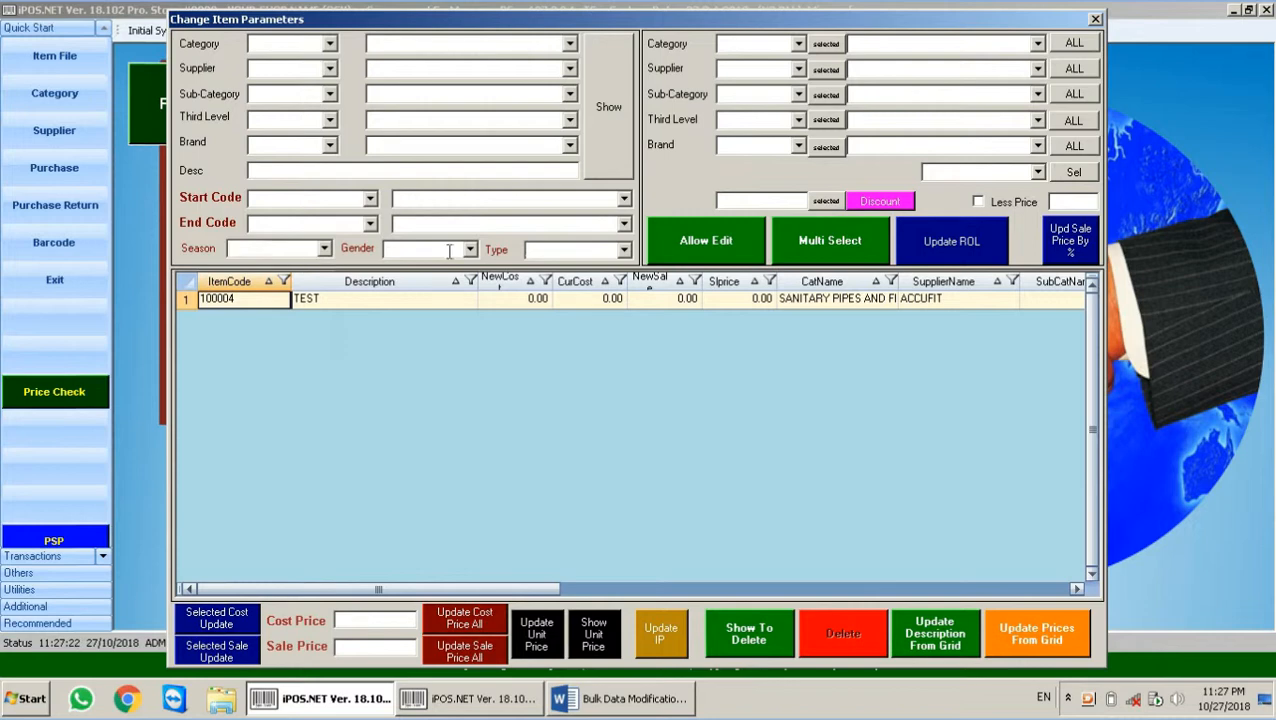
Step: Filter items by type CHANGE and step through their CurCost values
click(624, 249)
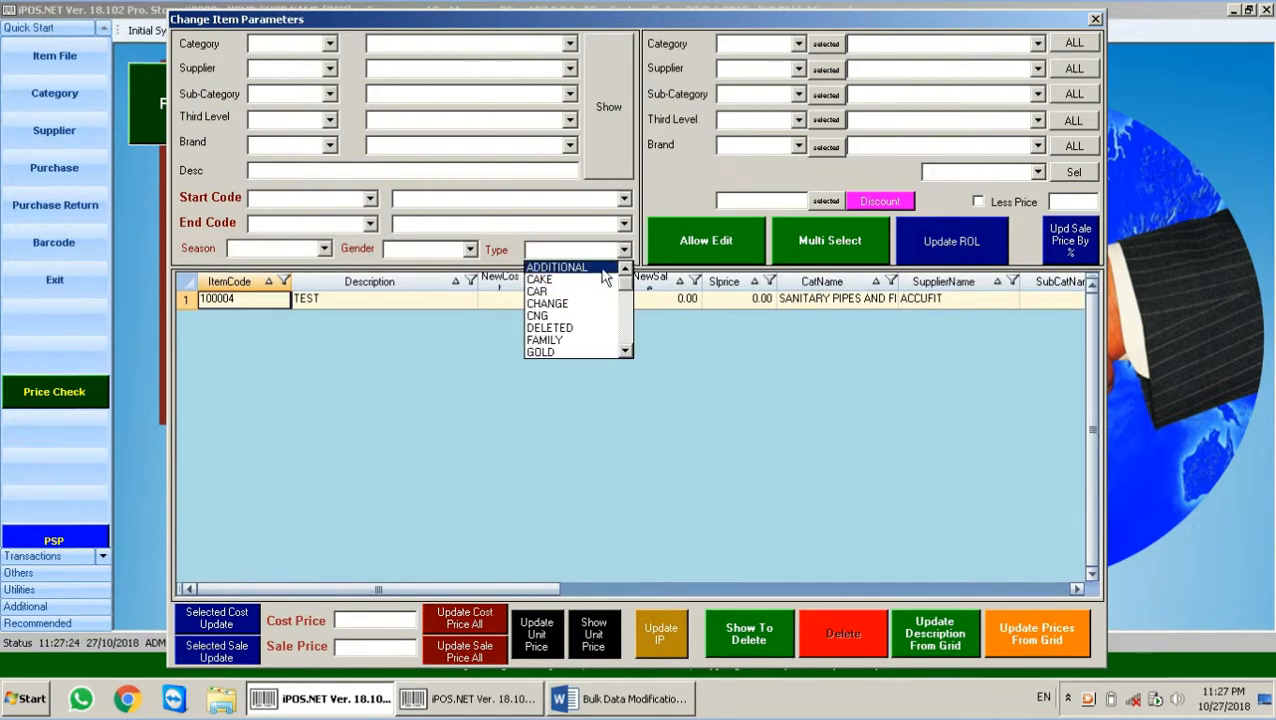
click(570, 303)
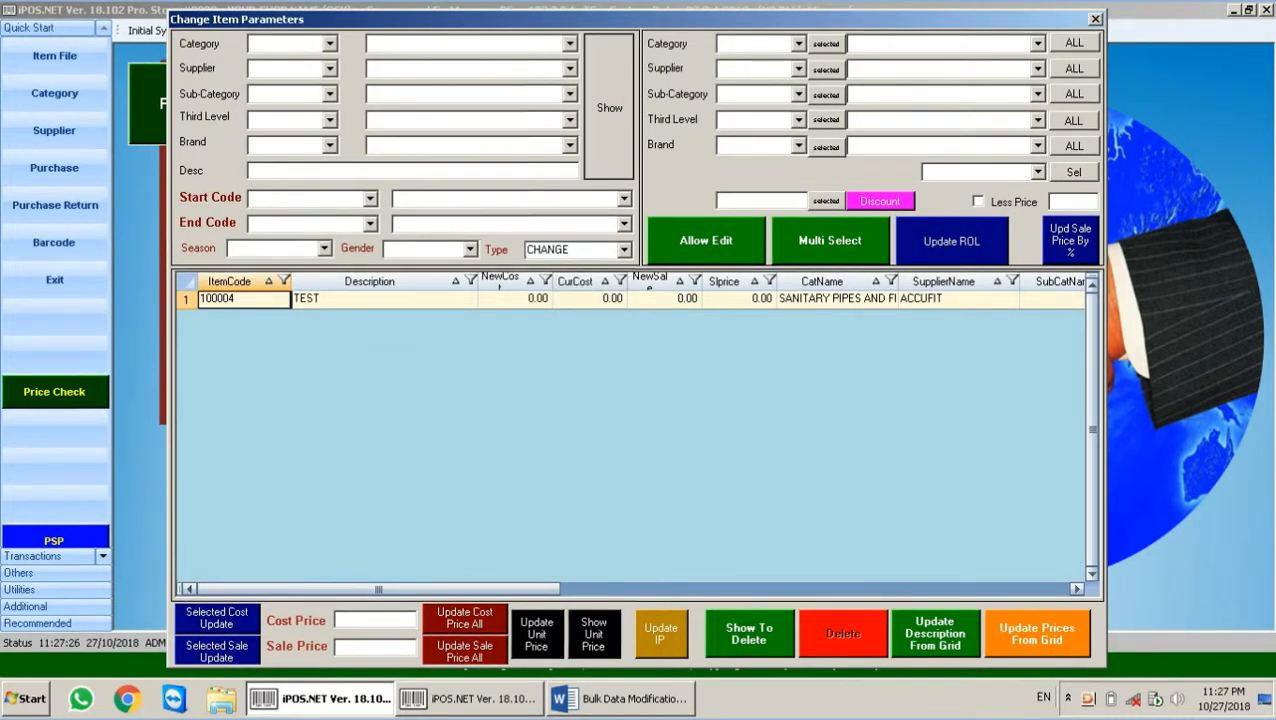
click(612, 100)
click(608, 448)
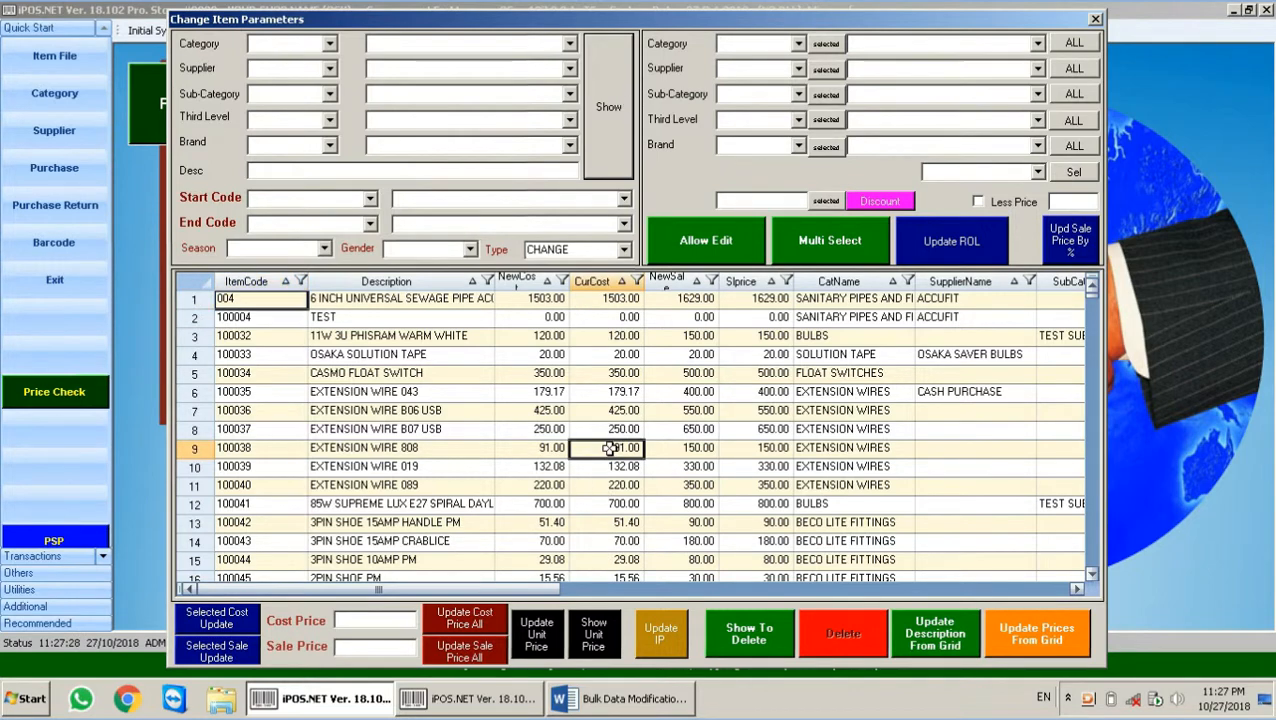
key(Down)
key(Down)
key(Down)
key(Down)
key(Down)
key(Down)
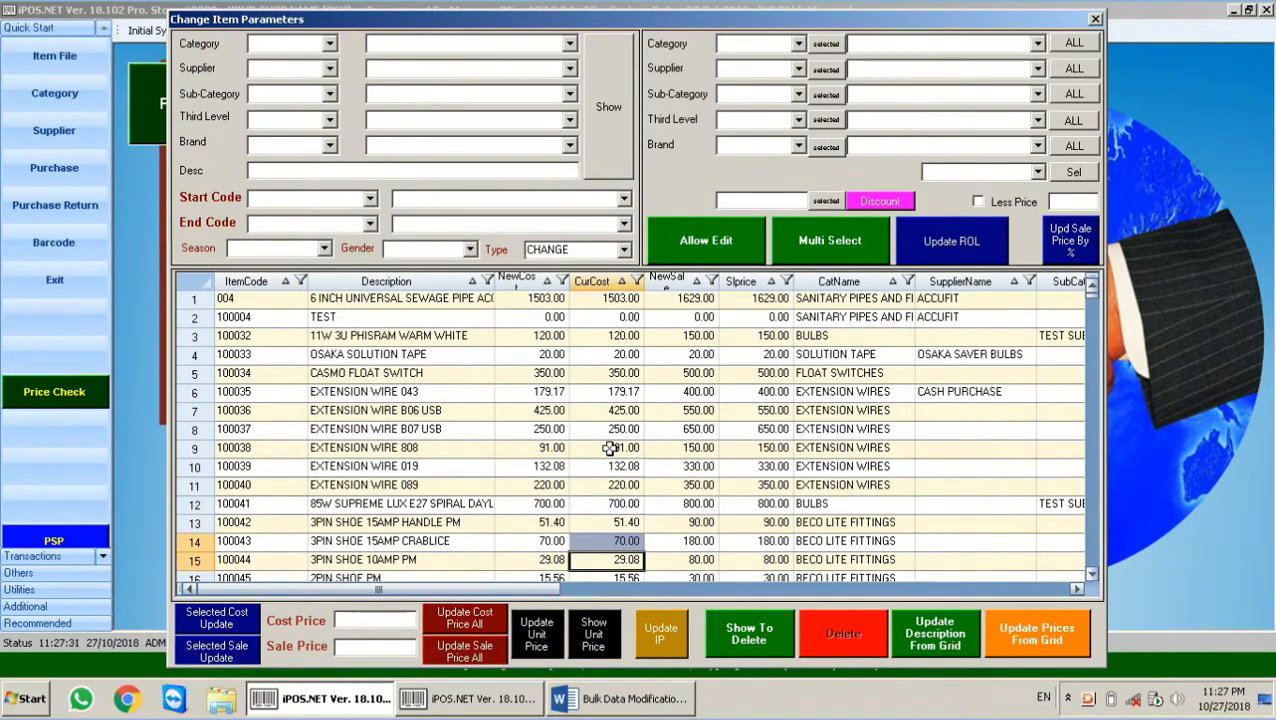
key(Down)
key(Down)
key(Down)
key(Down)
key(Down)
key(Down)
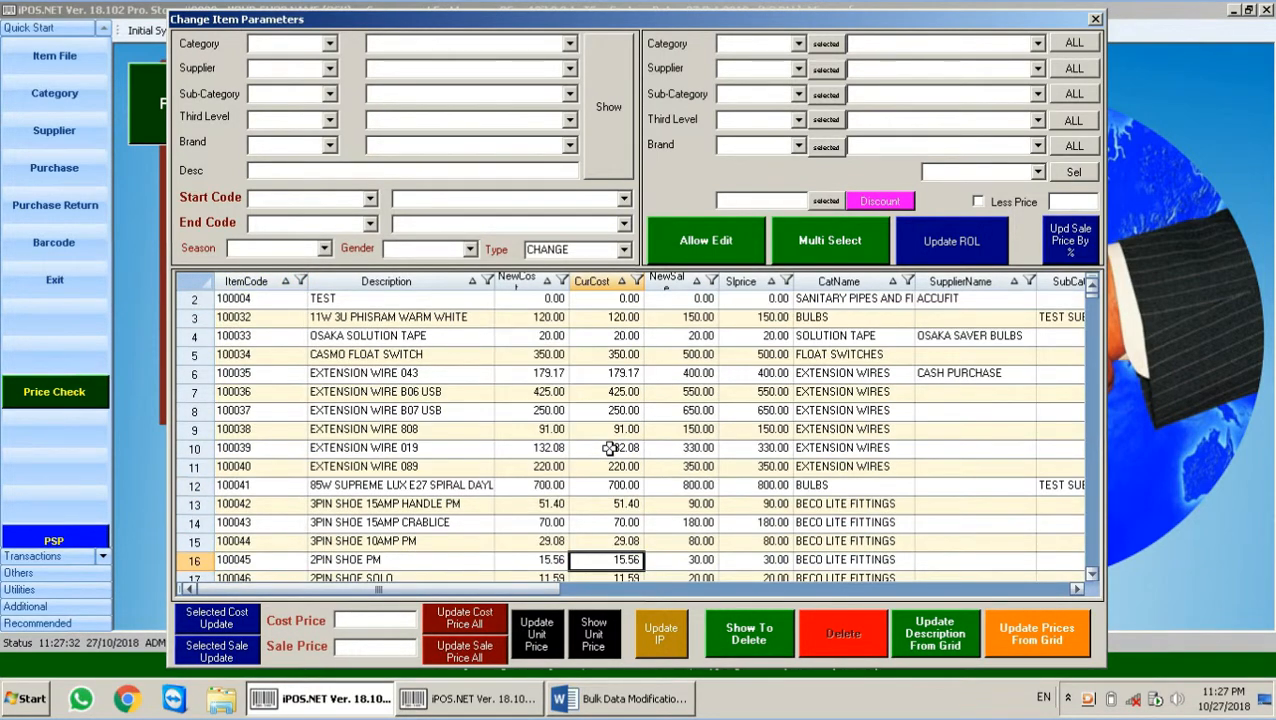
Step: Filter items by type DELETED, which leaves the grid empty
click(623, 249)
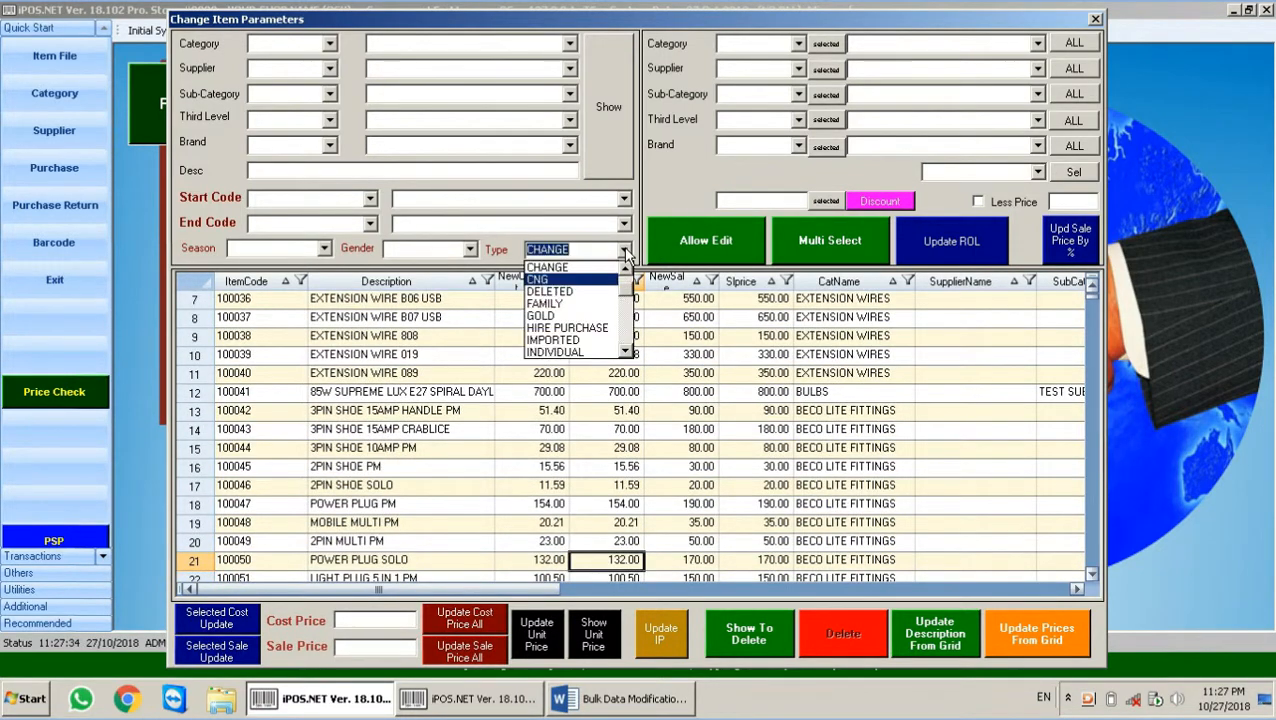
click(549, 291)
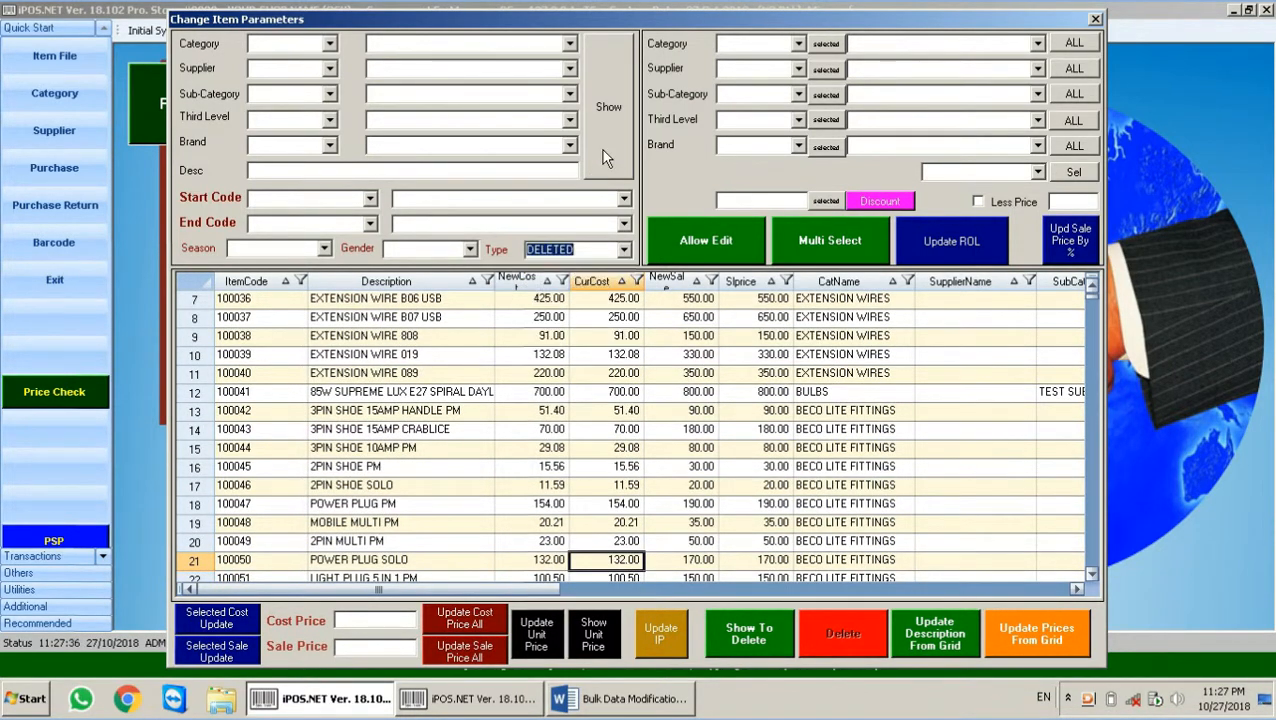
click(606, 140)
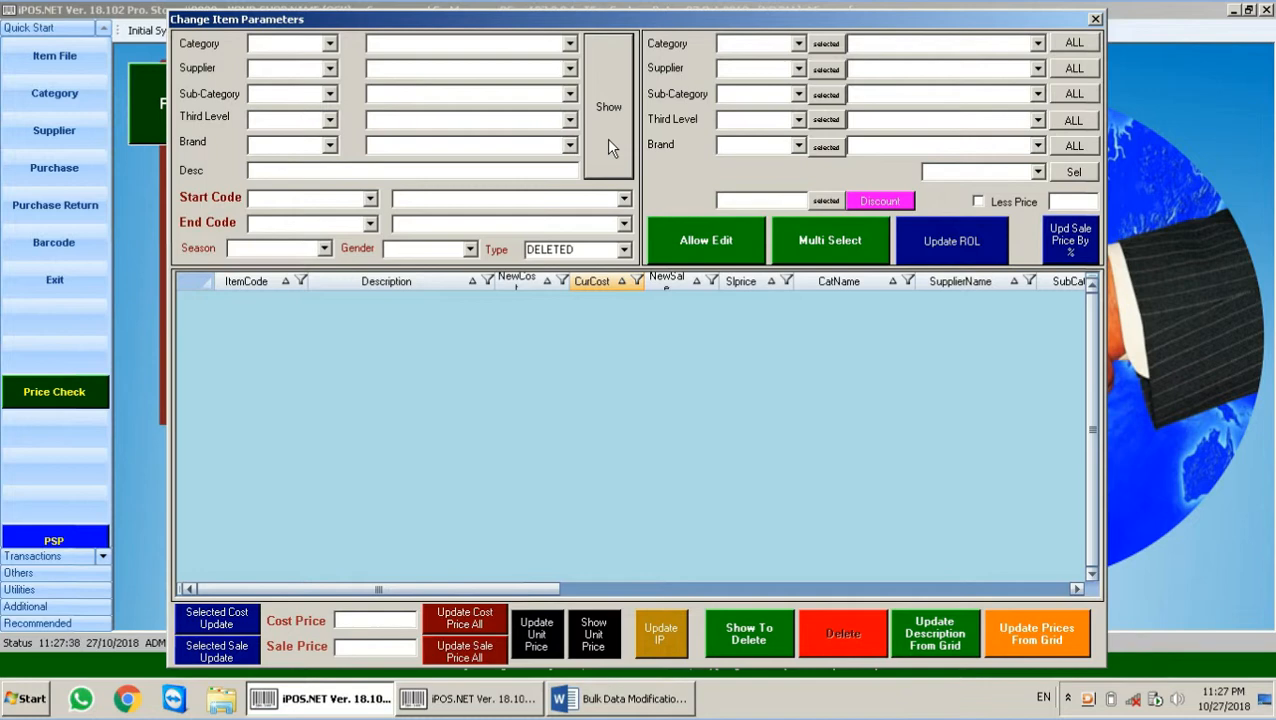